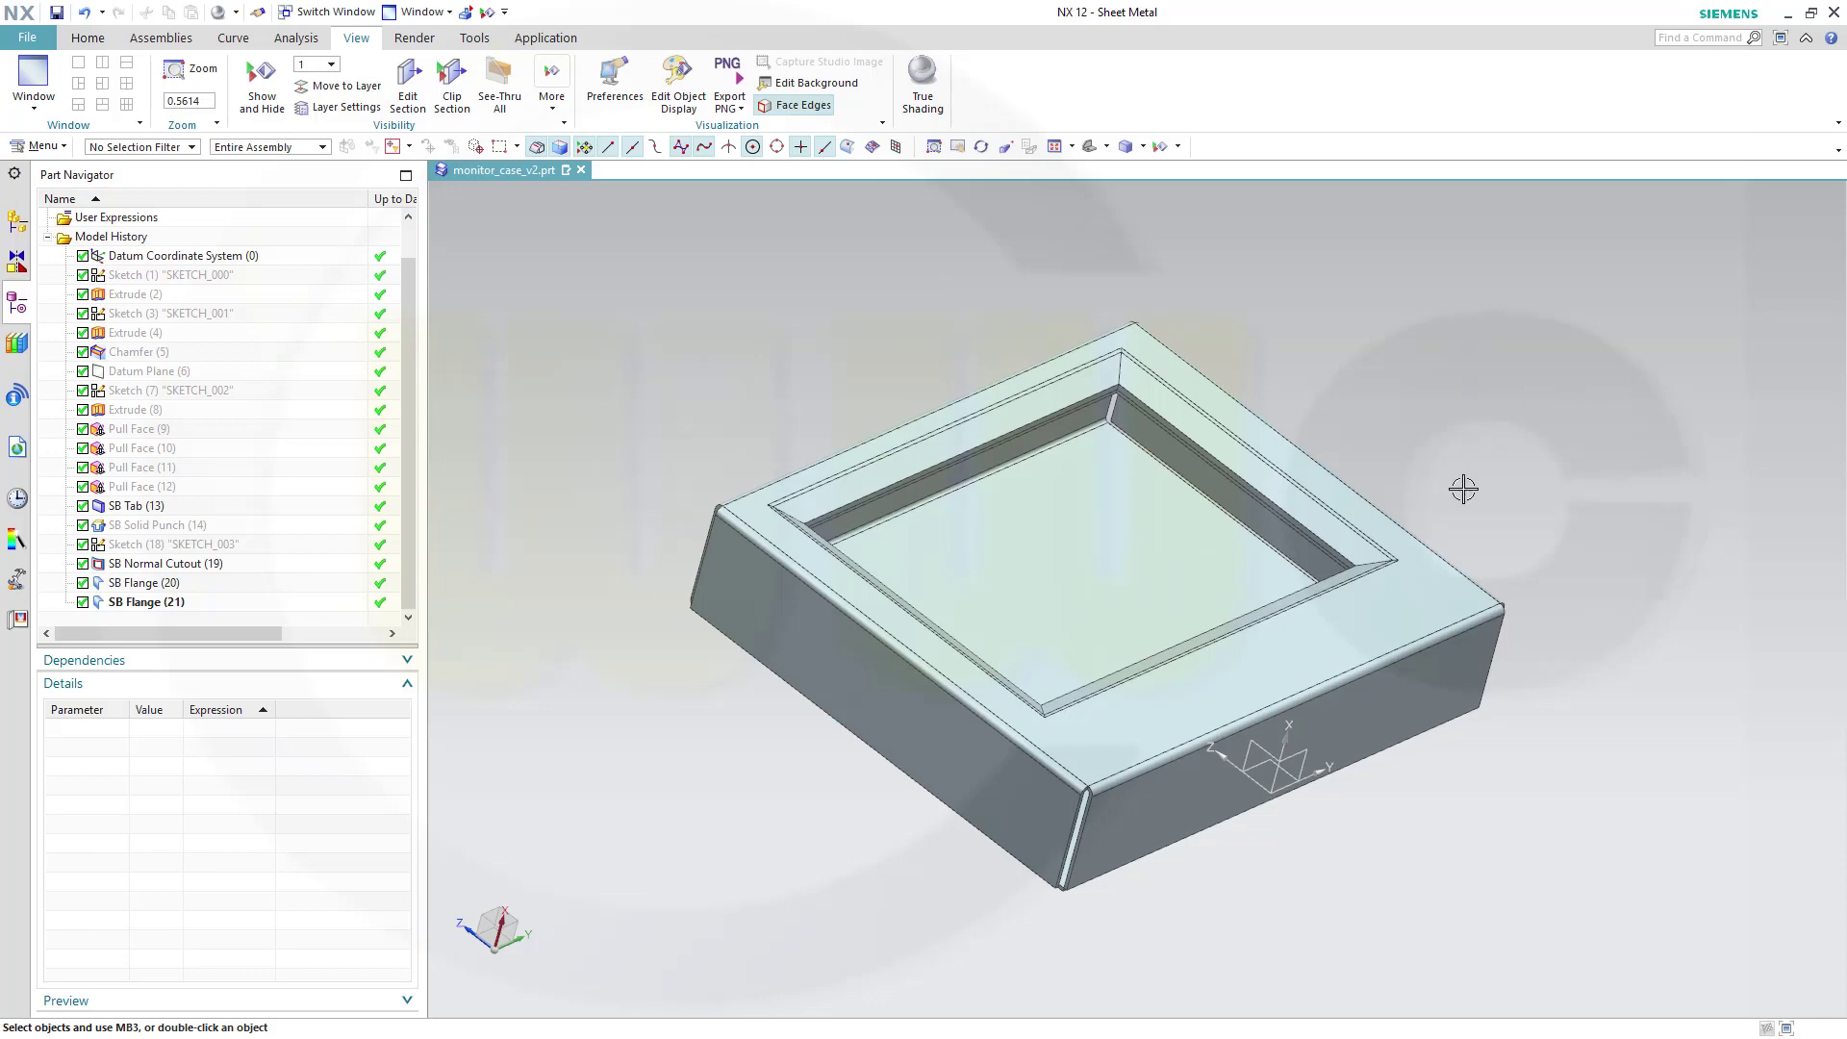
Start a new sketch on the XZ origin plane.
mouse_move(1465, 488)
middle_mouse_down()
mouse_move(1450, 451)
mouse_move(1492, 536)
mouse_move(1530, 520)
mouse_move(1434, 470)
mouse_move(1472, 532)
mouse_move(1517, 504)
mouse_move(1513, 556)
mouse_move(1423, 450)
mouse_move(1448, 552)
mouse_move(1492, 557)
mouse_move(1405, 499)
mouse_move(1382, 404)
mouse_move(1460, 495)
mouse_move(1469, 466)
mouse_move(1555, 453)
mouse_move(1534, 500)
mouse_move(1563, 536)
mouse_move(1447, 442)
mouse_move(1464, 539)
mouse_move(1402, 424)
mouse_move(1331, 421)
mouse_move(1402, 433)
mouse_move(1480, 499)
mouse_move(1183, 429)
middle_mouse_up()
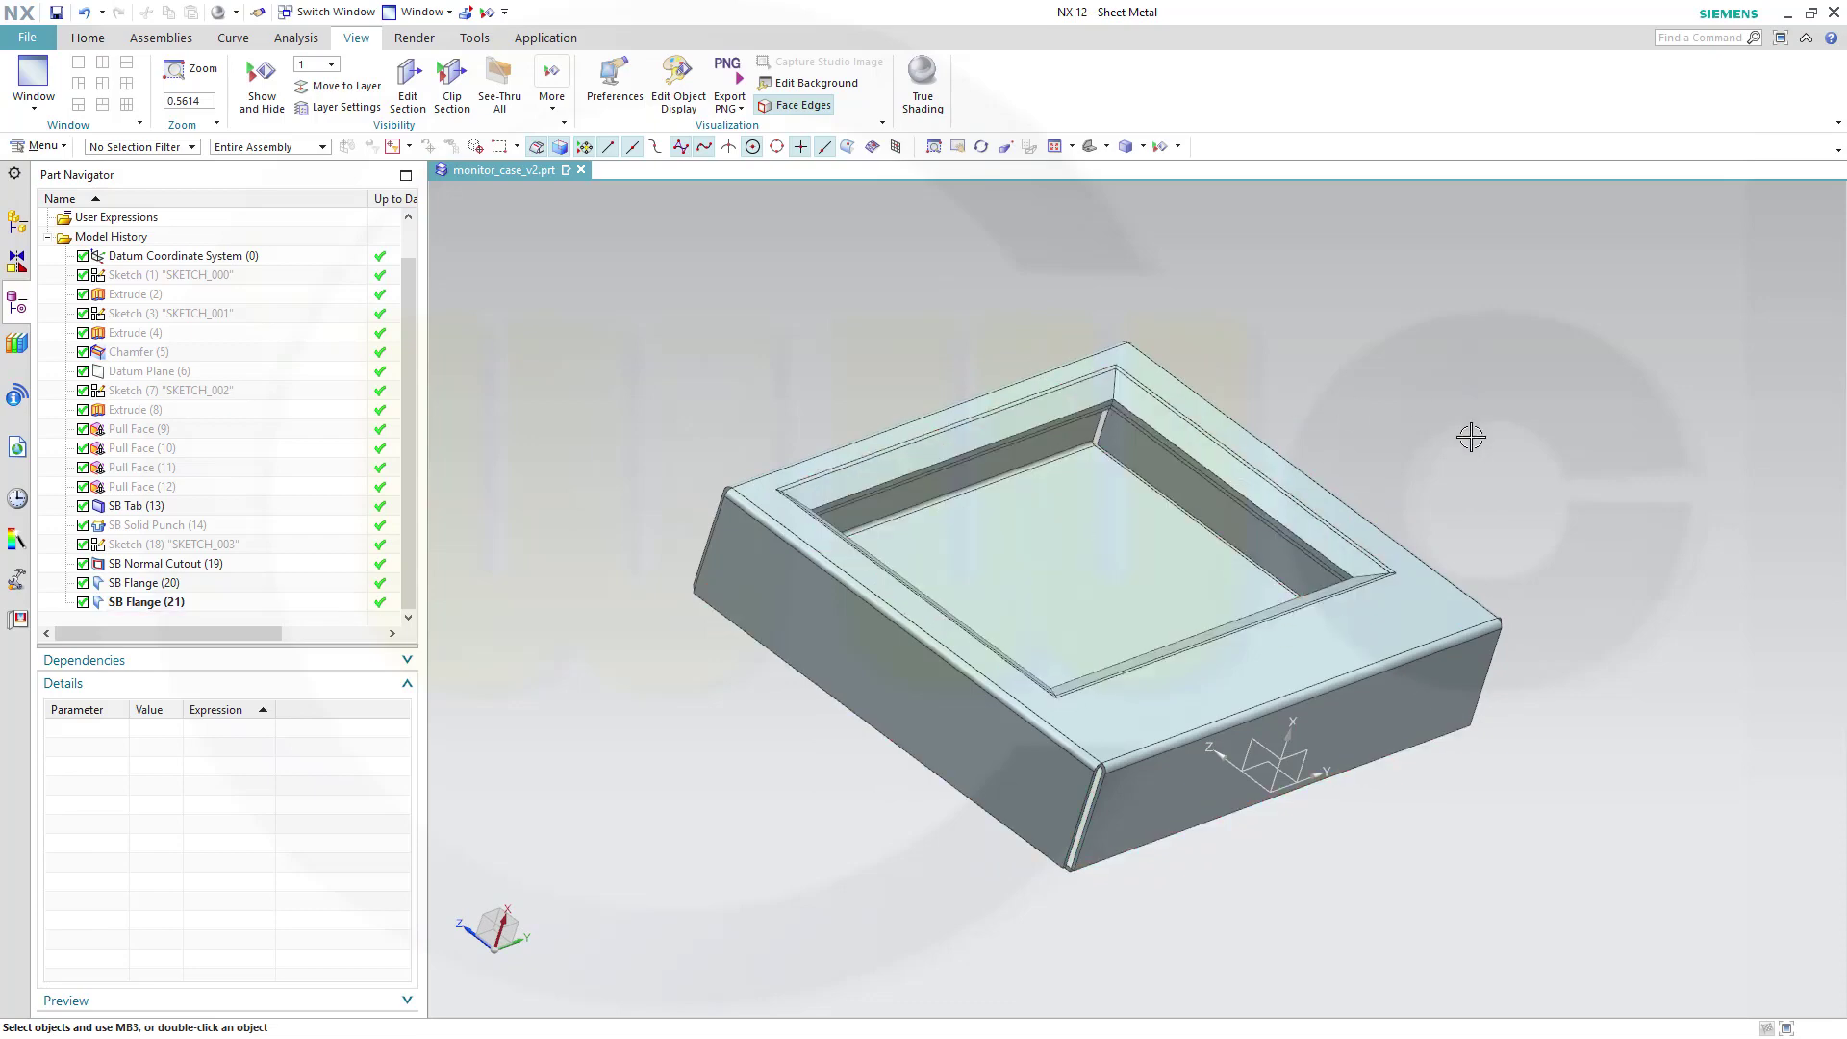
mouse_move(1475, 463)
middle_mouse_down()
mouse_move(1493, 528)
mouse_move(1440, 459)
mouse_move(1473, 459)
middle_mouse_up()
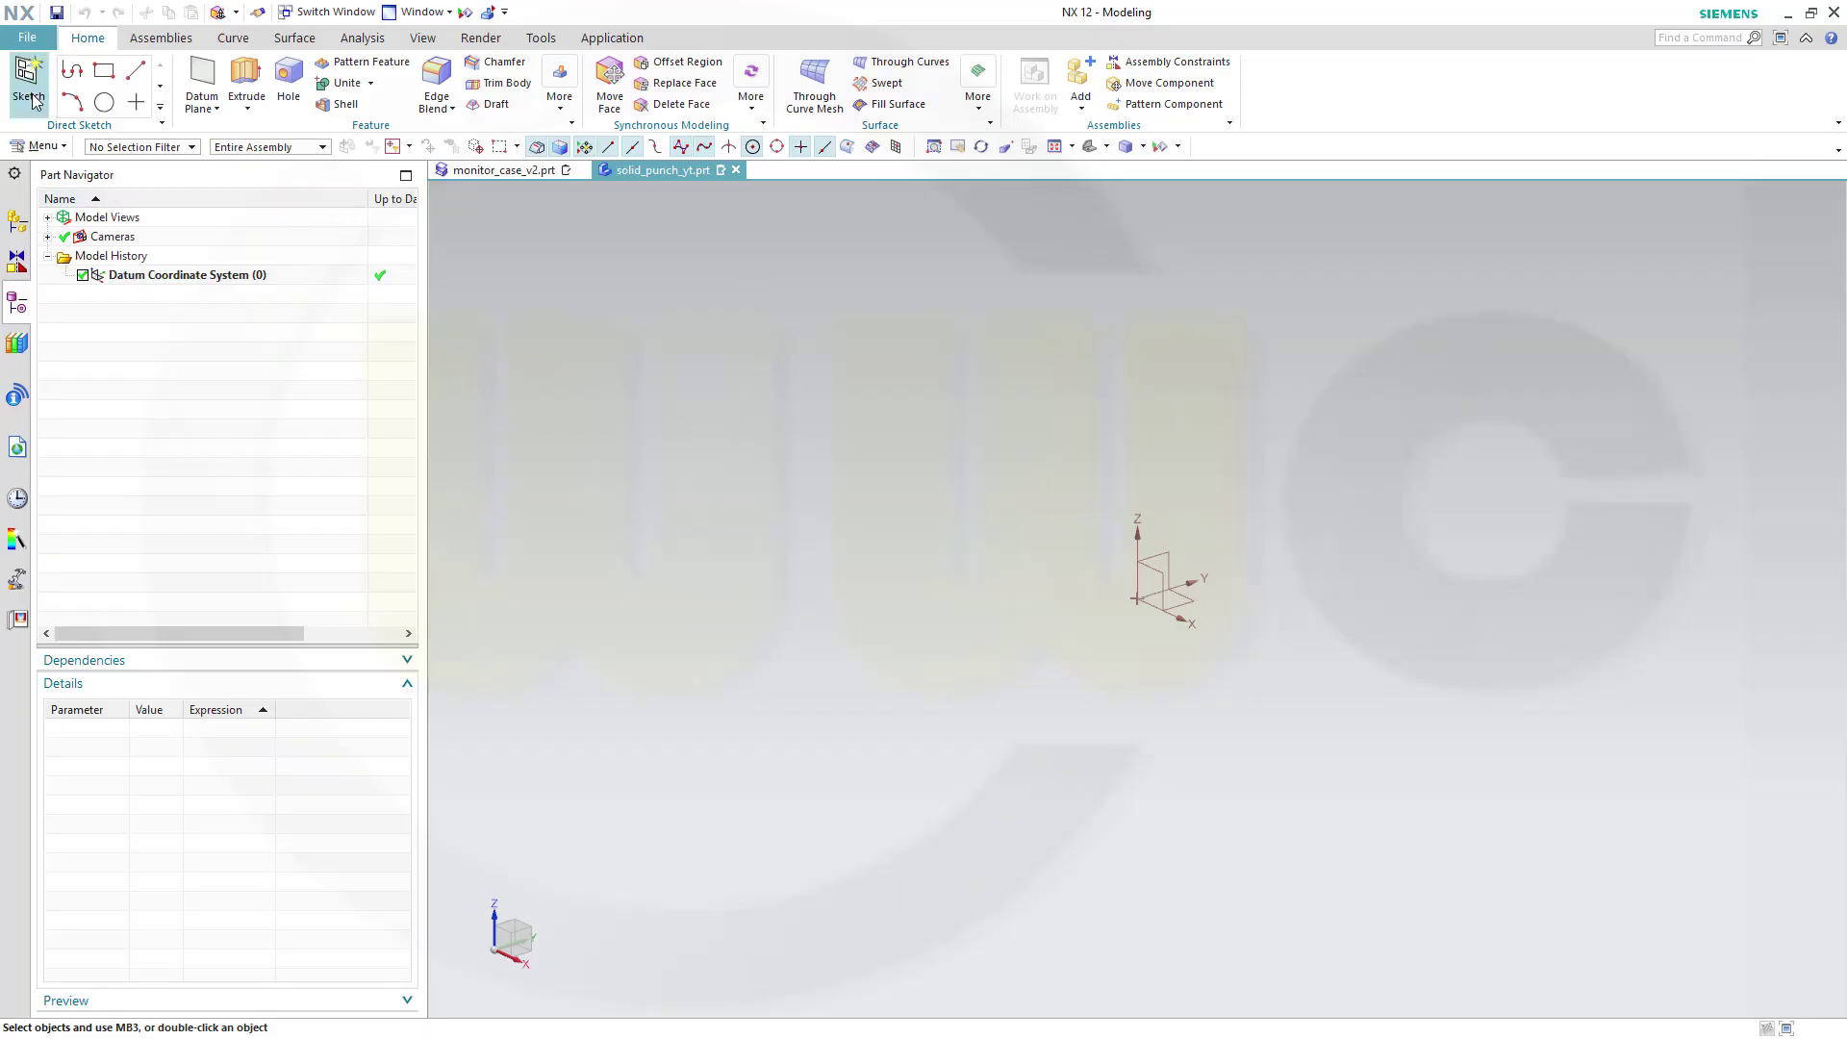
left_click(28, 79)
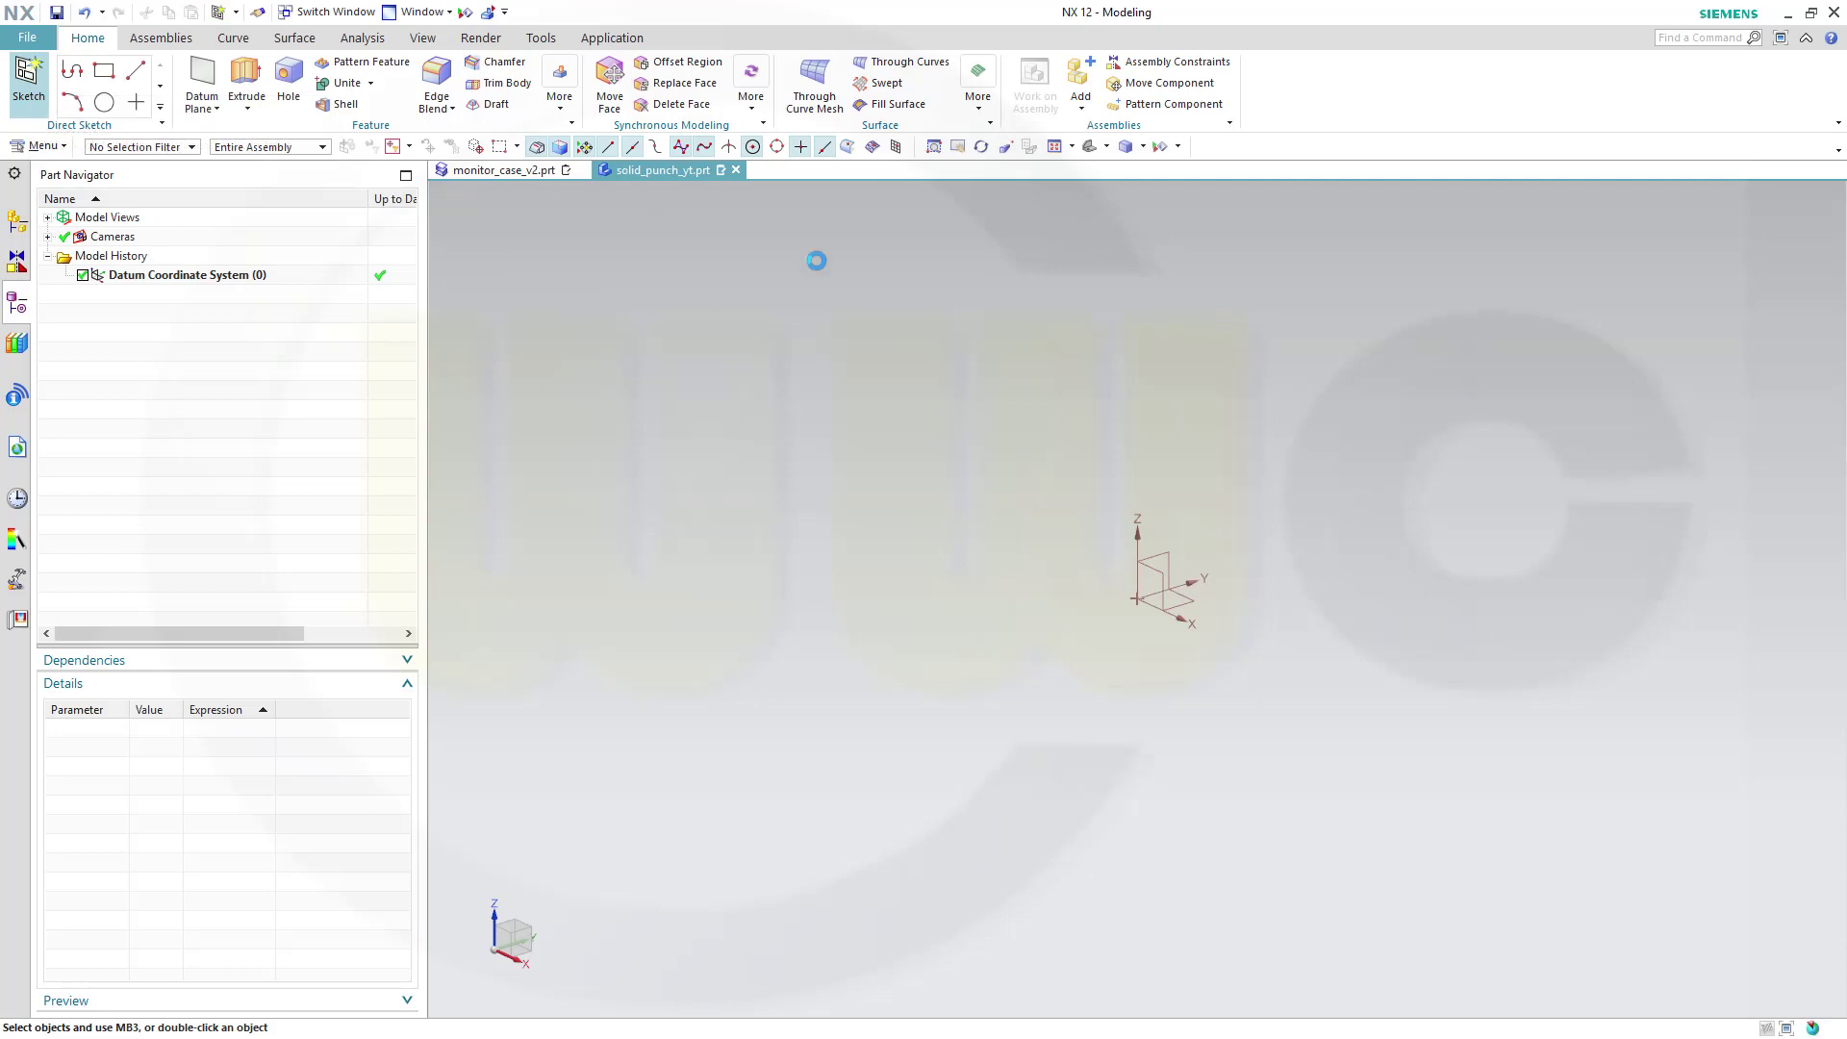
left_click(1167, 557)
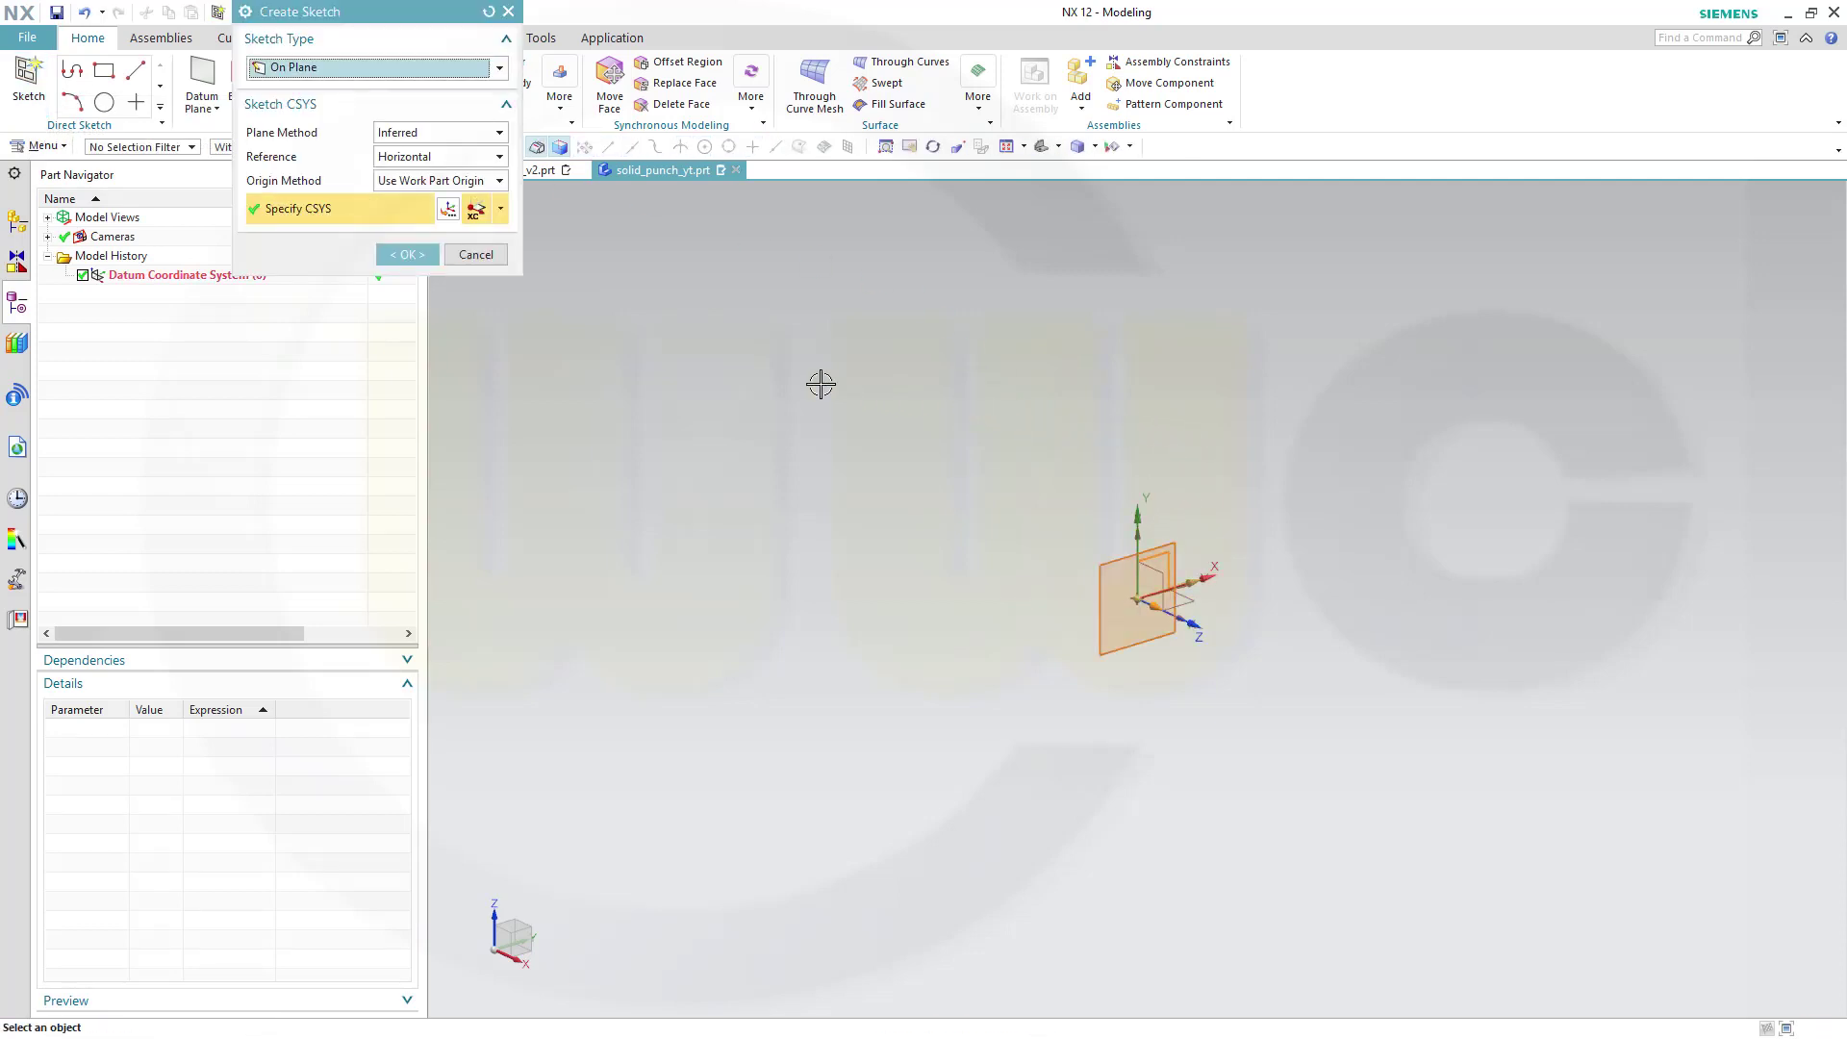
left_click(407, 254)
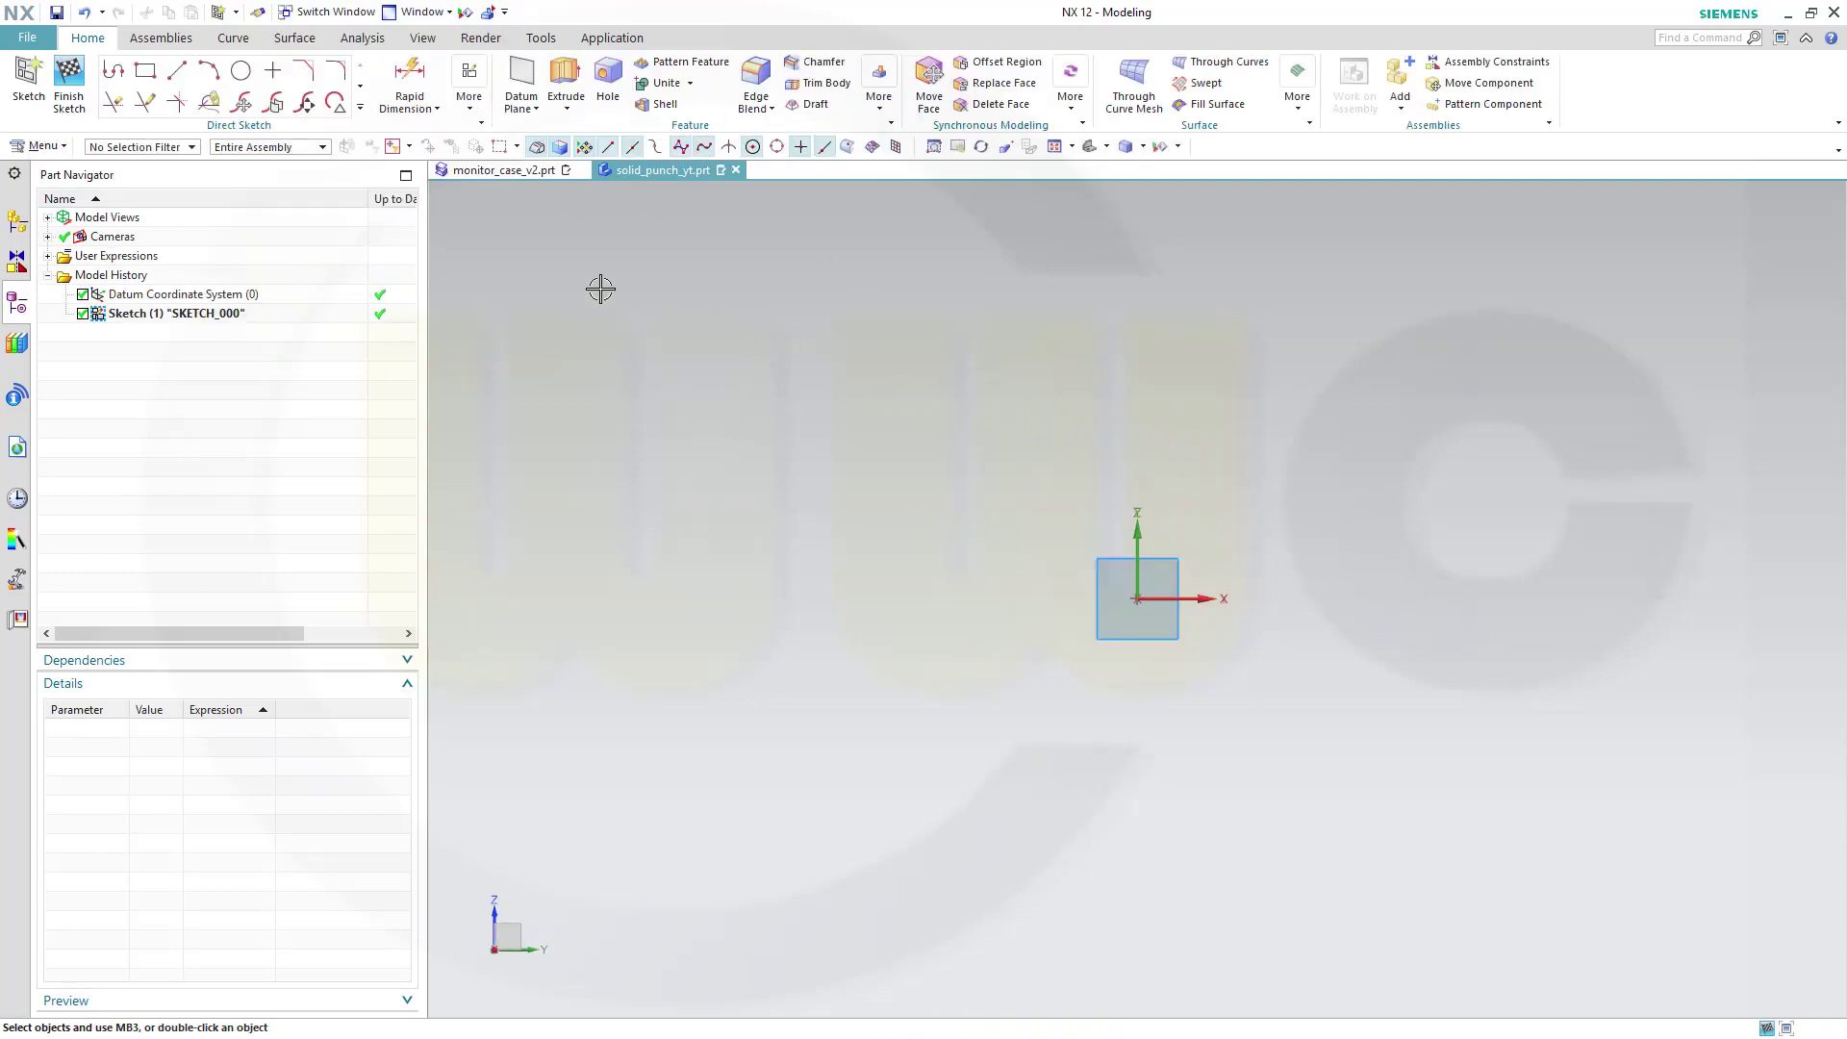
Draw a 300 by 260 rectangle in the sketch.
left_click(145, 71)
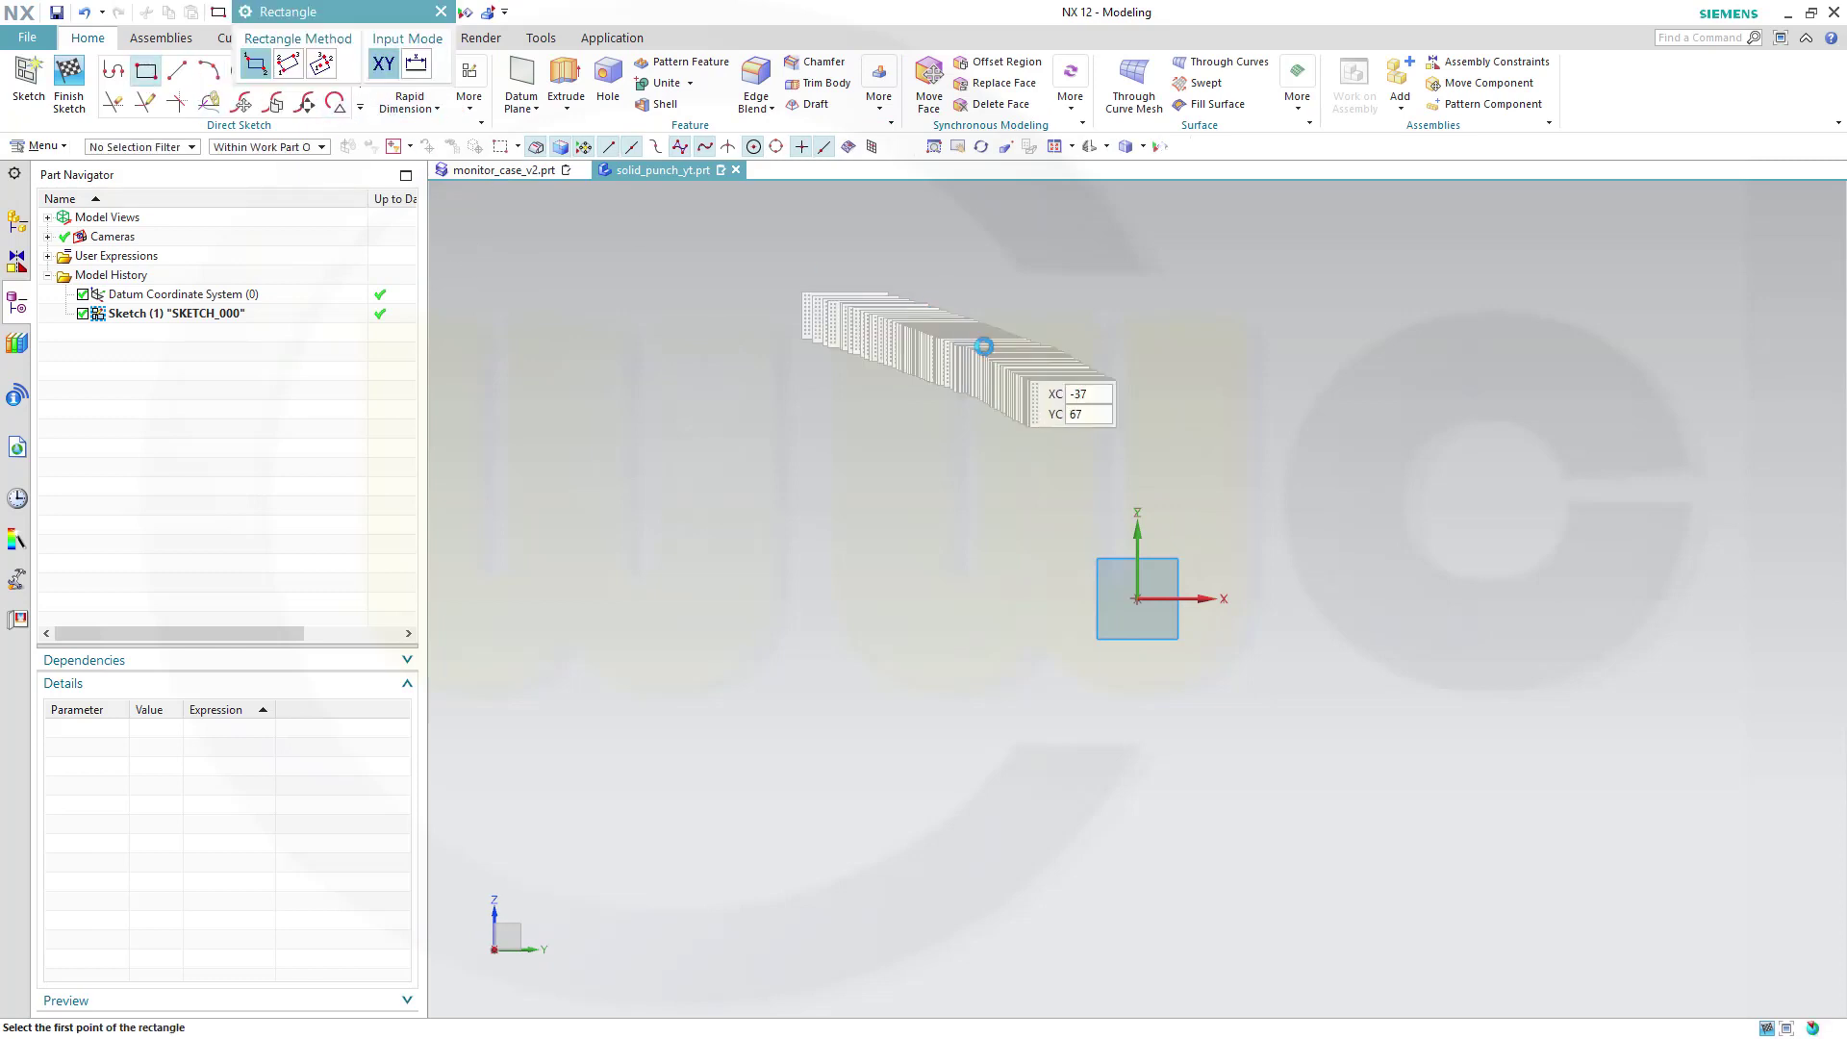
left_click(901, 335)
type("300")
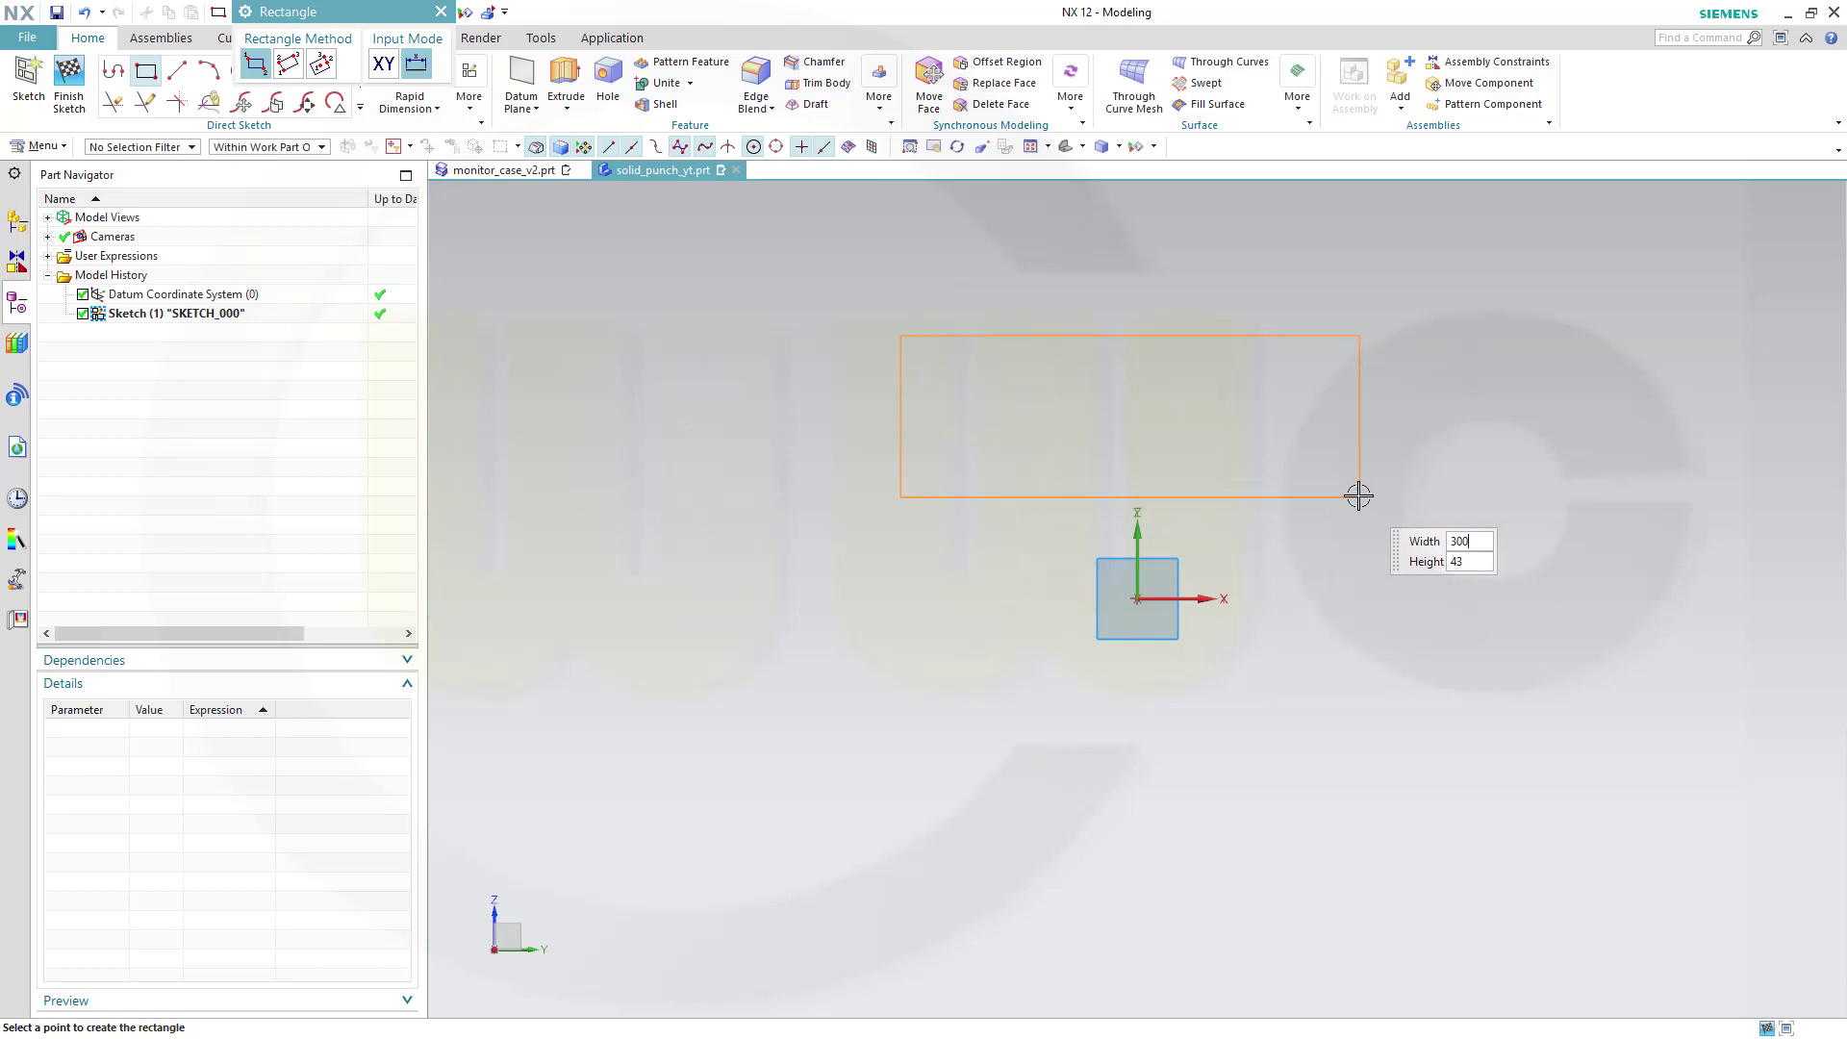
key("Tab")
type("260")
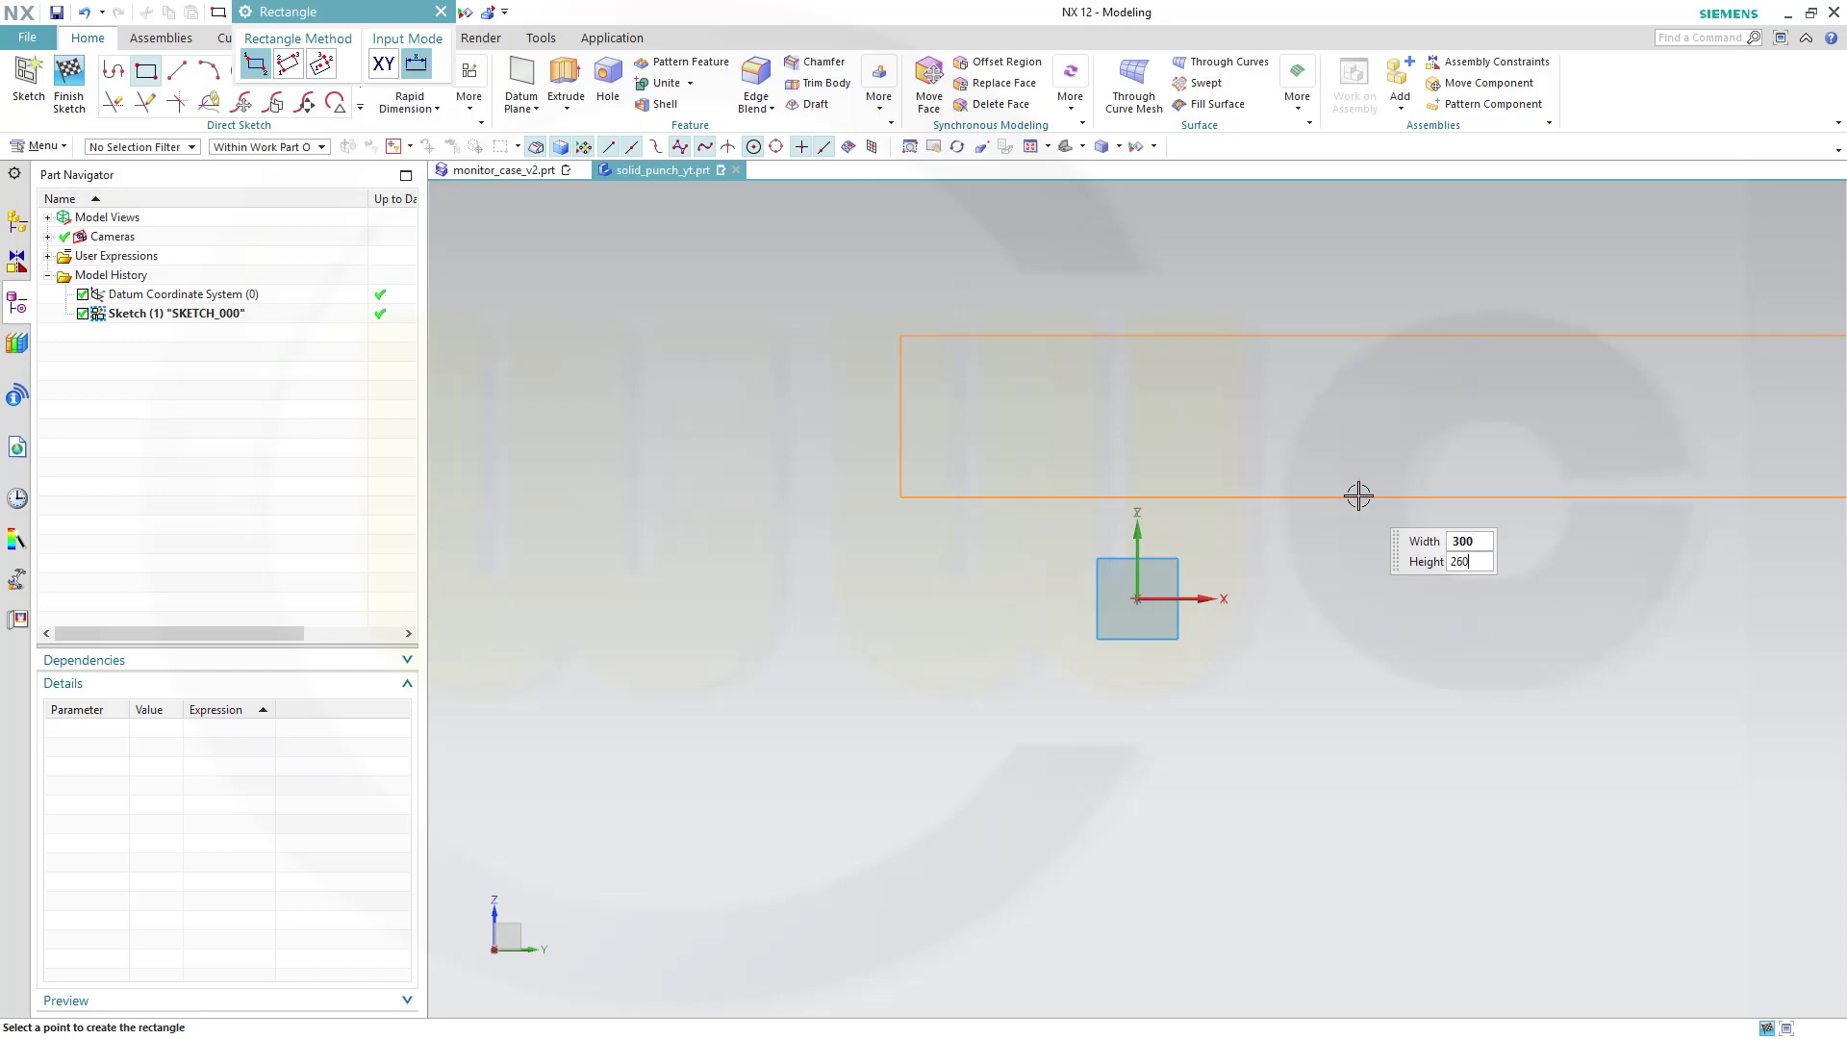
key("Tab")
left_click(1358, 496)
scroll(1374, 543, "down", 2)
right_click(1374, 544)
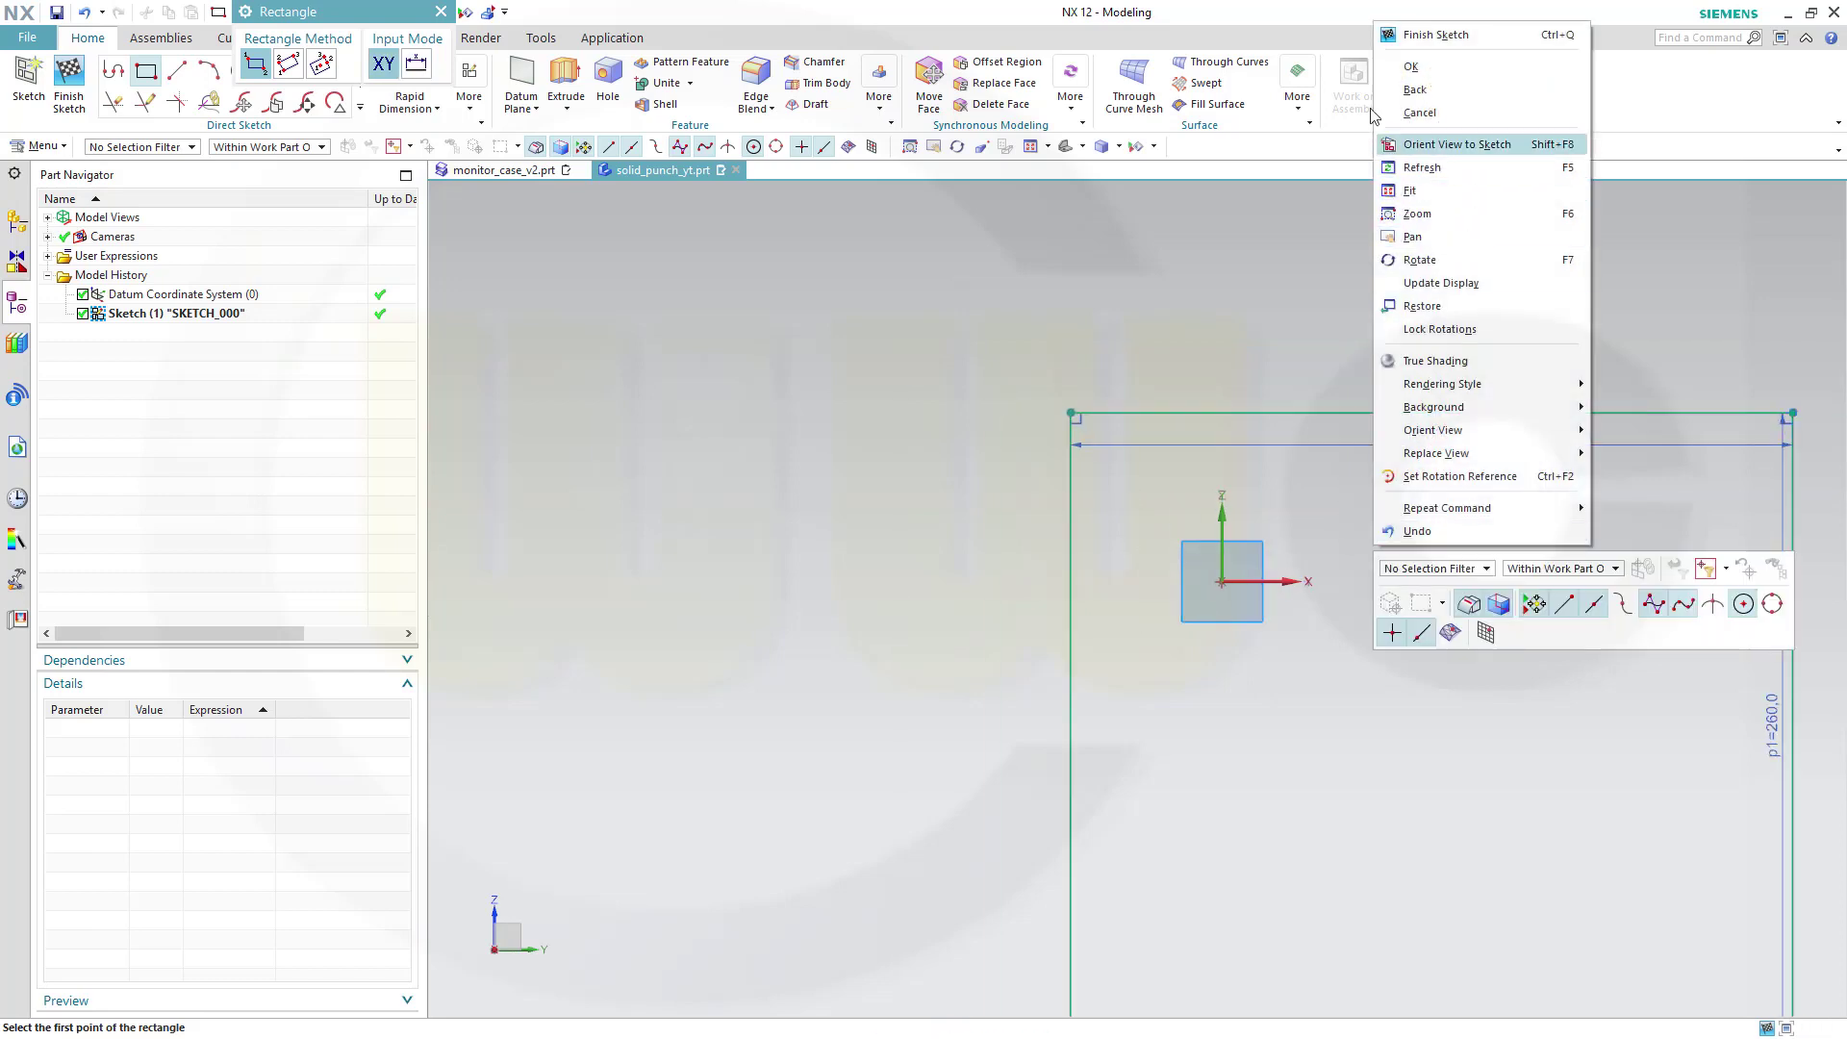
left_click(1441, 67)
scroll(1487, 483, "down", 1)
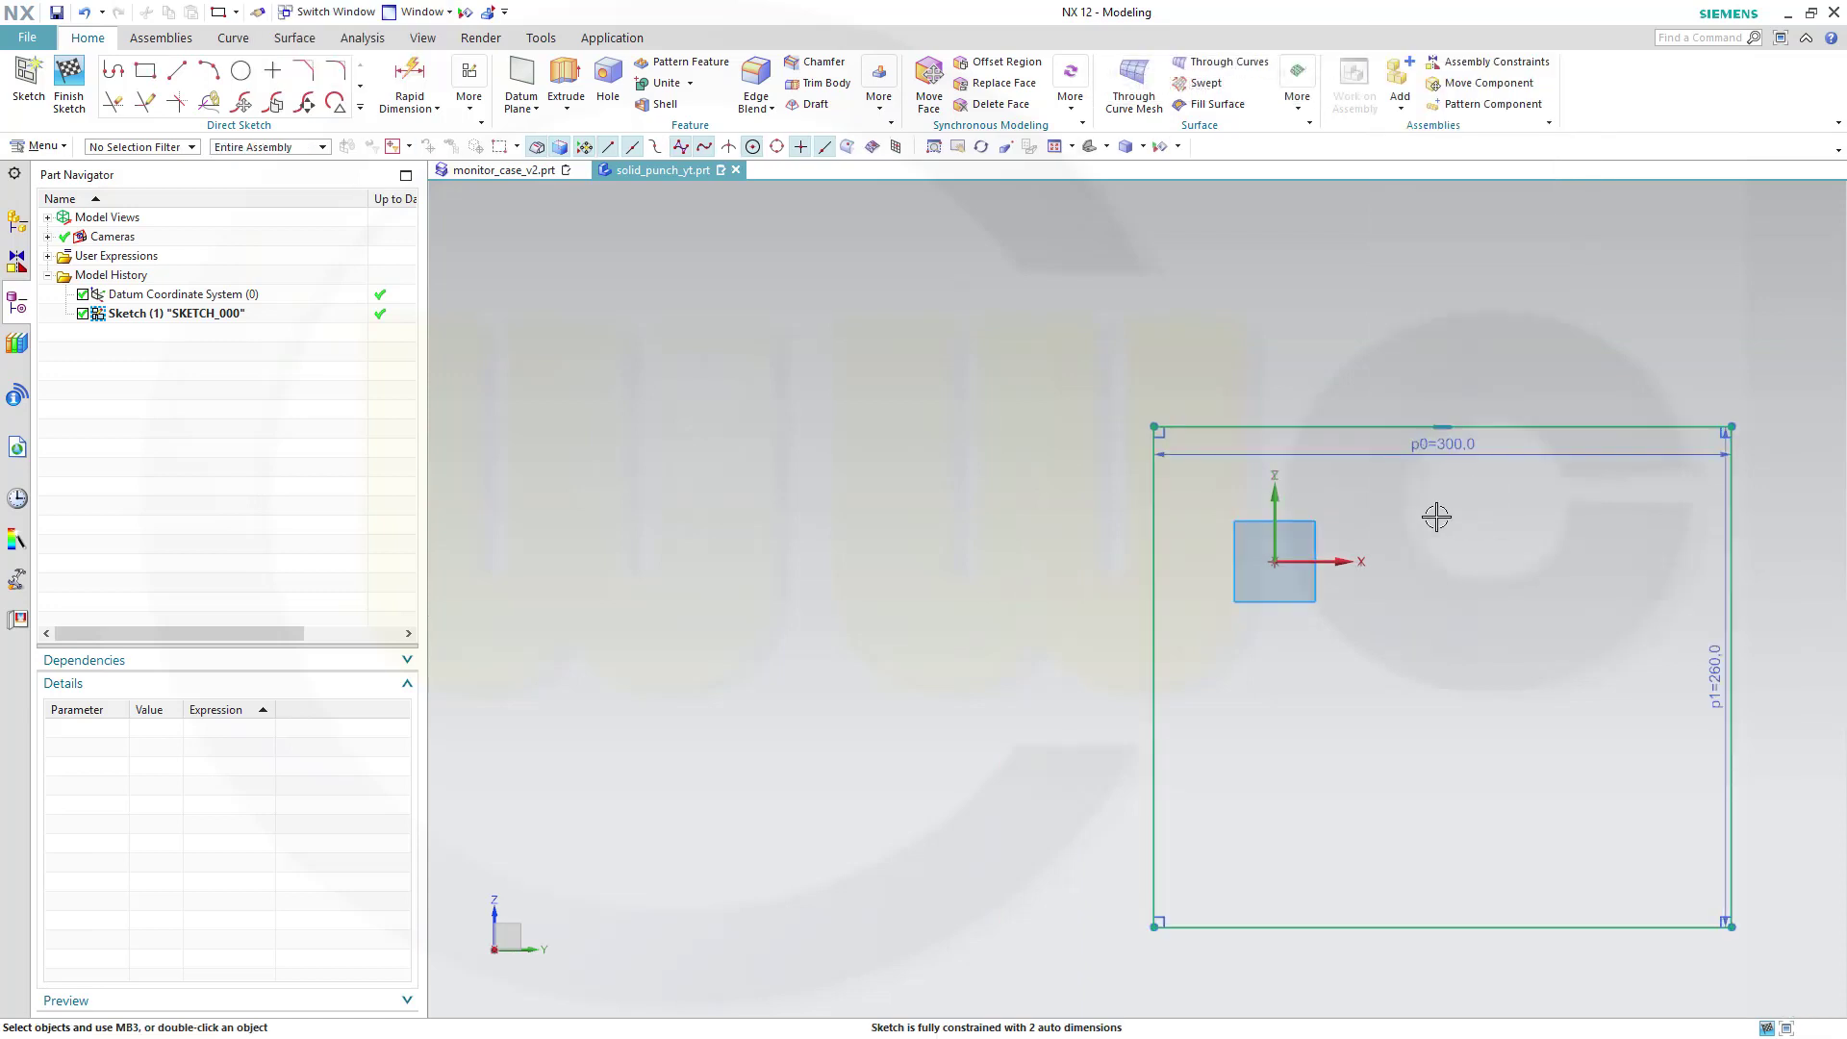
middle_click_drag(1549, 627, 1092, 614, "shift")
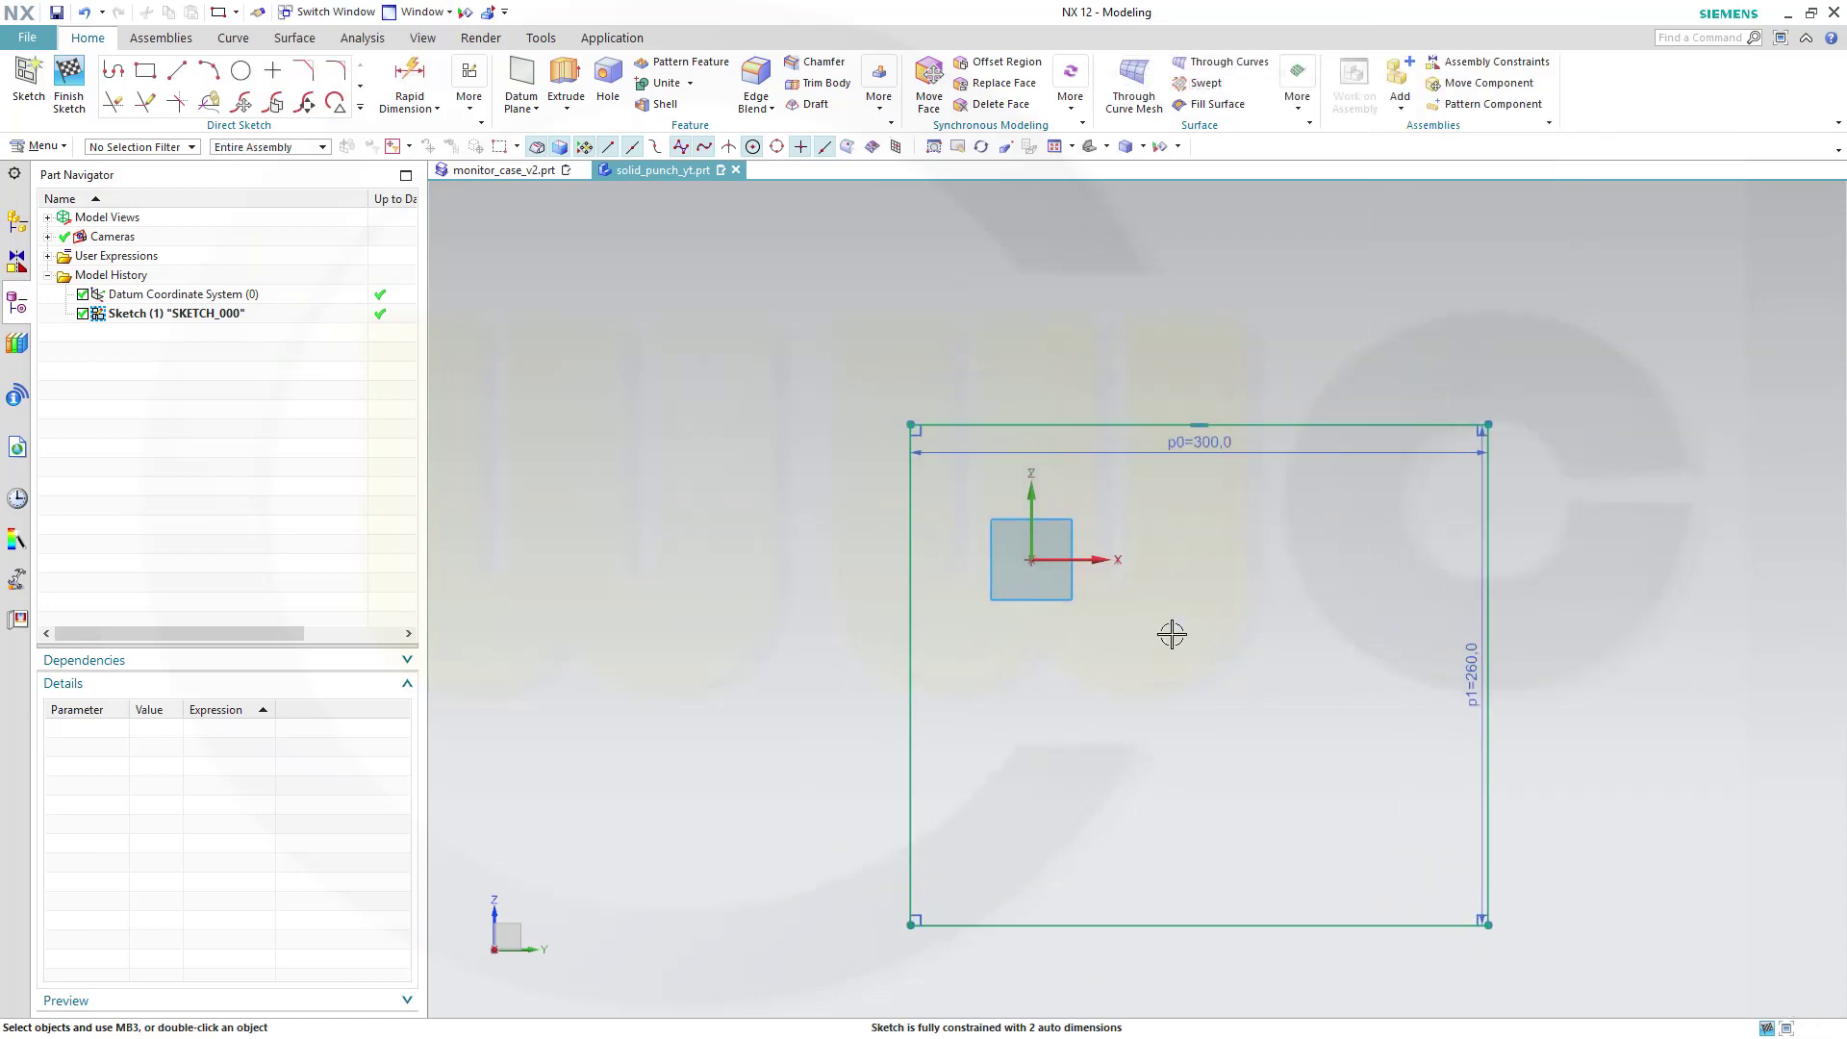
Constrain the rectangle's bottom-edge midpoint onto the sketch origin.
left_click(1200, 926)
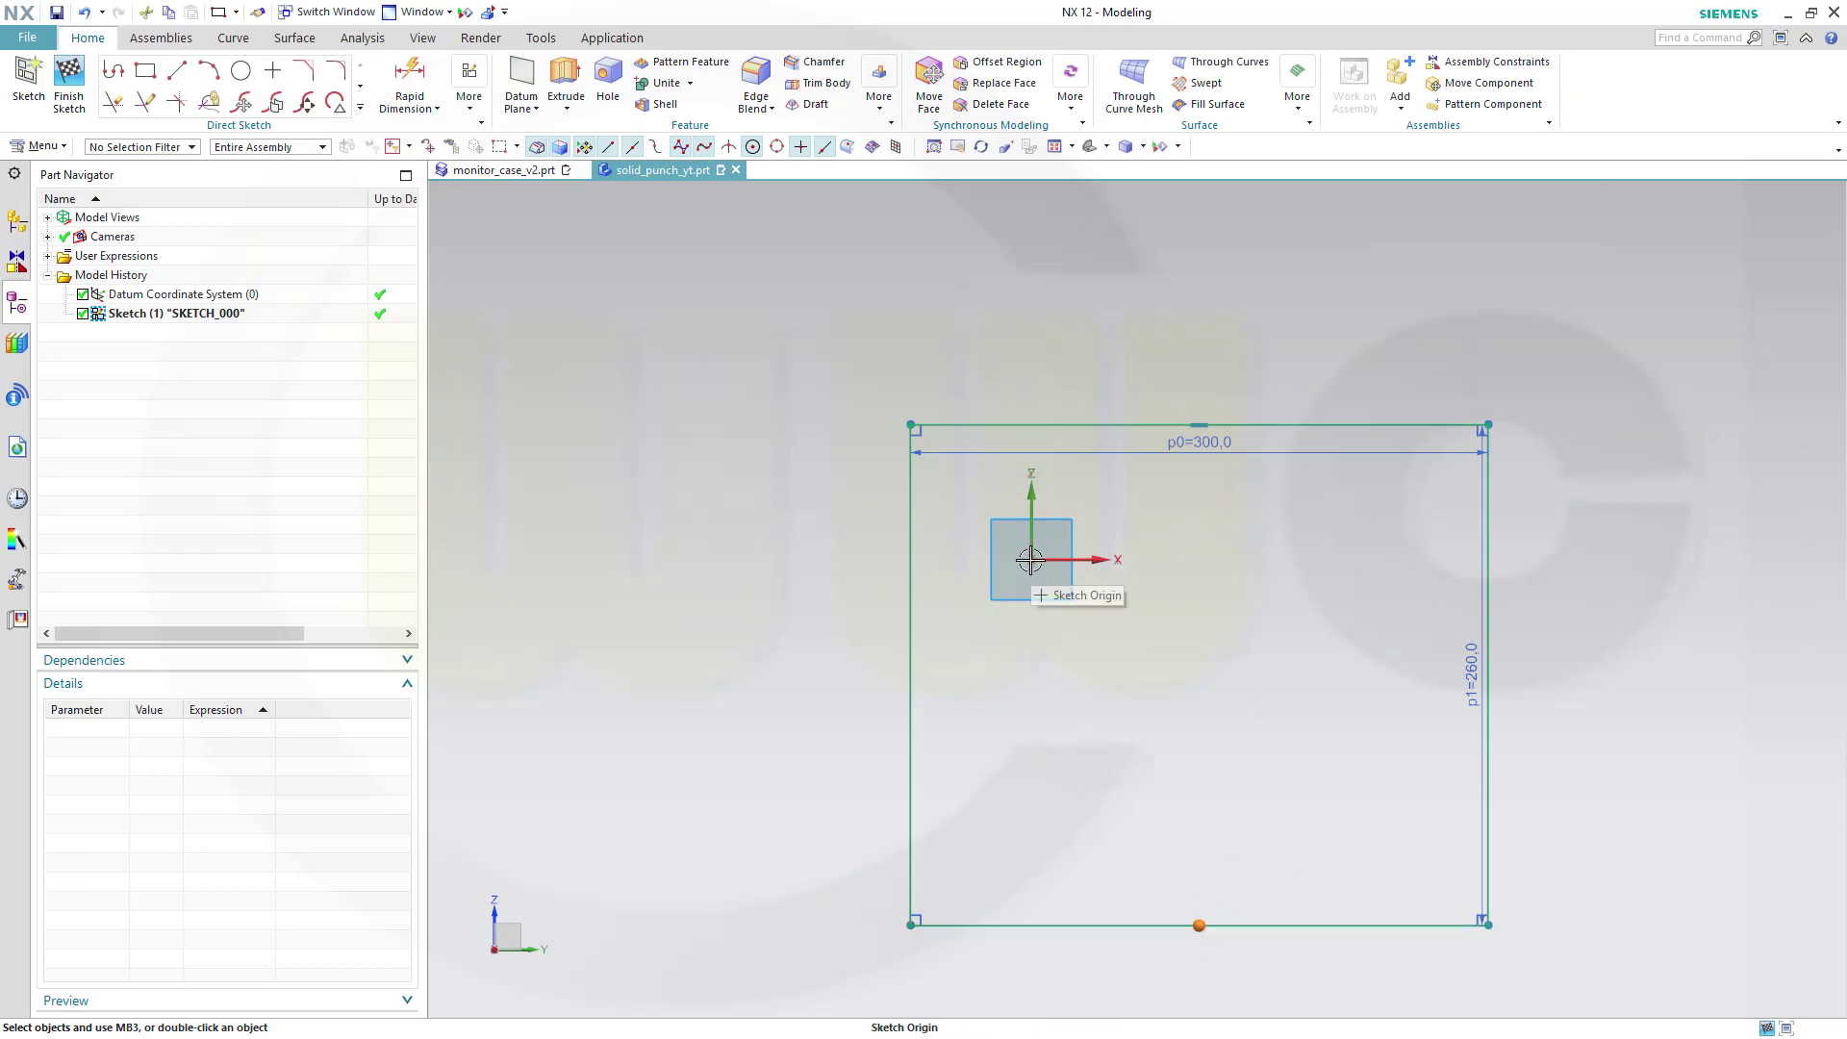
left_click(1122, 568)
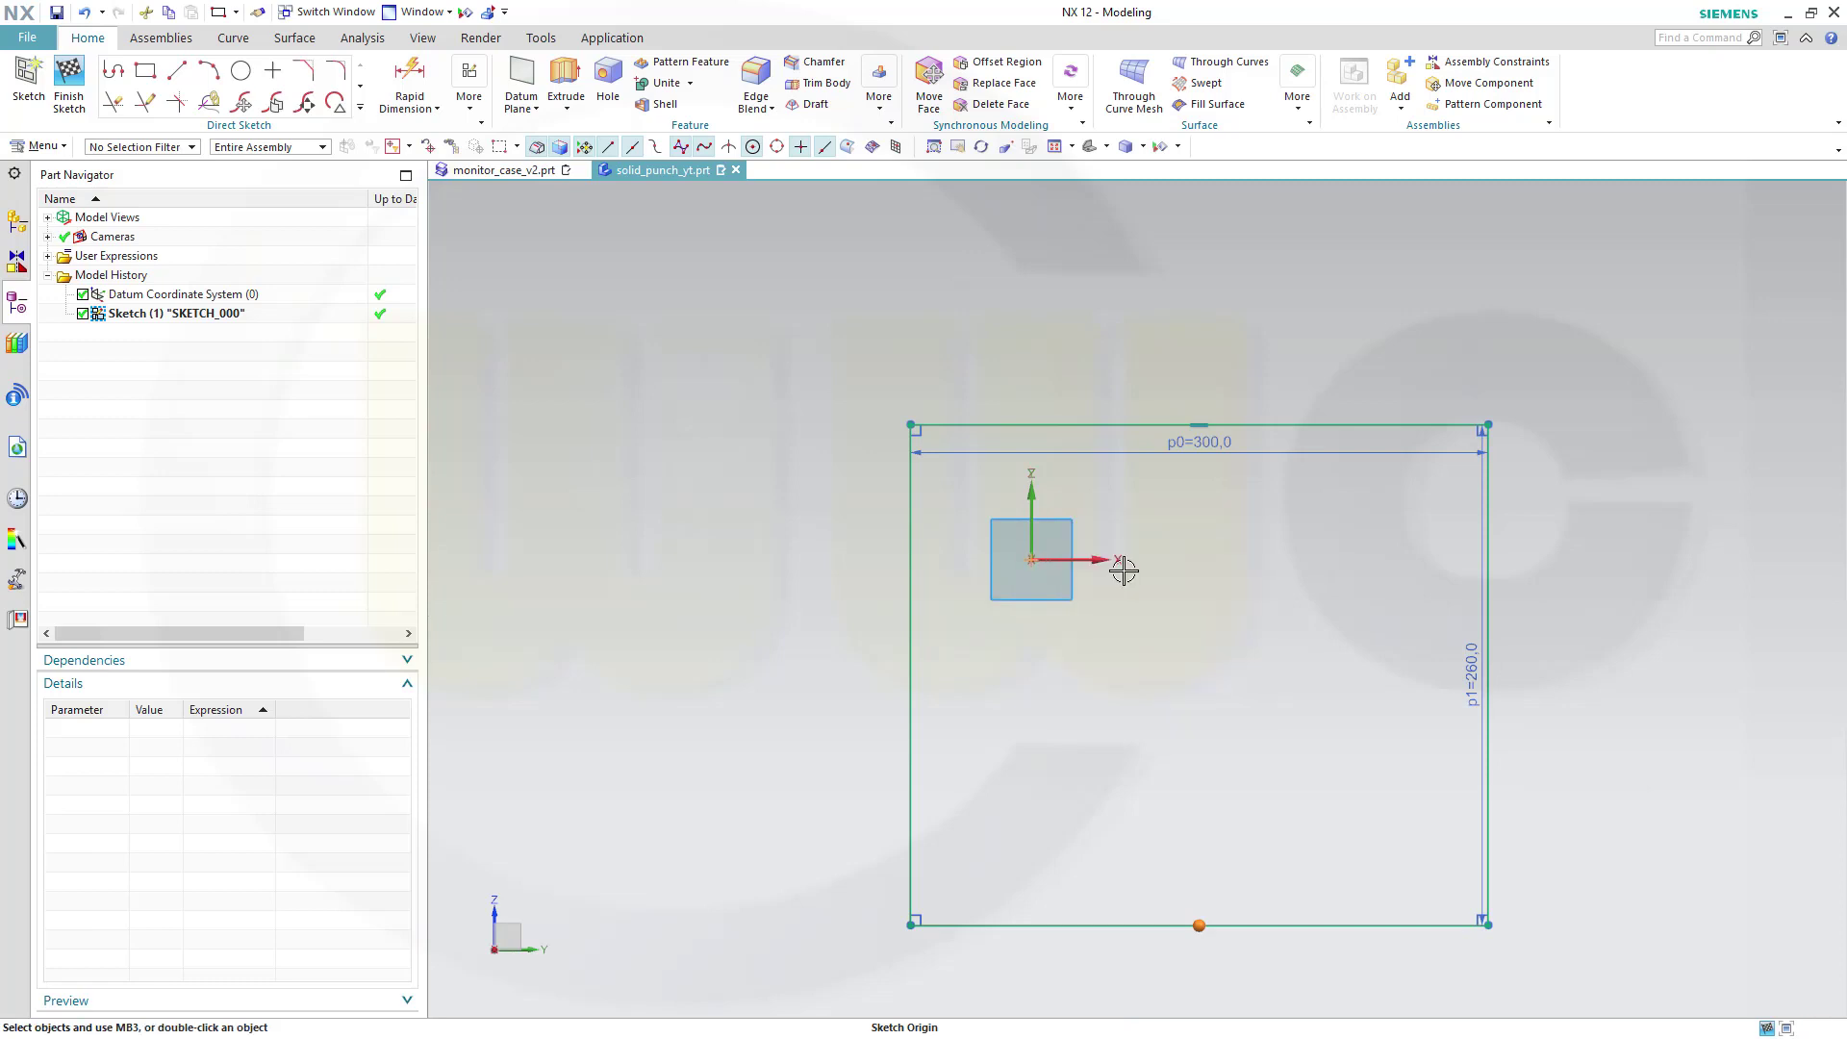
left_click(1160, 537)
middle_click_drag(1196, 422, 1270, 805, "shift")
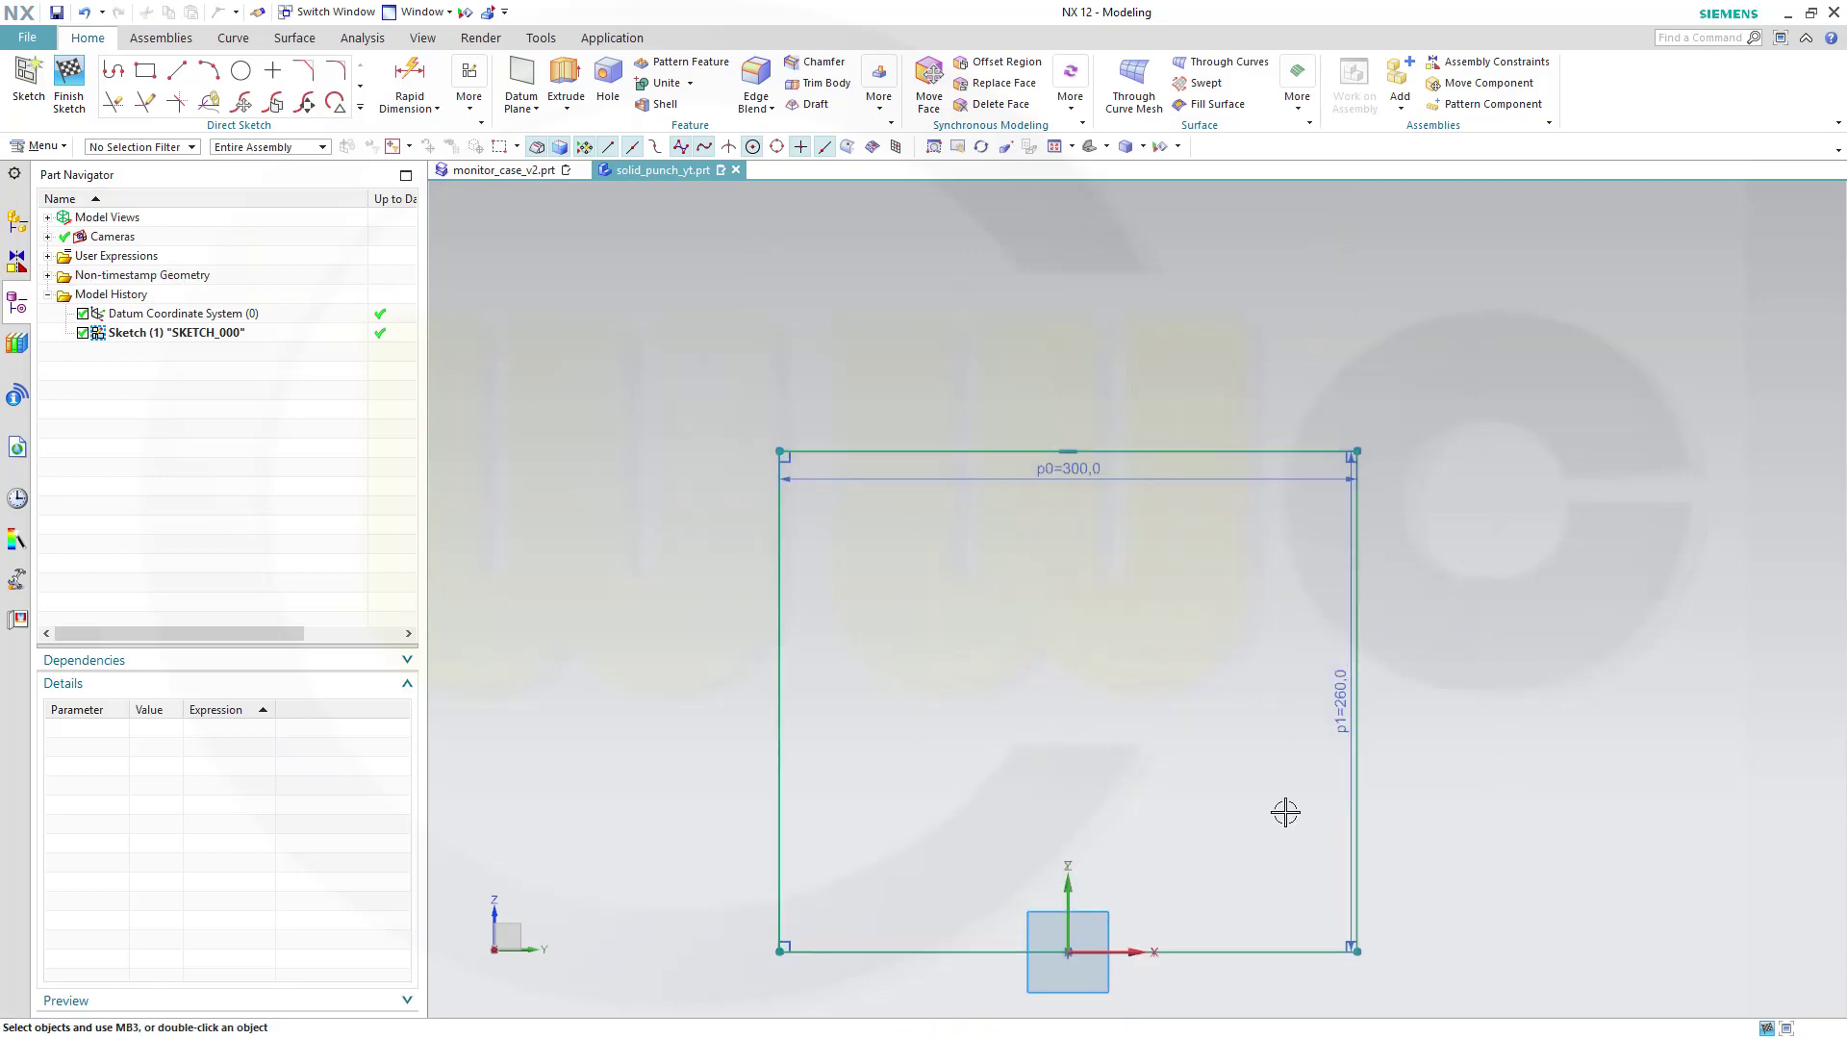
scroll(1187, 776, "up", 1)
scroll(1193, 777, "down", 1)
scroll(1213, 786, "down", 1)
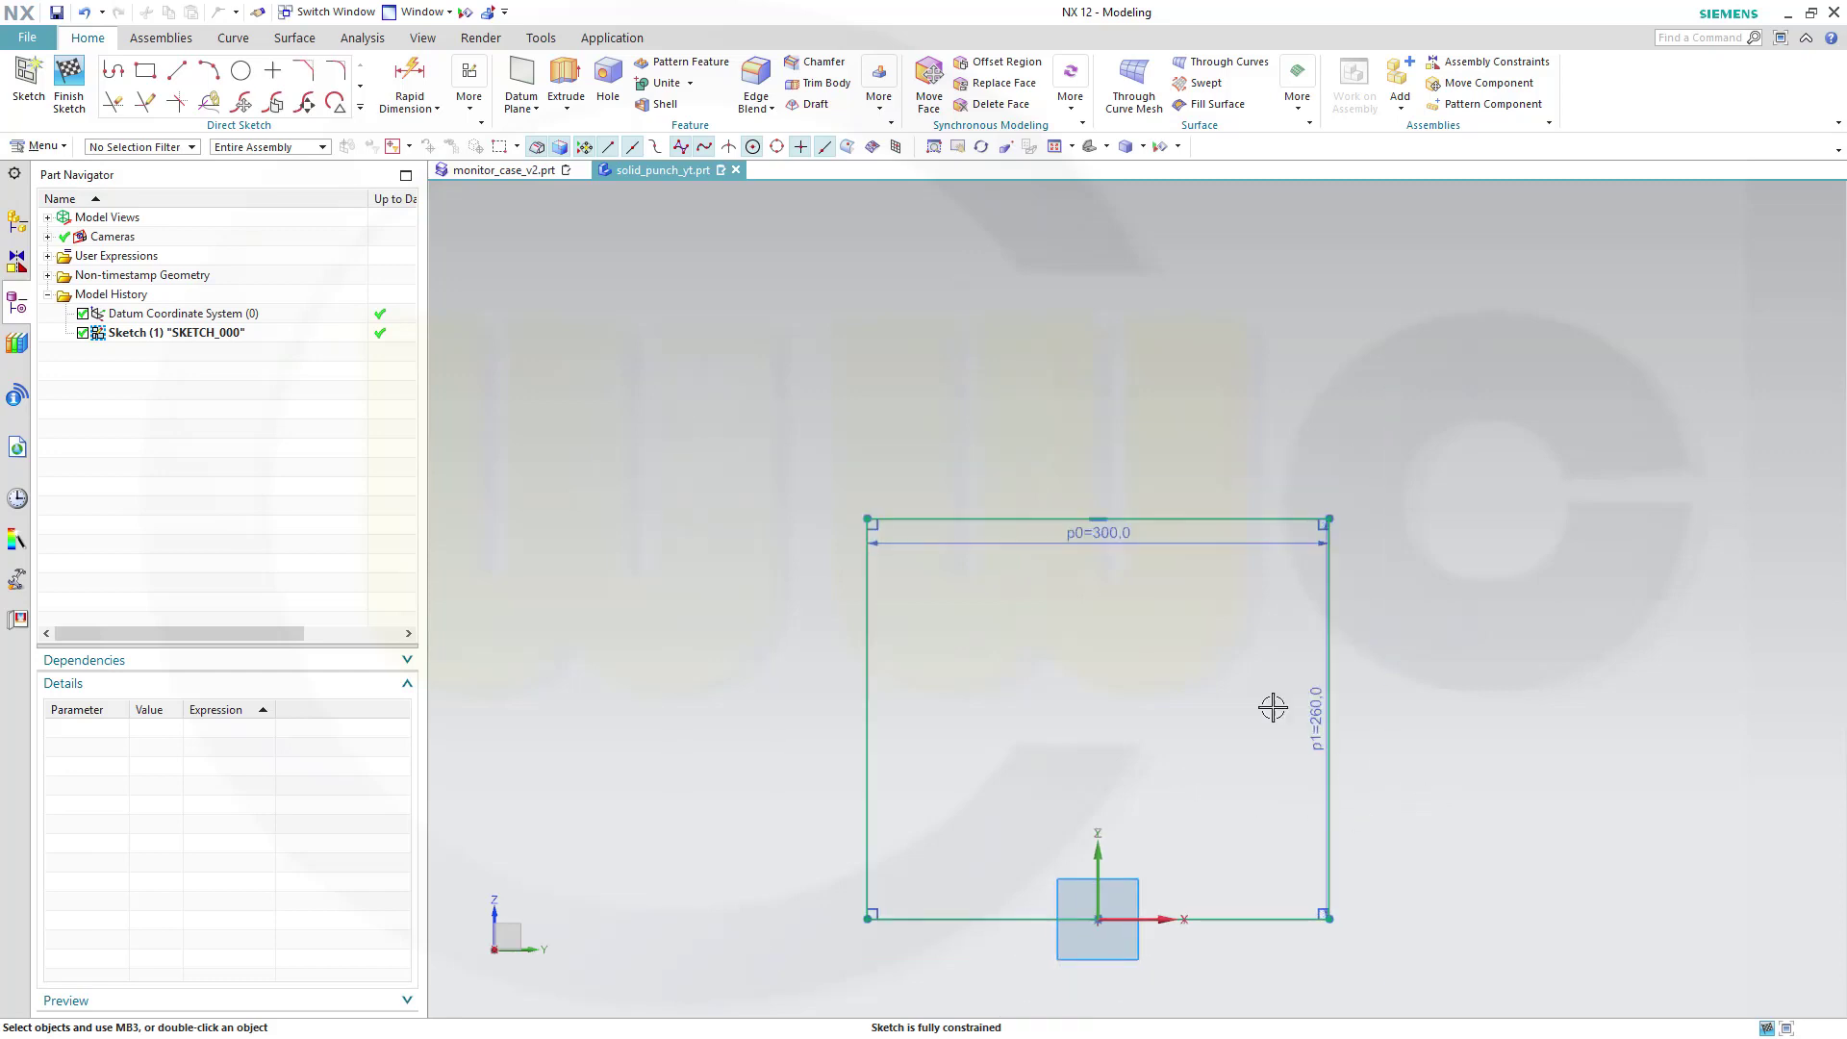
Finish the sketch and extrude the 300×260 rectangle 60 mm as Extrude (2).
left_click(69, 75)
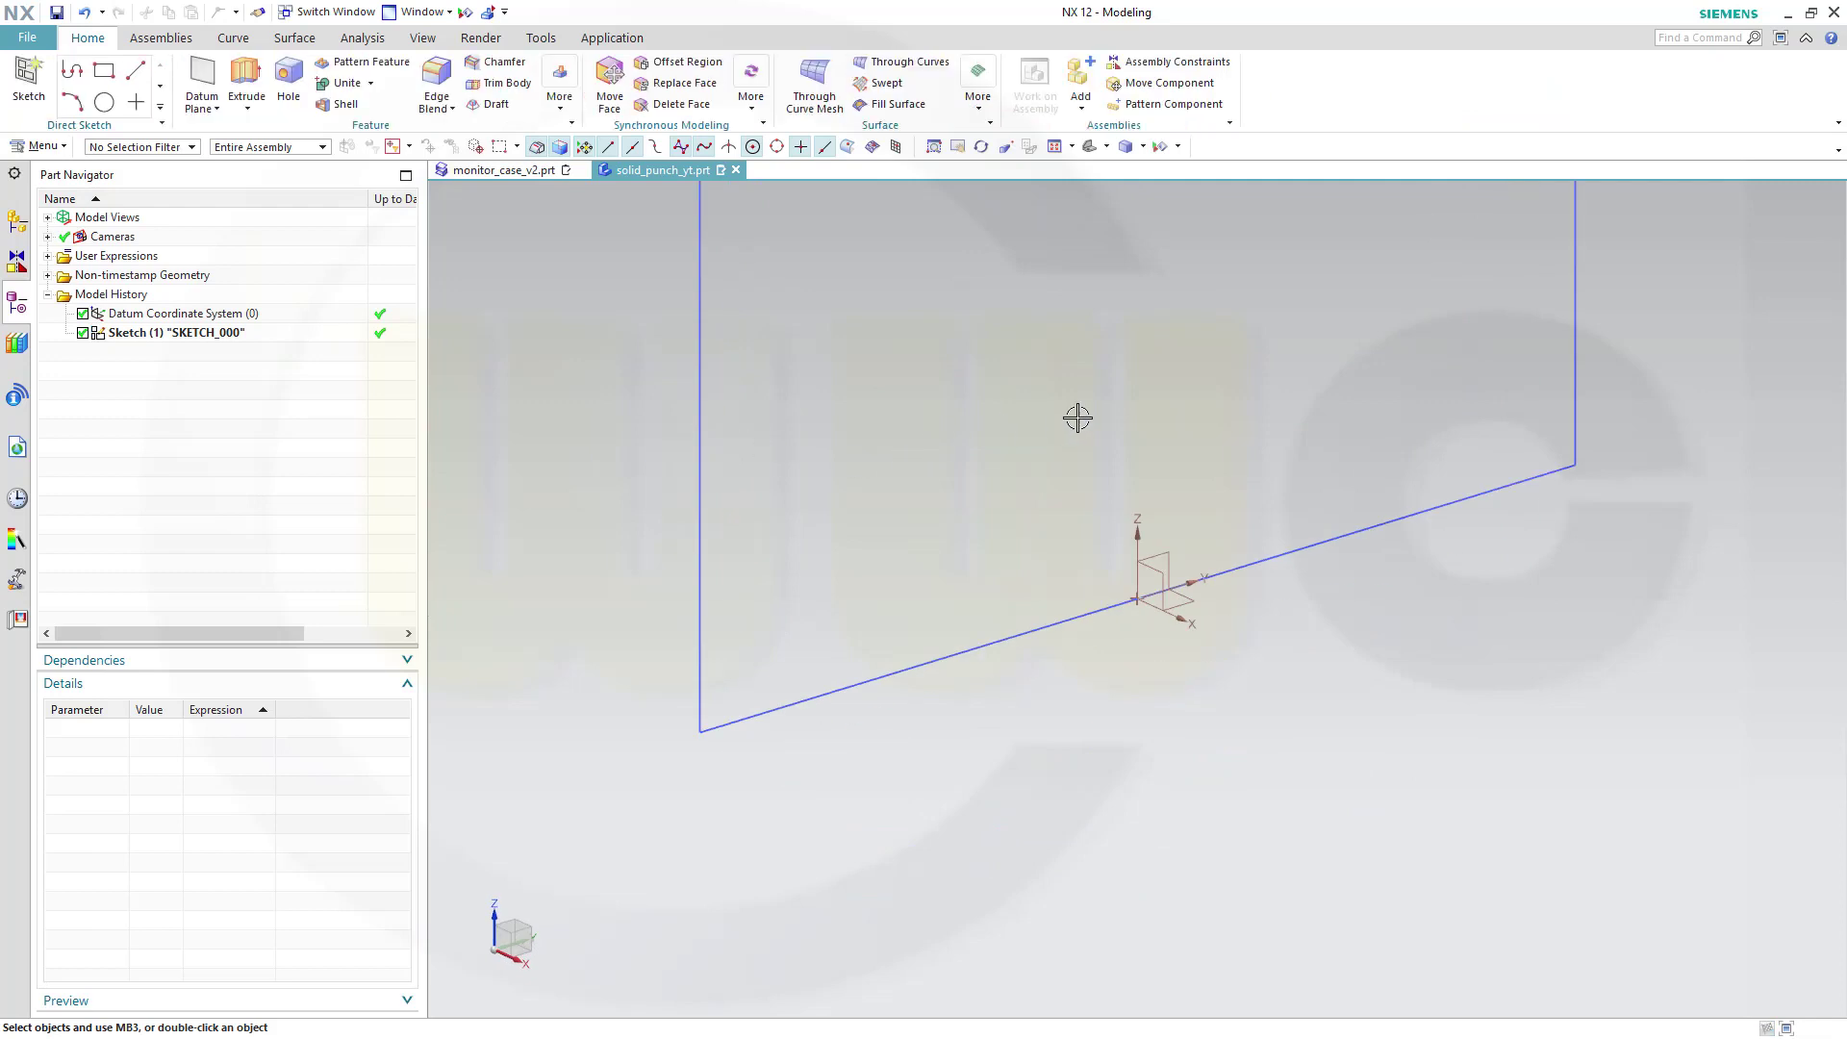
scroll(1075, 417, "down", 2)
mouse_move(1137, 417)
middle_mouse_down("shift")
mouse_move(1103, 540)
mouse_move(1055, 448)
mouse_move(1106, 434)
middle_mouse_up("shift")
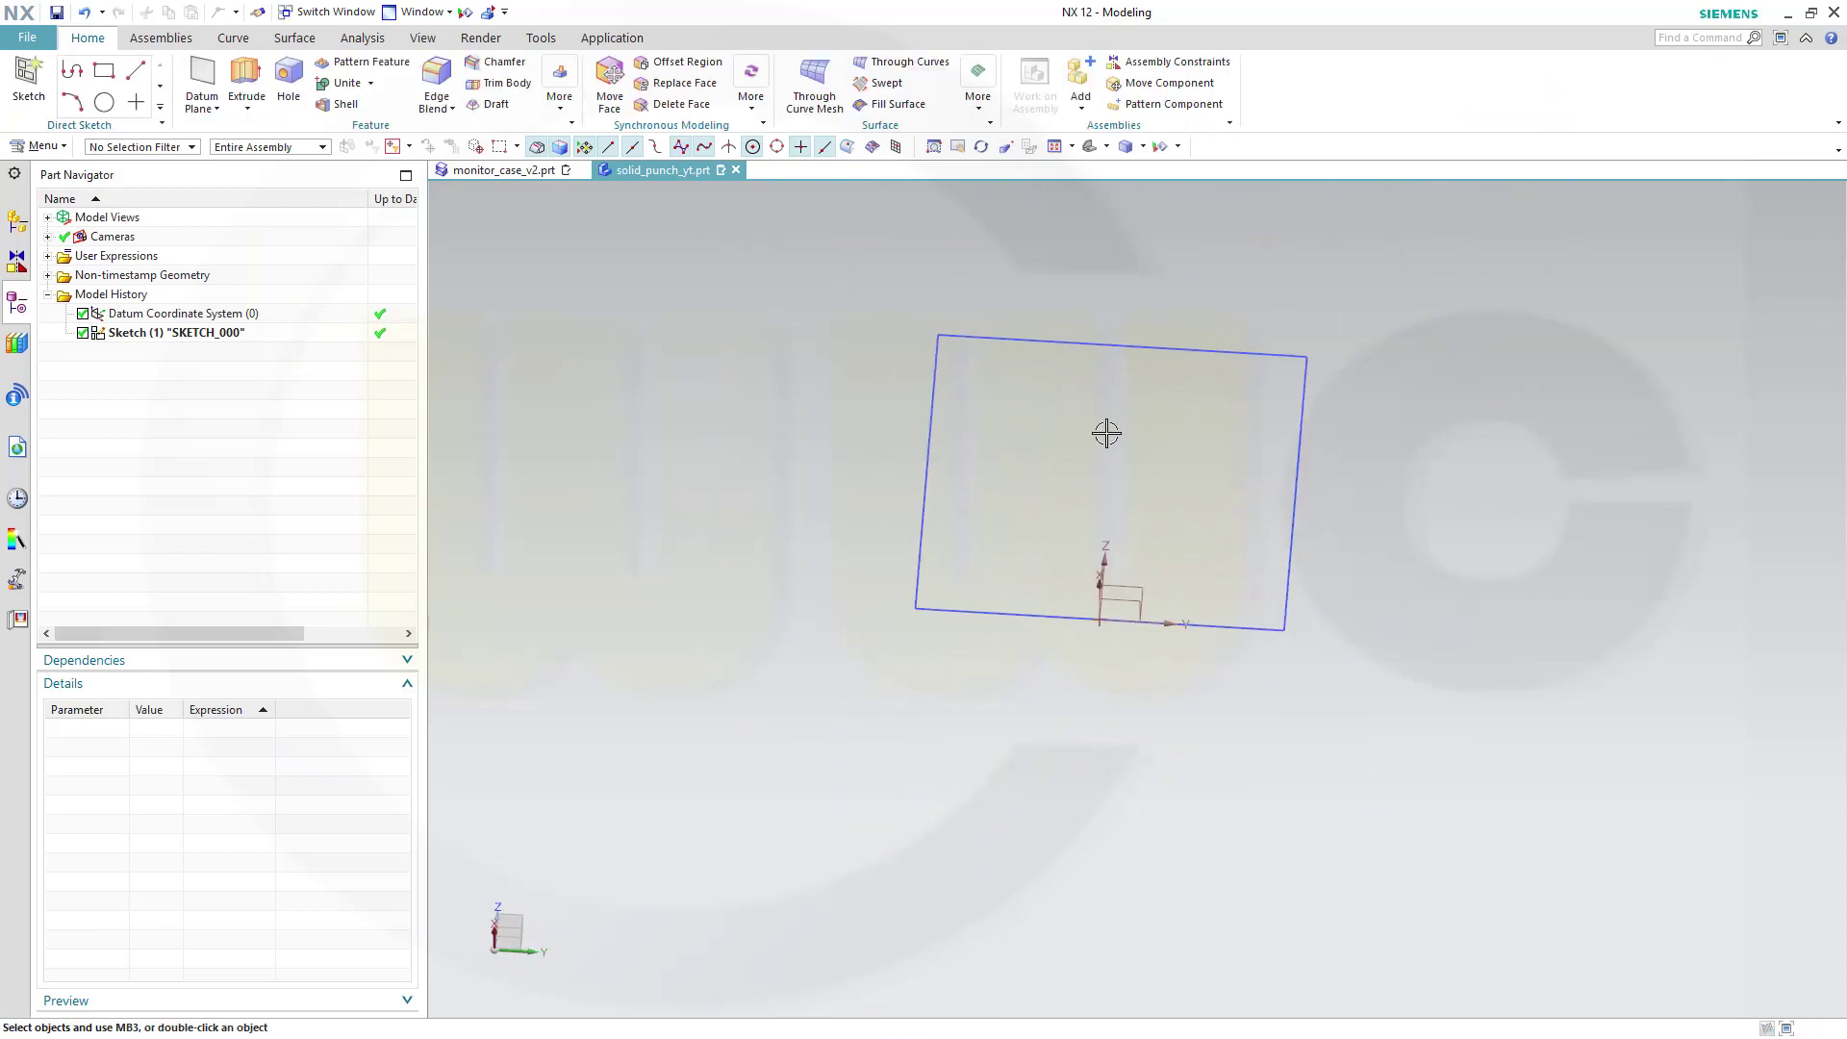
left_click(929, 396)
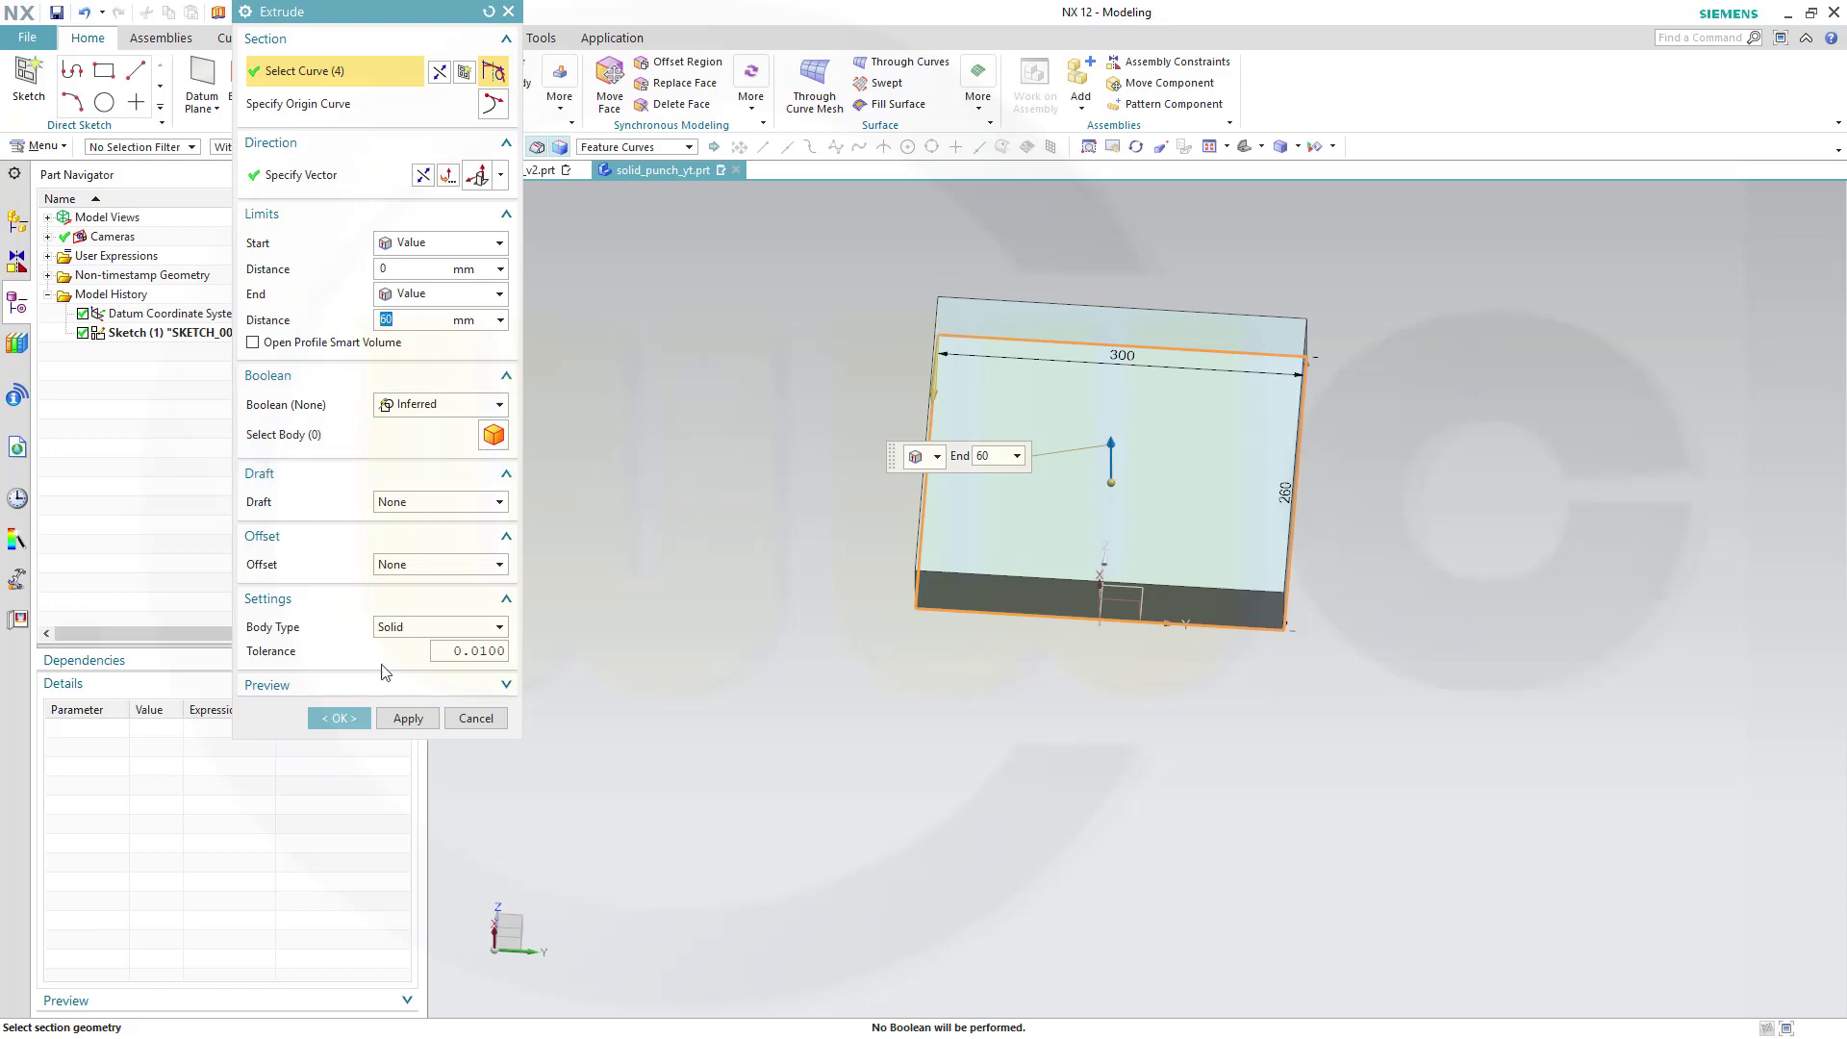
left_click(341, 719)
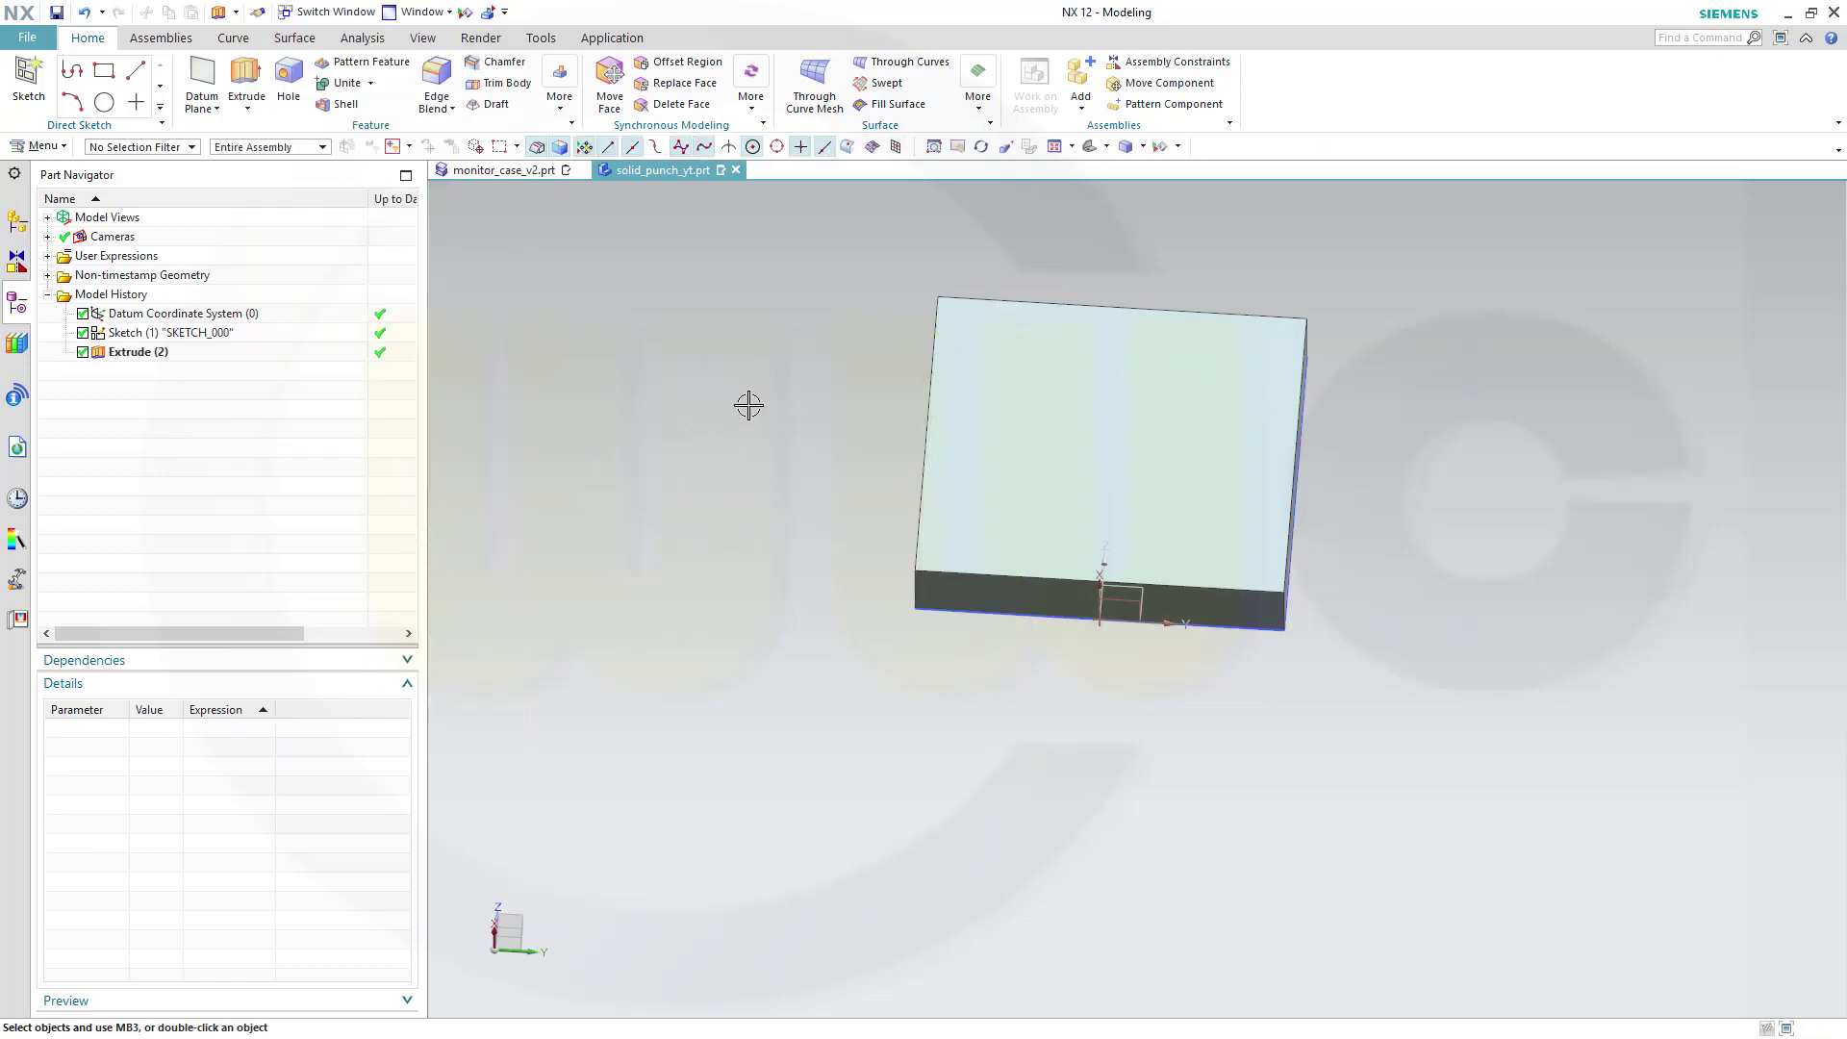
mouse_move(754, 411)
middle_mouse_down()
mouse_move(837, 535)
mouse_move(840, 424)
mouse_move(825, 451)
mouse_move(849, 489)
mouse_move(827, 460)
middle_mouse_up()
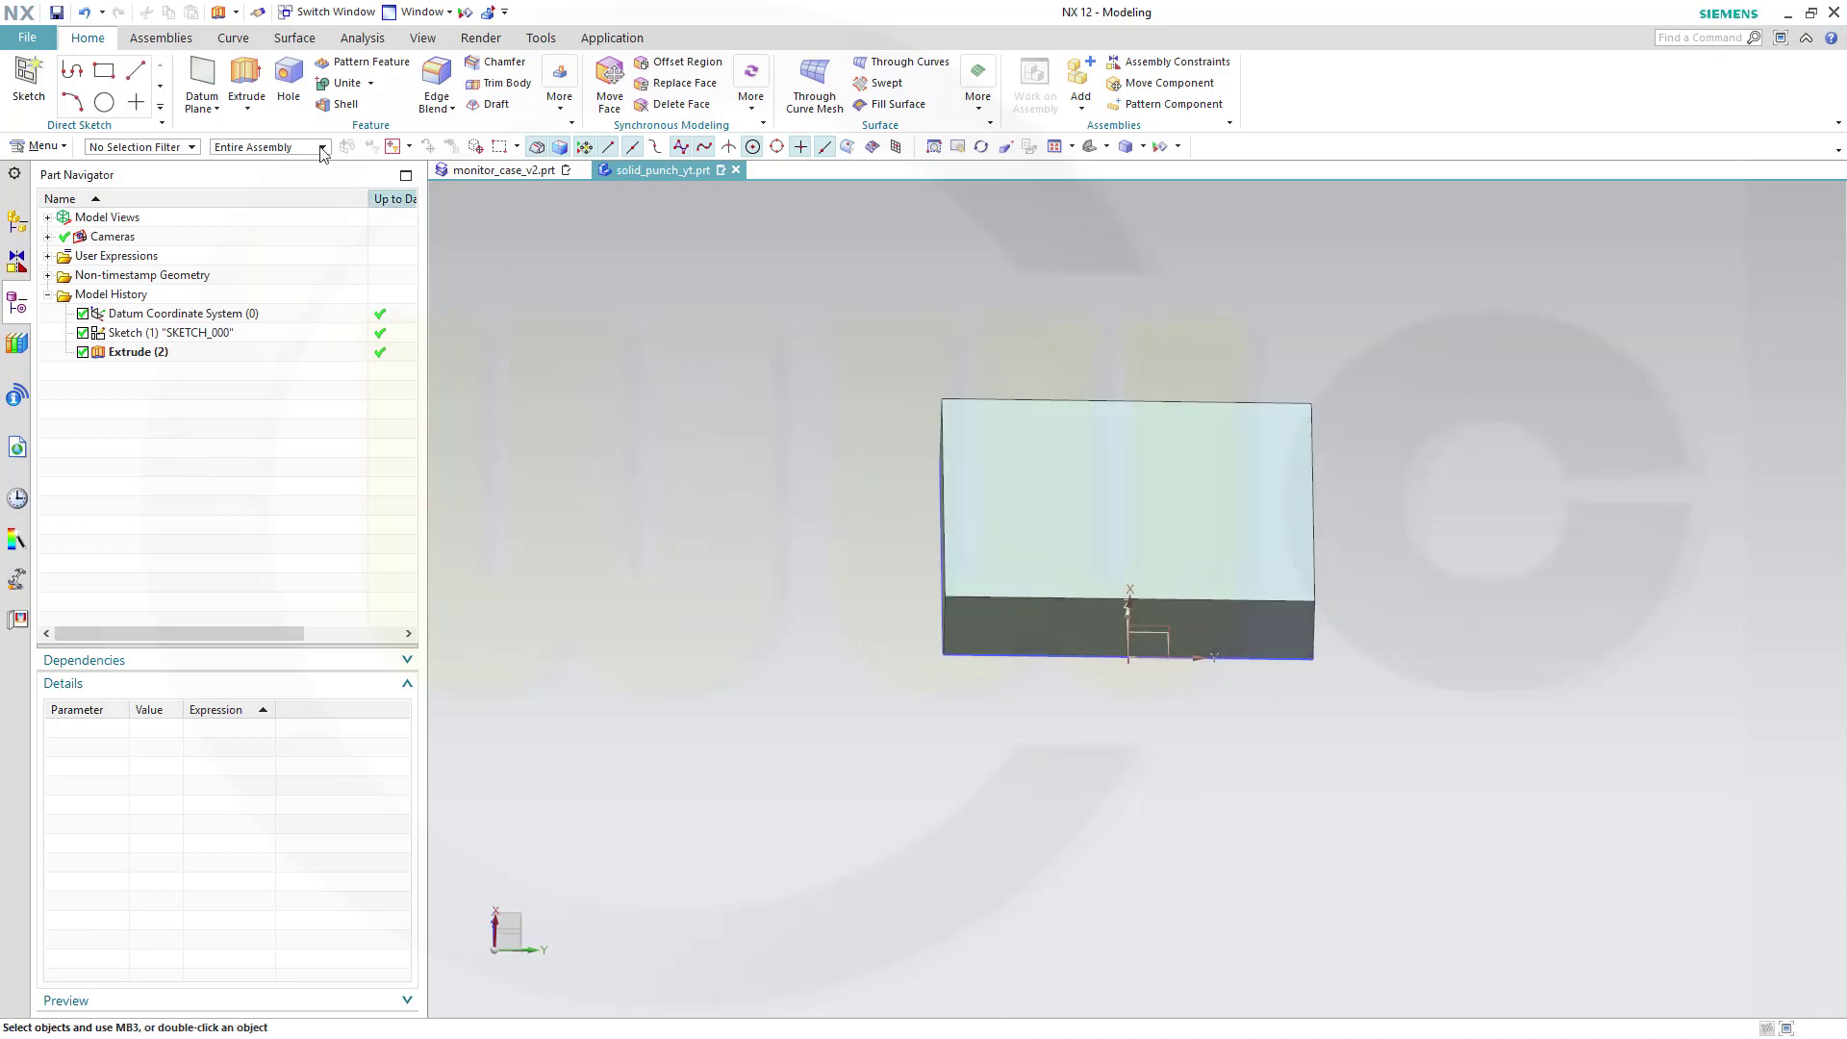
Create Datum Plane (3) offset 60 mm from the YZ origin plane.
left_click(203, 83)
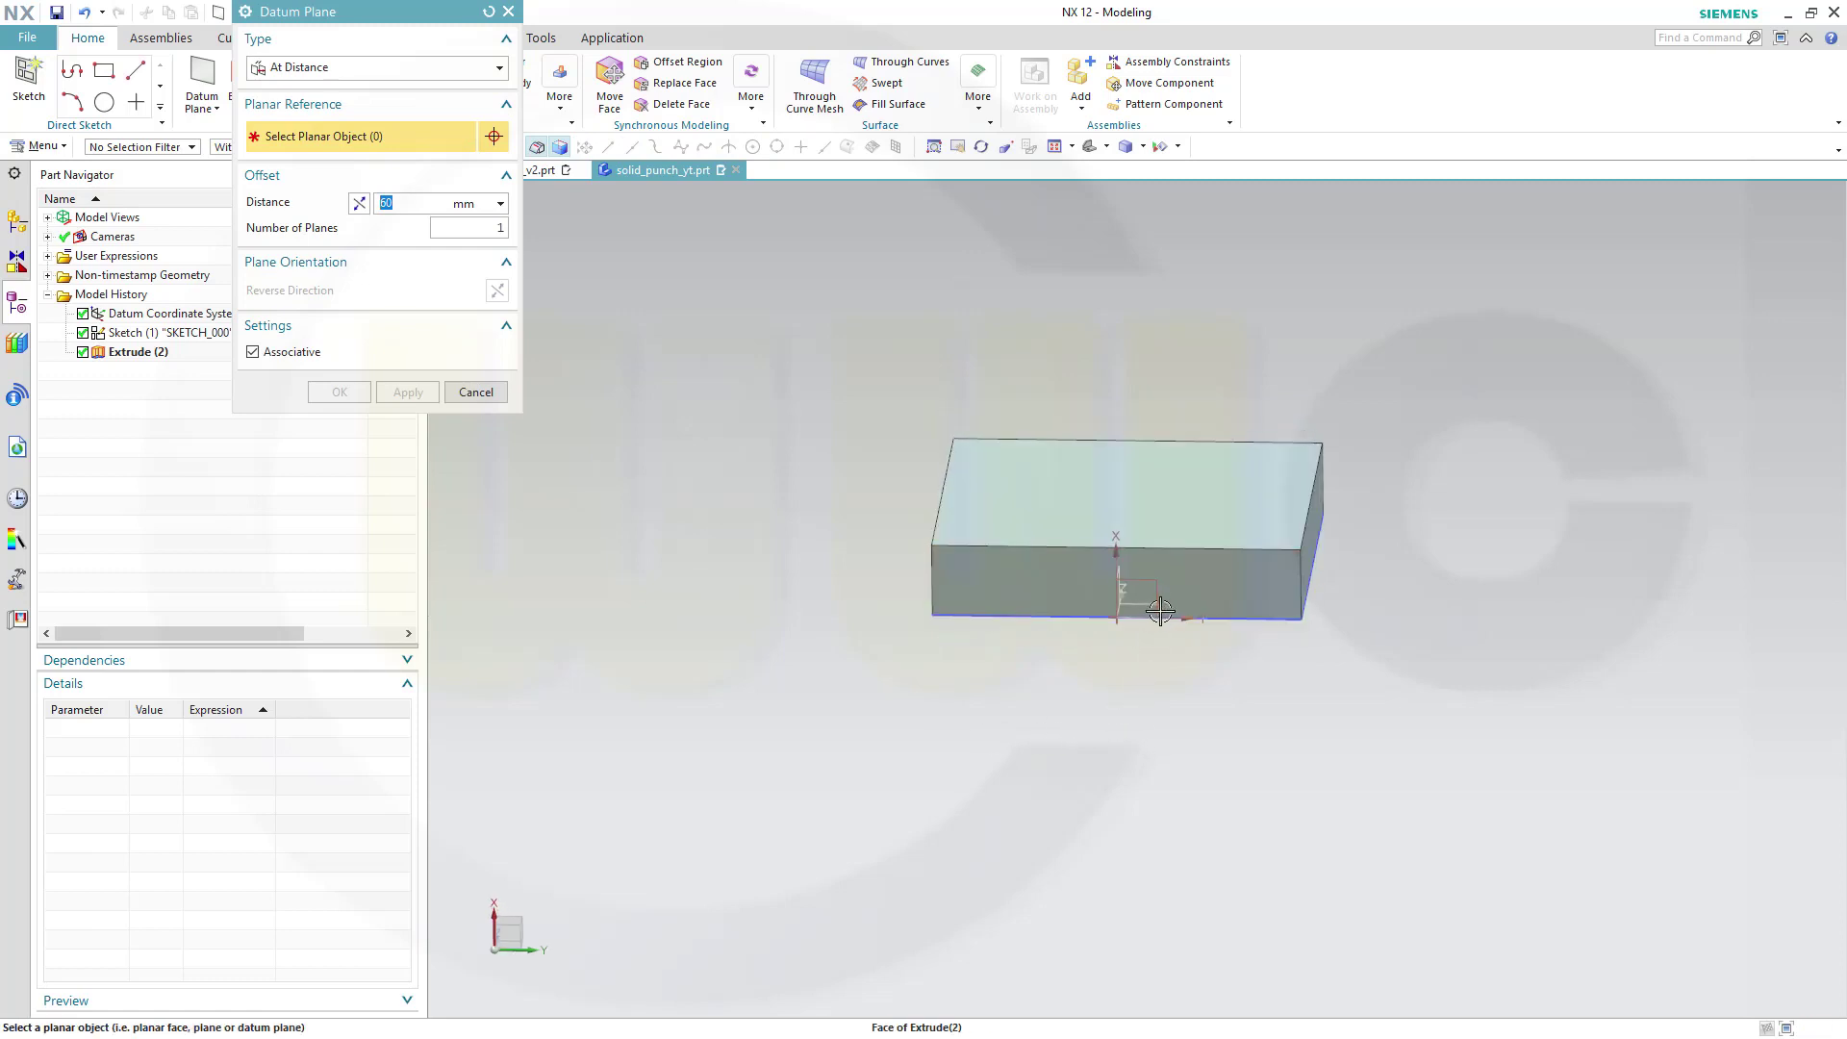
left_click(1121, 608)
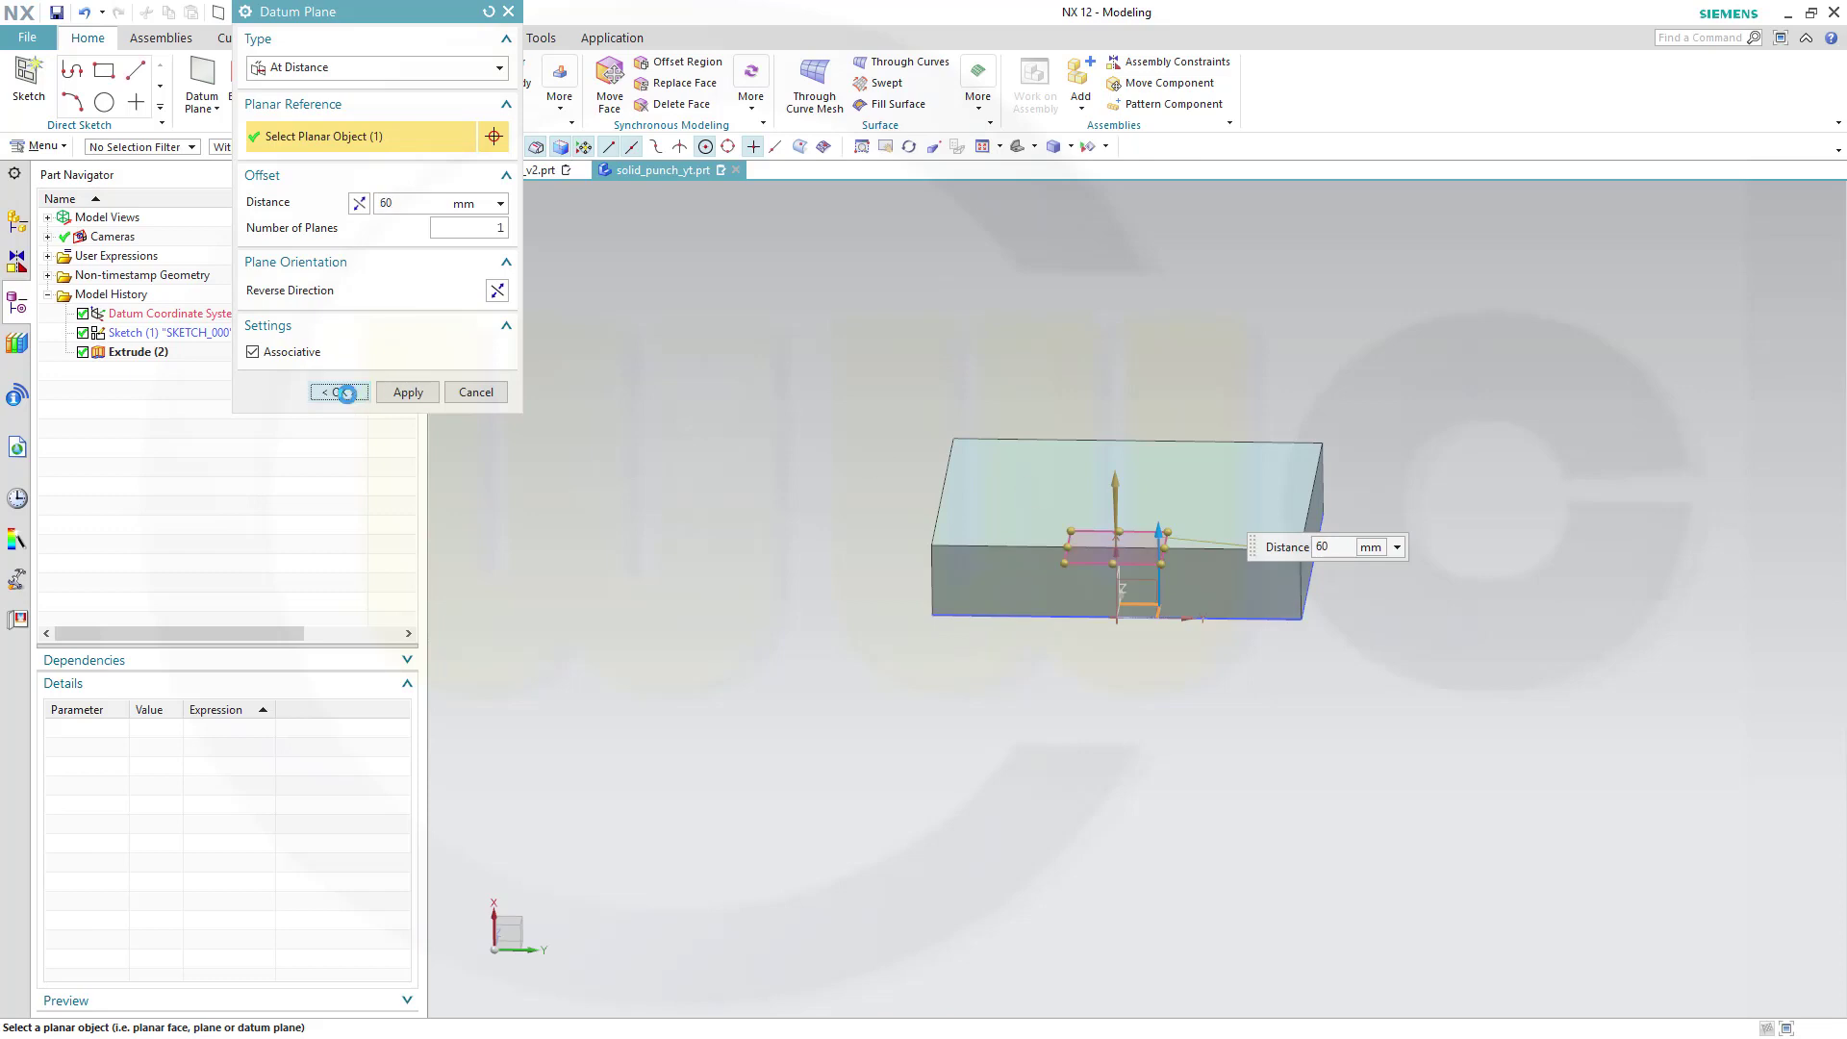
left_click(350, 394)
middle_click_drag(759, 499, 772, 541)
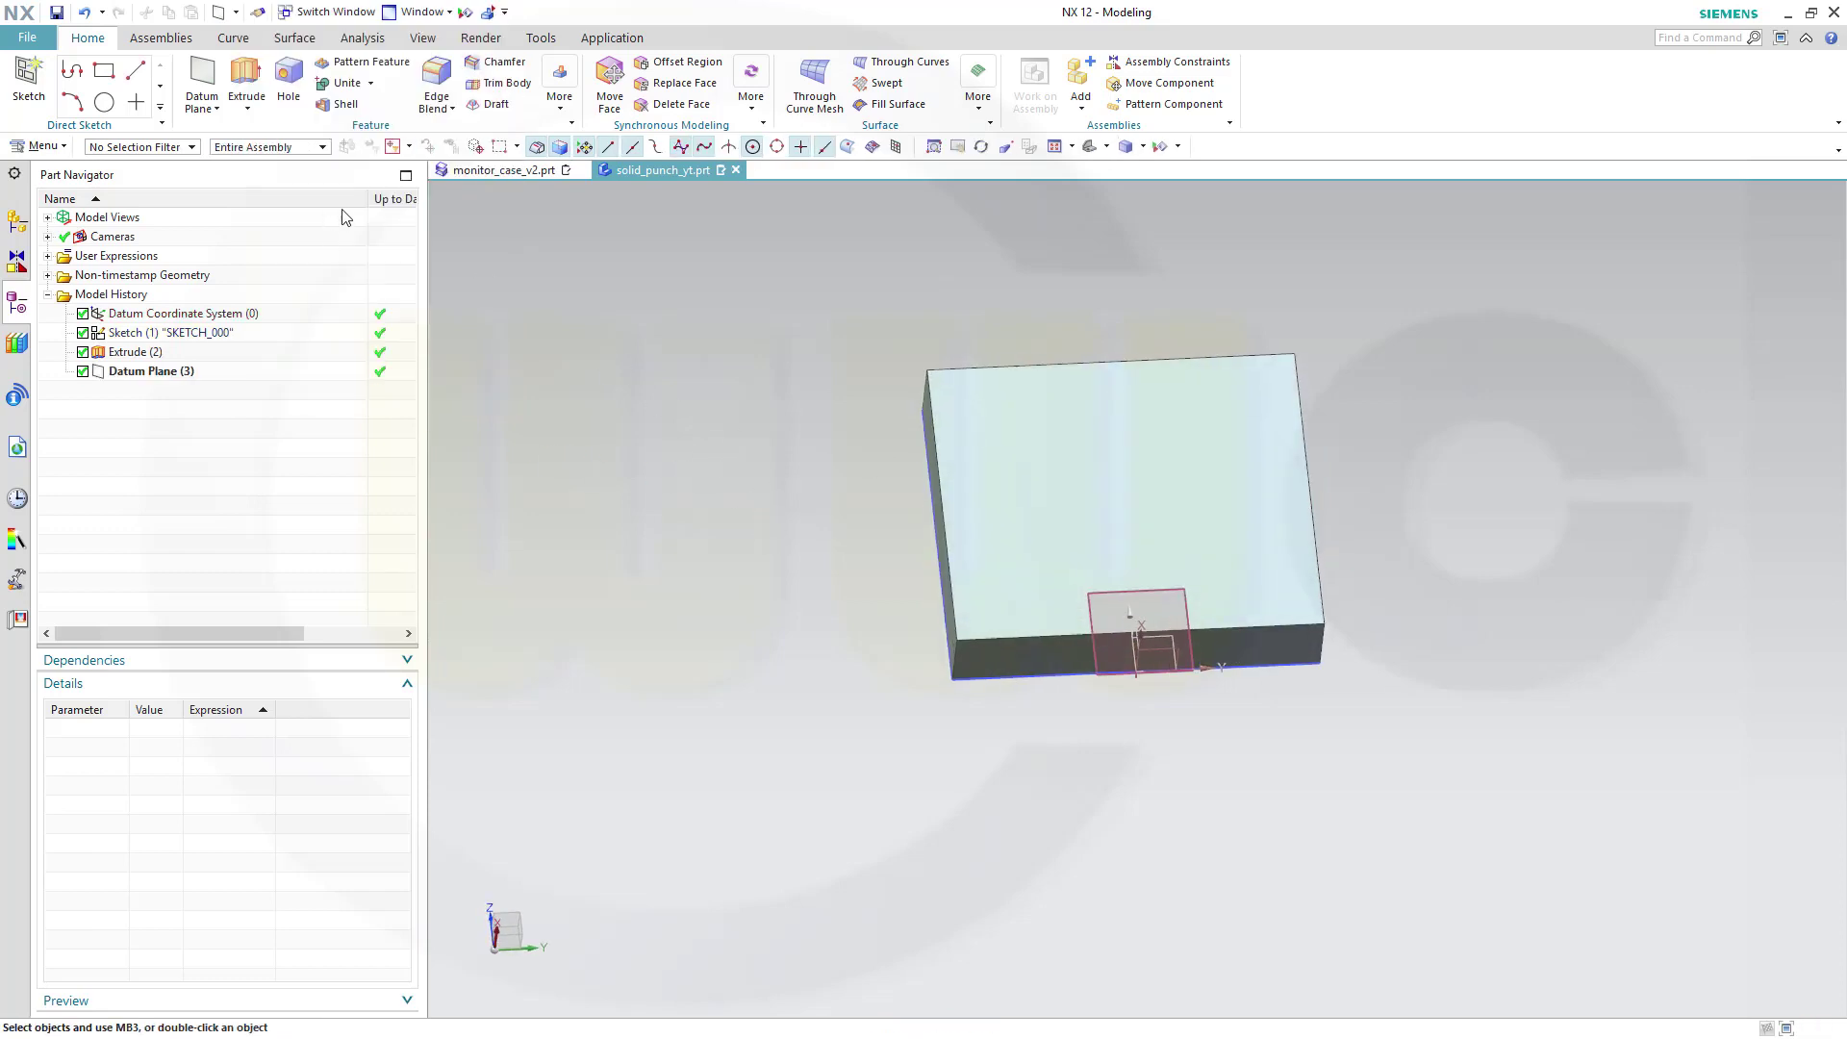
Sketch a 230 by 170 rectangle on the new 60 mm datum plane.
left_click(26, 77)
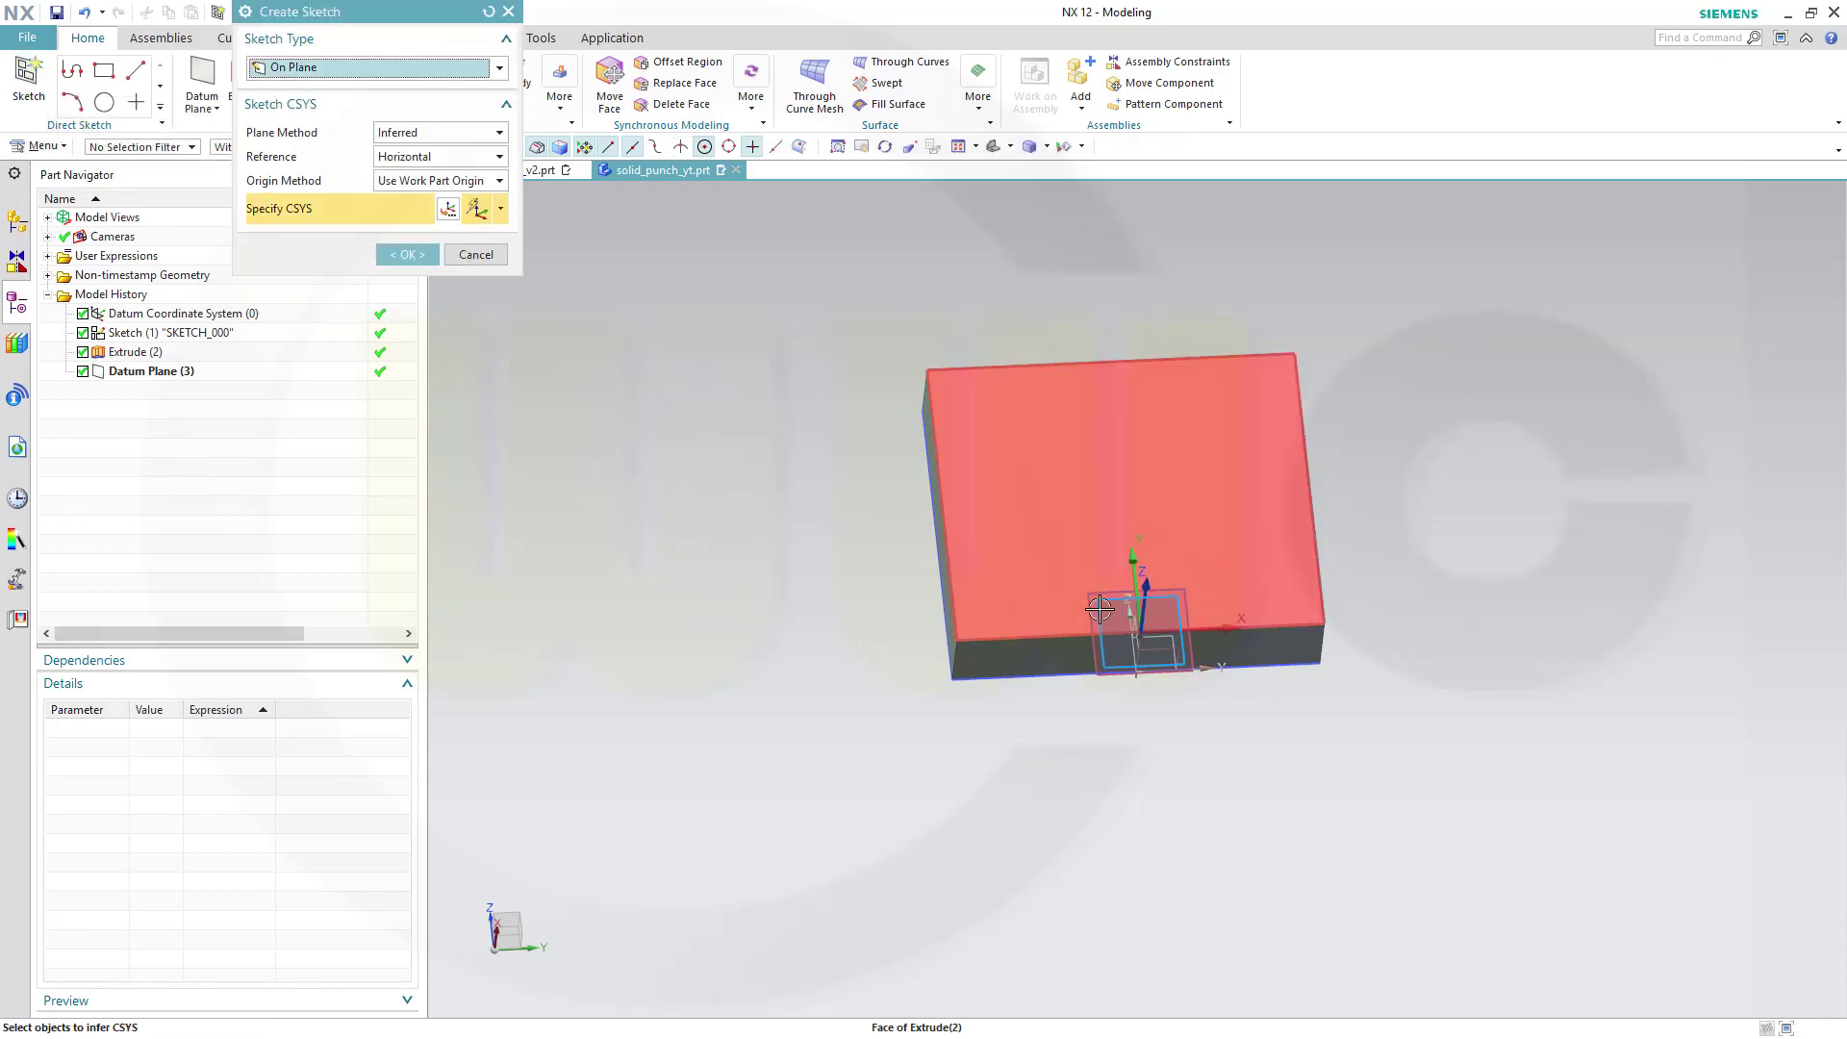
left_click(1094, 657)
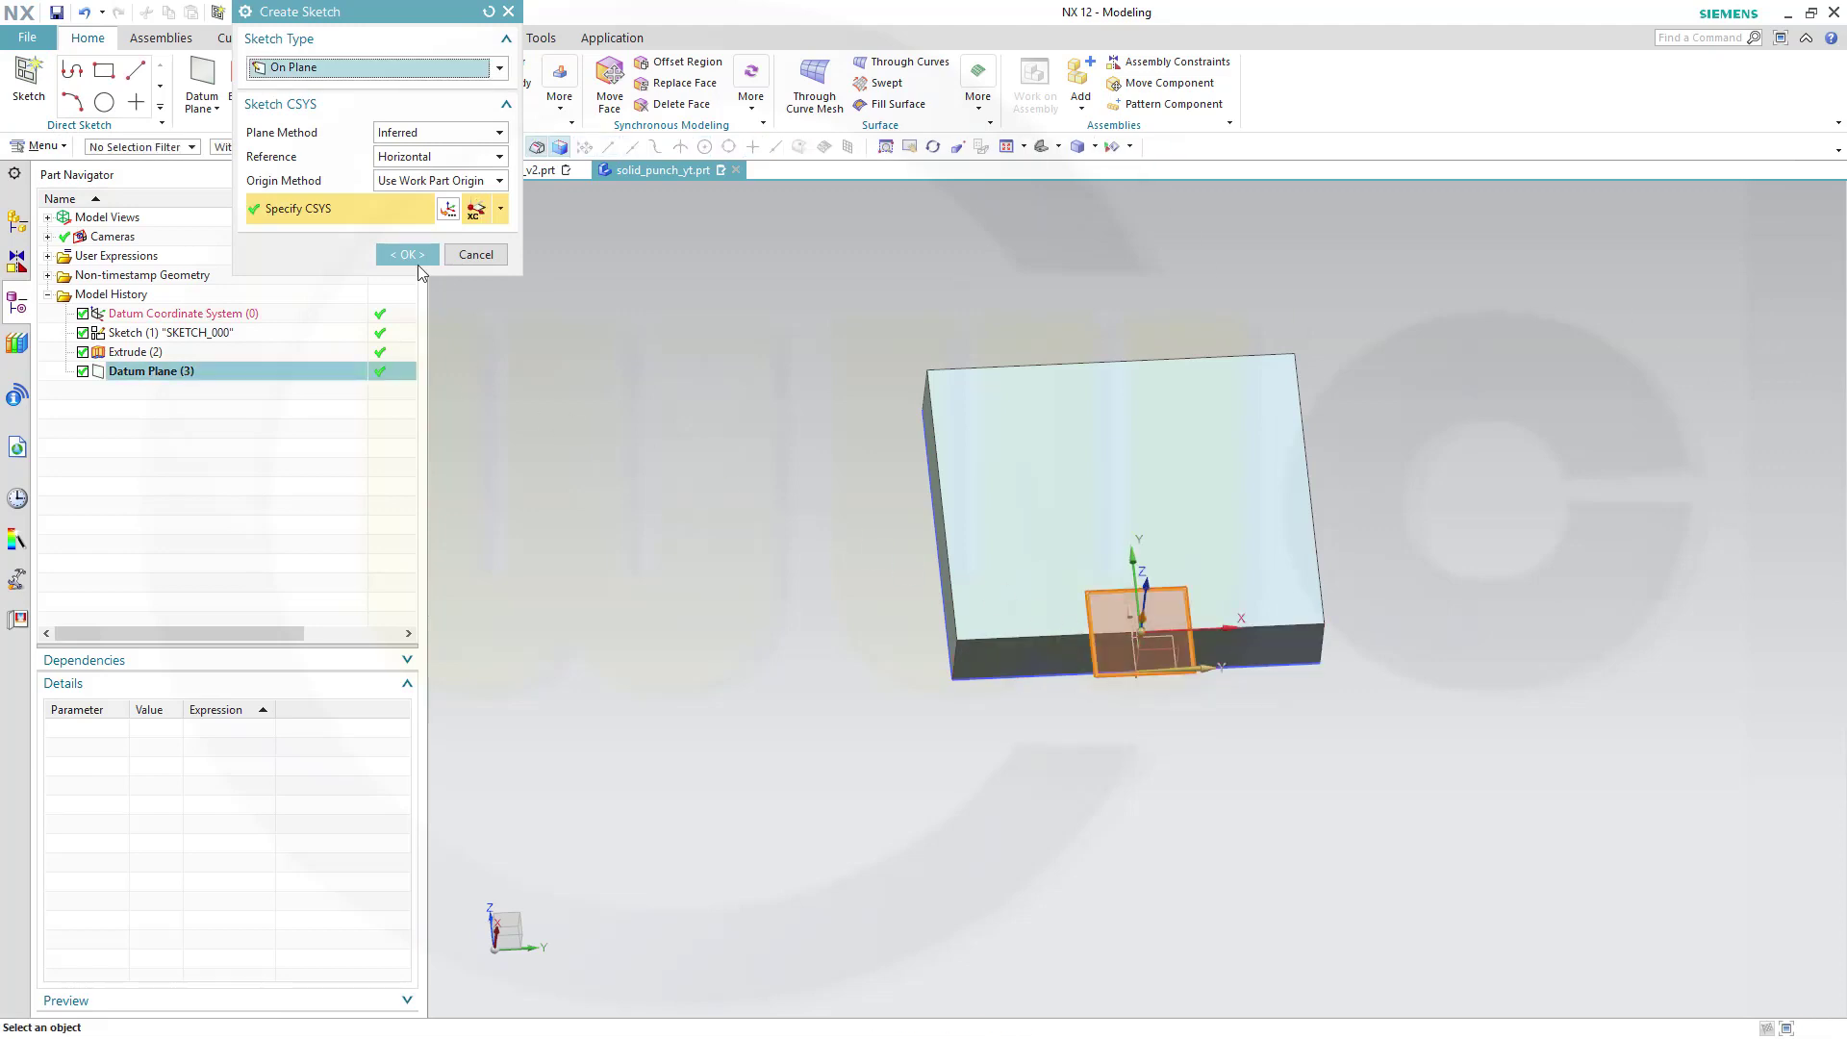
left_click(412, 255)
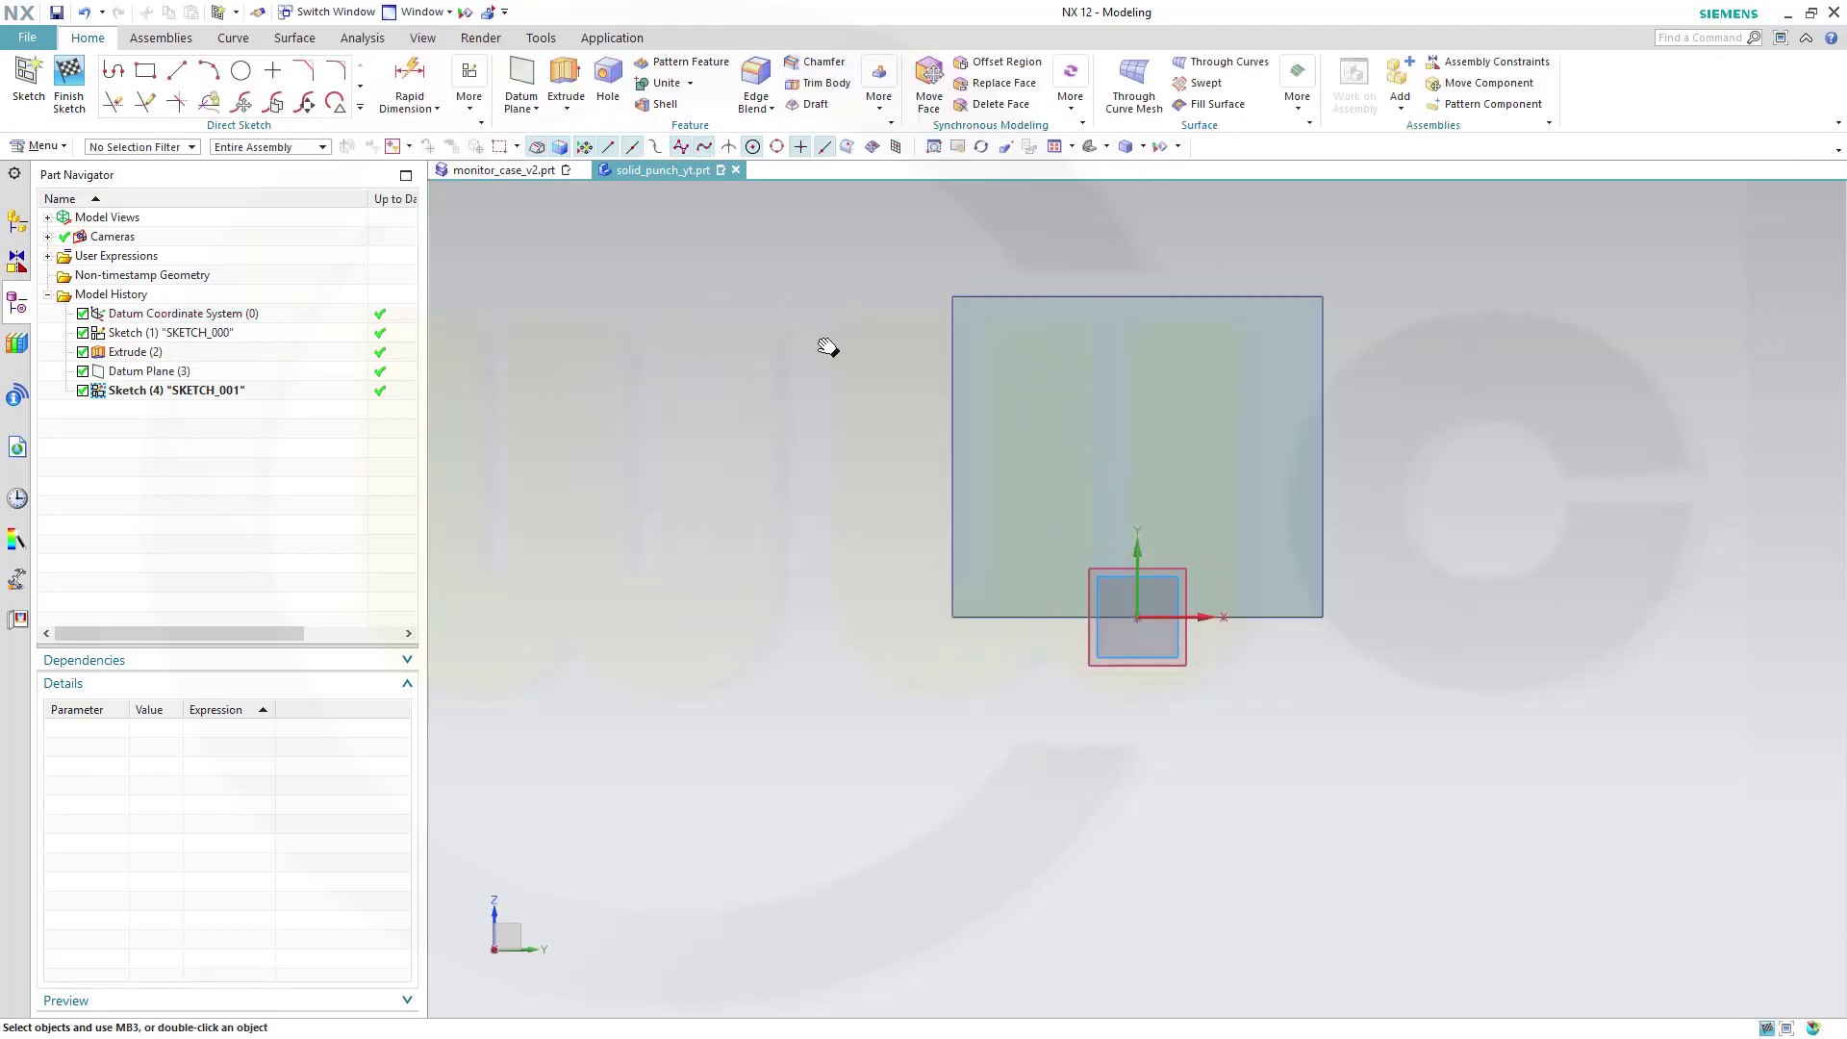
middle_click_drag(821, 363, 727, 428, "shift")
left_click(145, 70)
type("170")
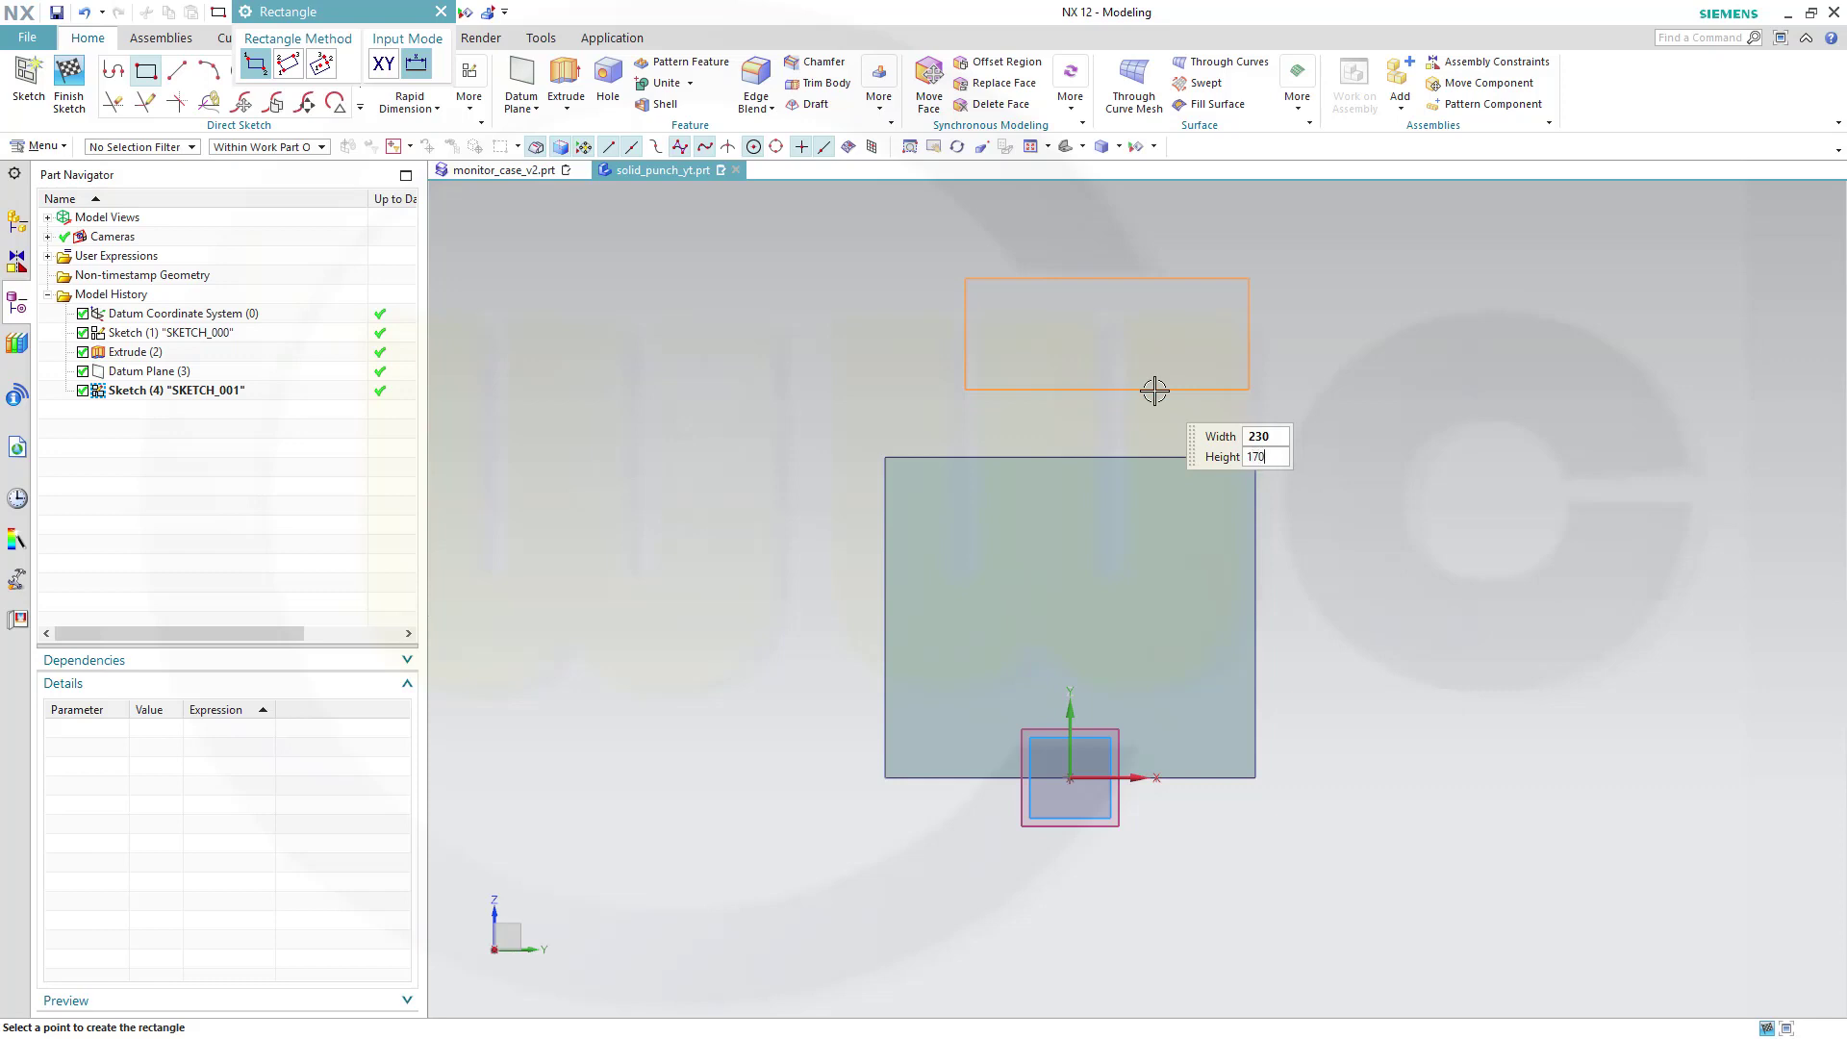
left_click(1154, 390)
right_click(562, 285)
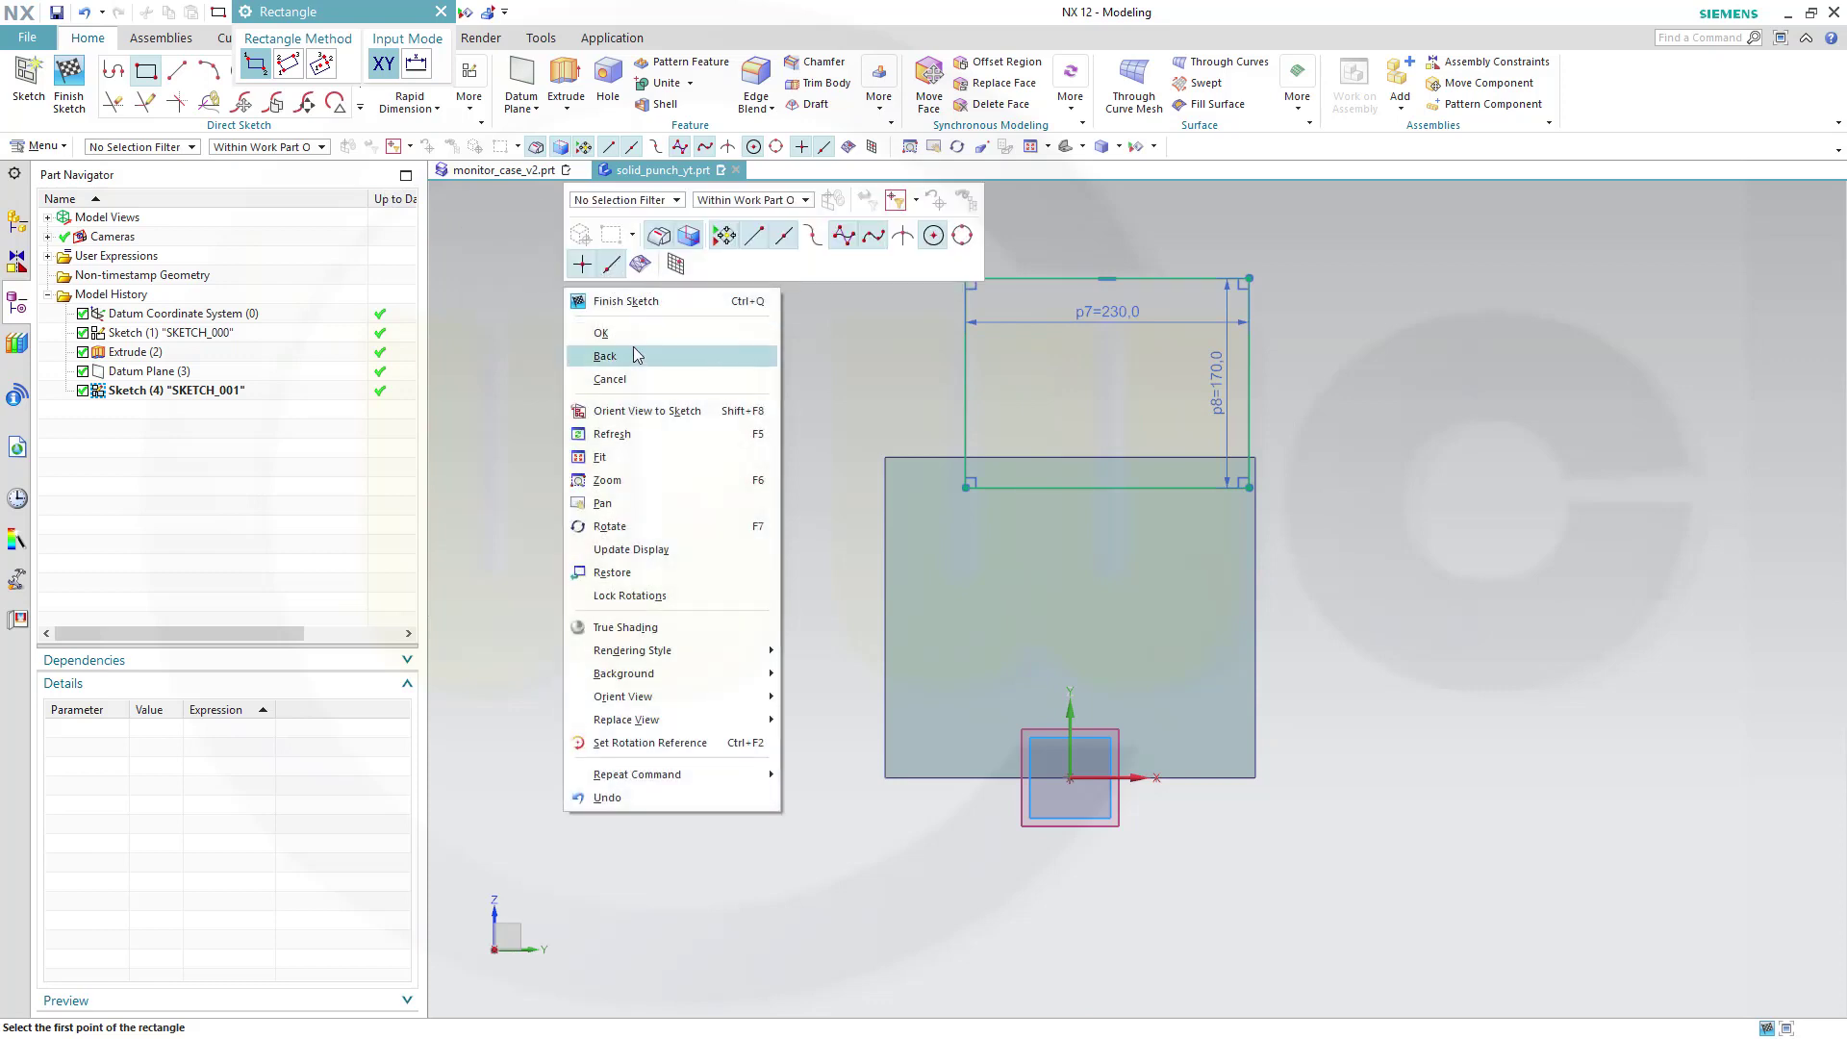
left_click(635, 333)
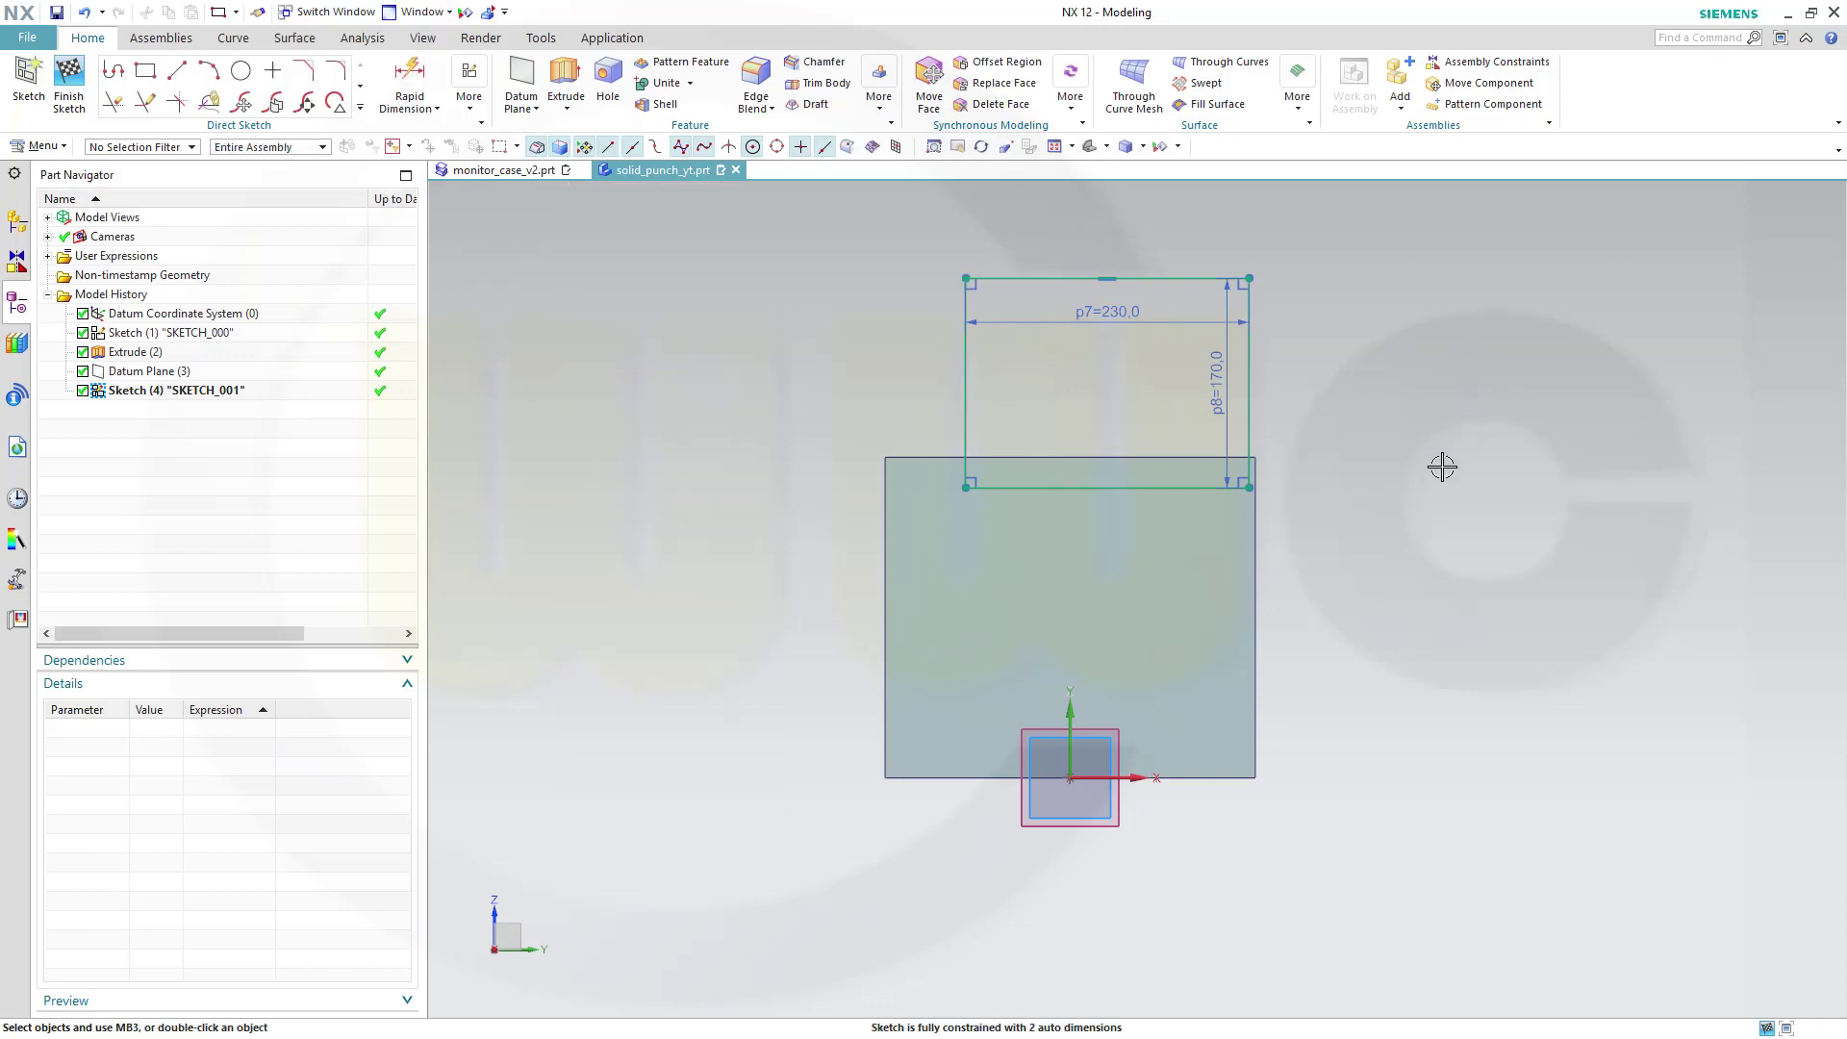
Centre the rectangle on the vertical axis and dimension it 65 above the origin.
left_click(1106, 487)
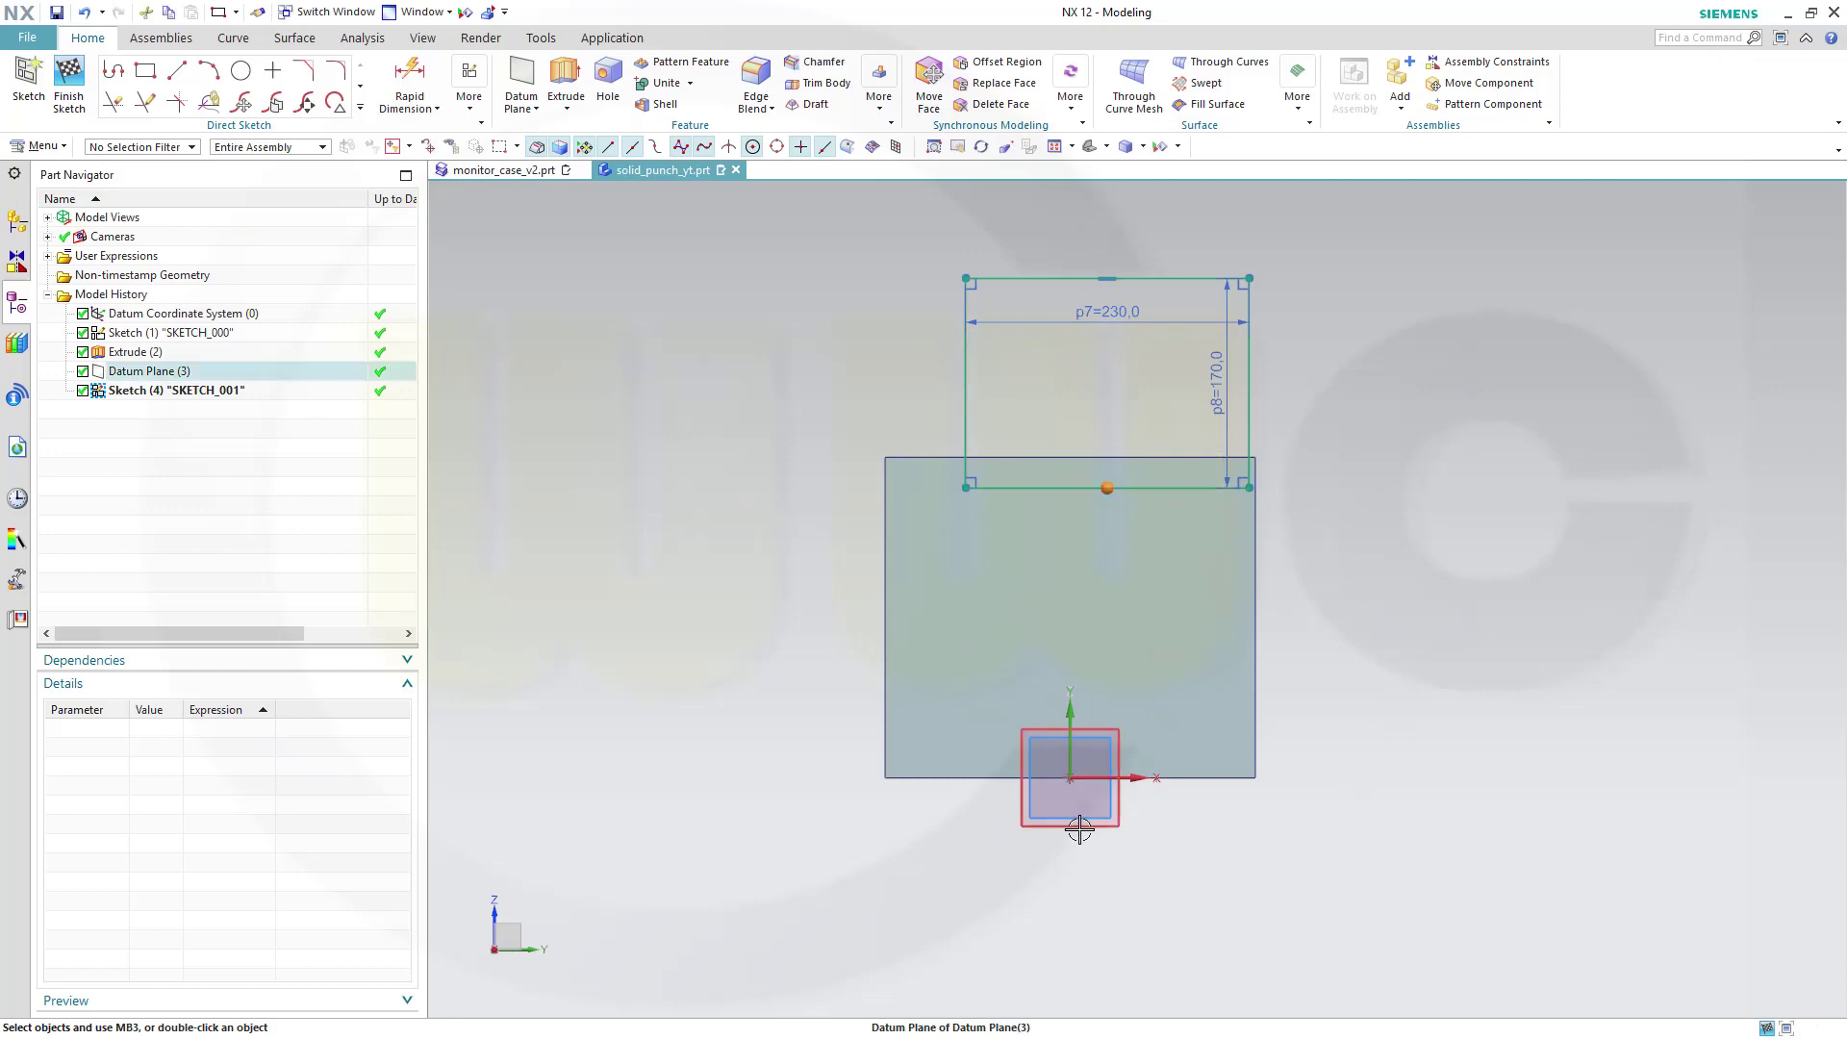
left_click(1071, 748)
left_click(1113, 729)
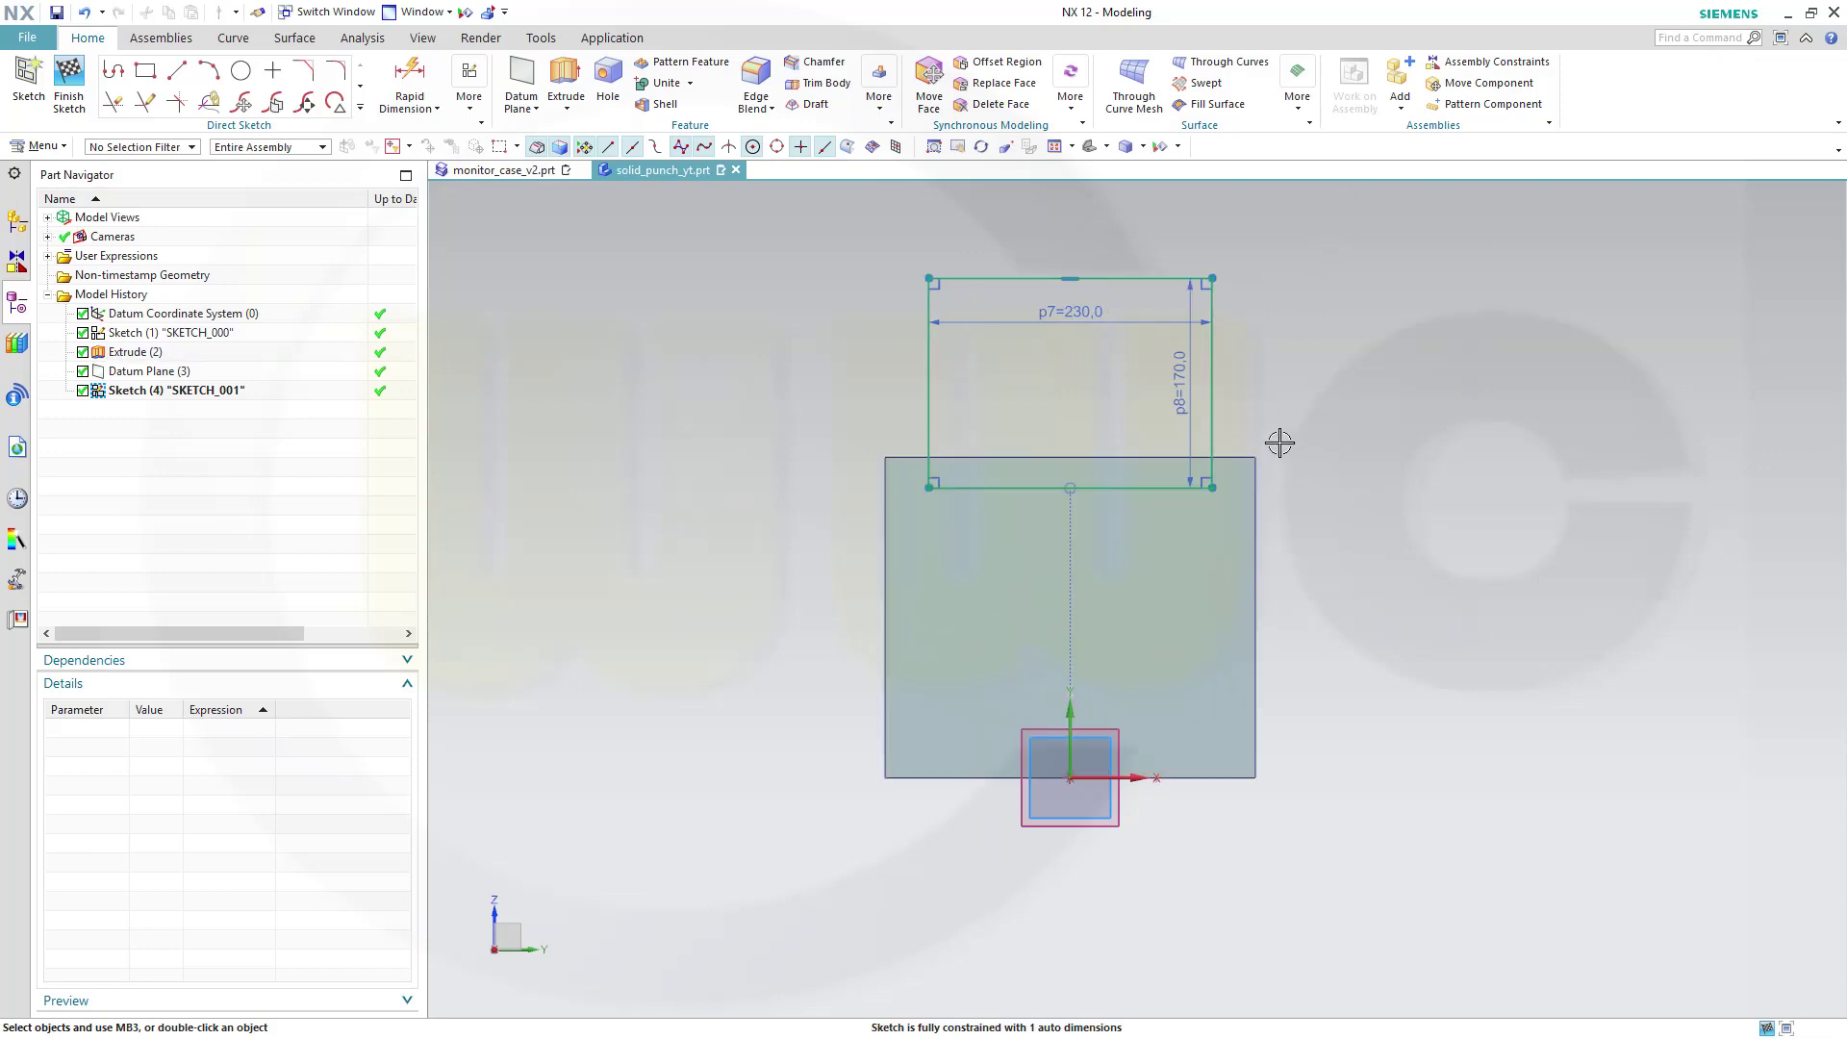
left_click(402, 82)
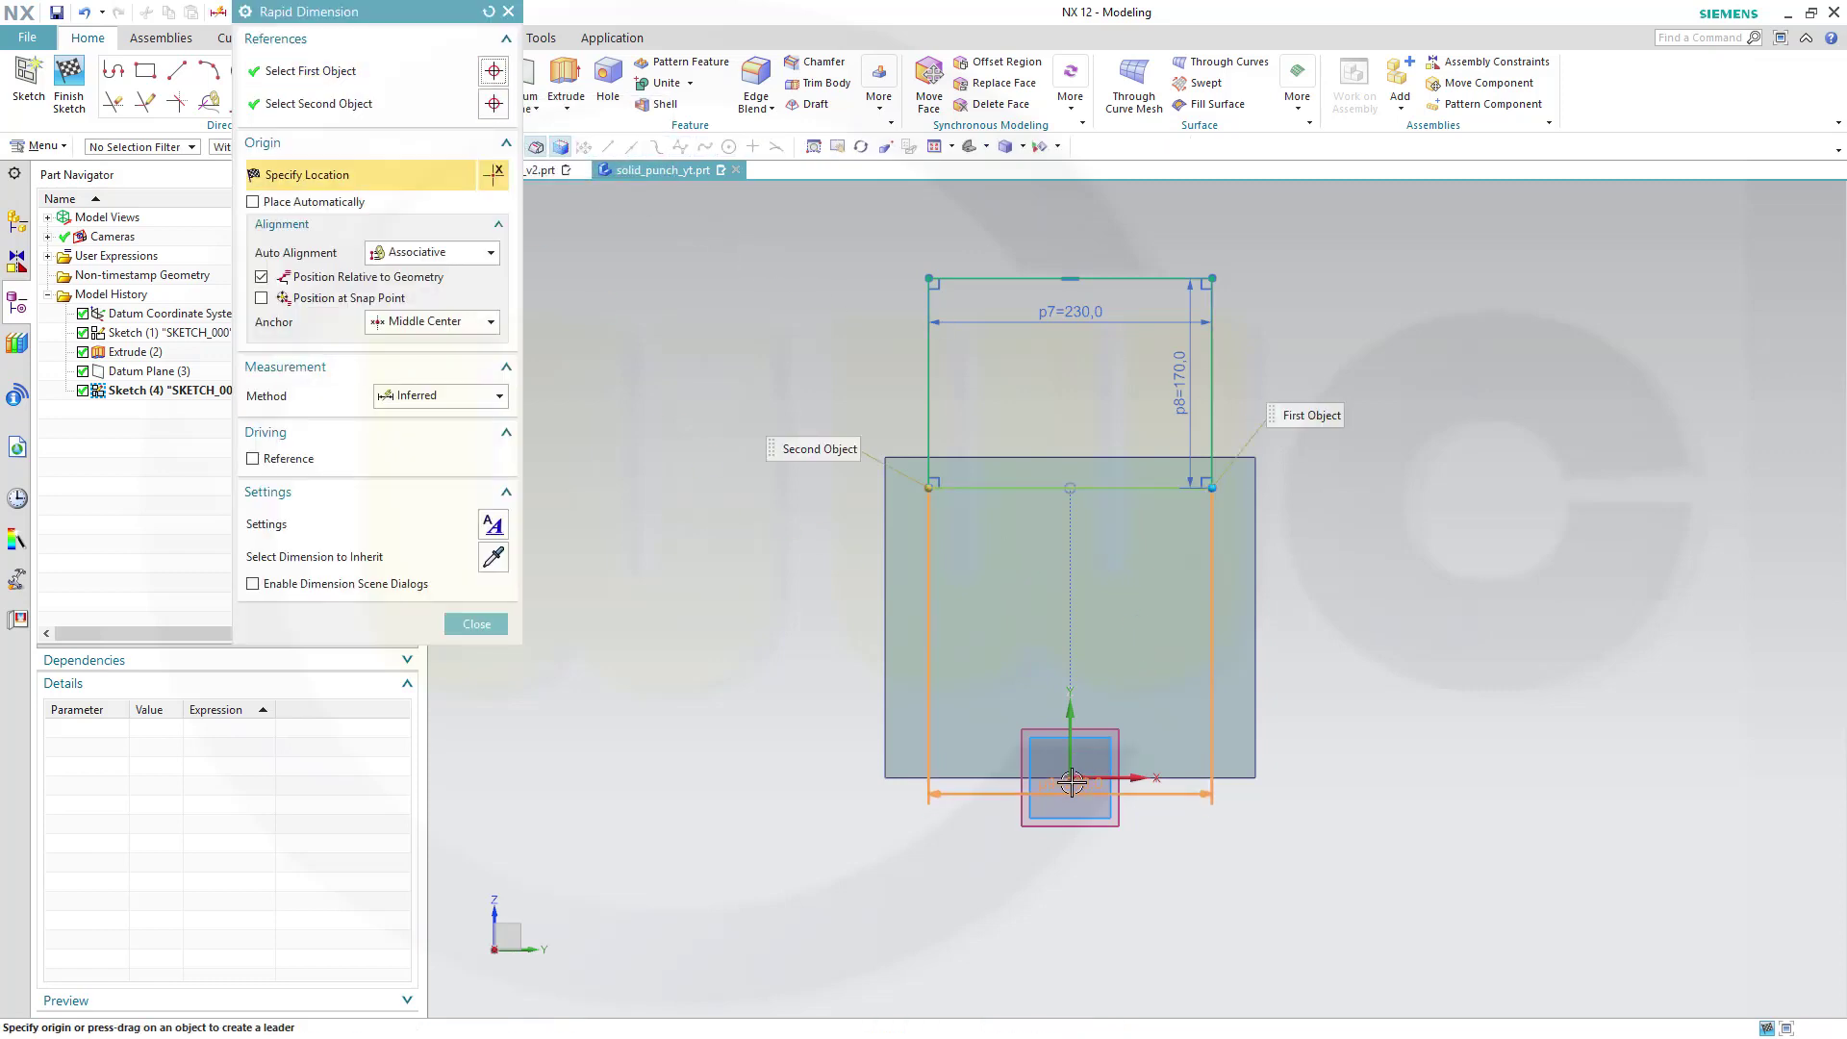
left_click(1212, 488)
left_click(1116, 782)
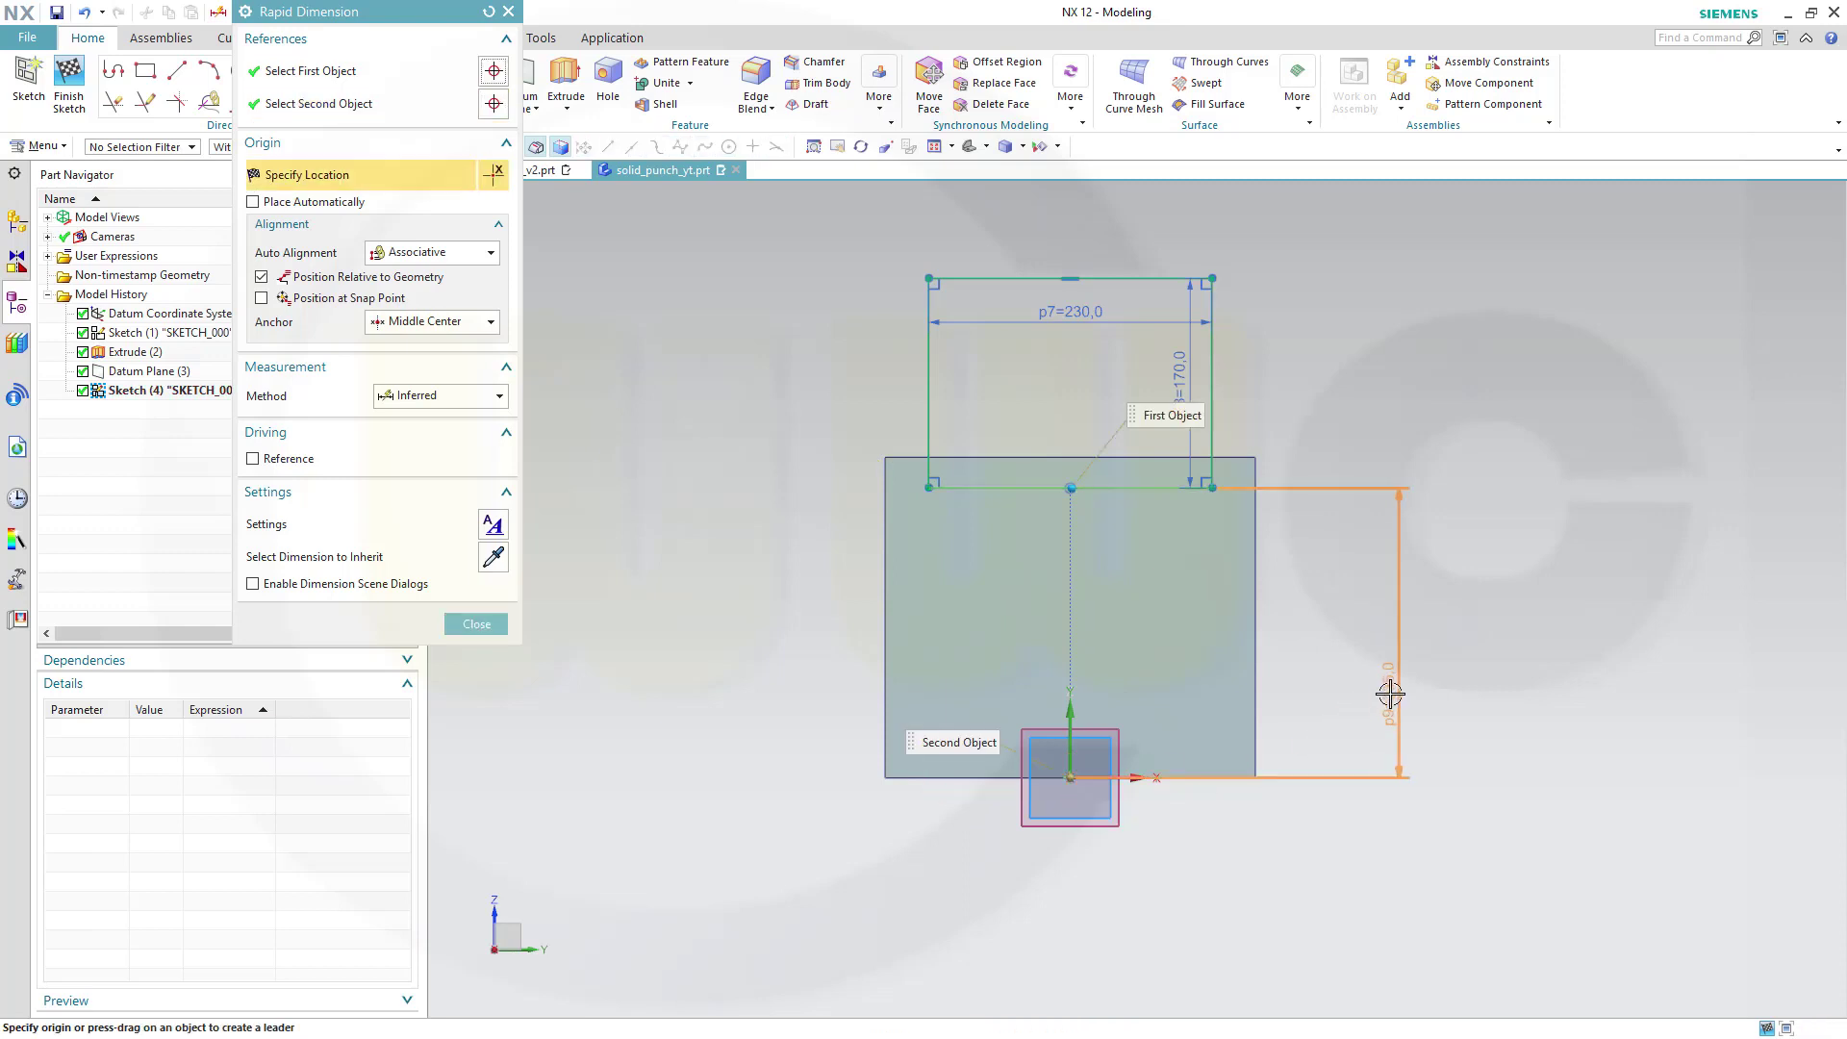
left_click(1391, 688)
type("70-25")
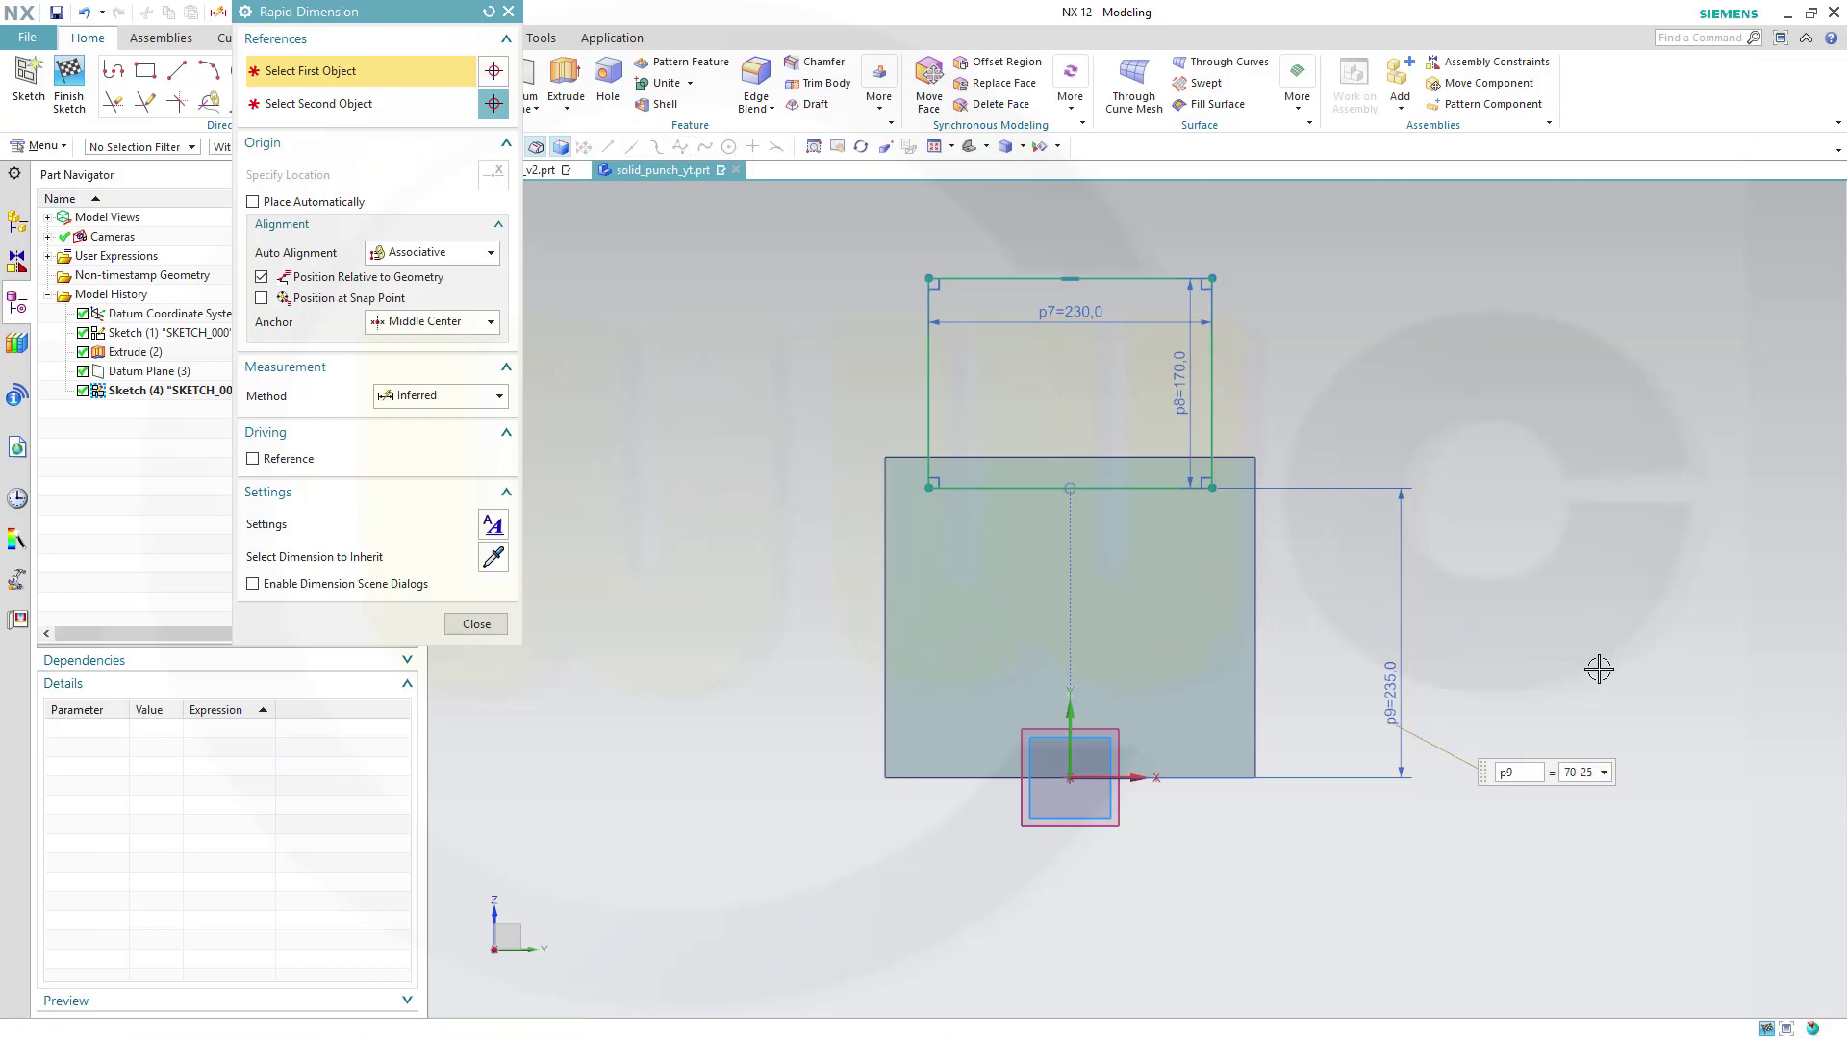
key("Return")
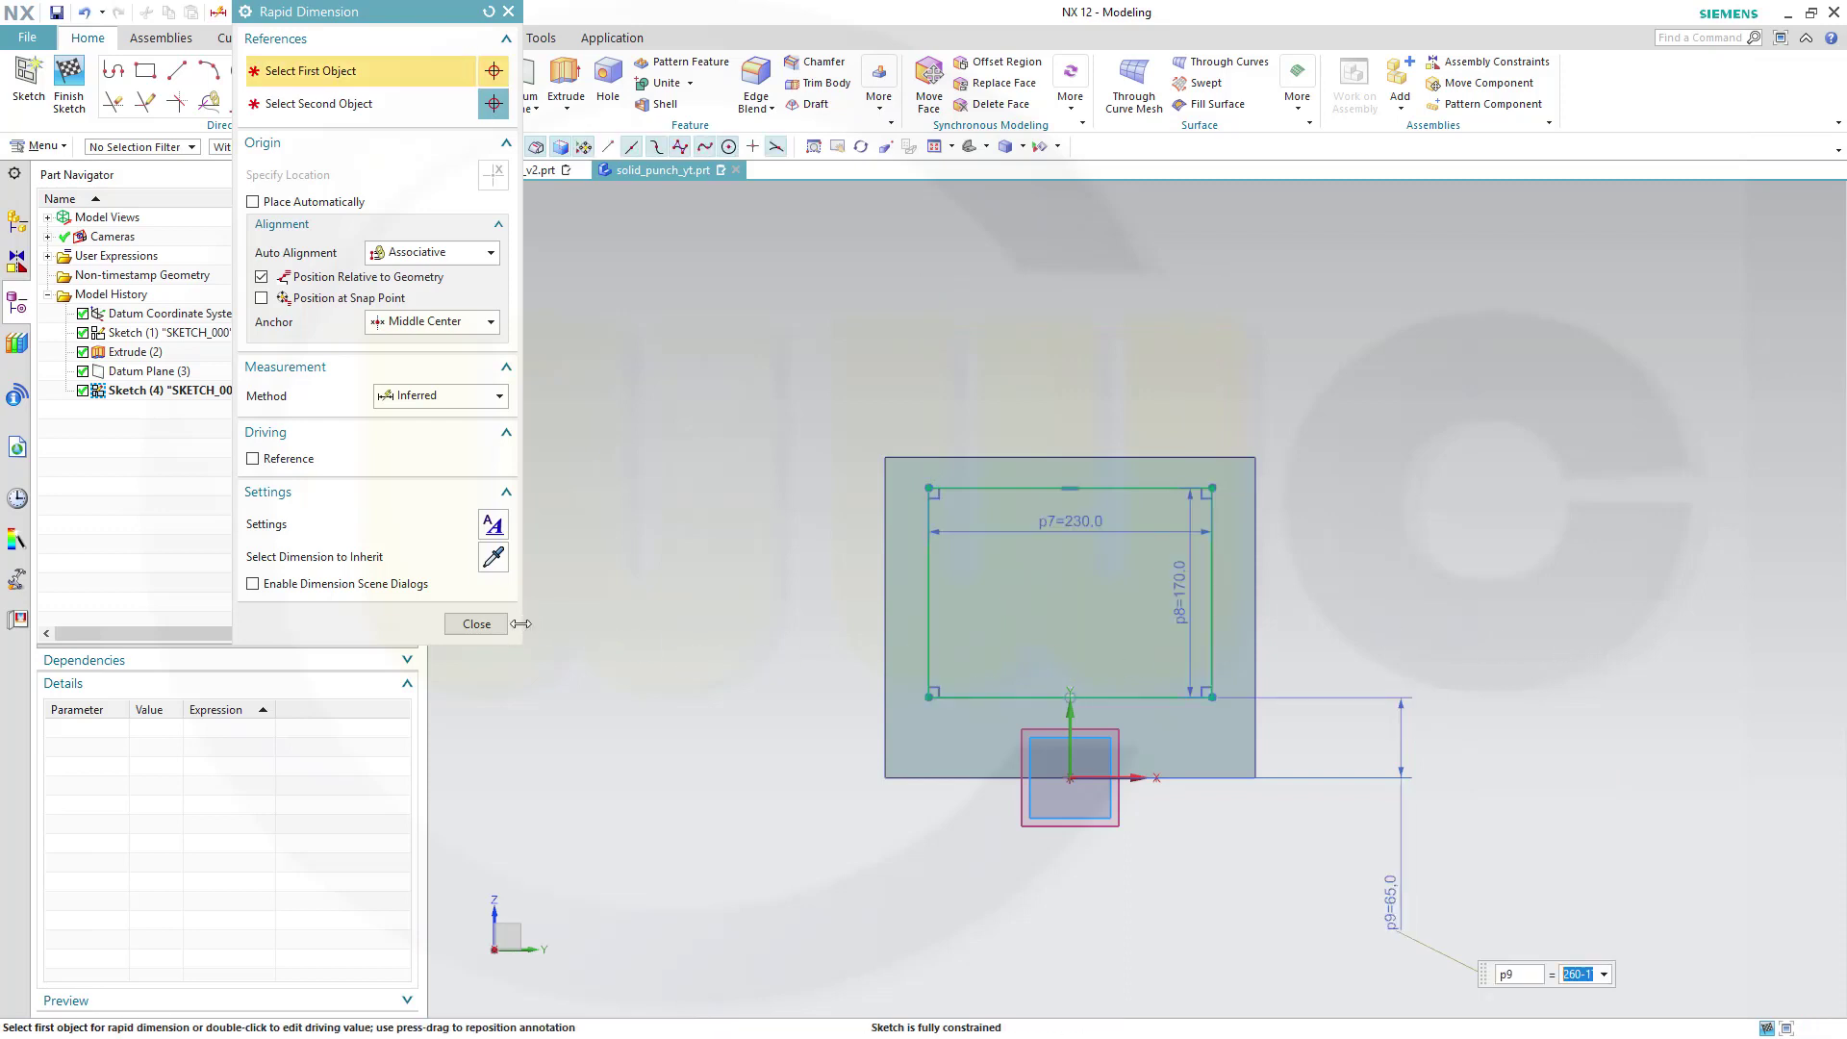
left_click(475, 624)
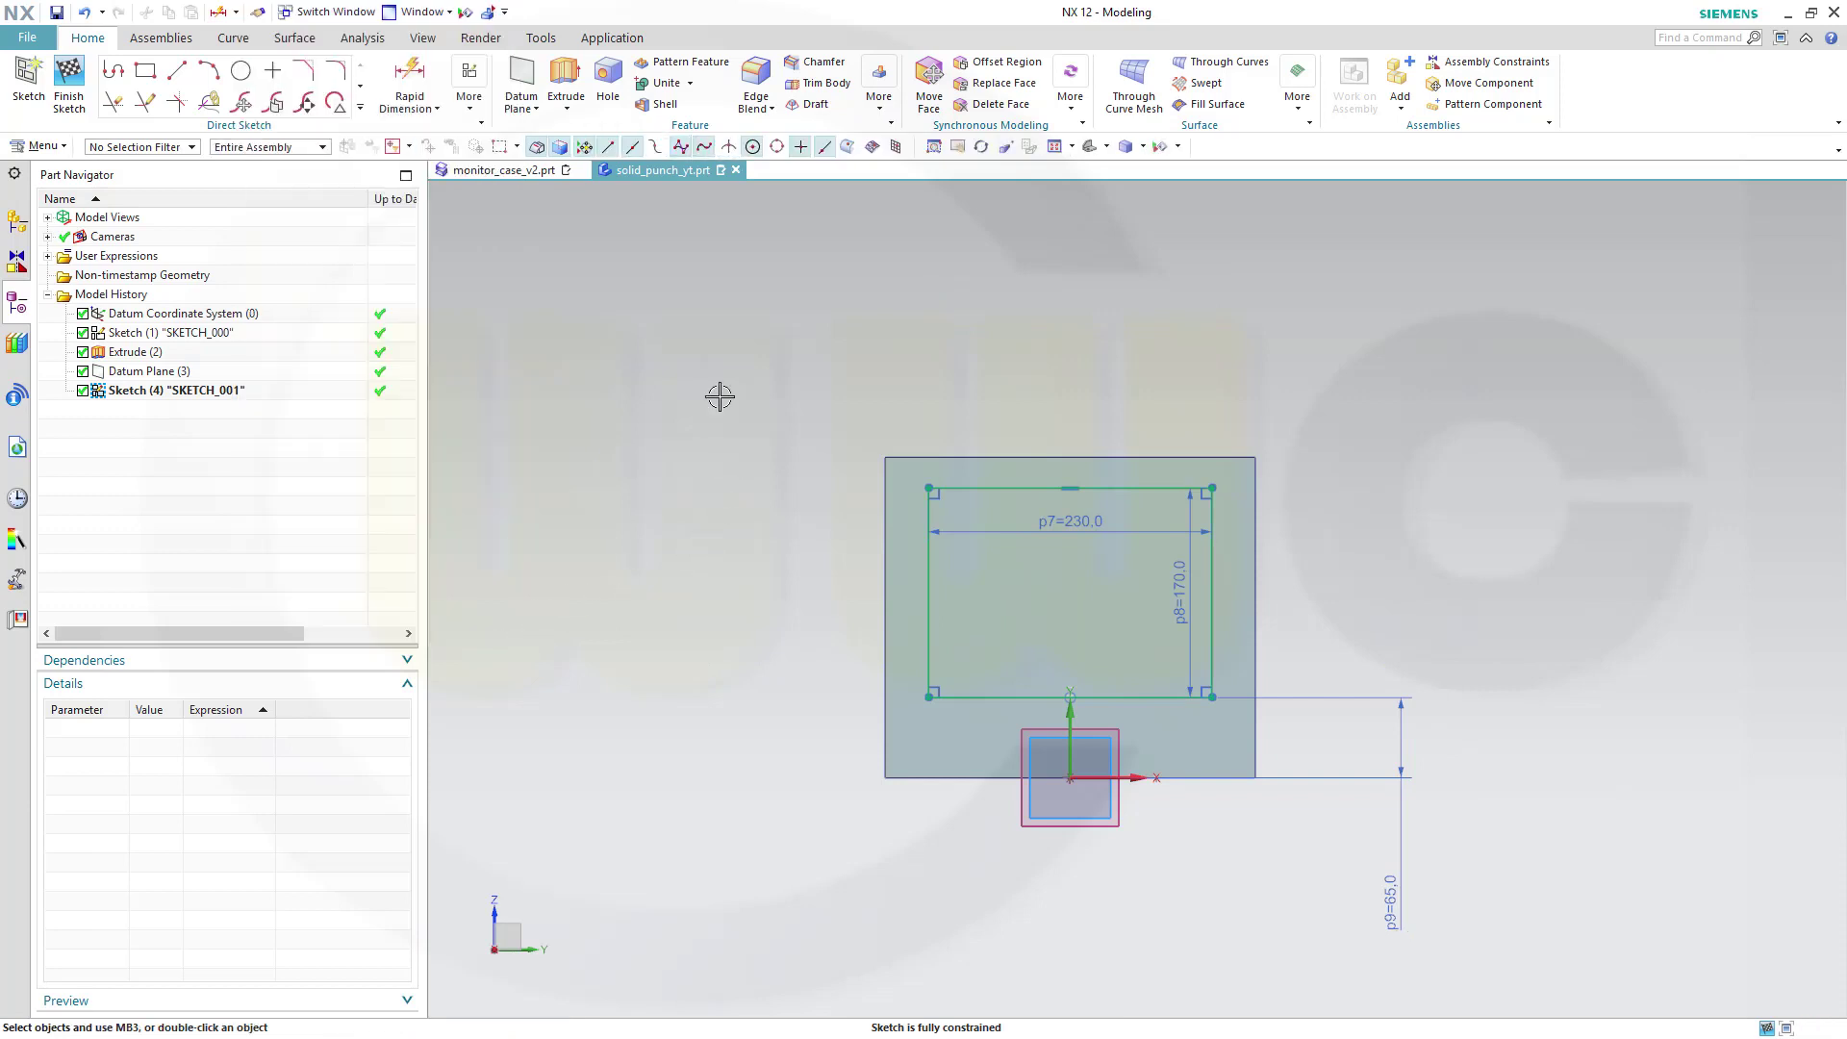
Extrude the 230×170 rectangle reversed 15 mm with Subtract, creating Extrude (5).
left_click(69, 82)
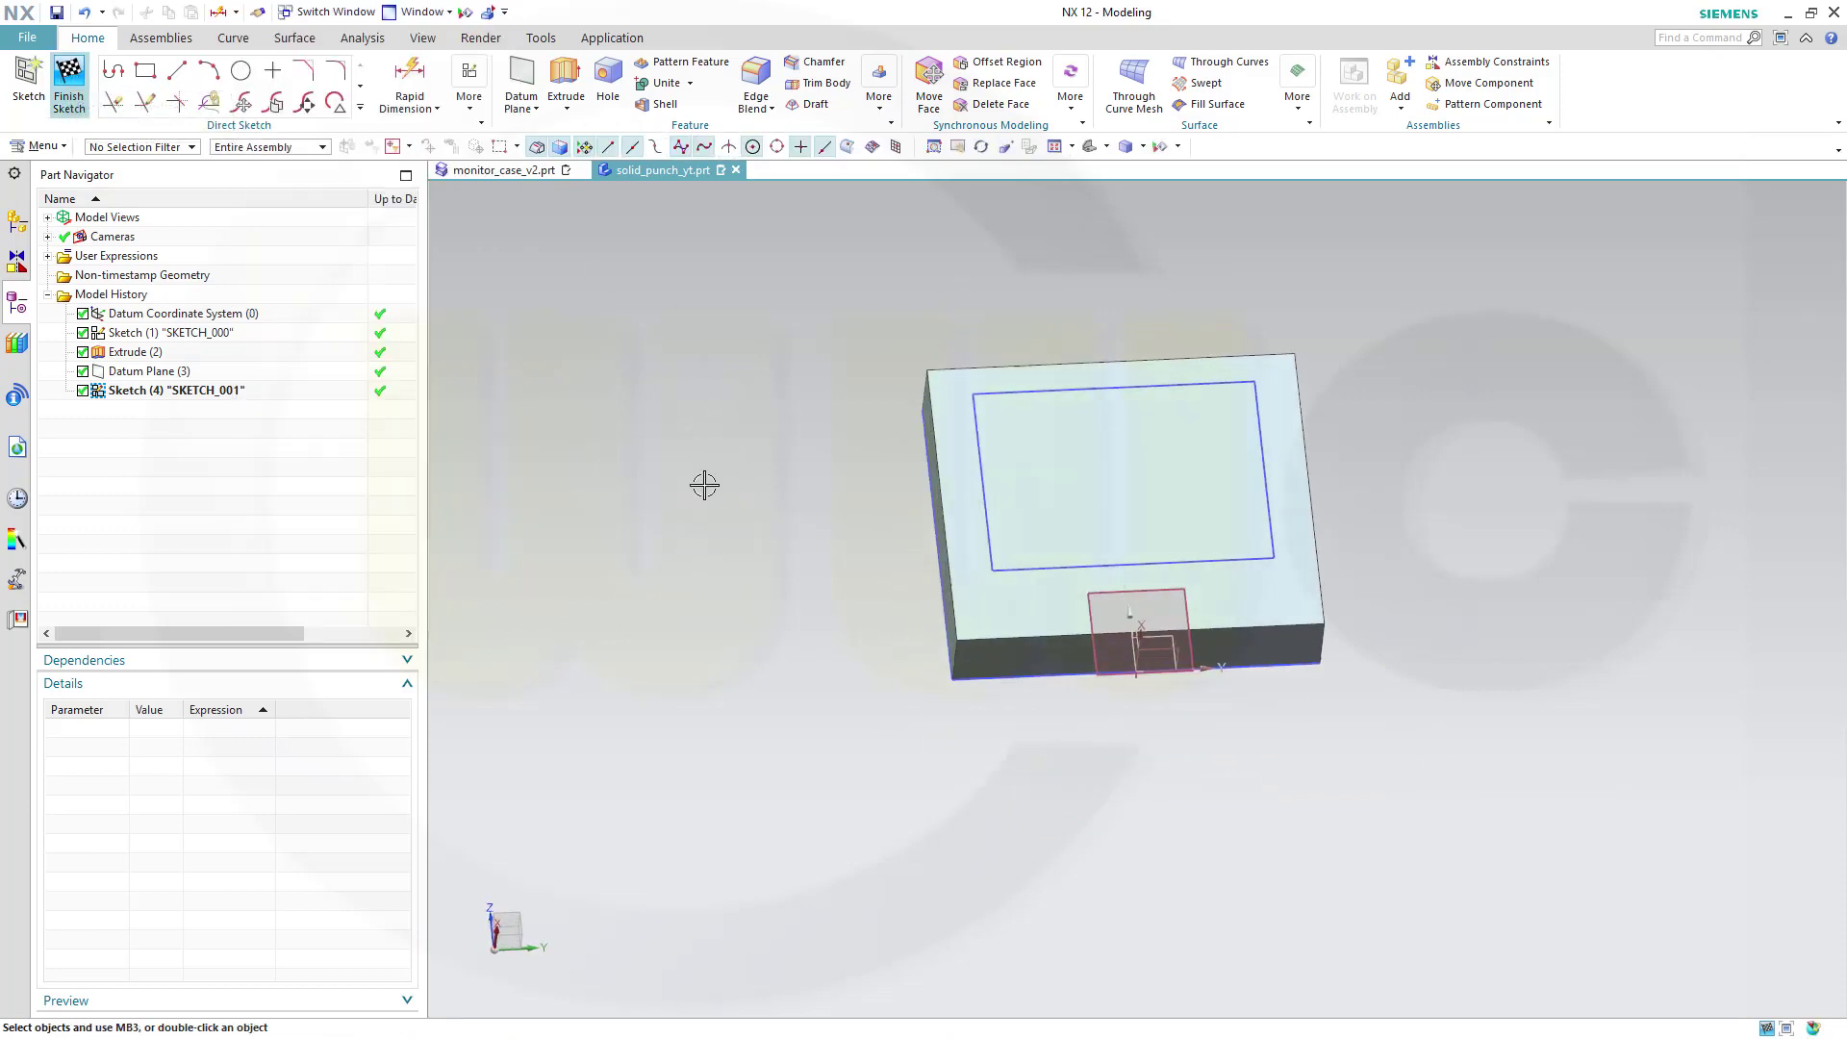
mouse_move(818, 624)
middle_mouse_down()
mouse_move(842, 627)
mouse_move(794, 527)
middle_mouse_up()
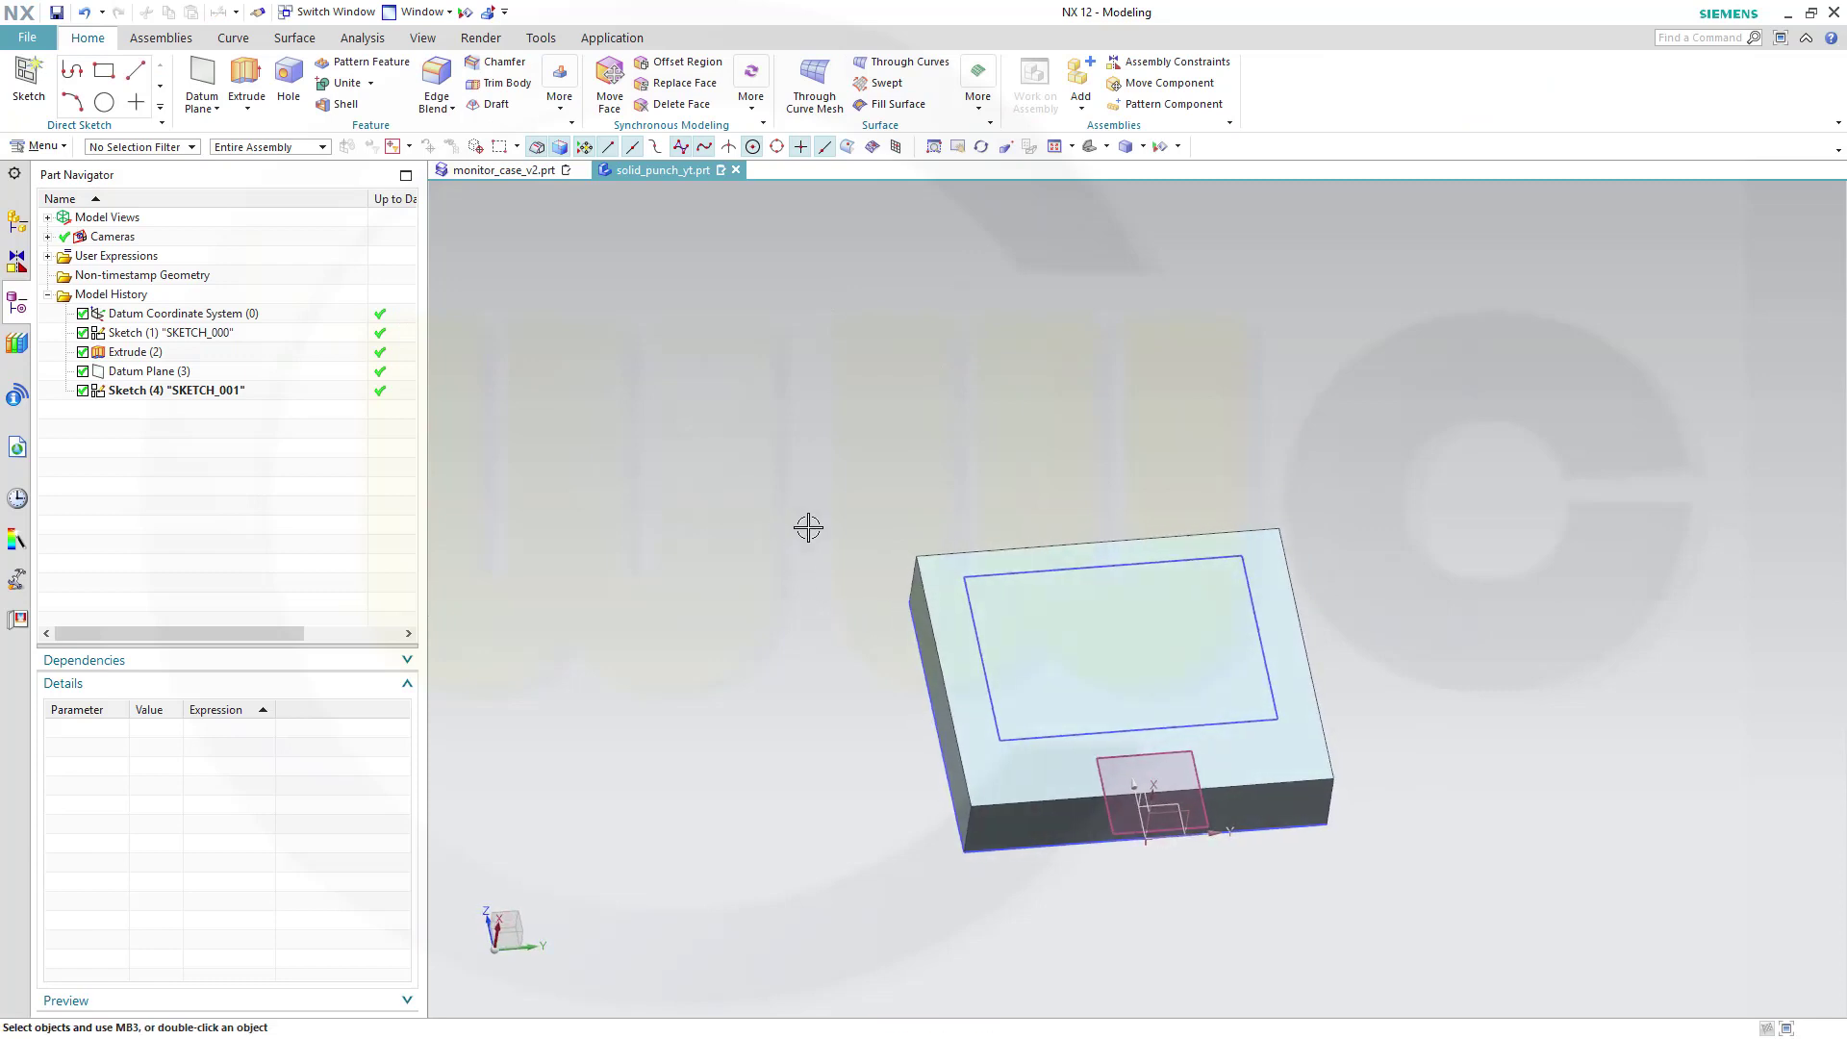
left_click(248, 81)
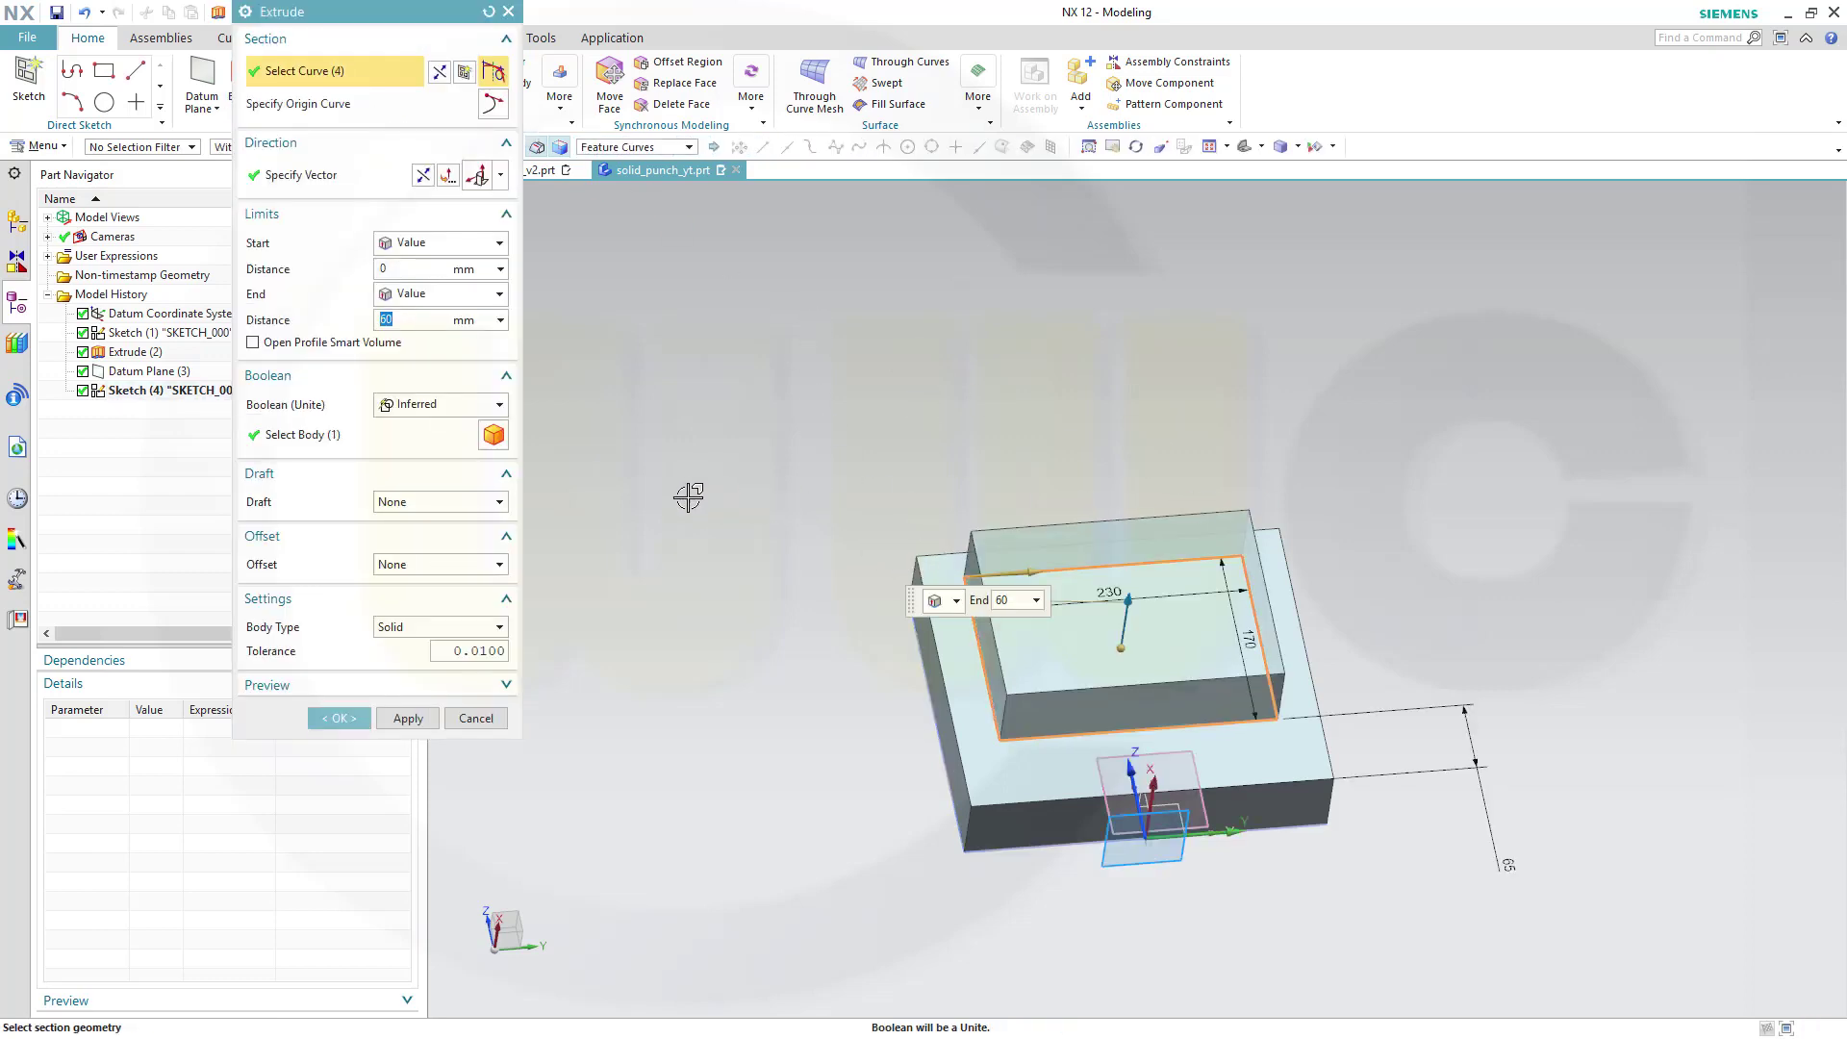
middle_click_drag(689, 495, 673, 414)
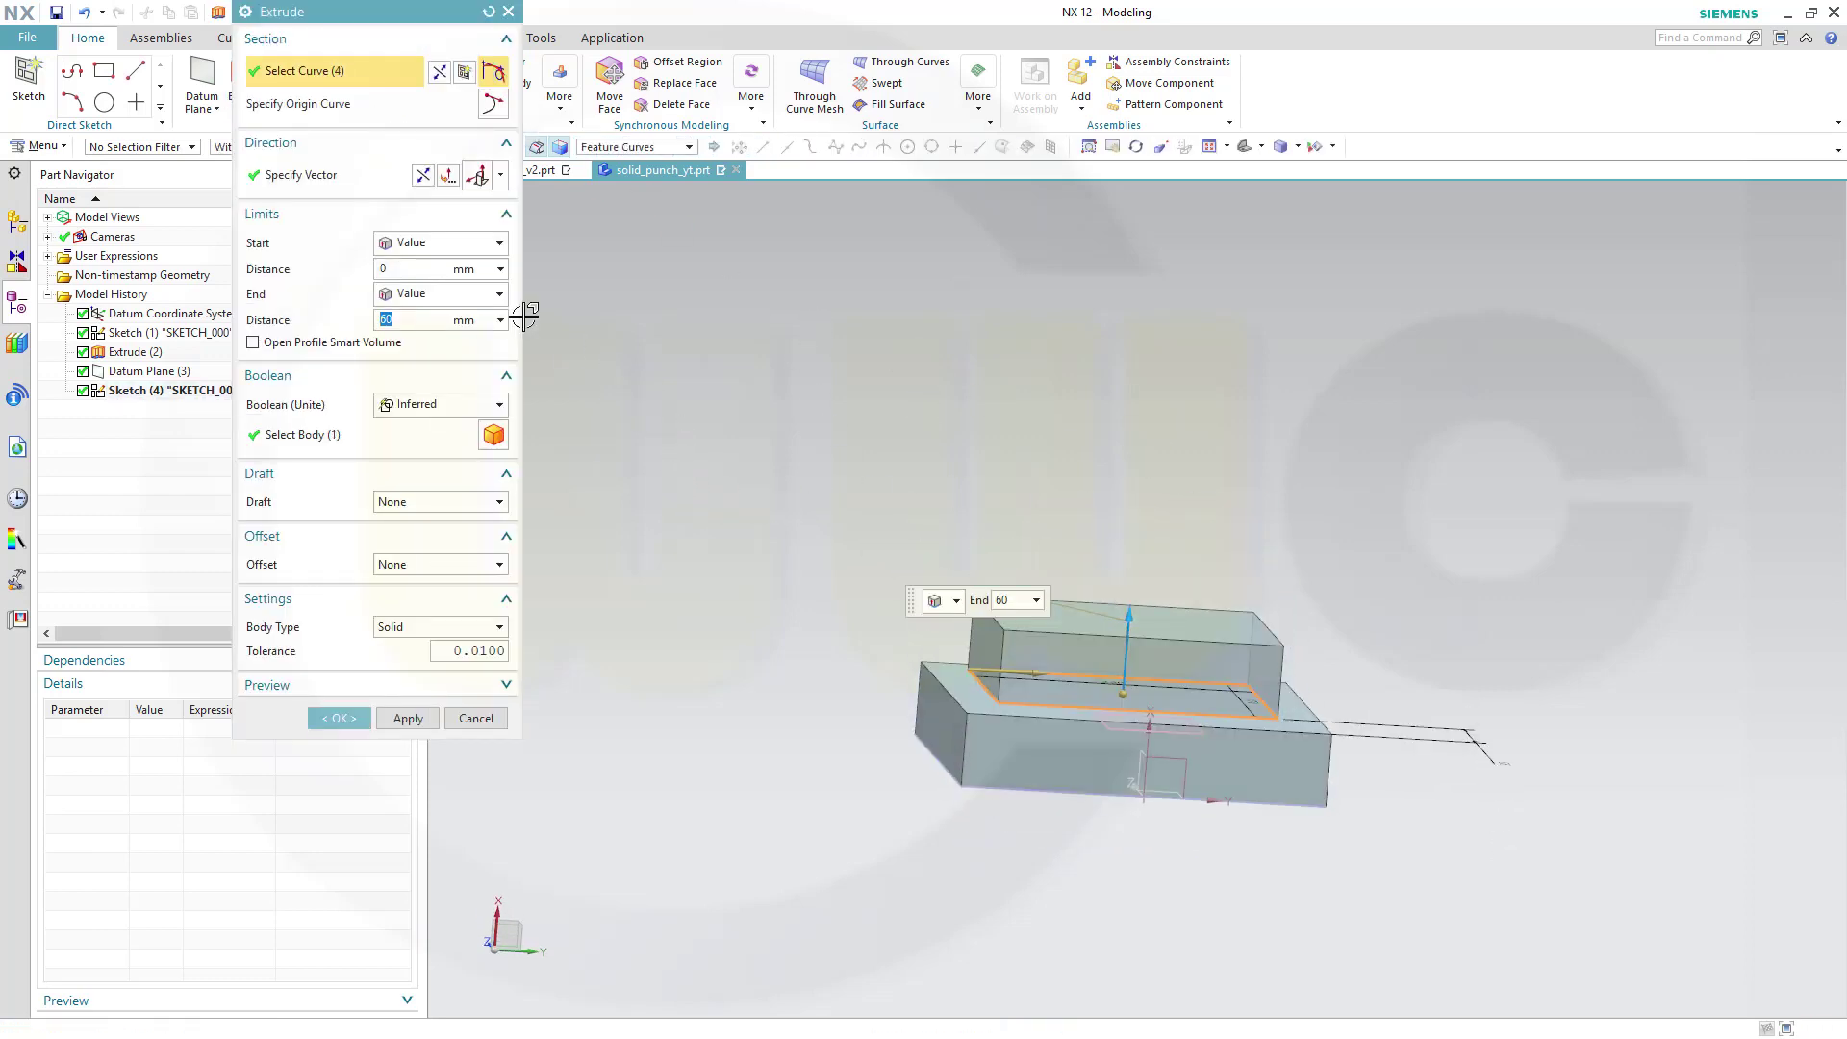
left_click(422, 174)
double_click(421, 325)
type("15")
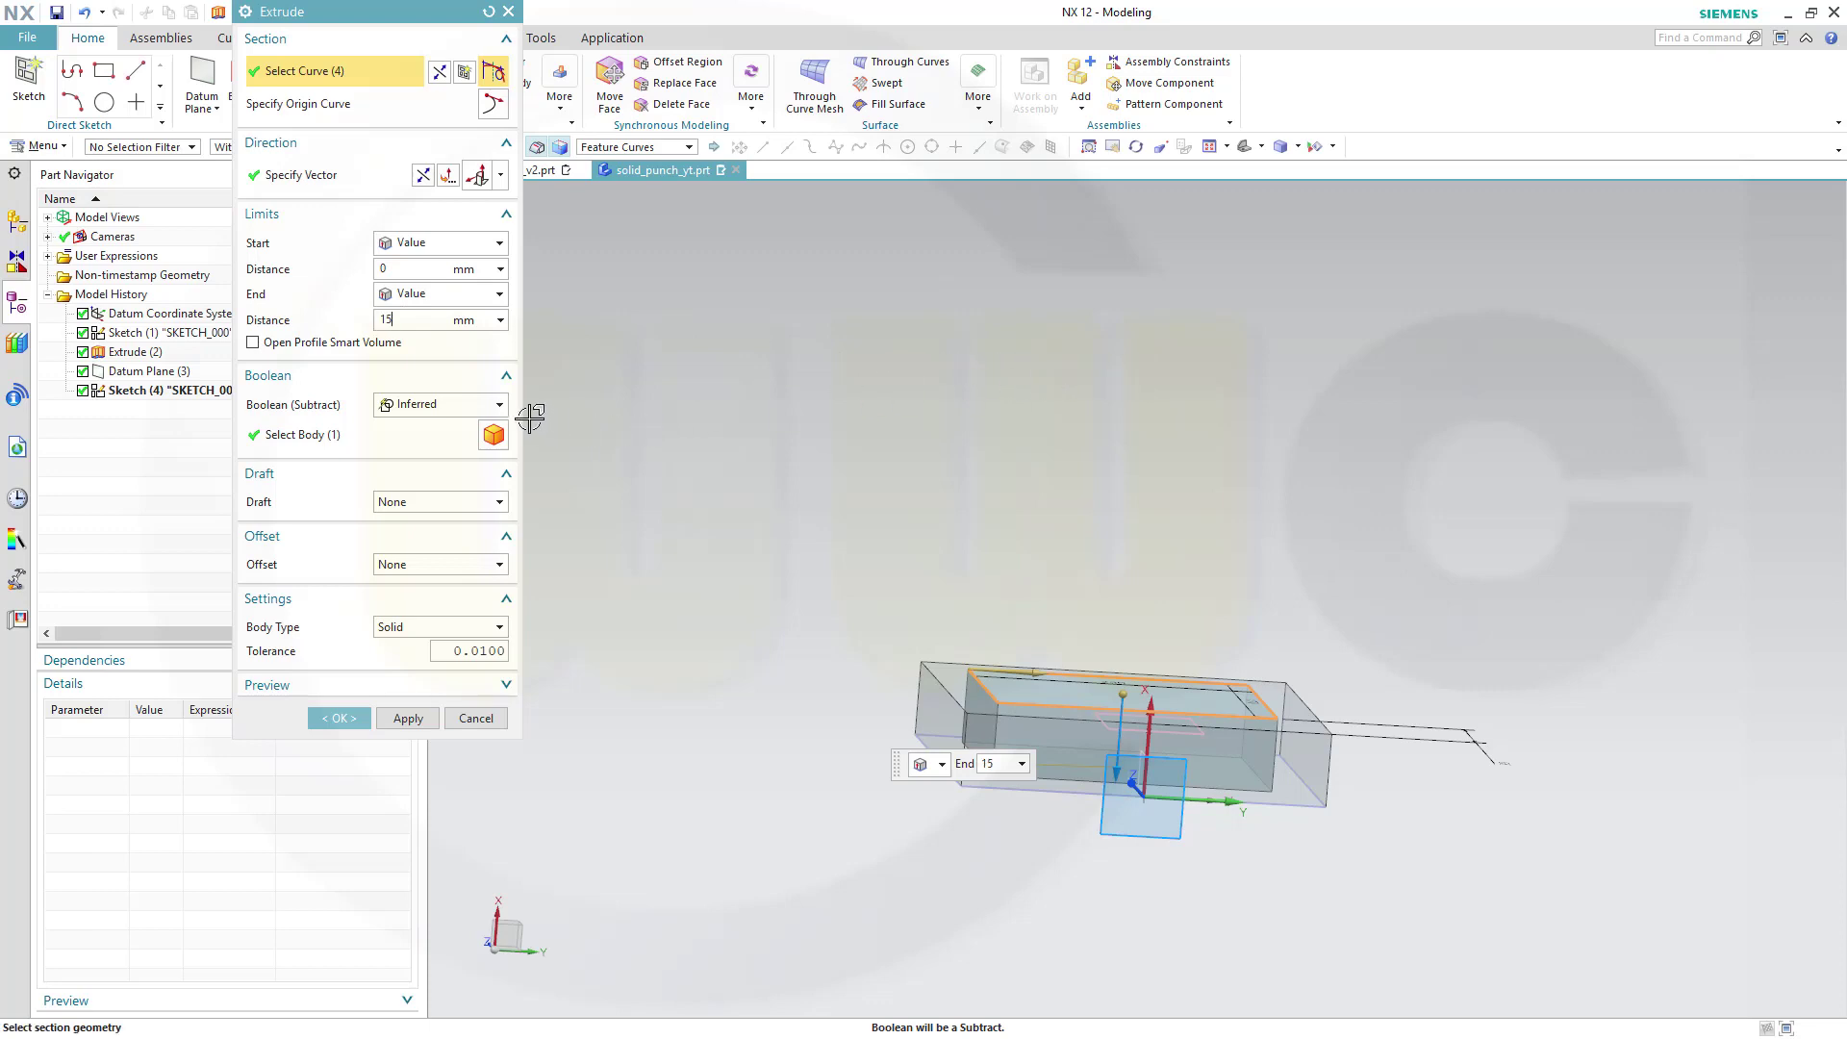
left_click(499, 404)
left_click(452, 467)
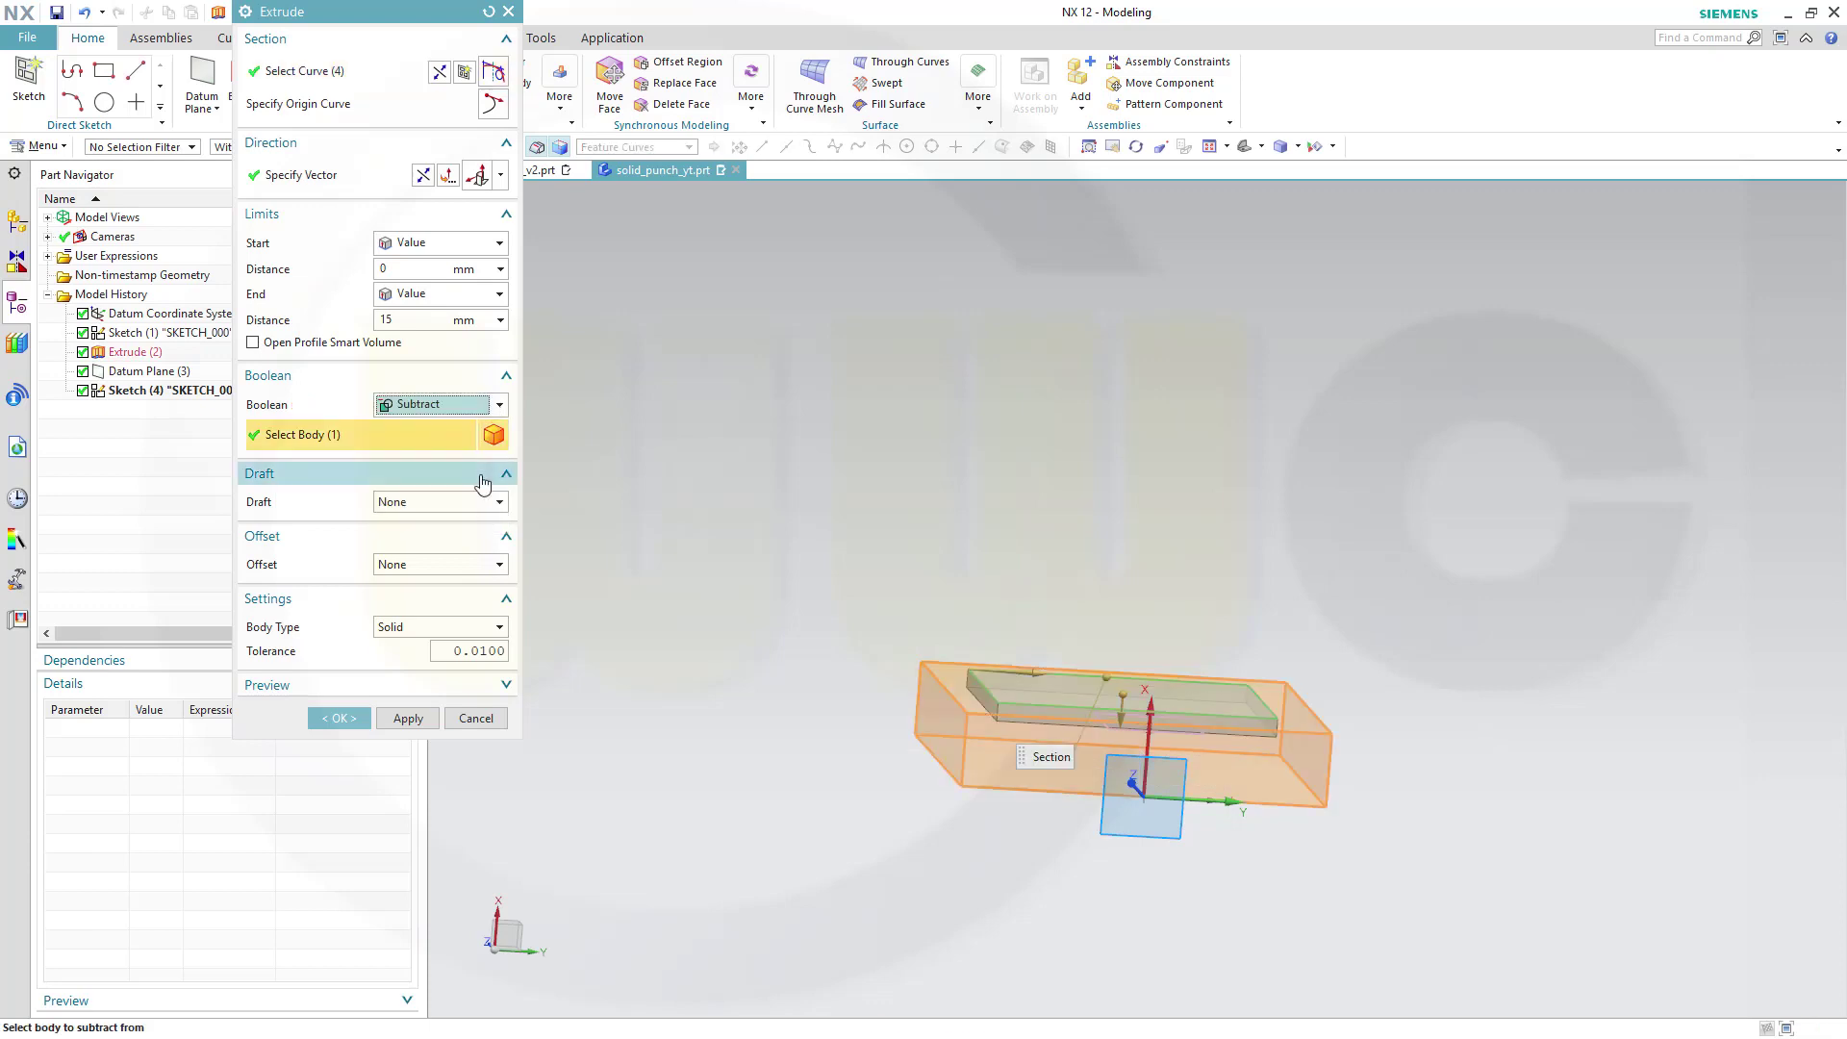
left_click(339, 722)
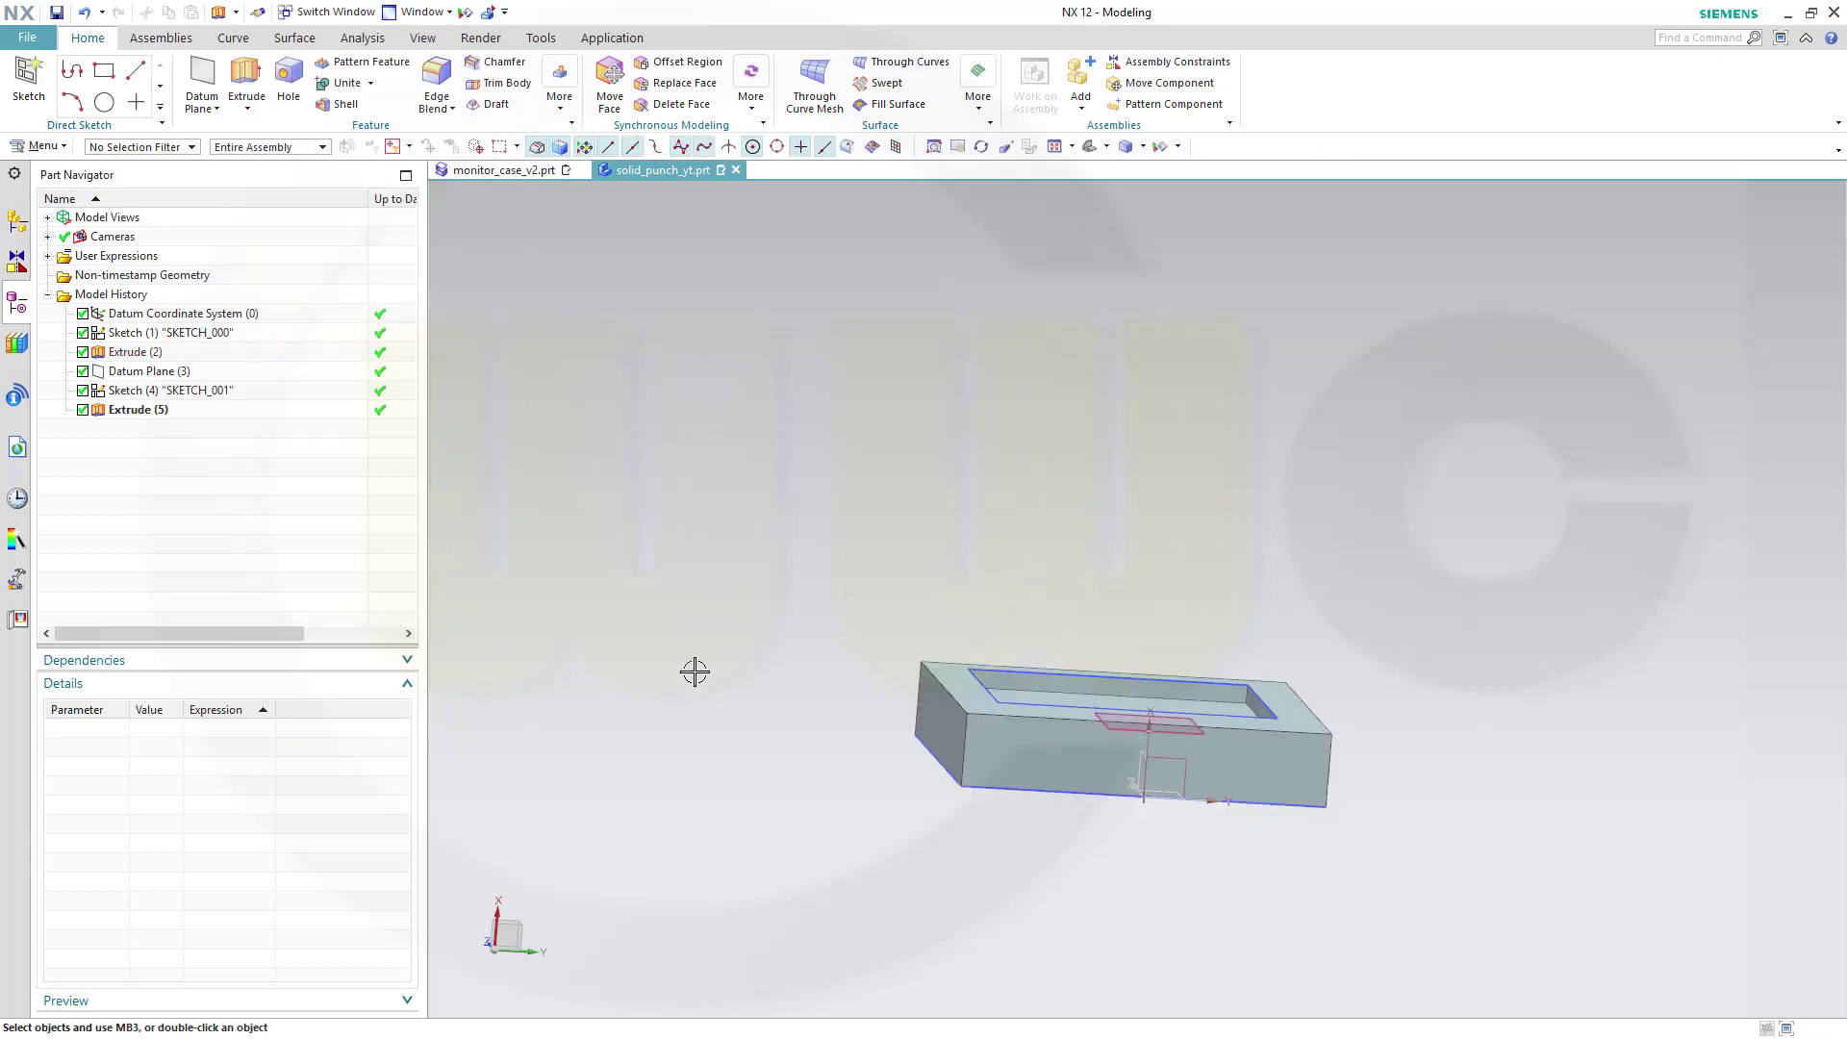
mouse_move(720, 665)
middle_mouse_down()
mouse_move(719, 768)
mouse_move(689, 747)
mouse_move(750, 672)
mouse_move(743, 731)
middle_mouse_up()
scroll(881, 345, "up", 2)
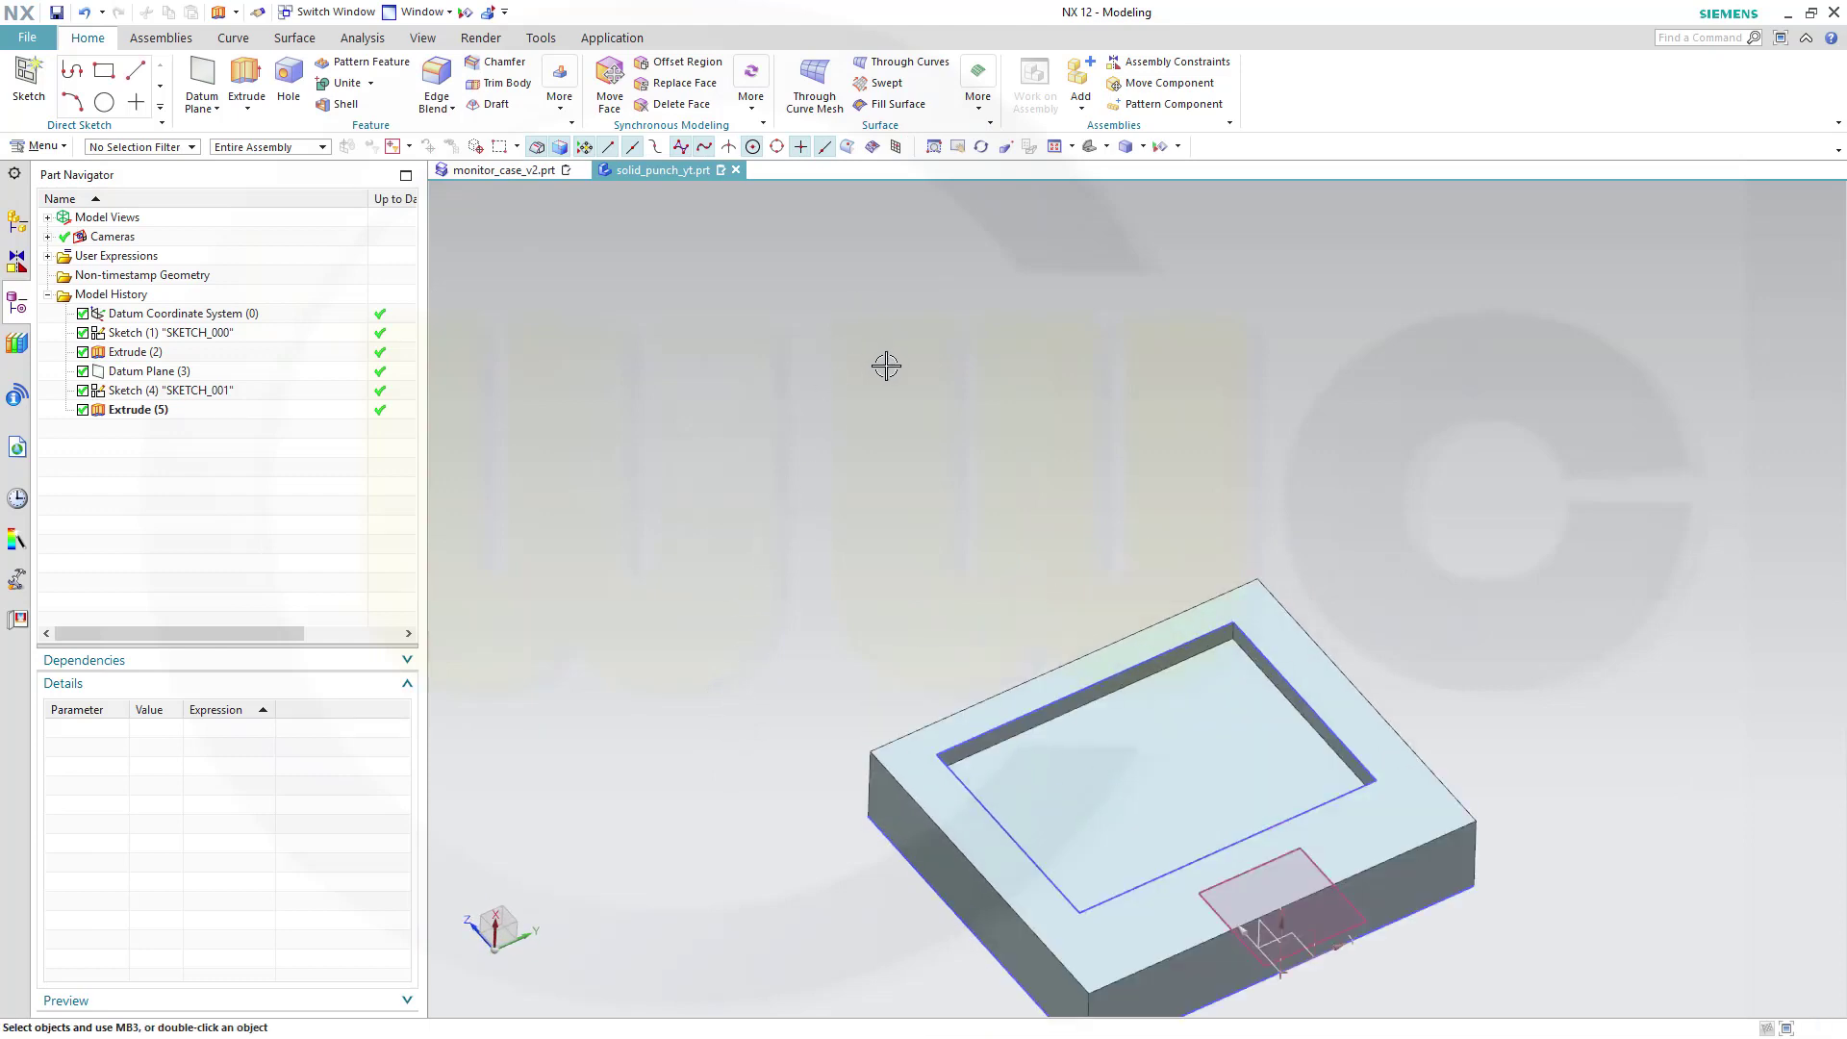
scroll(887, 363, "down", 3)
mouse_move(838, 552)
middle_mouse_down()
mouse_move(857, 503)
mouse_move(859, 558)
mouse_move(836, 537)
middle_mouse_up()
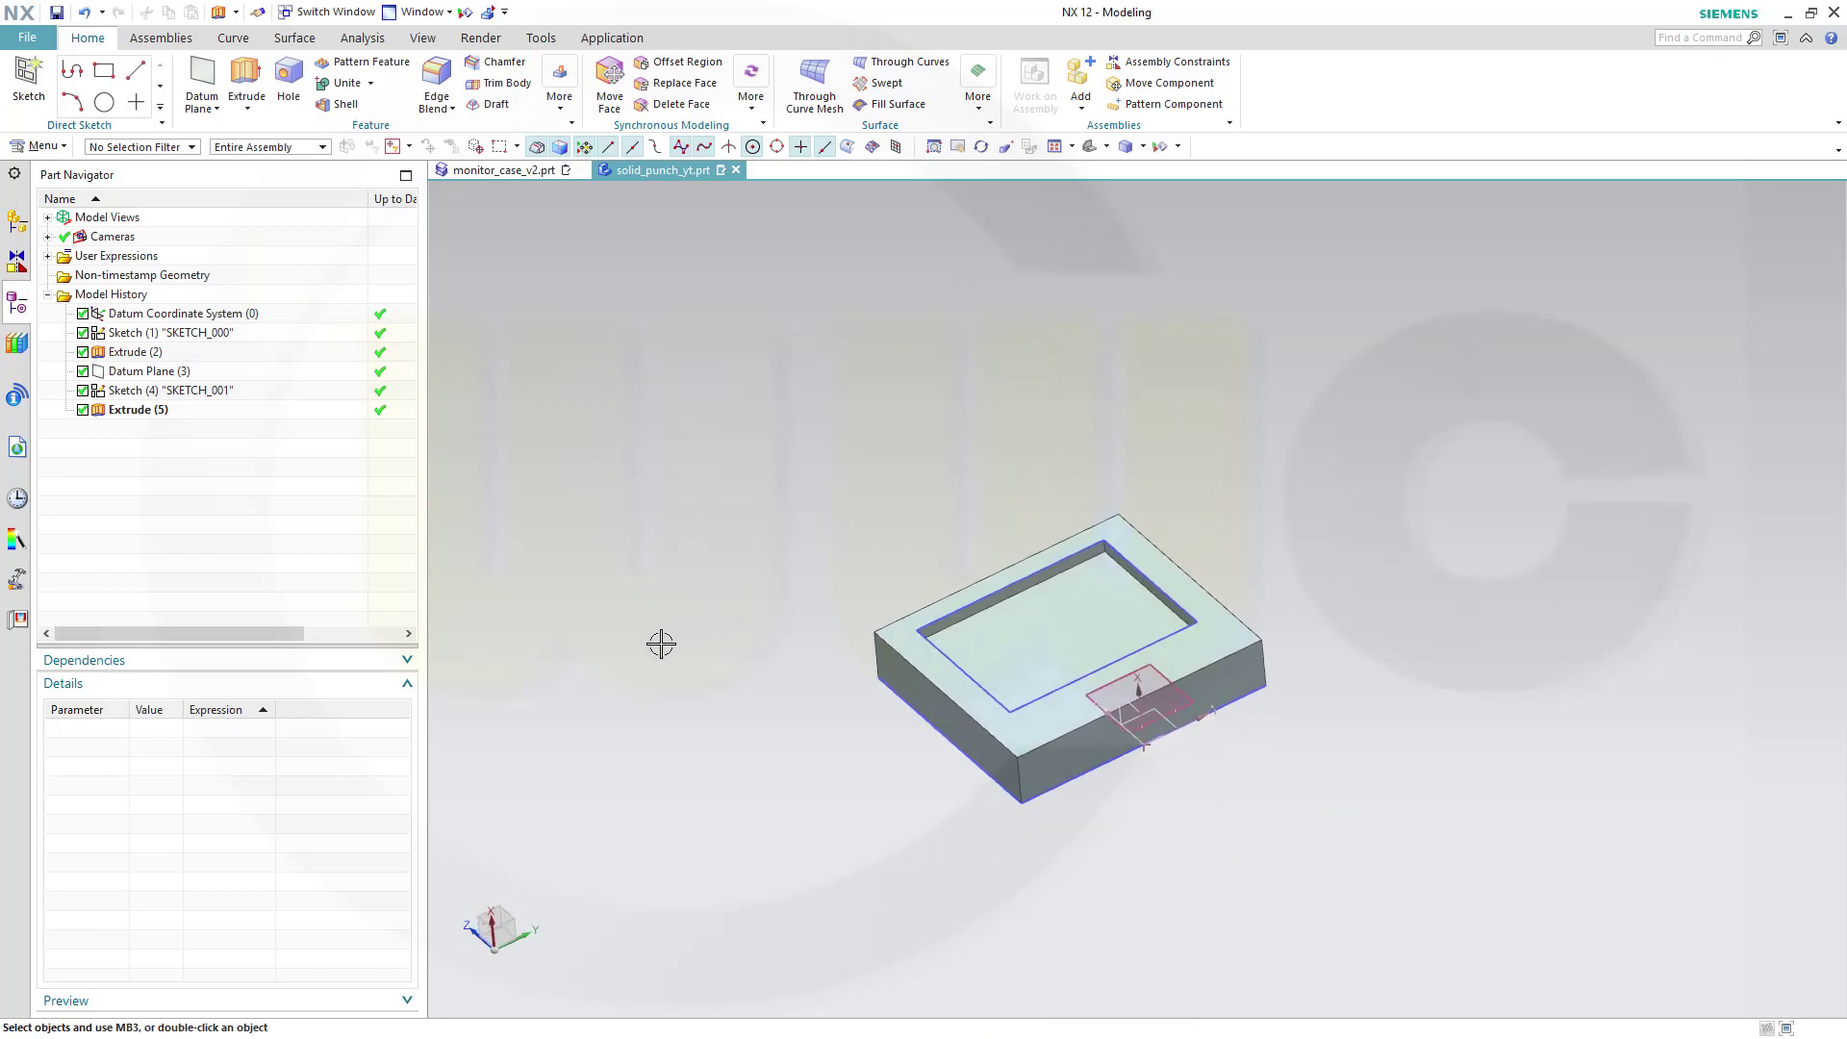
With Chamfer open, hide sketches SKETCH_001 and SKETCH_000.
mouse_move(662, 646)
middle_mouse_down()
mouse_move(767, 726)
mouse_move(734, 673)
middle_mouse_up()
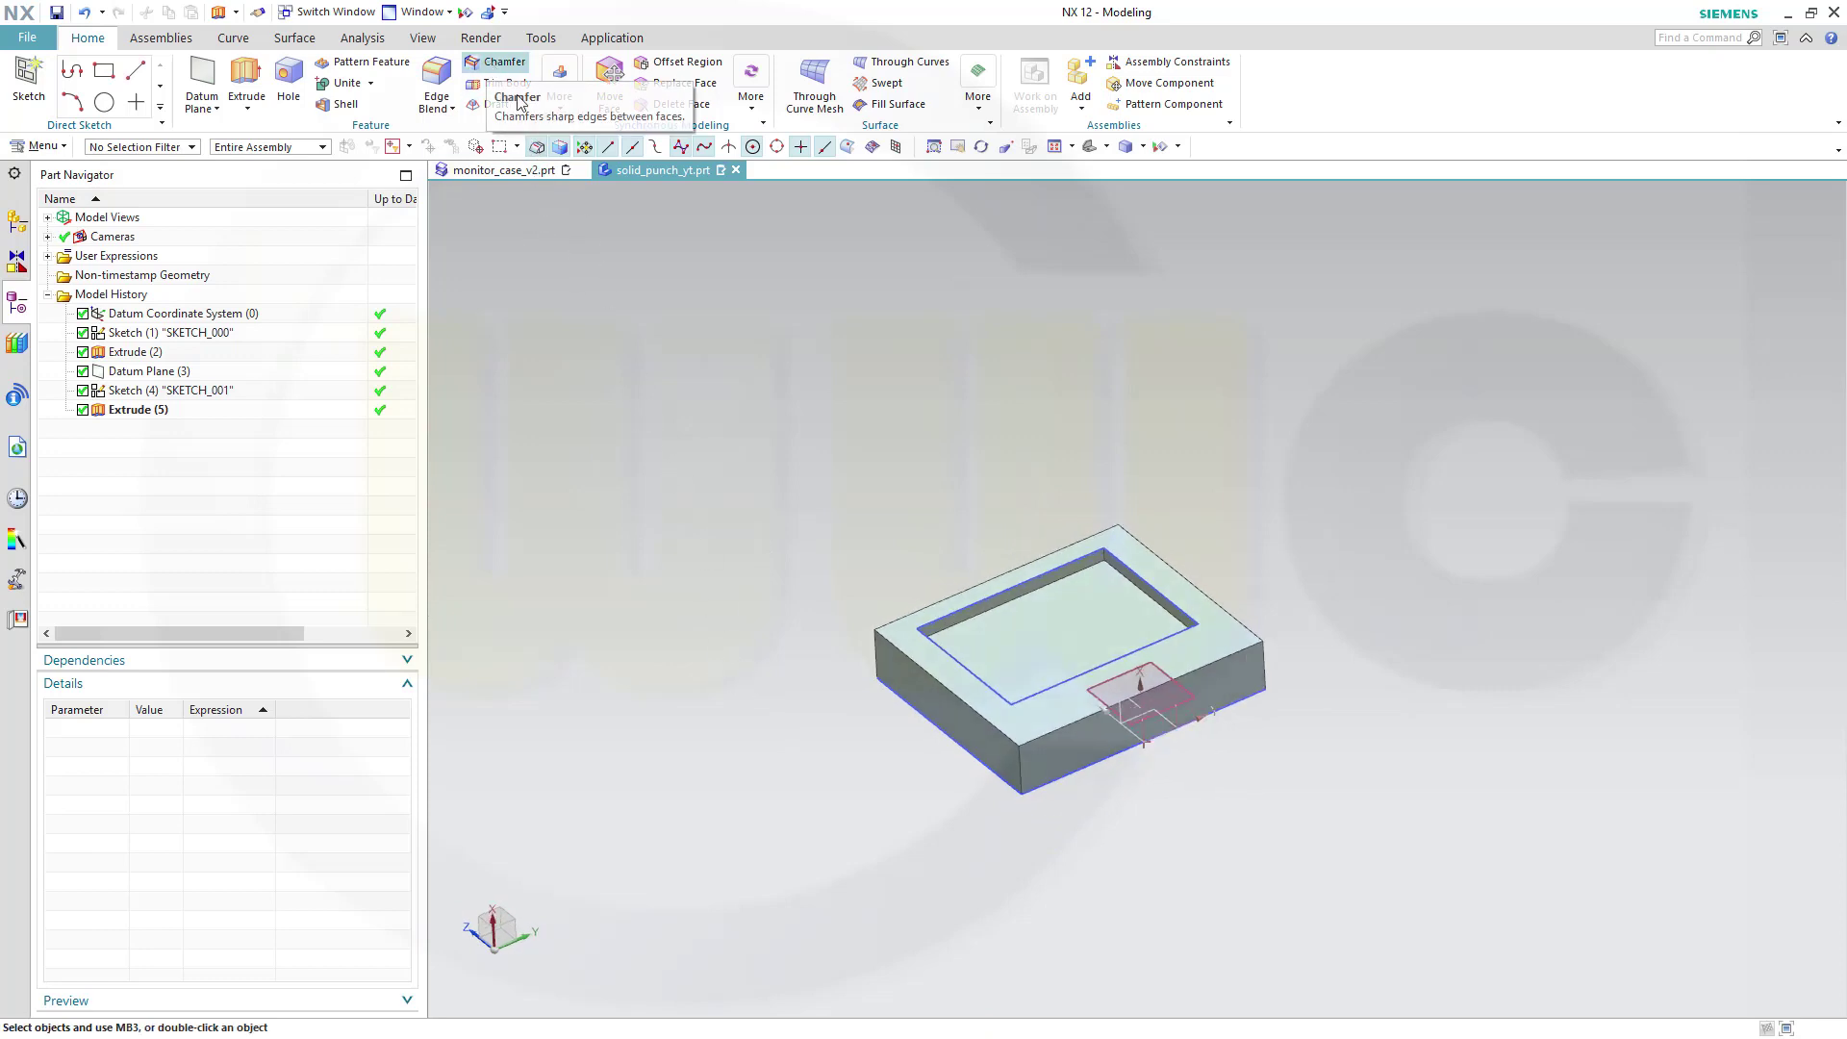
left_click(497, 61)
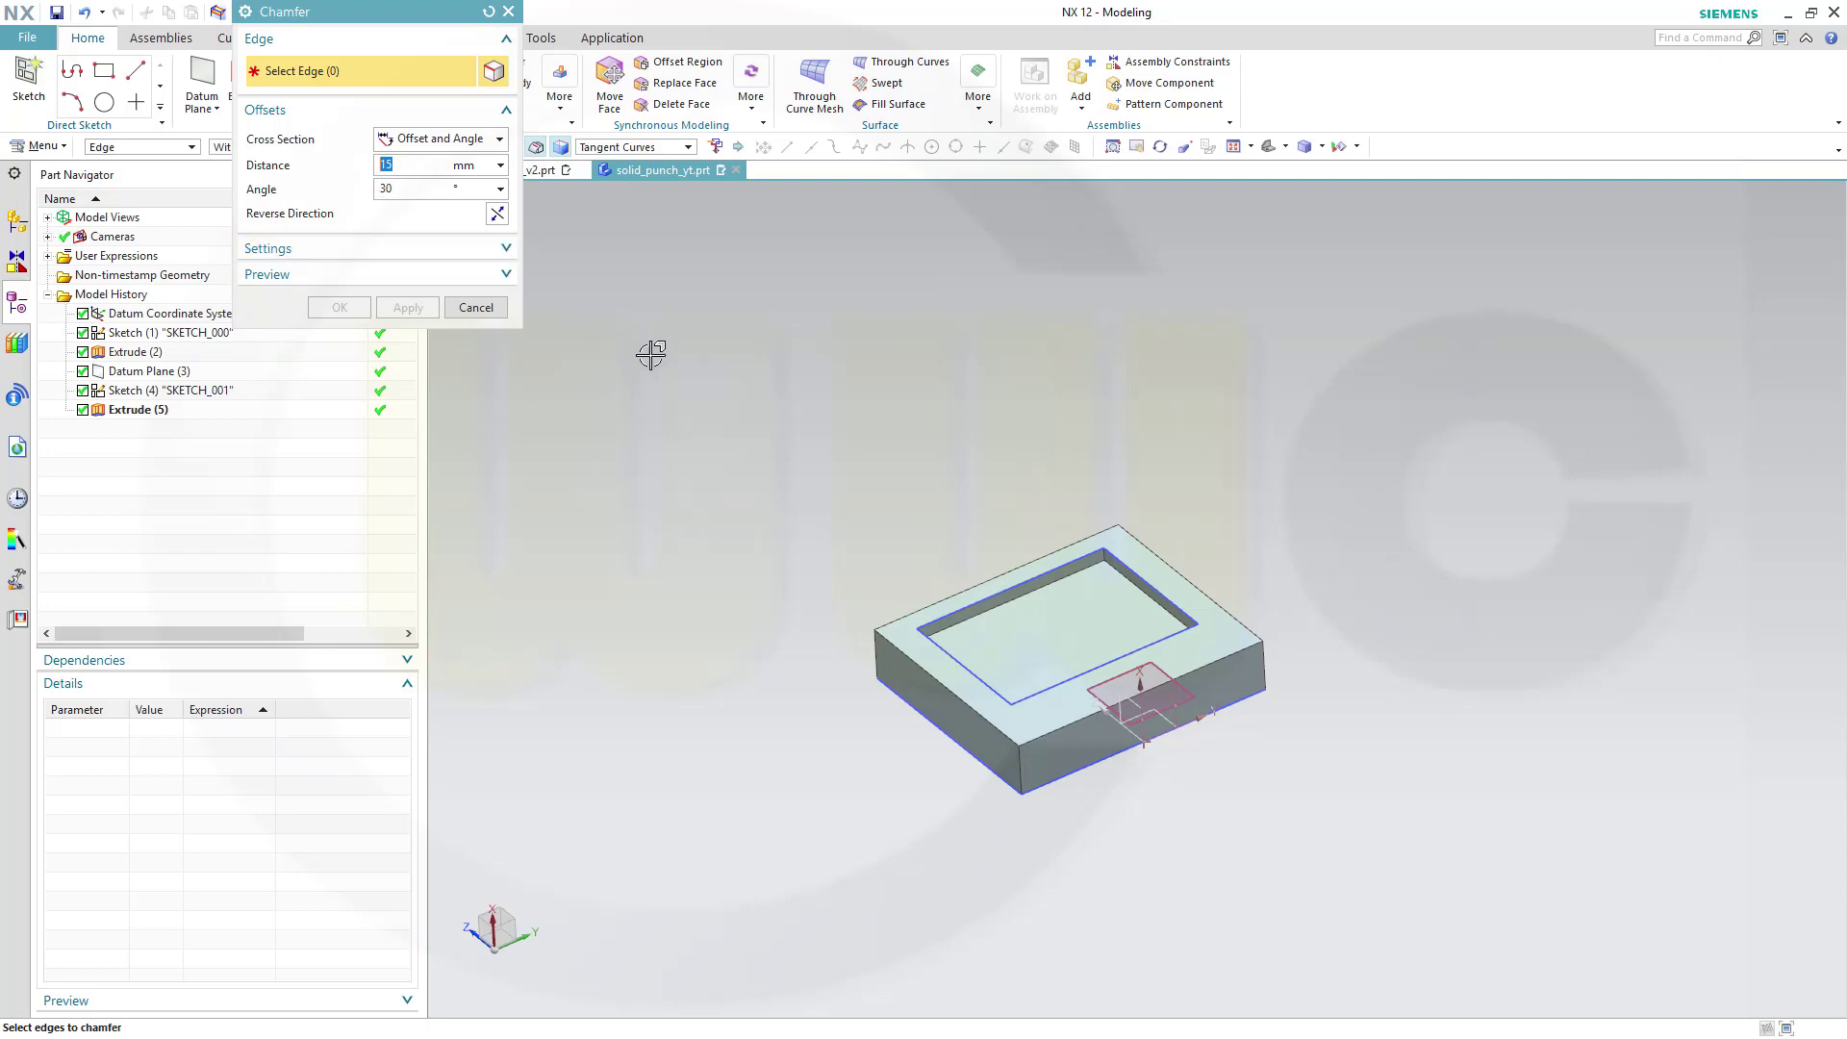
scroll(946, 482, "up", 2)
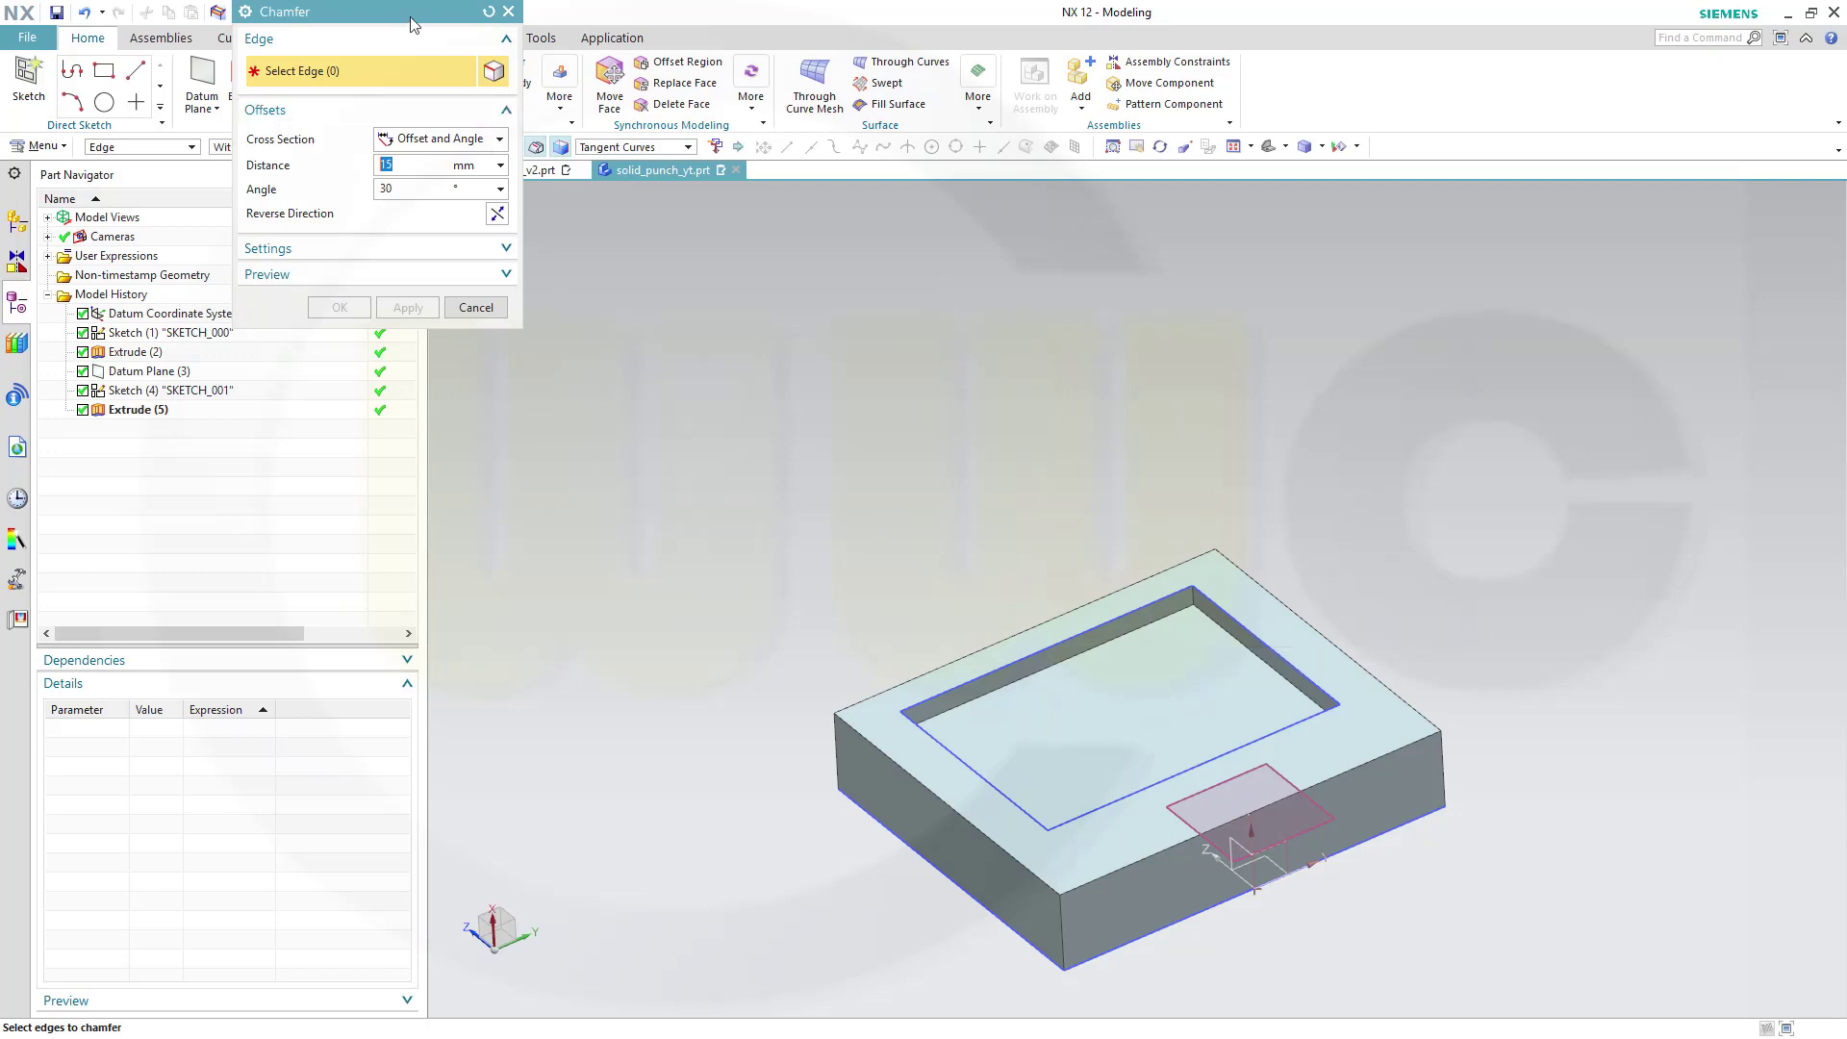
left_click_drag(414, 24, 523, 256)
right_click(159, 399)
left_click(194, 408)
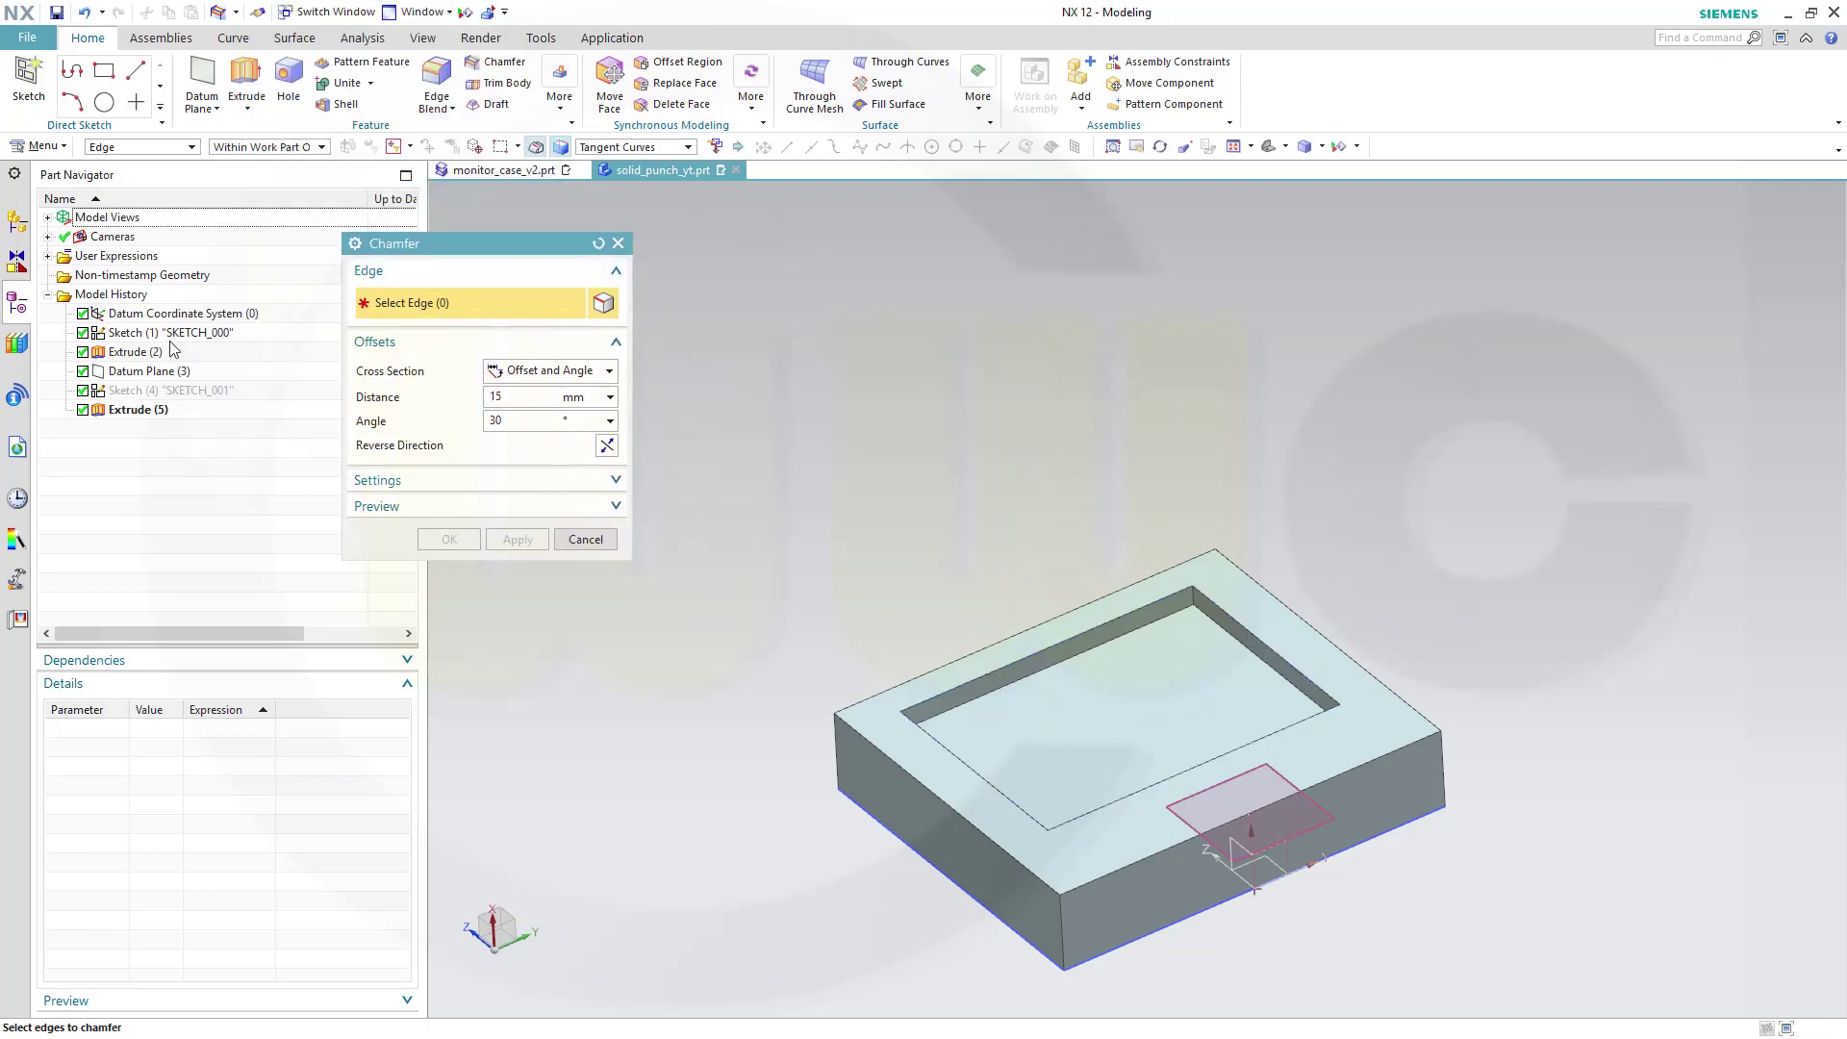
right_click(197, 332)
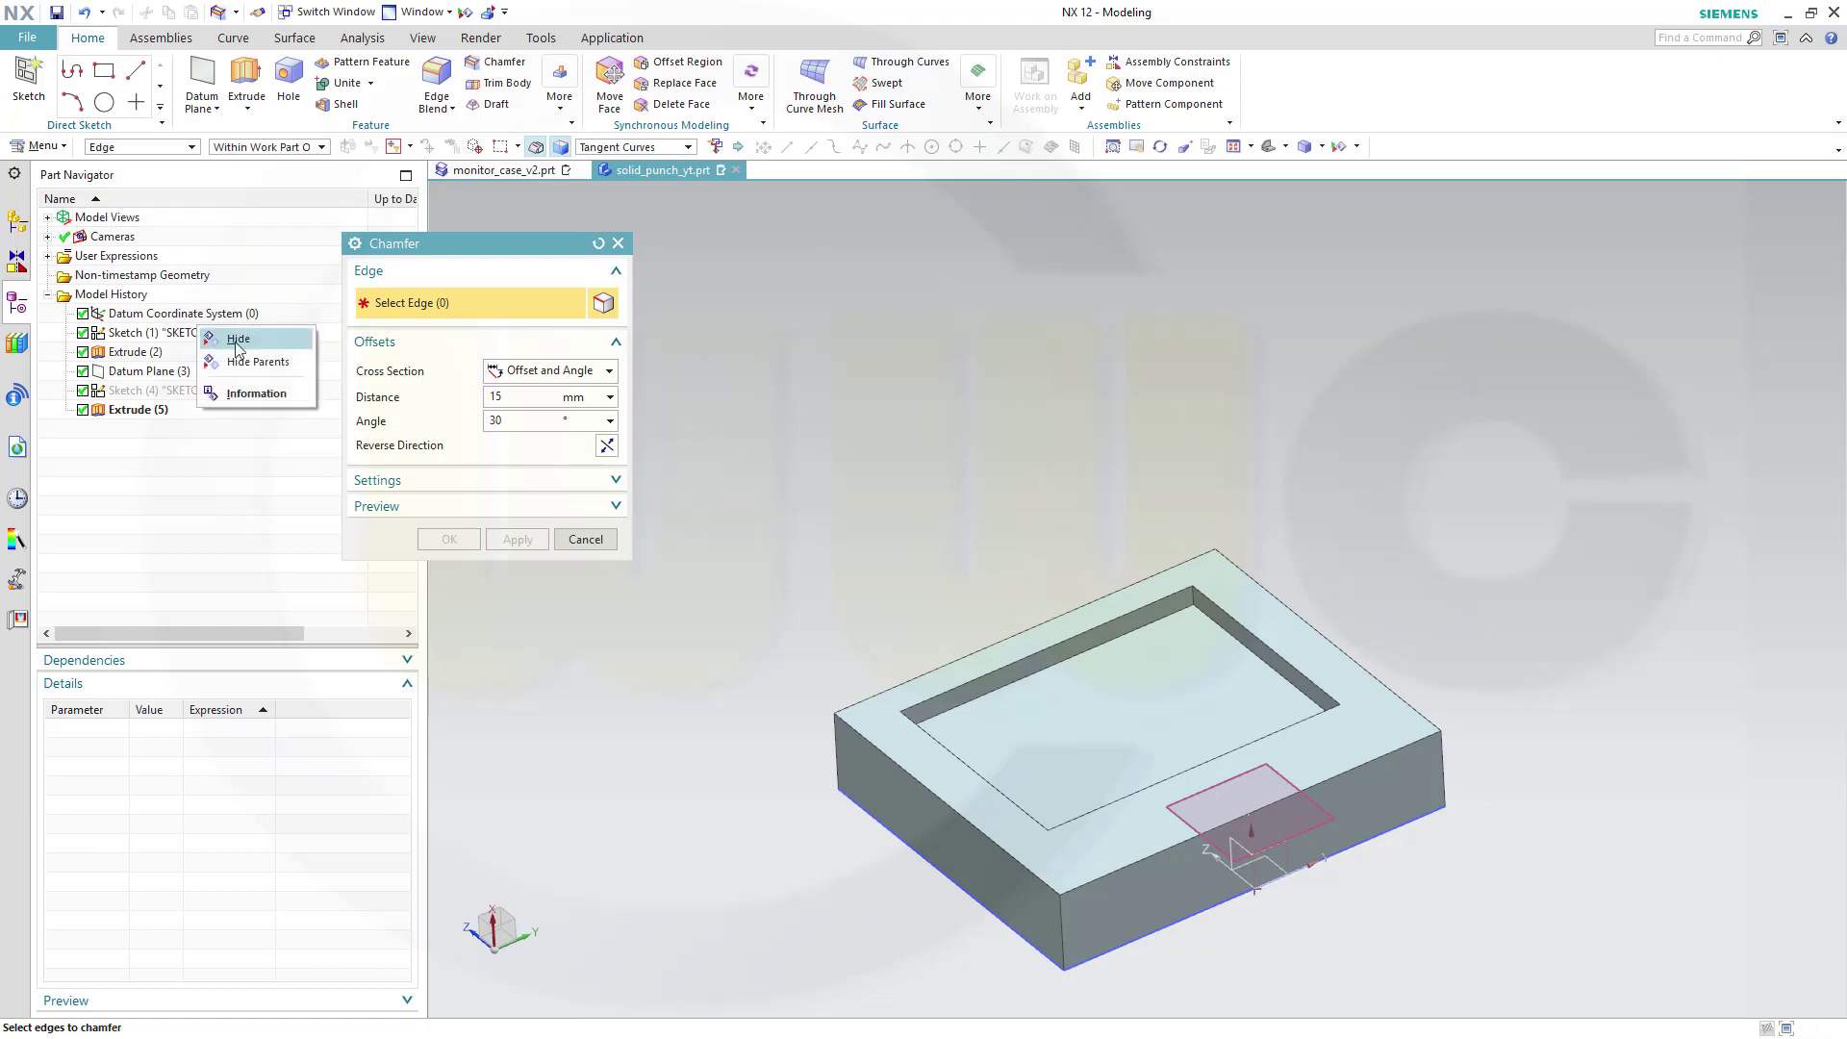
left_click(237, 340)
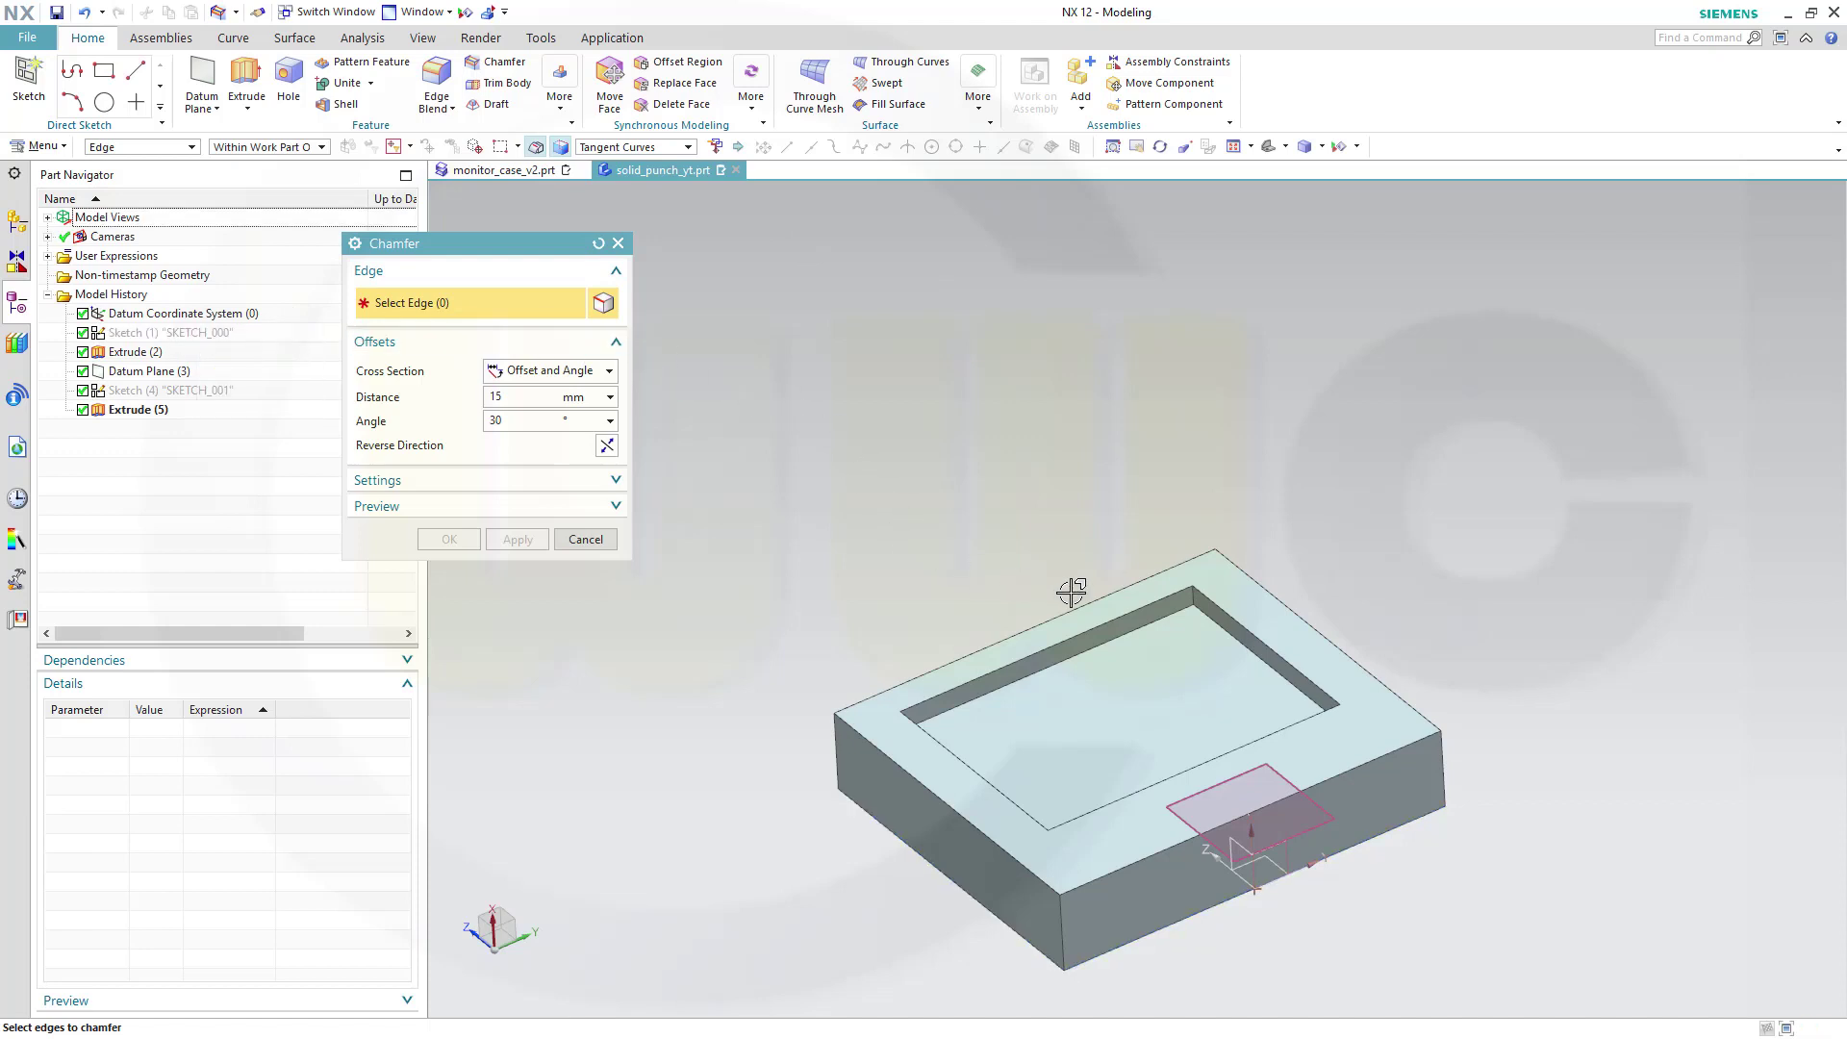
Chamfer the four recess rim edges at 15 mm and 30°.
left_click(1064, 640)
middle_click_drag(994, 519, 1086, 491)
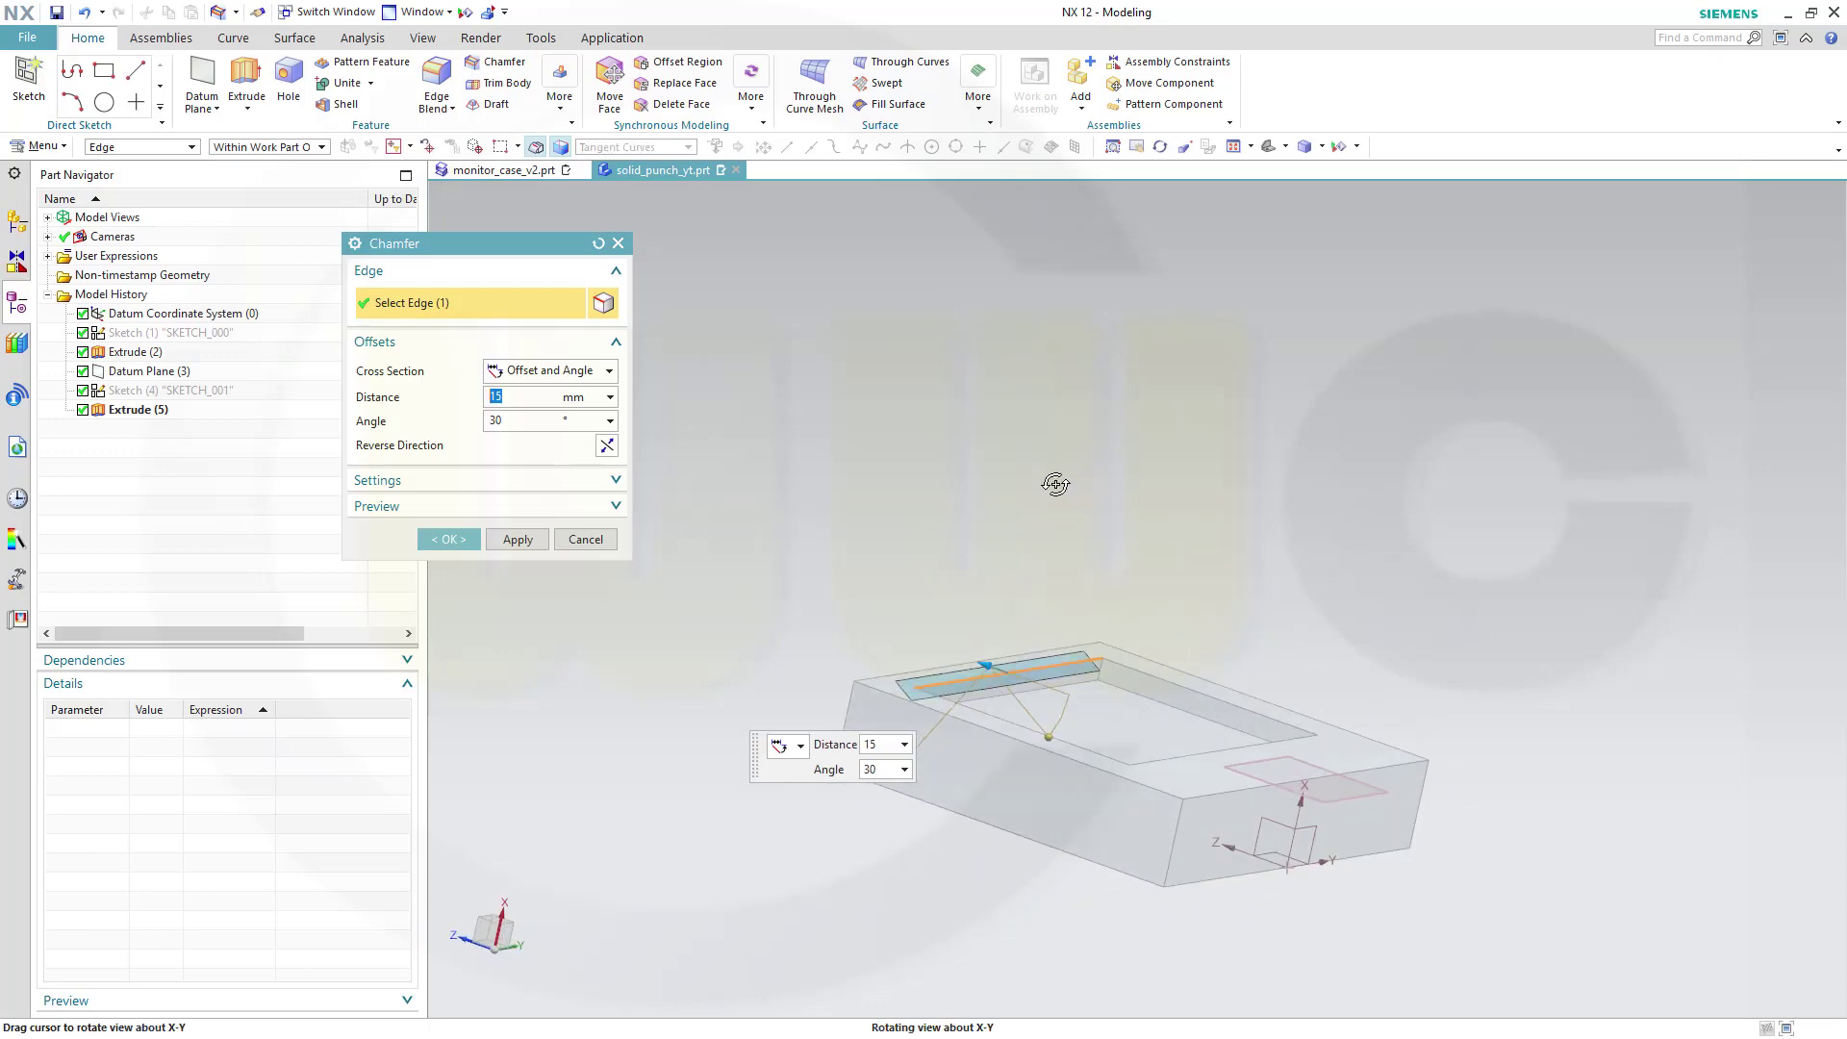
middle_click_drag(1086, 490, 1043, 511)
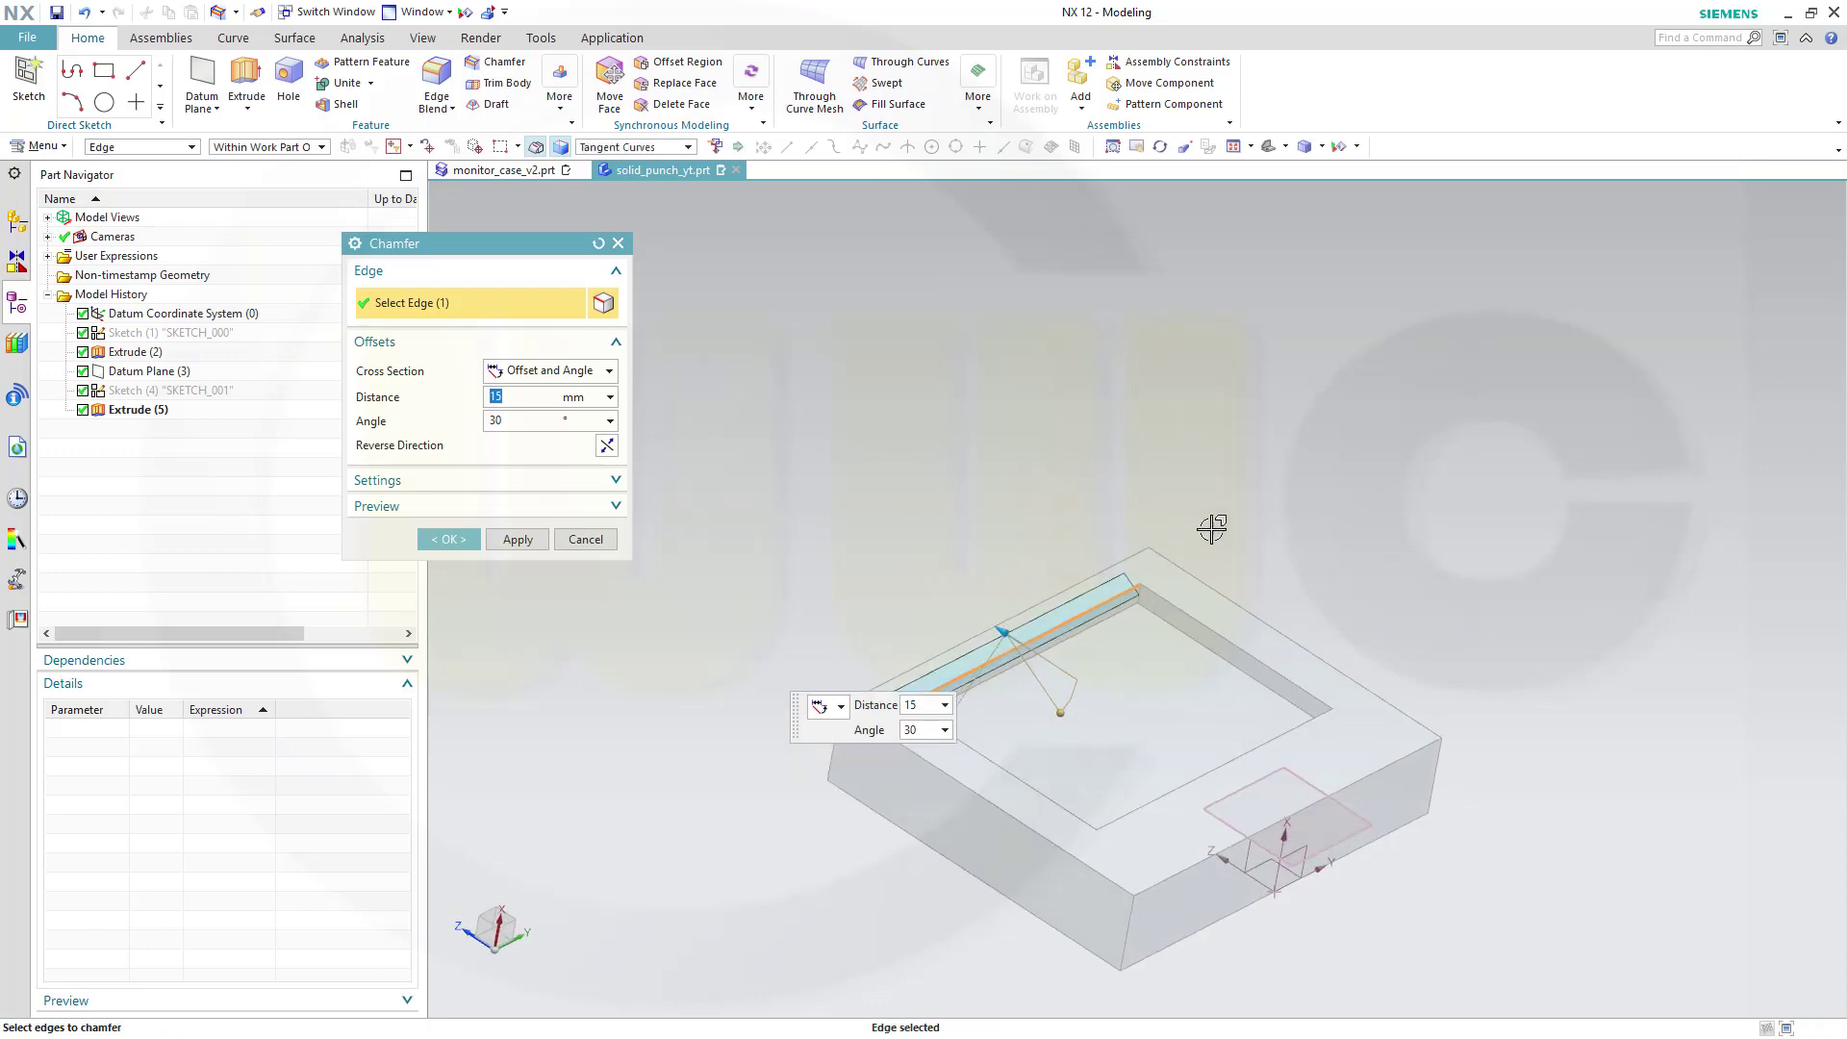
left_click(1197, 611)
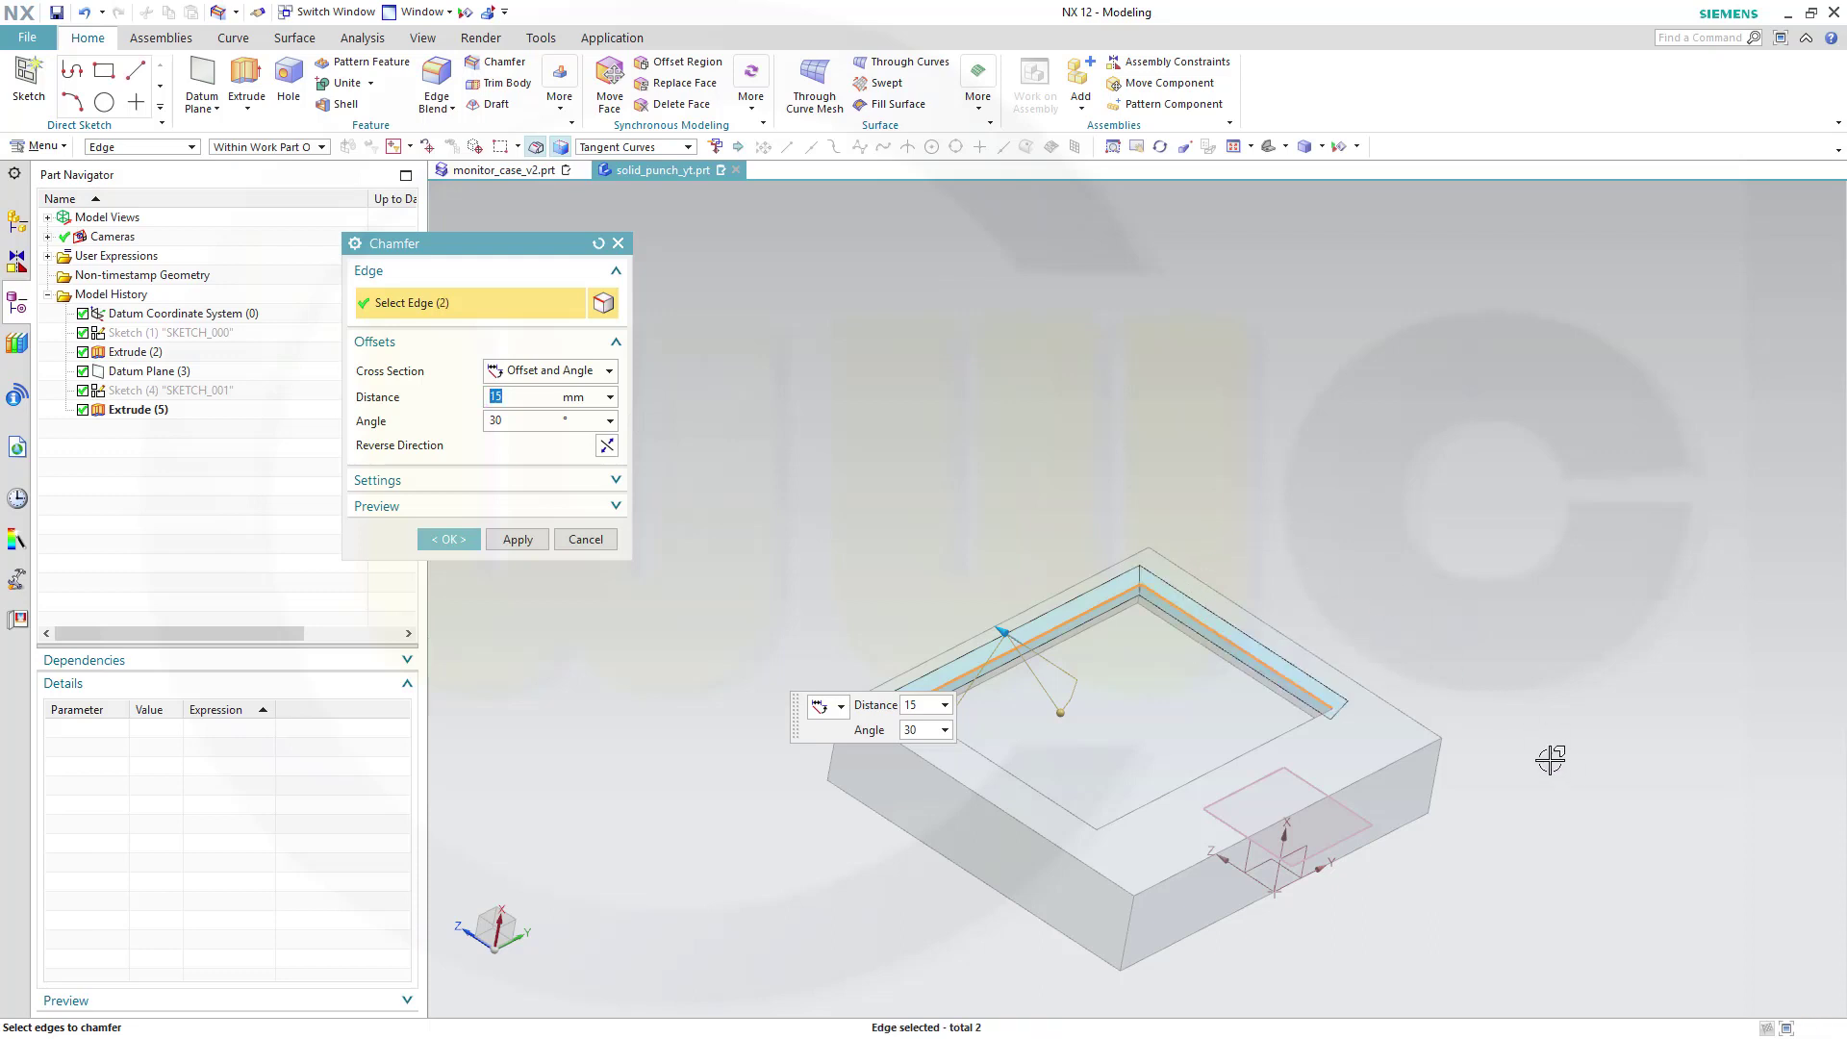
middle_click_drag(1533, 747, 1604, 745)
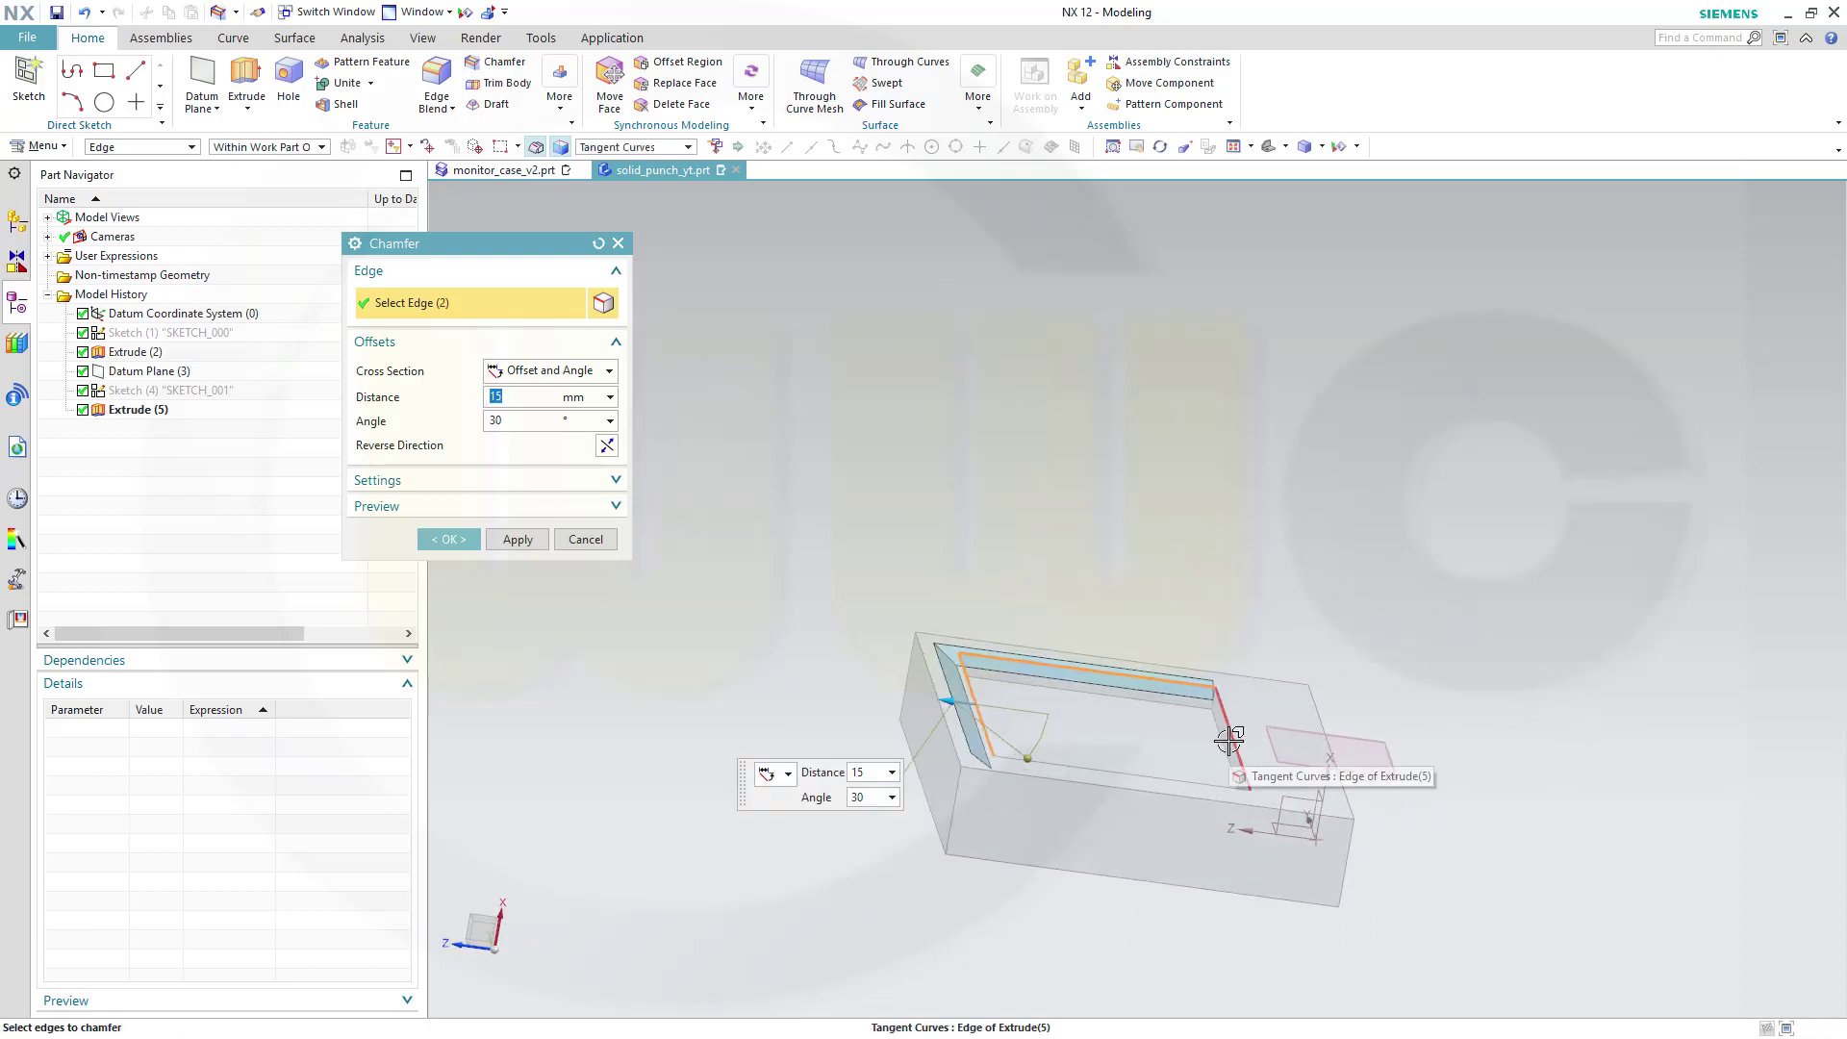
left_click(1231, 755)
middle_click_drag(1204, 565, 1154, 692)
left_click(1004, 919)
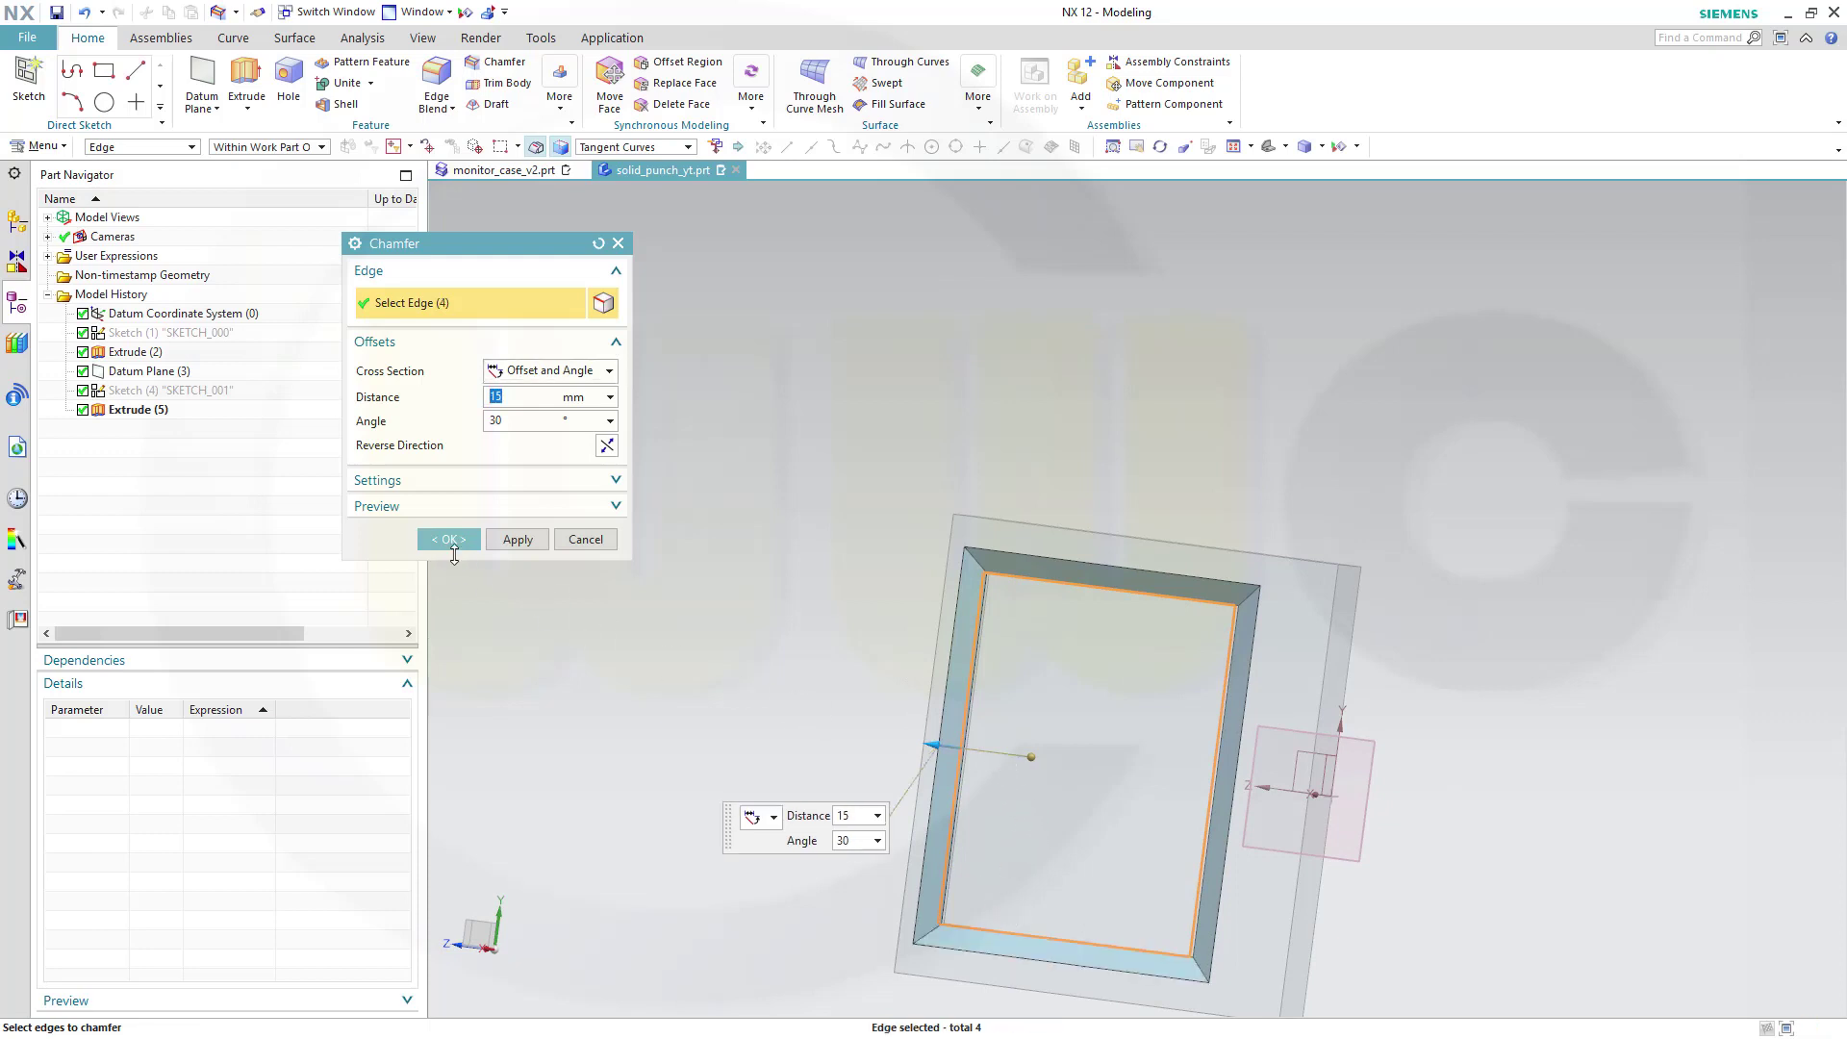
left_click(448, 539)
mouse_move(850, 715)
middle_mouse_down()
mouse_move(845, 586)
mouse_move(747, 618)
mouse_move(734, 660)
mouse_move(723, 608)
mouse_move(776, 635)
mouse_move(754, 643)
middle_mouse_up()
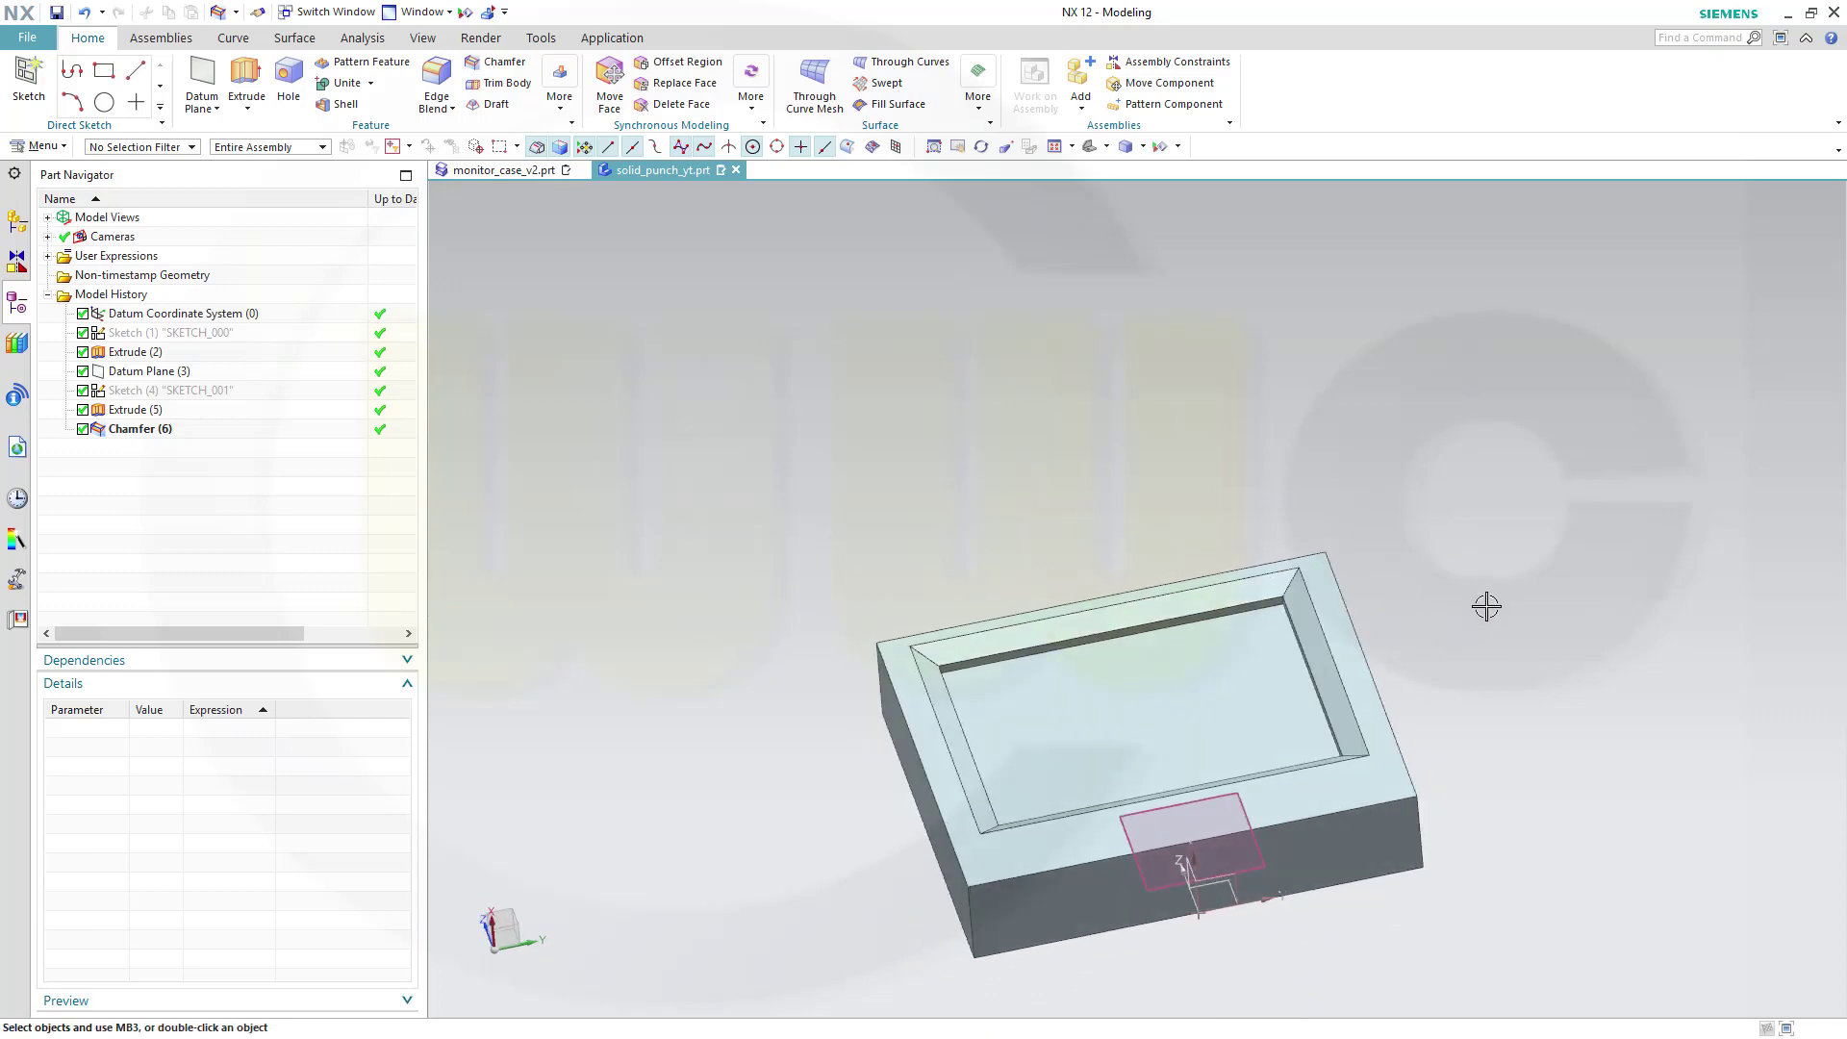
mouse_move(1486, 609)
middle_mouse_down()
mouse_move(1464, 672)
mouse_move(1470, 742)
mouse_move(1509, 747)
mouse_move(1514, 693)
mouse_move(1542, 777)
mouse_move(1513, 725)
mouse_move(1528, 749)
middle_mouse_up()
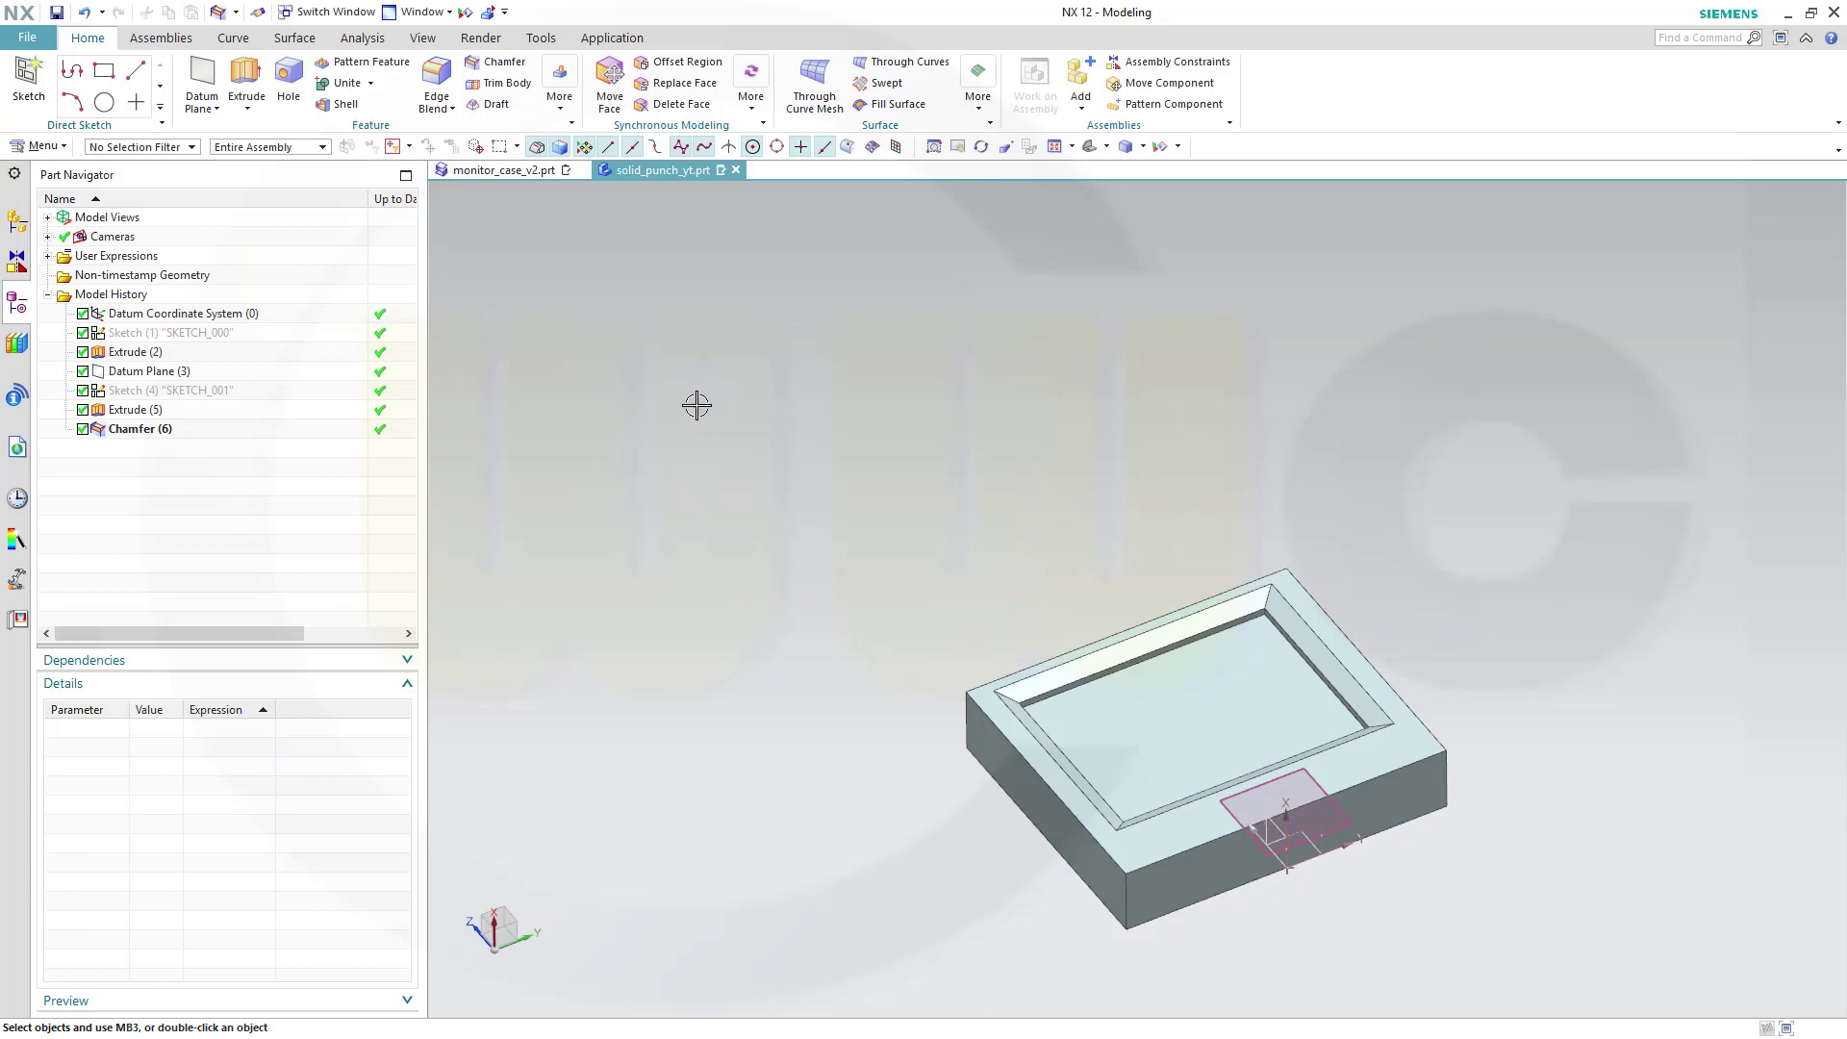
mouse_move(966, 536)
middle_mouse_down()
mouse_move(962, 505)
mouse_move(958, 527)
middle_mouse_up()
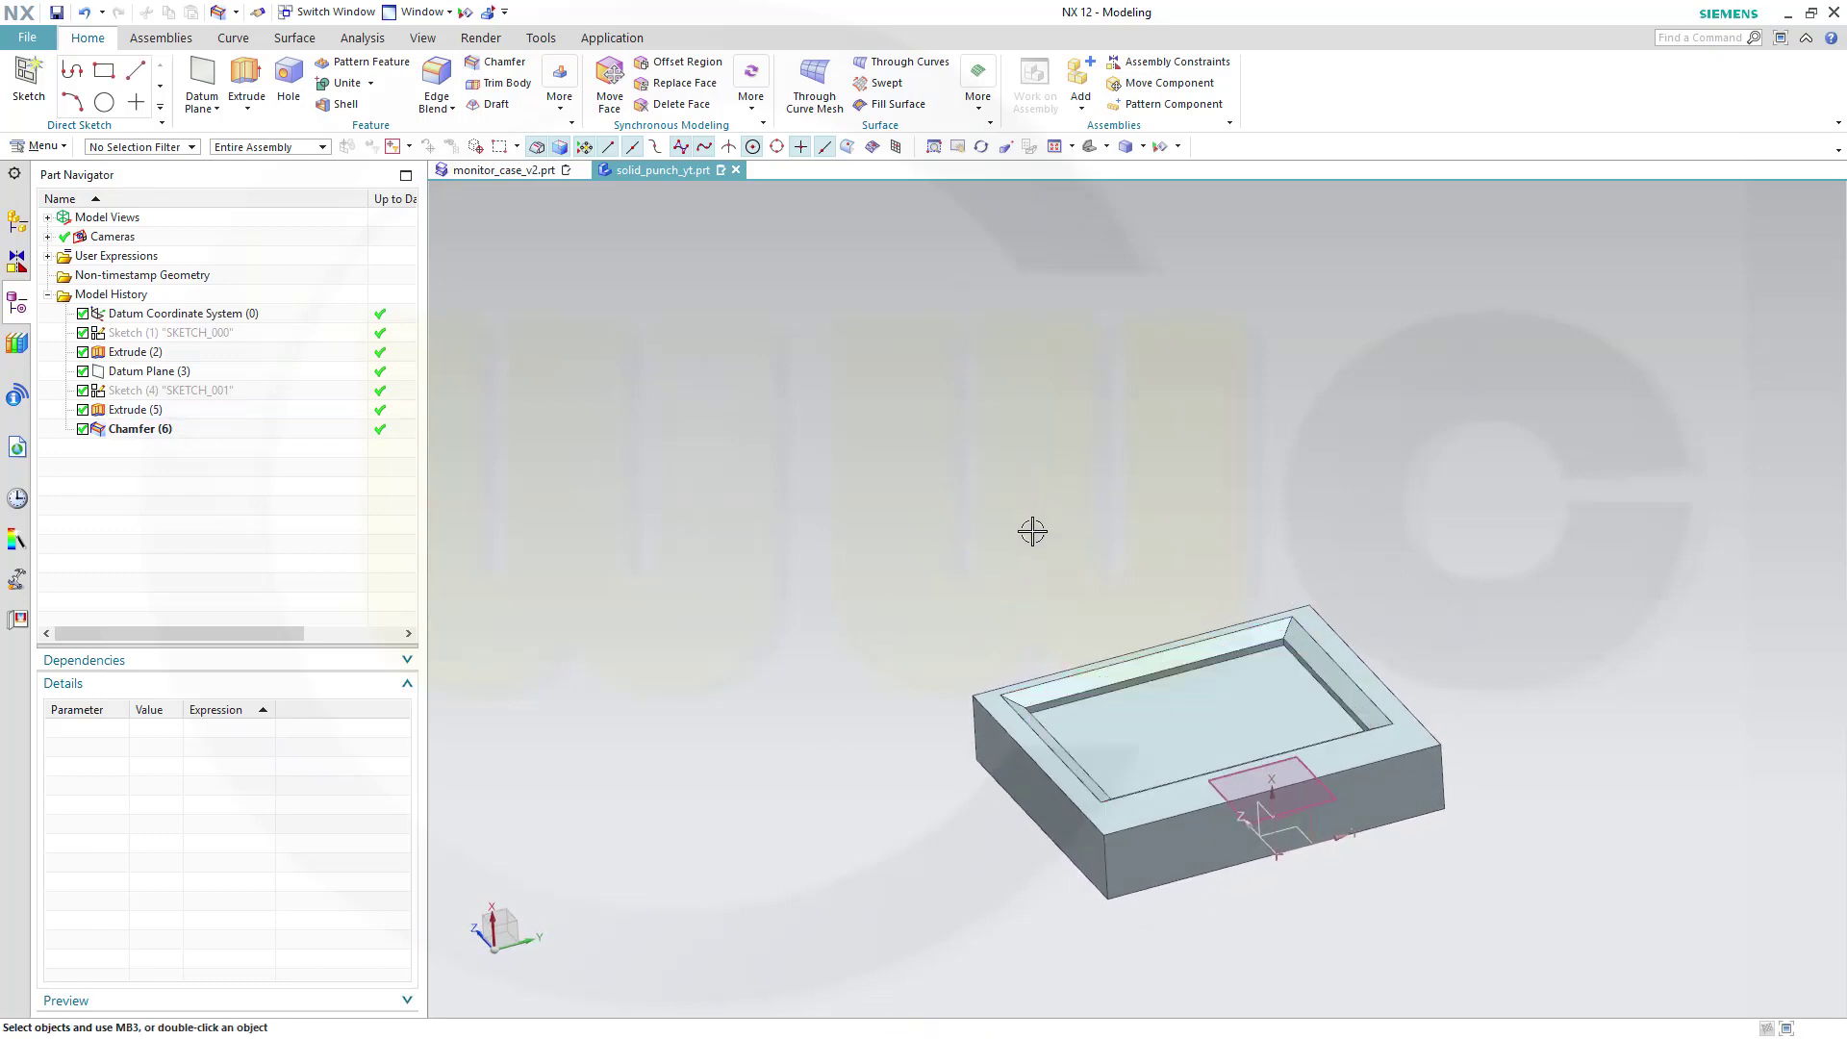
middle_click_drag(1032, 533, 1051, 560)
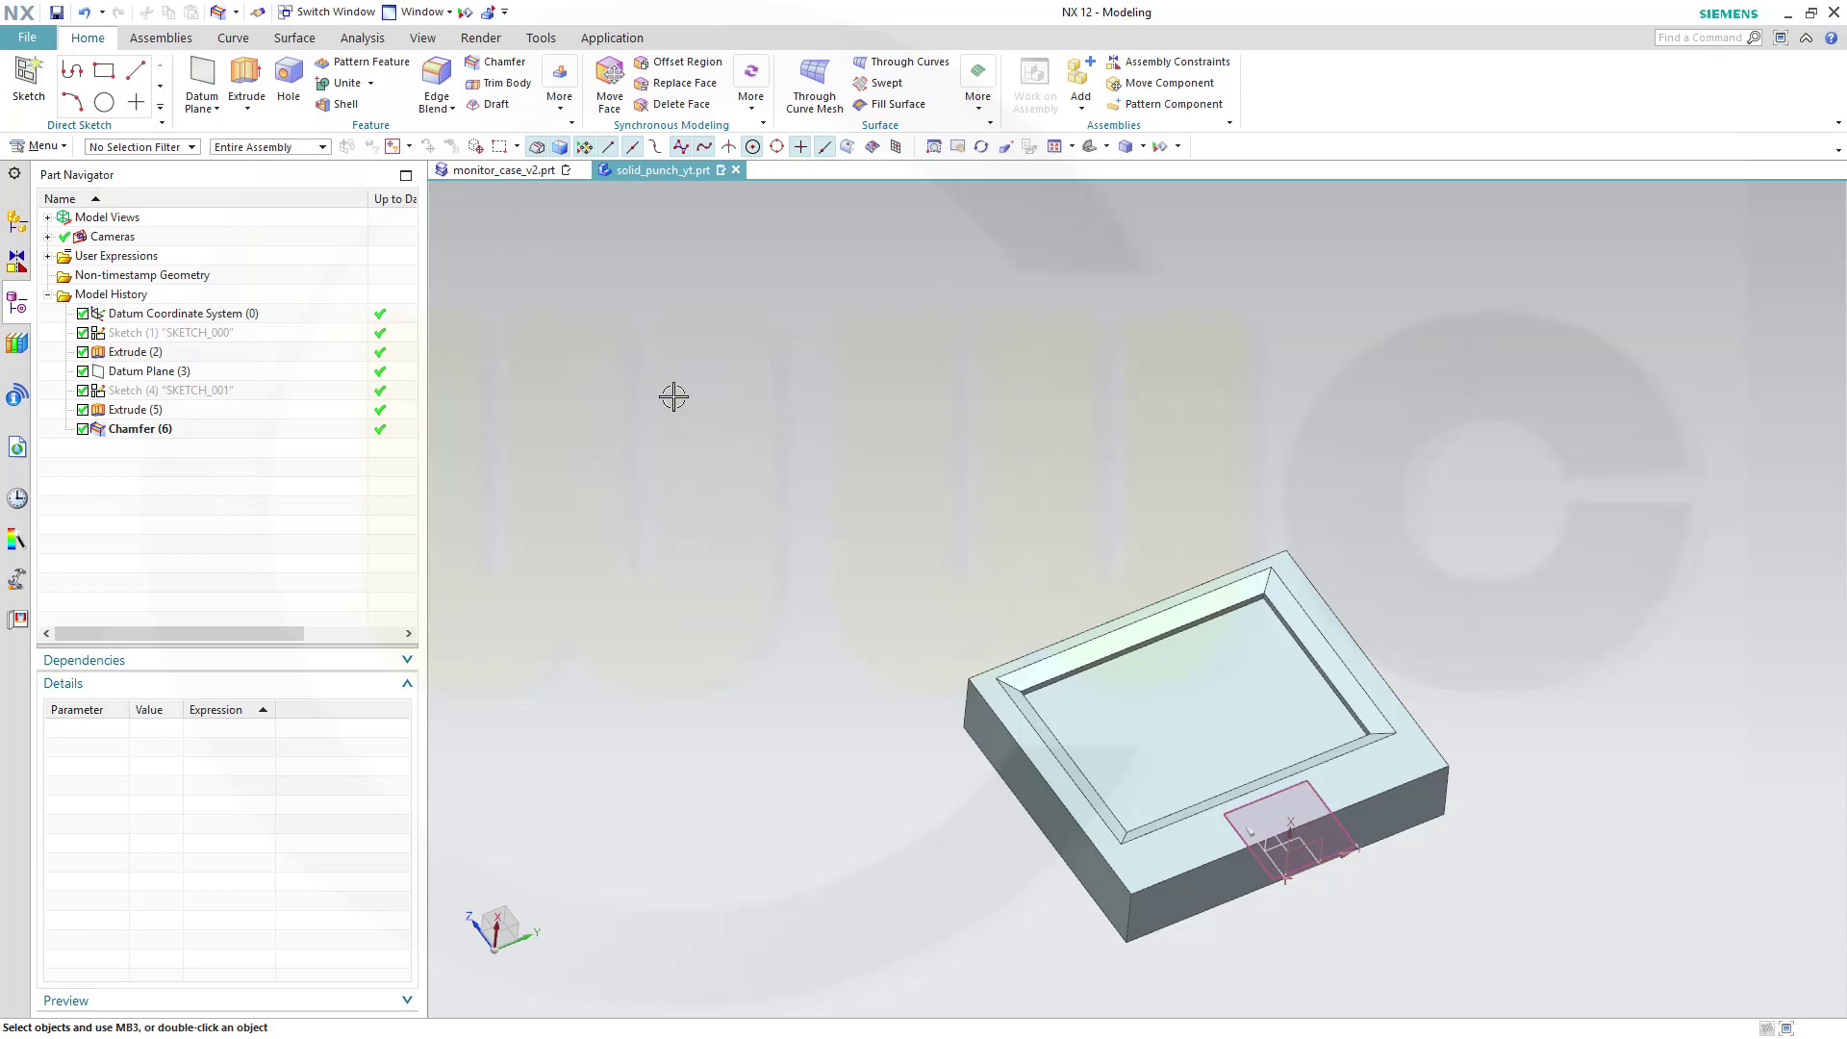
Cancel the started extrude, leaving history at Chamfer (6), and start a new sketch.
left_click(252, 93)
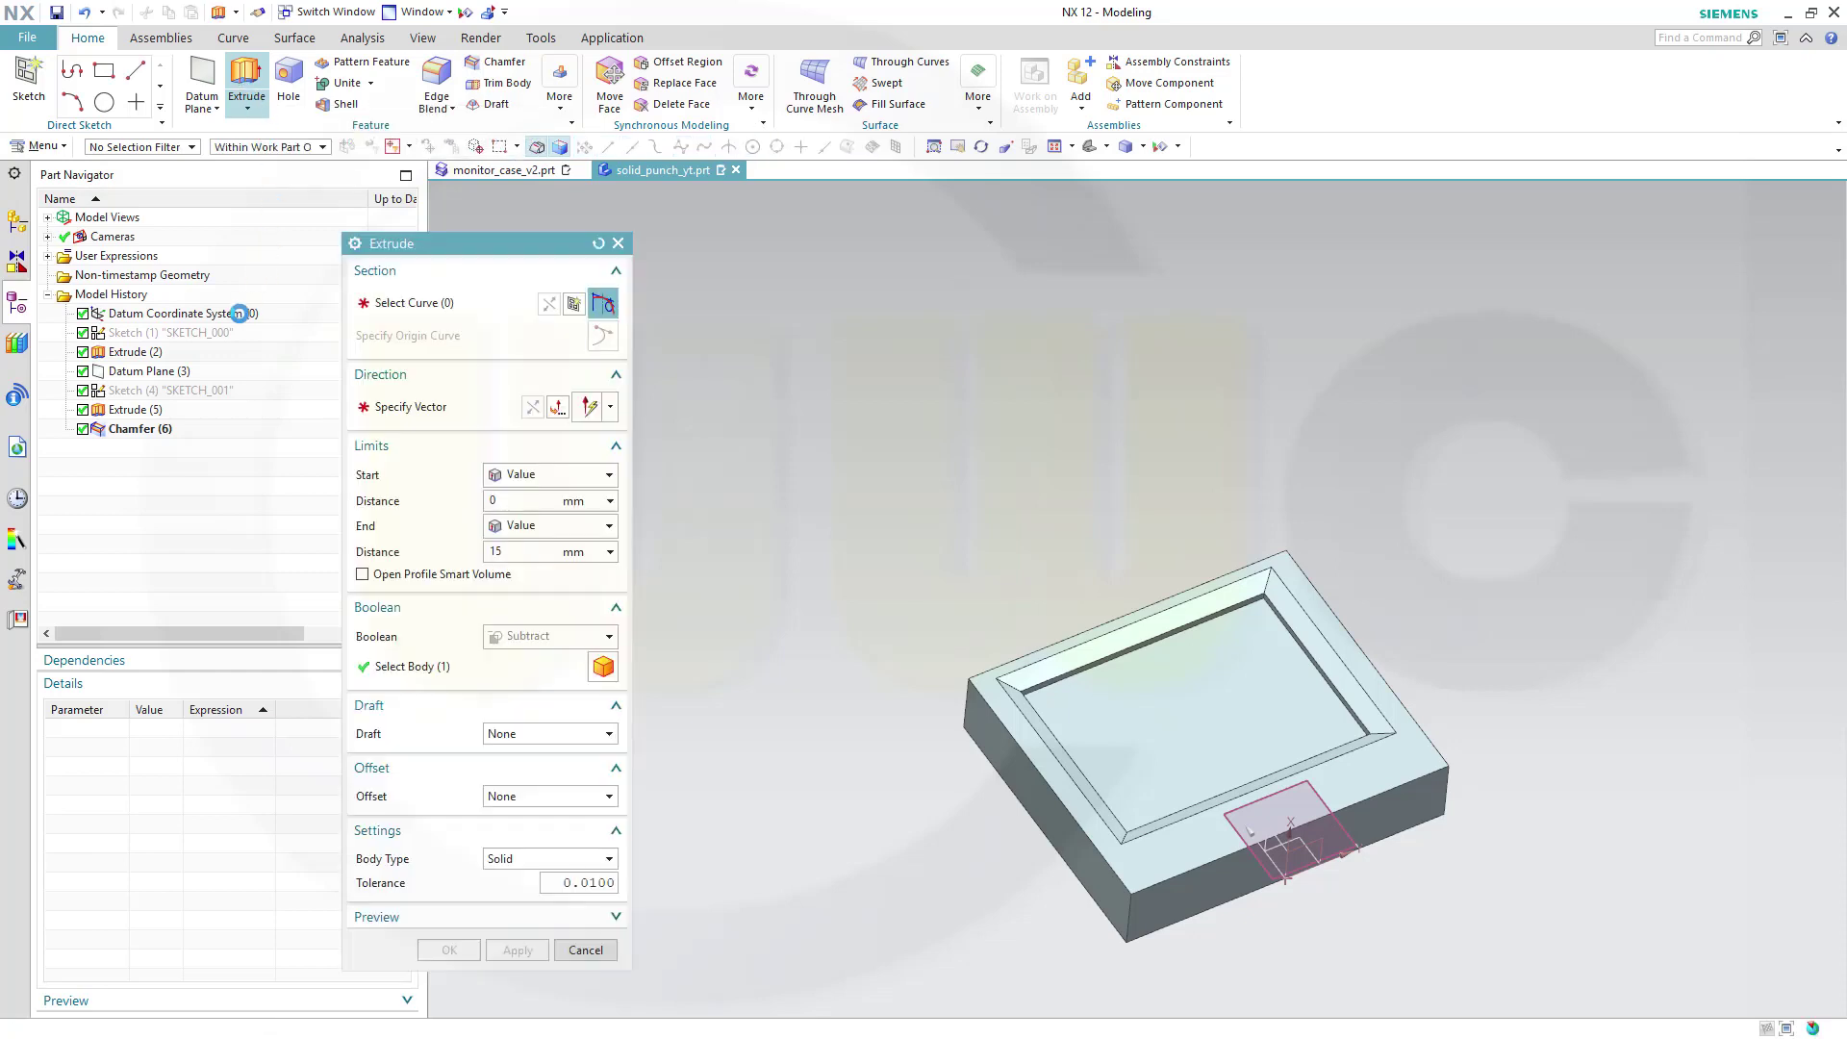
left_click(210, 332)
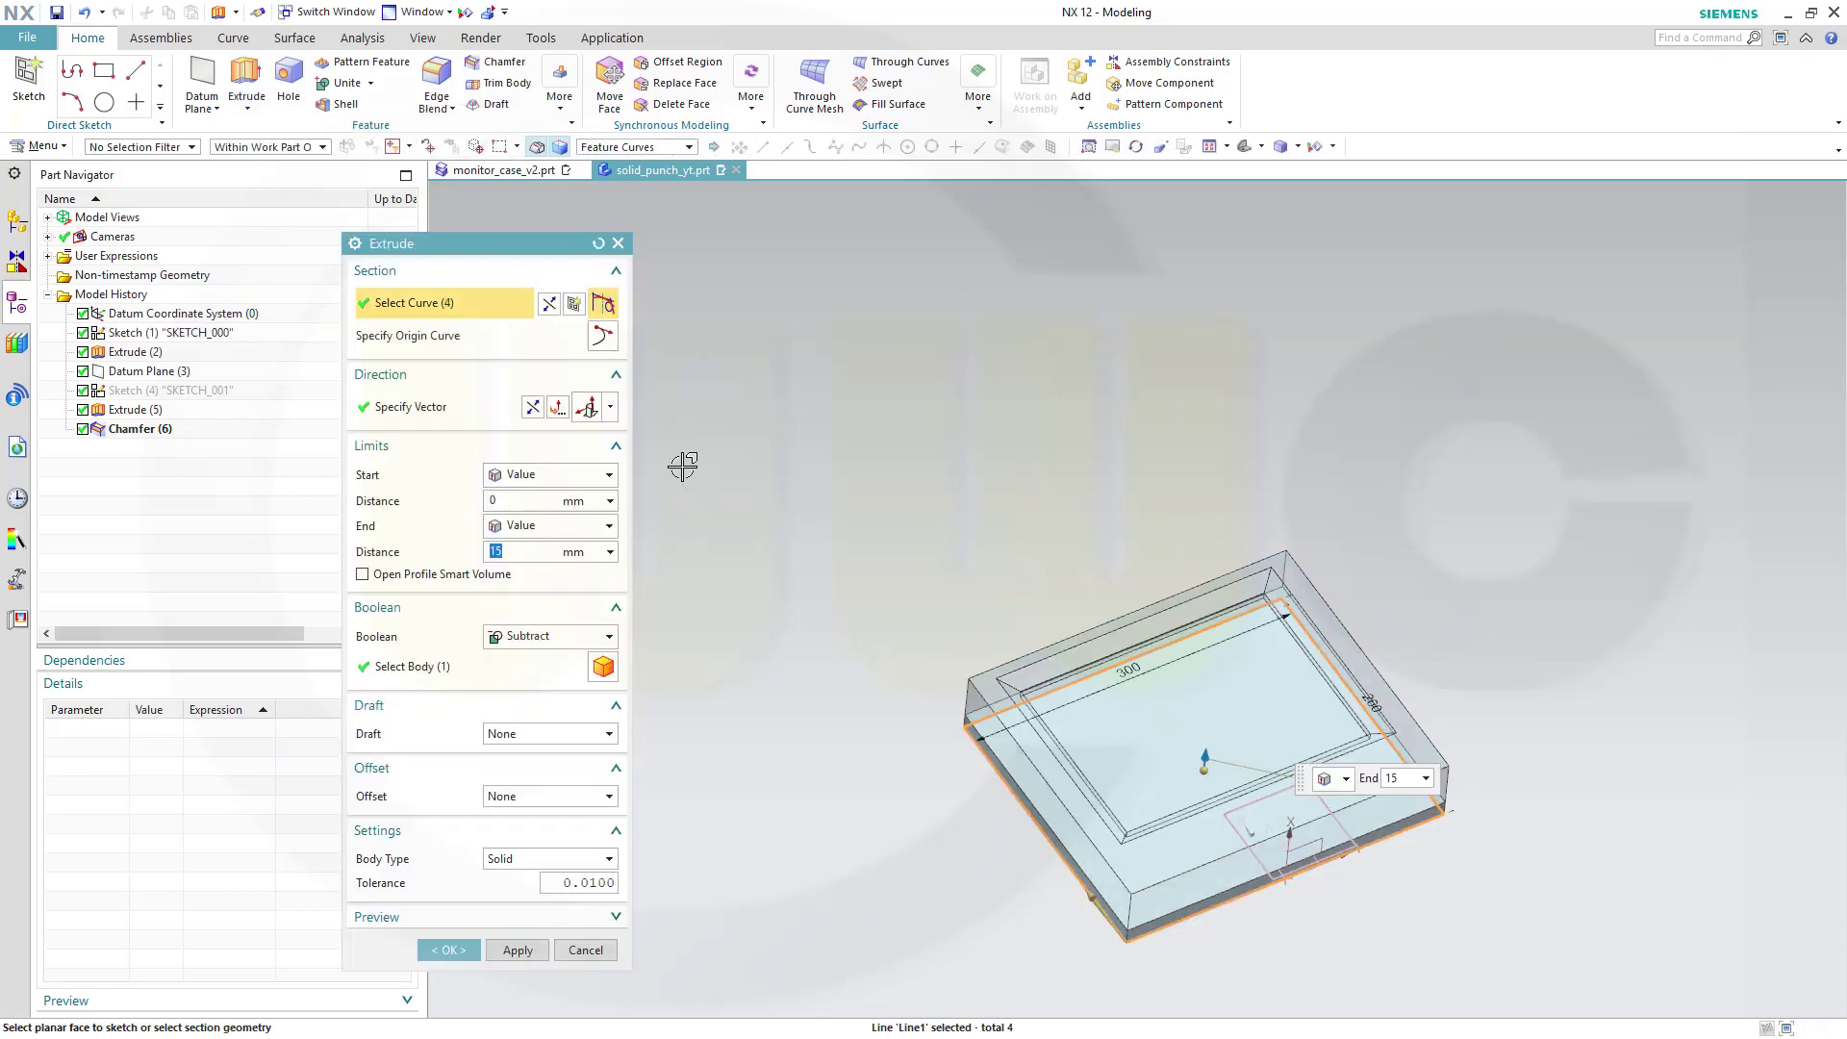
mouse_move(854, 474)
middle_mouse_down()
mouse_move(843, 429)
mouse_move(824, 462)
middle_mouse_up()
left_click(586, 949)
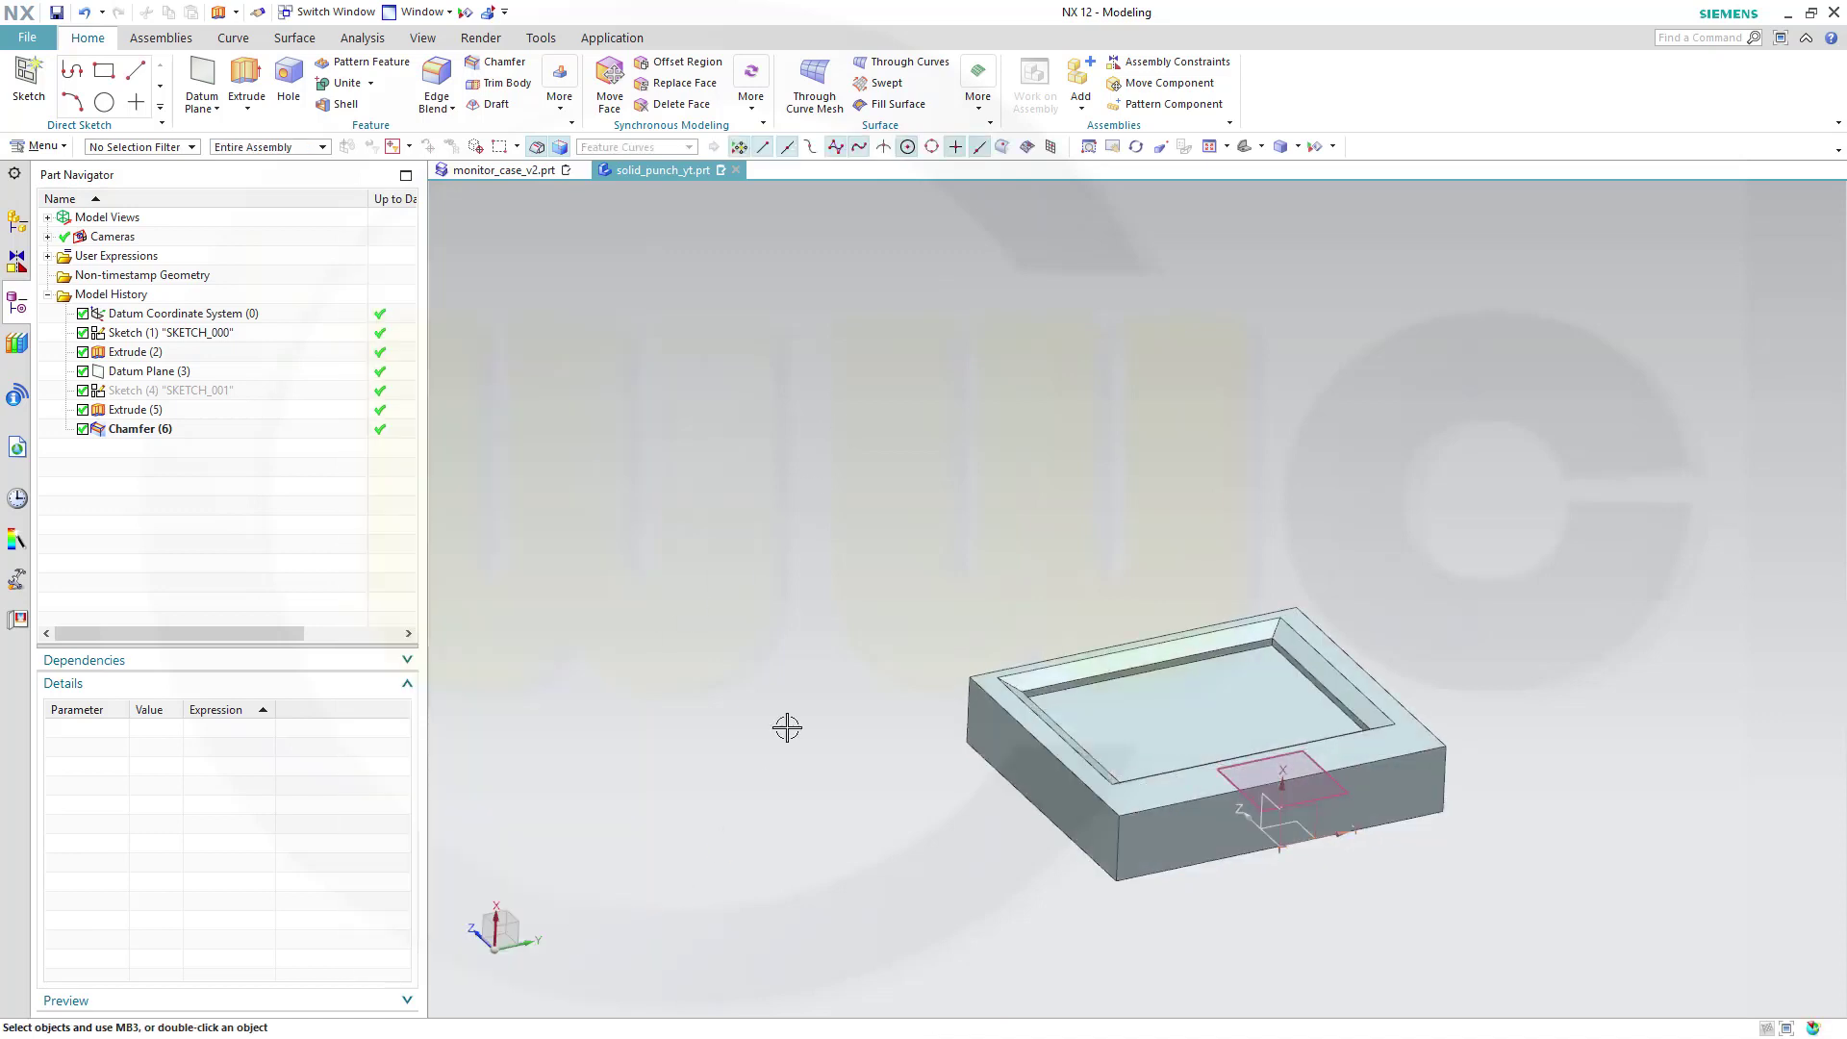
mouse_move(798, 690)
middle_mouse_down()
mouse_move(916, 606)
mouse_move(887, 602)
mouse_move(901, 584)
middle_mouse_up()
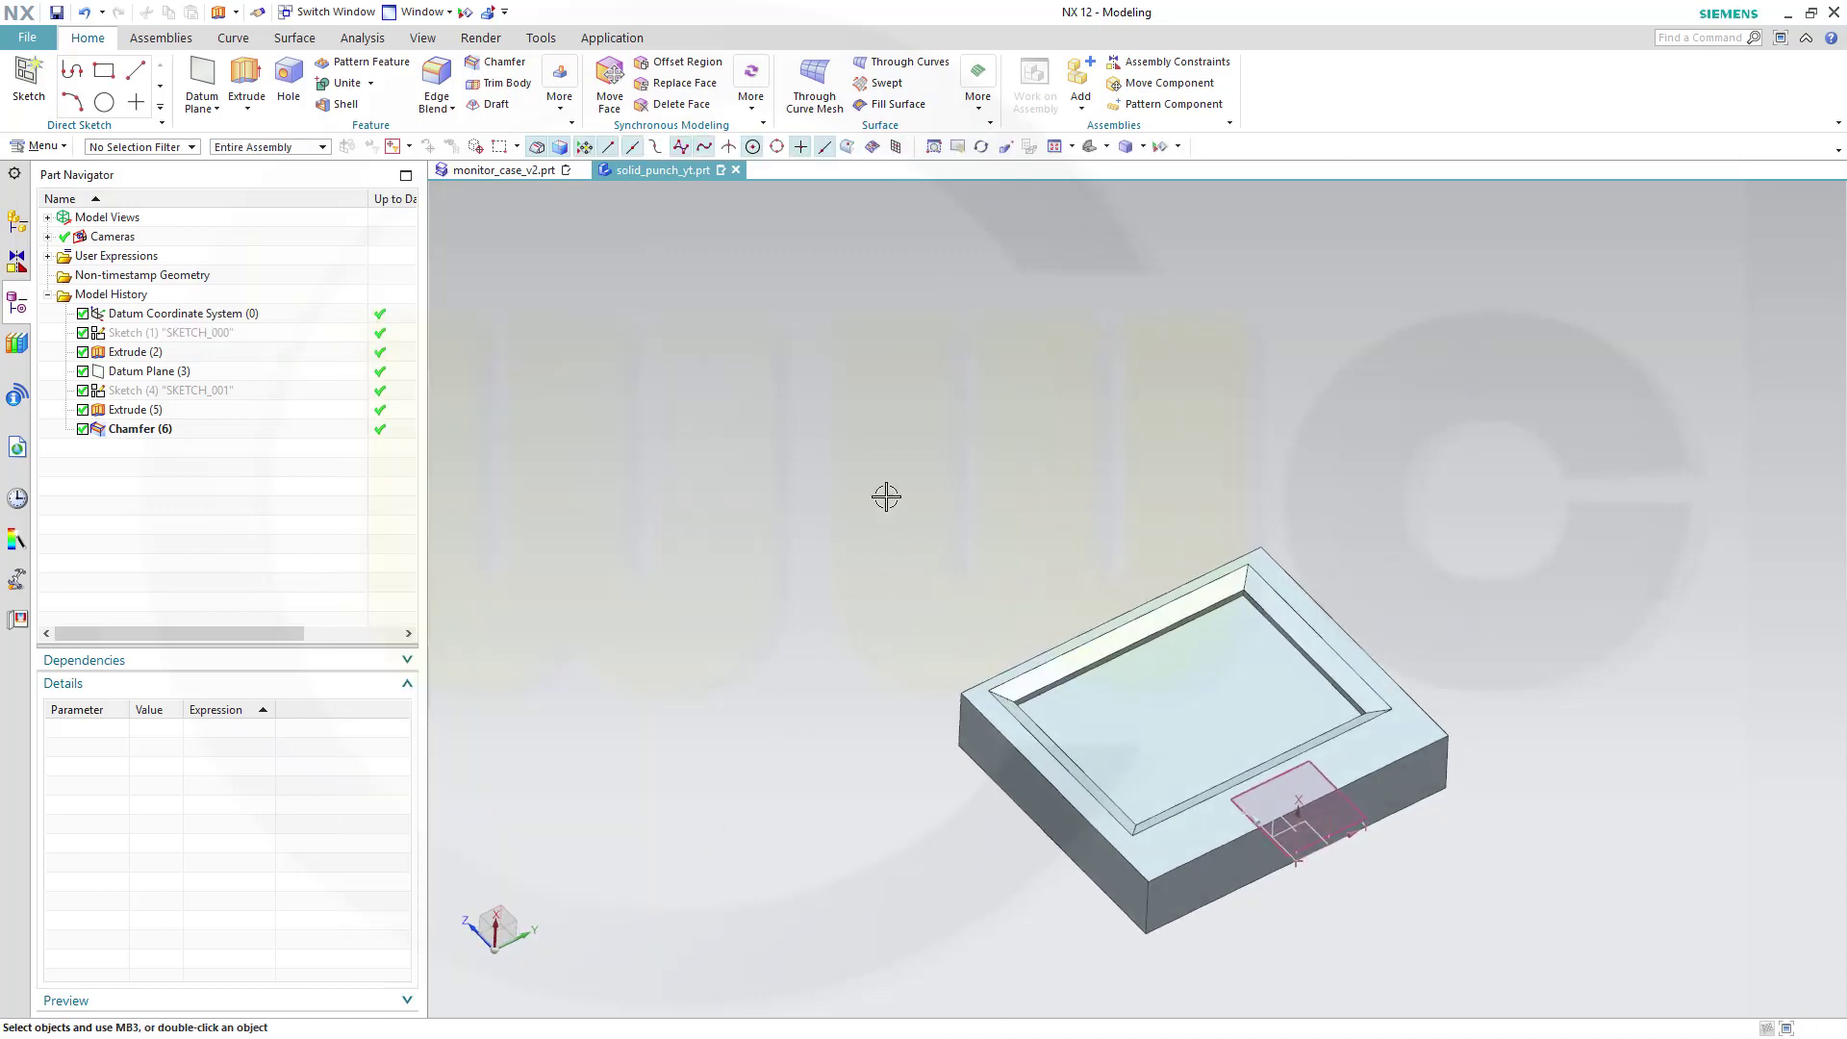
middle_click_drag(1544, 736, 1546, 703)
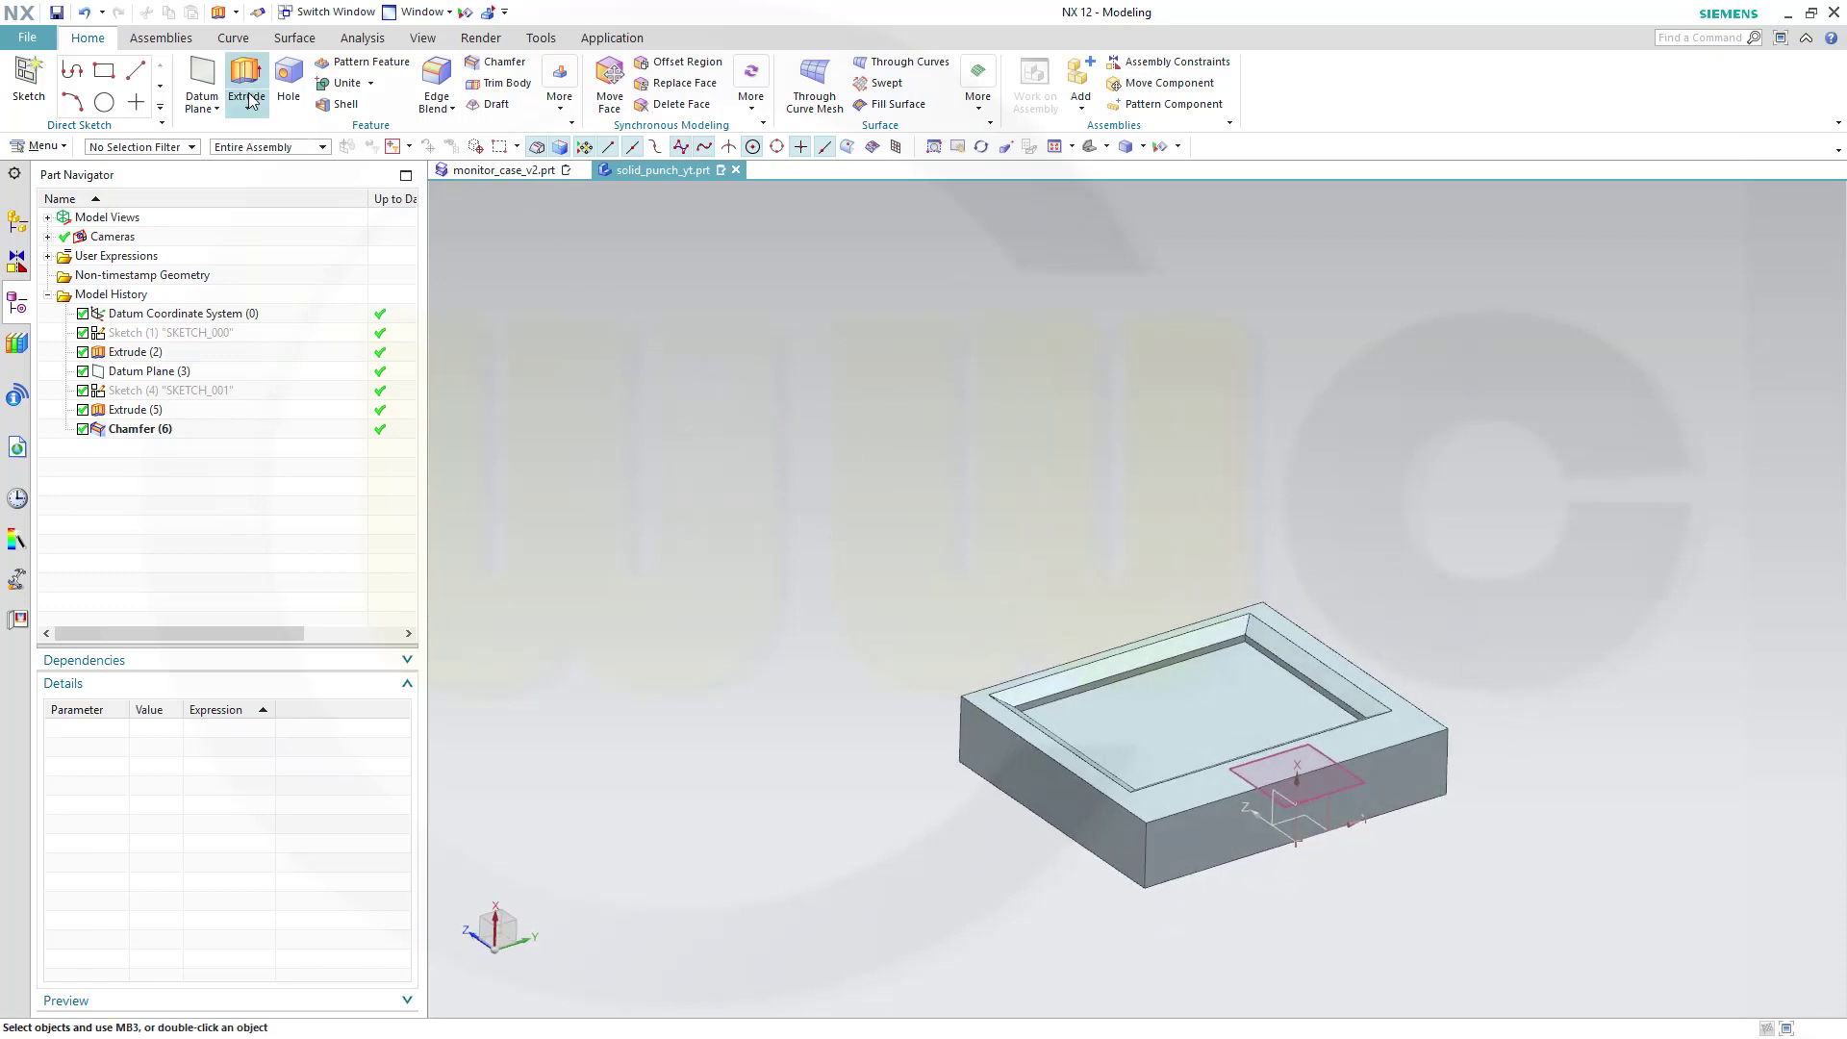
left_click(33, 113)
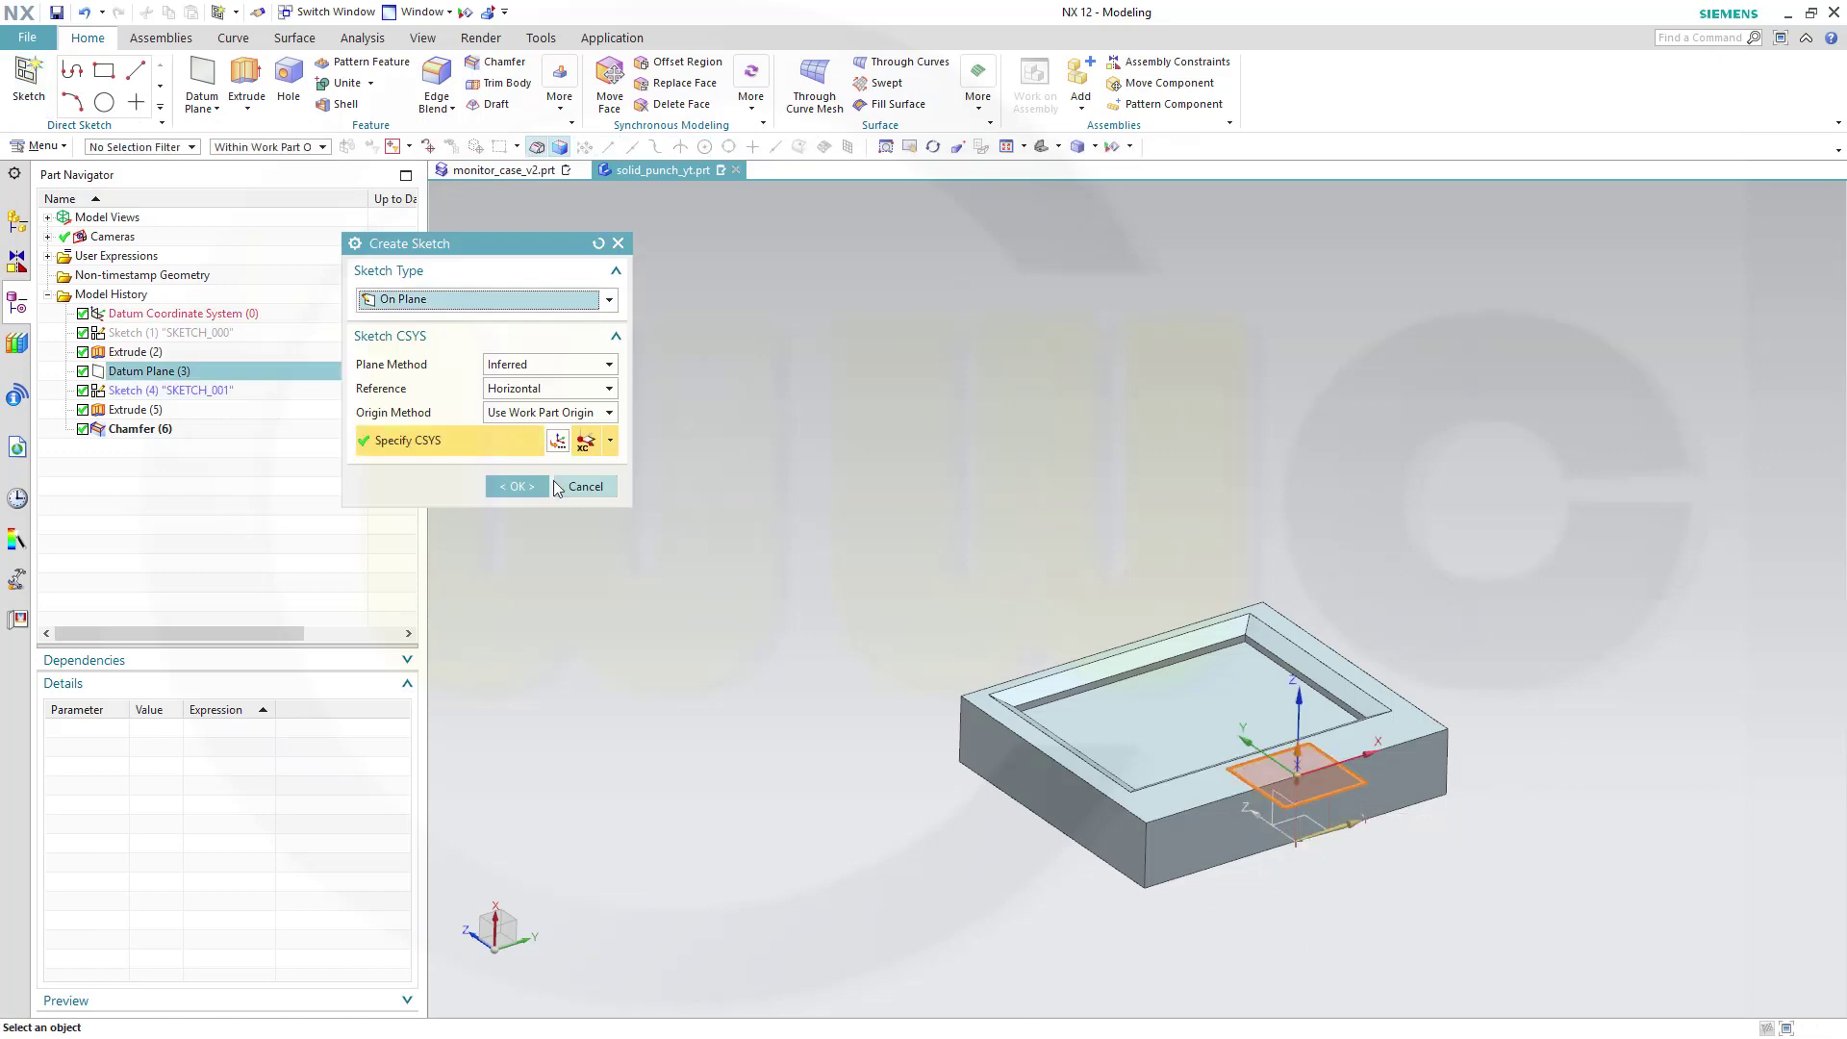
Project the case's four outer edges into the new datum-plane sketch.
left_click(516, 486)
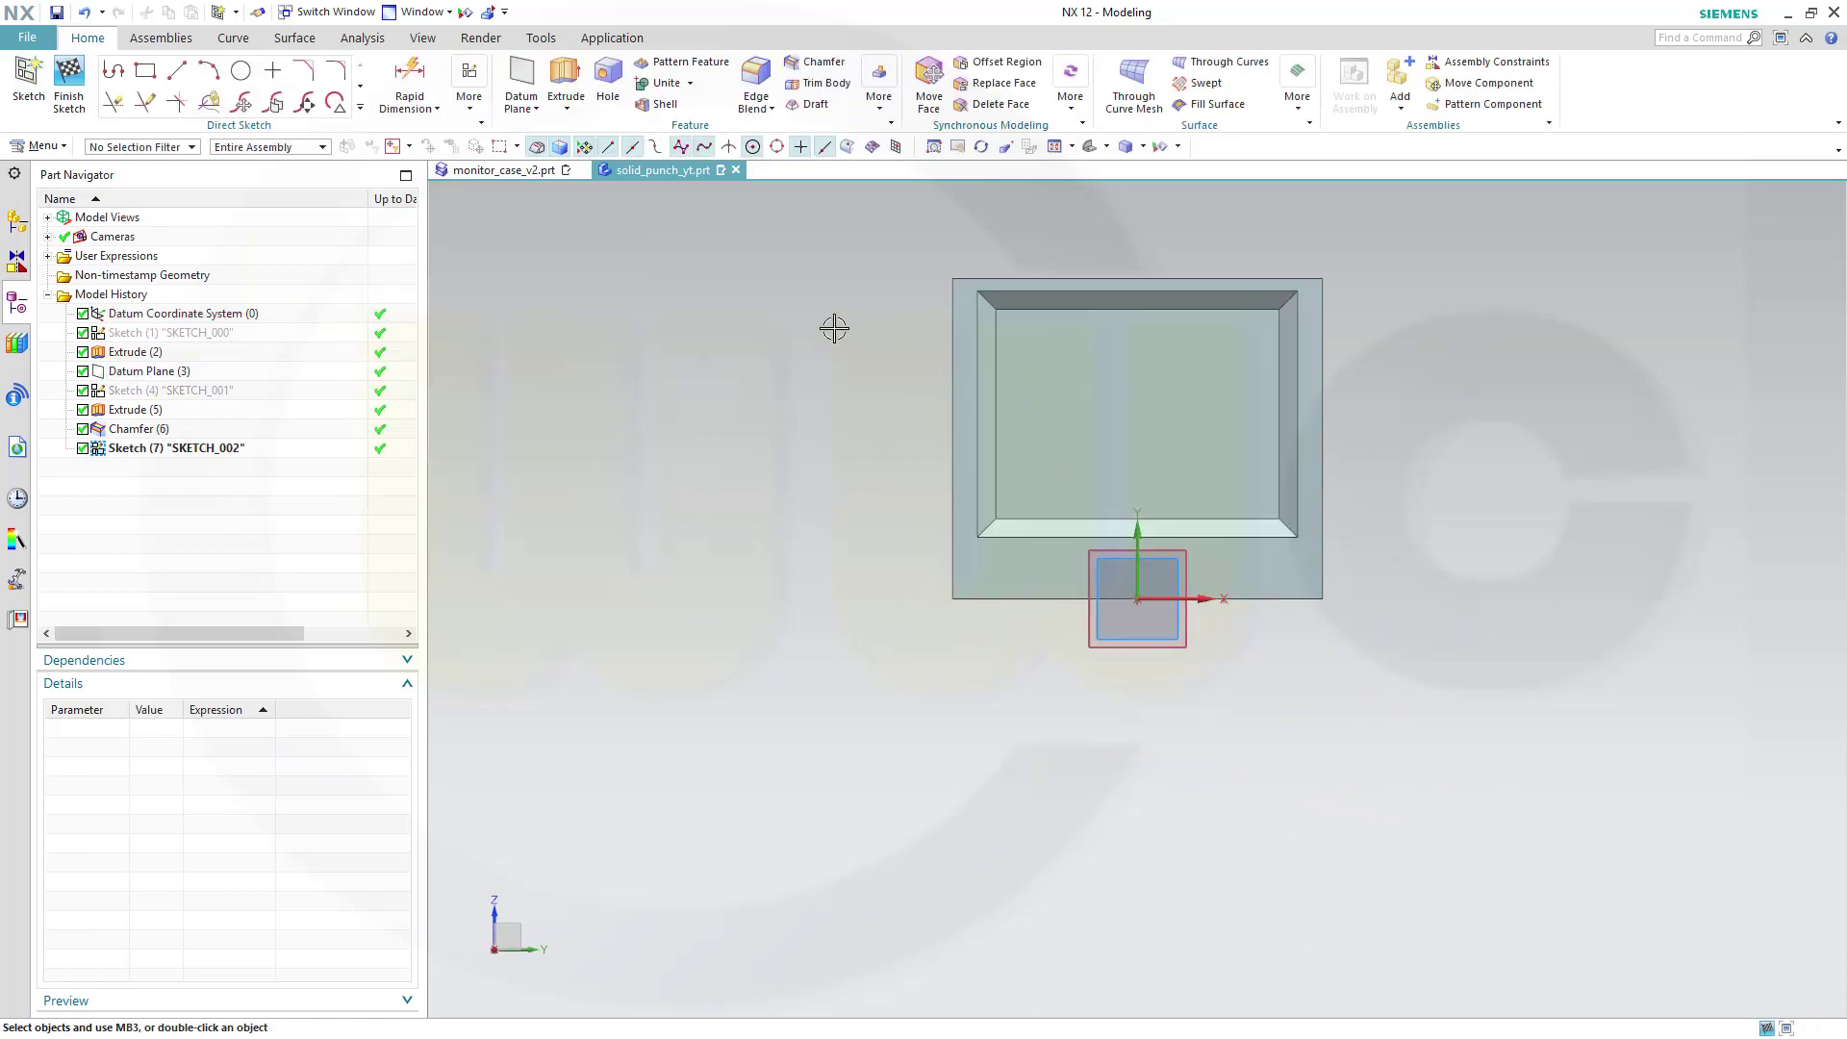
middle_click_drag(837, 327, 819, 522, "shift")
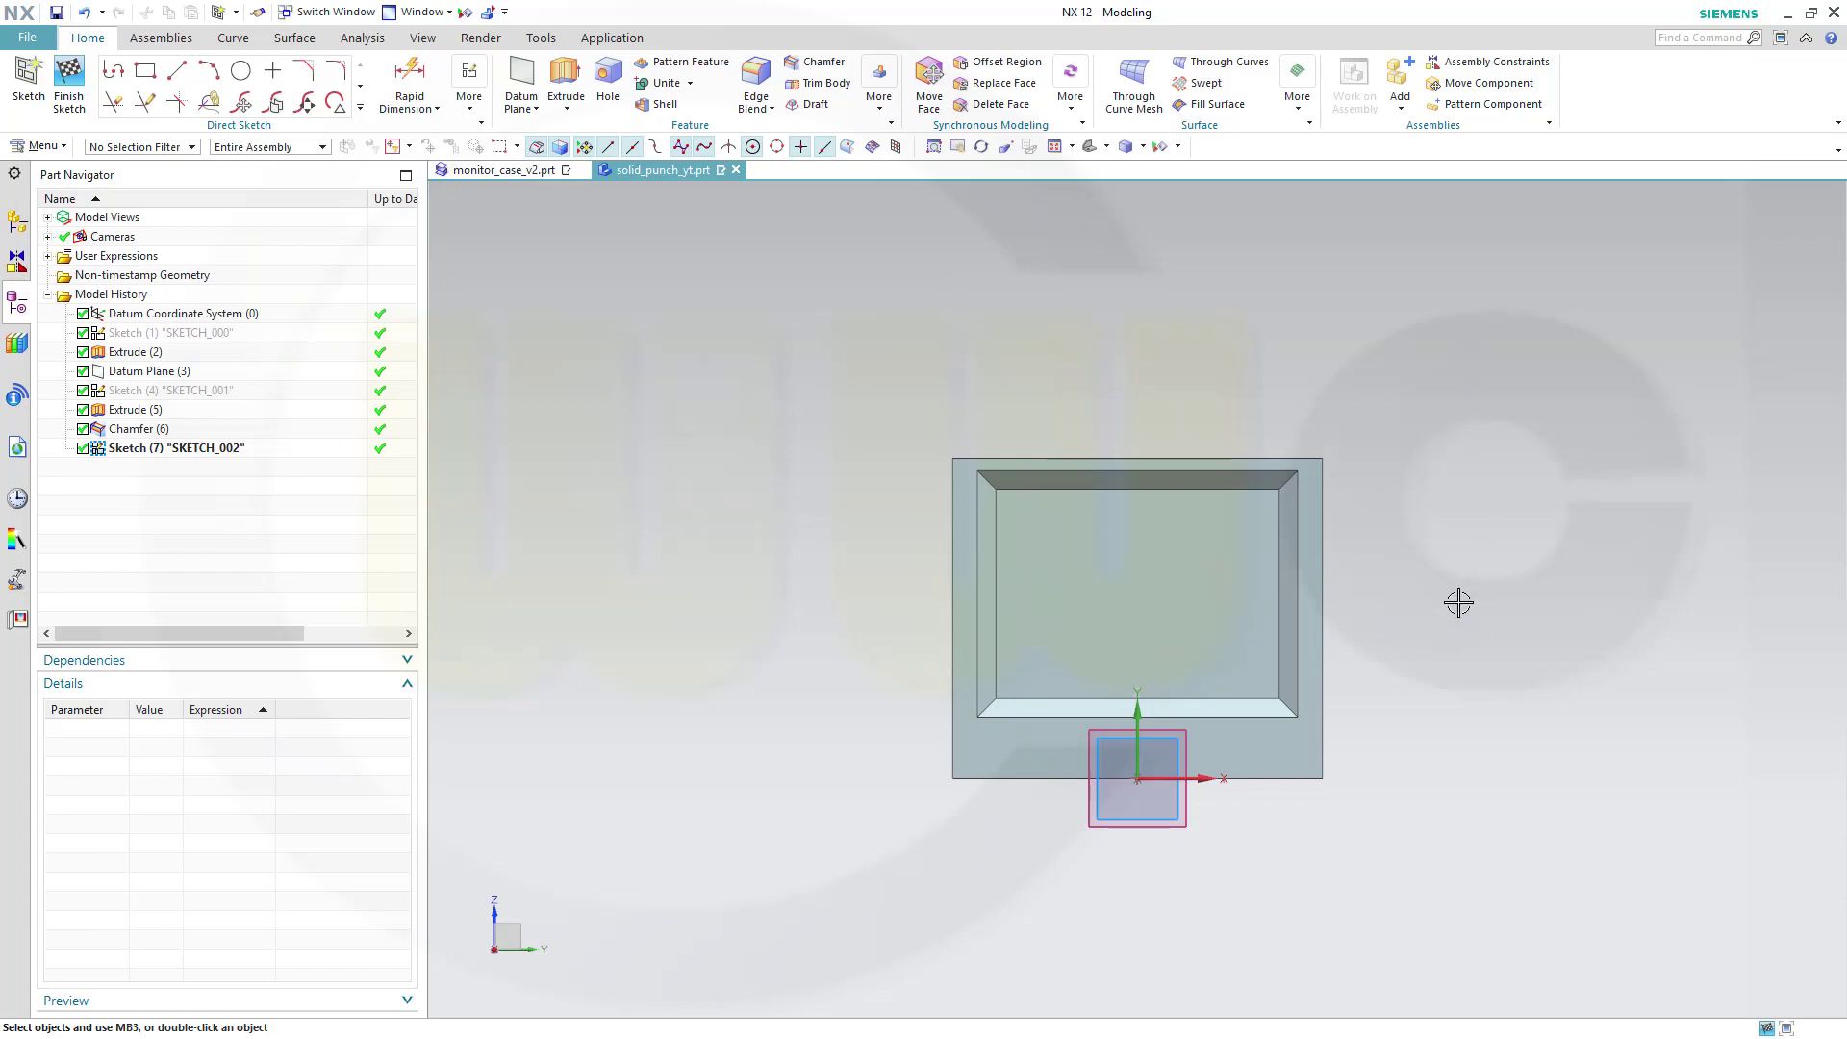
left_click(361, 109)
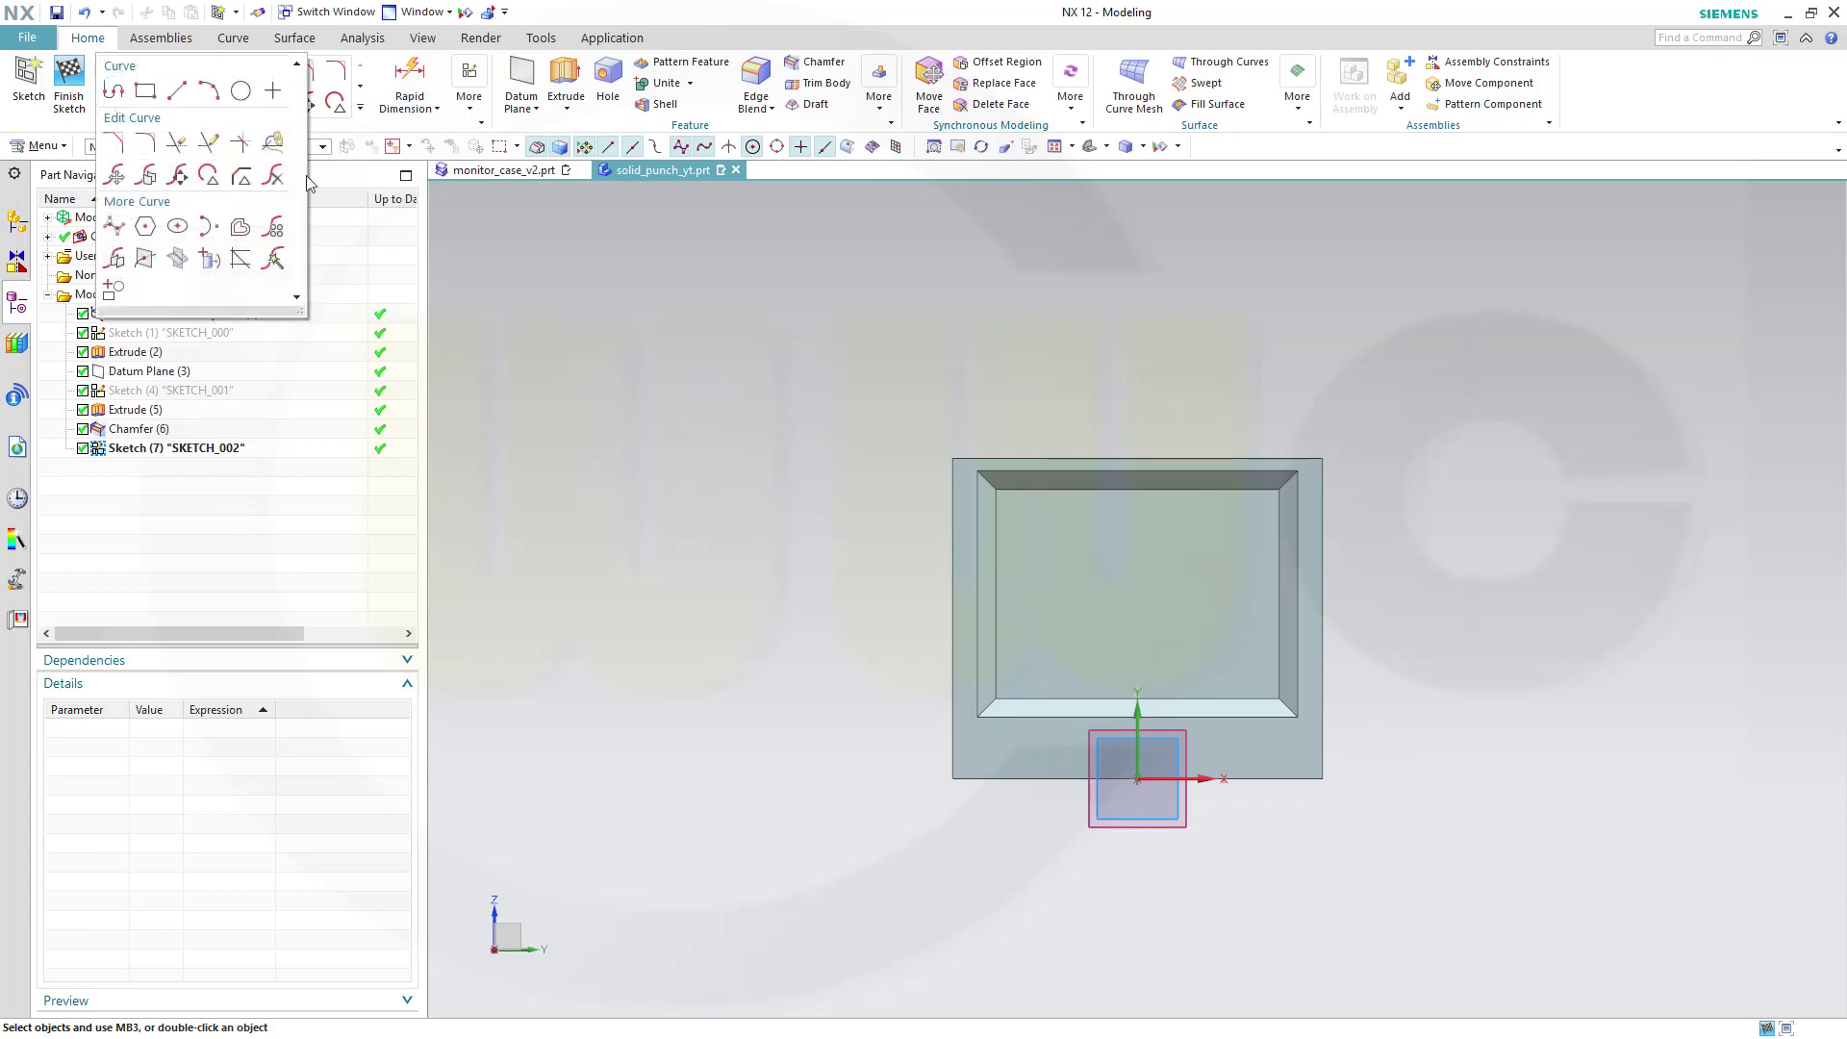
left_click(210, 260)
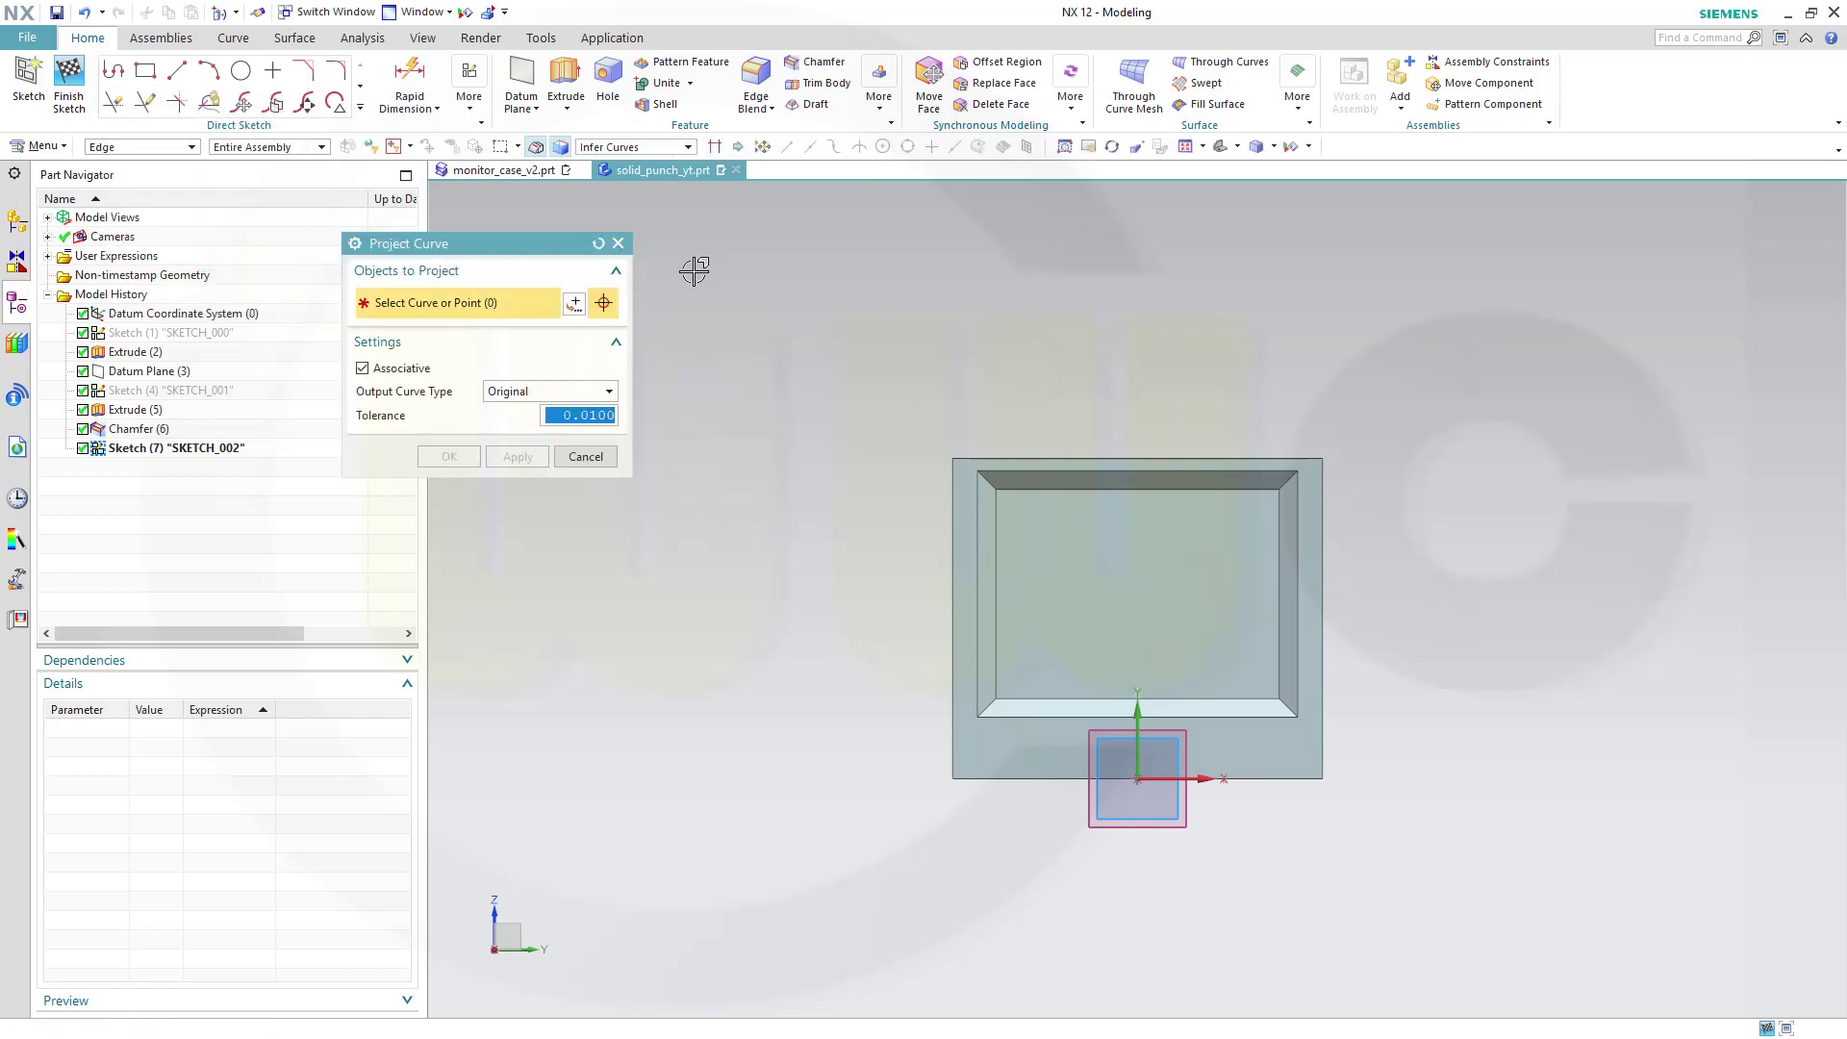
left_click(1028, 448)
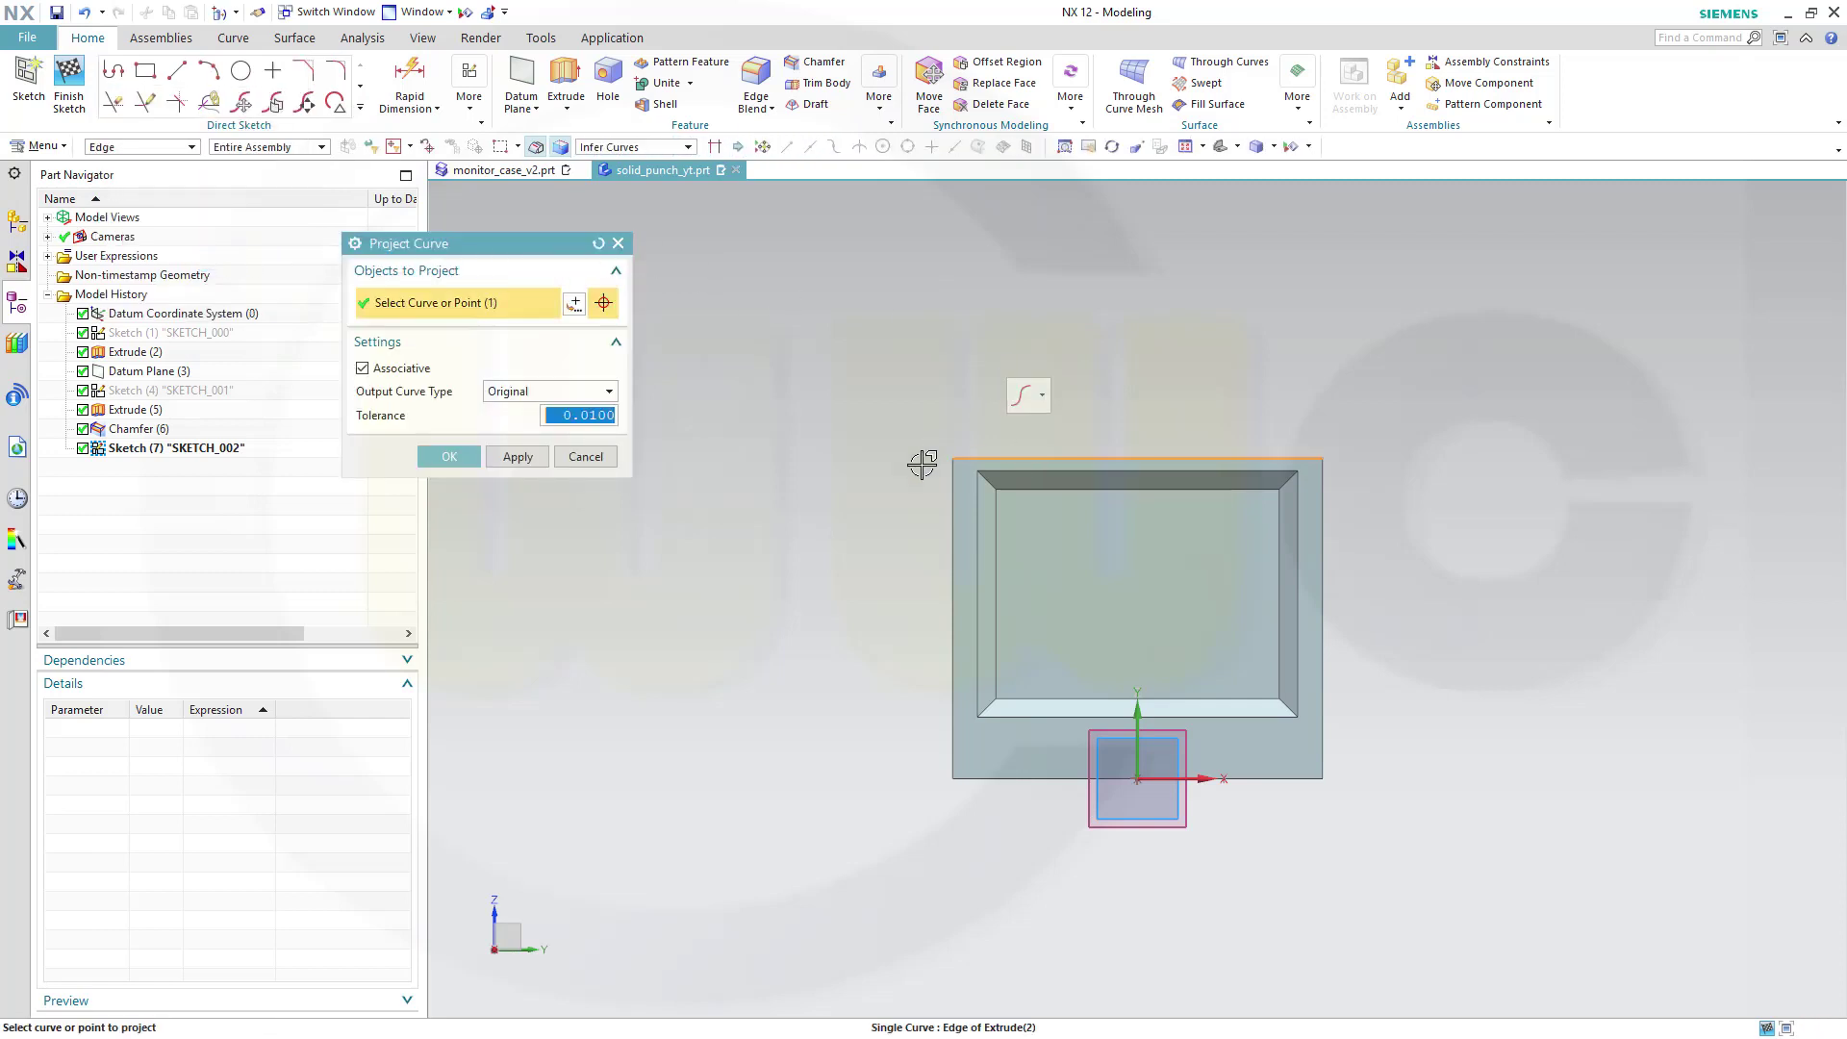
left_click(949, 516)
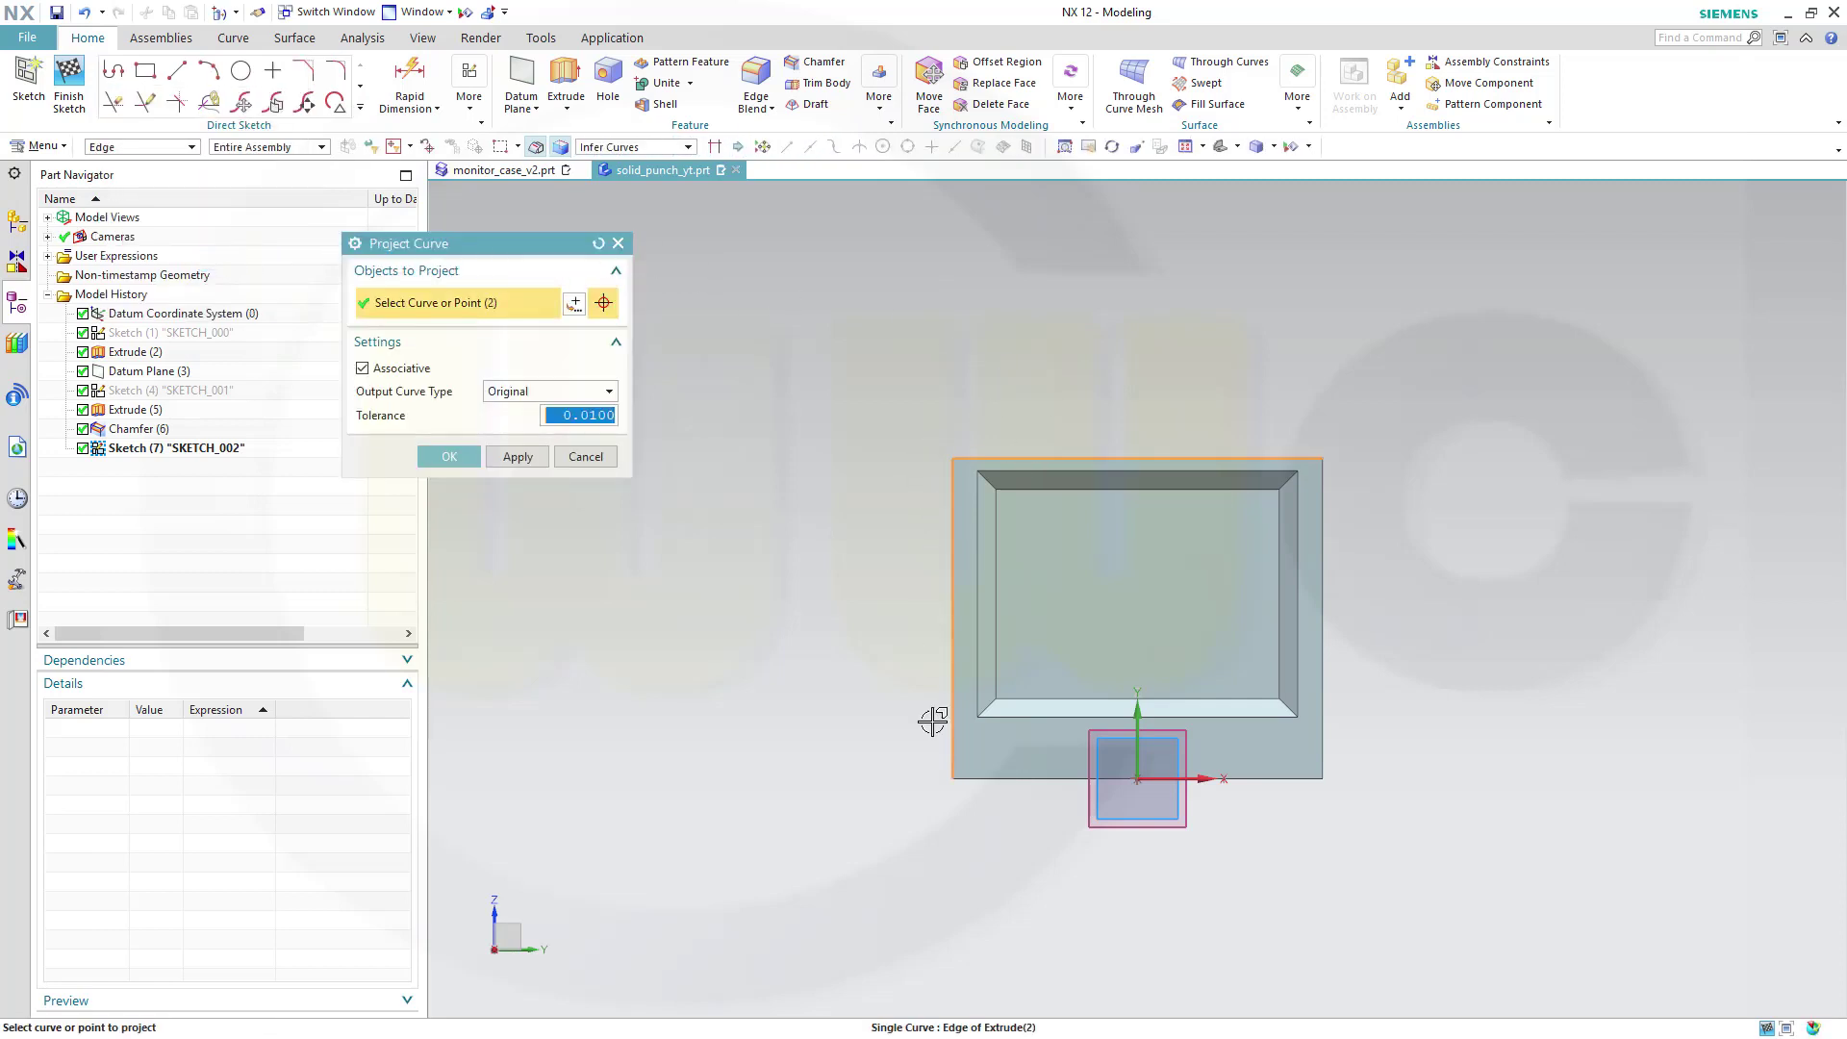
left_click(1014, 778)
left_click(1320, 644)
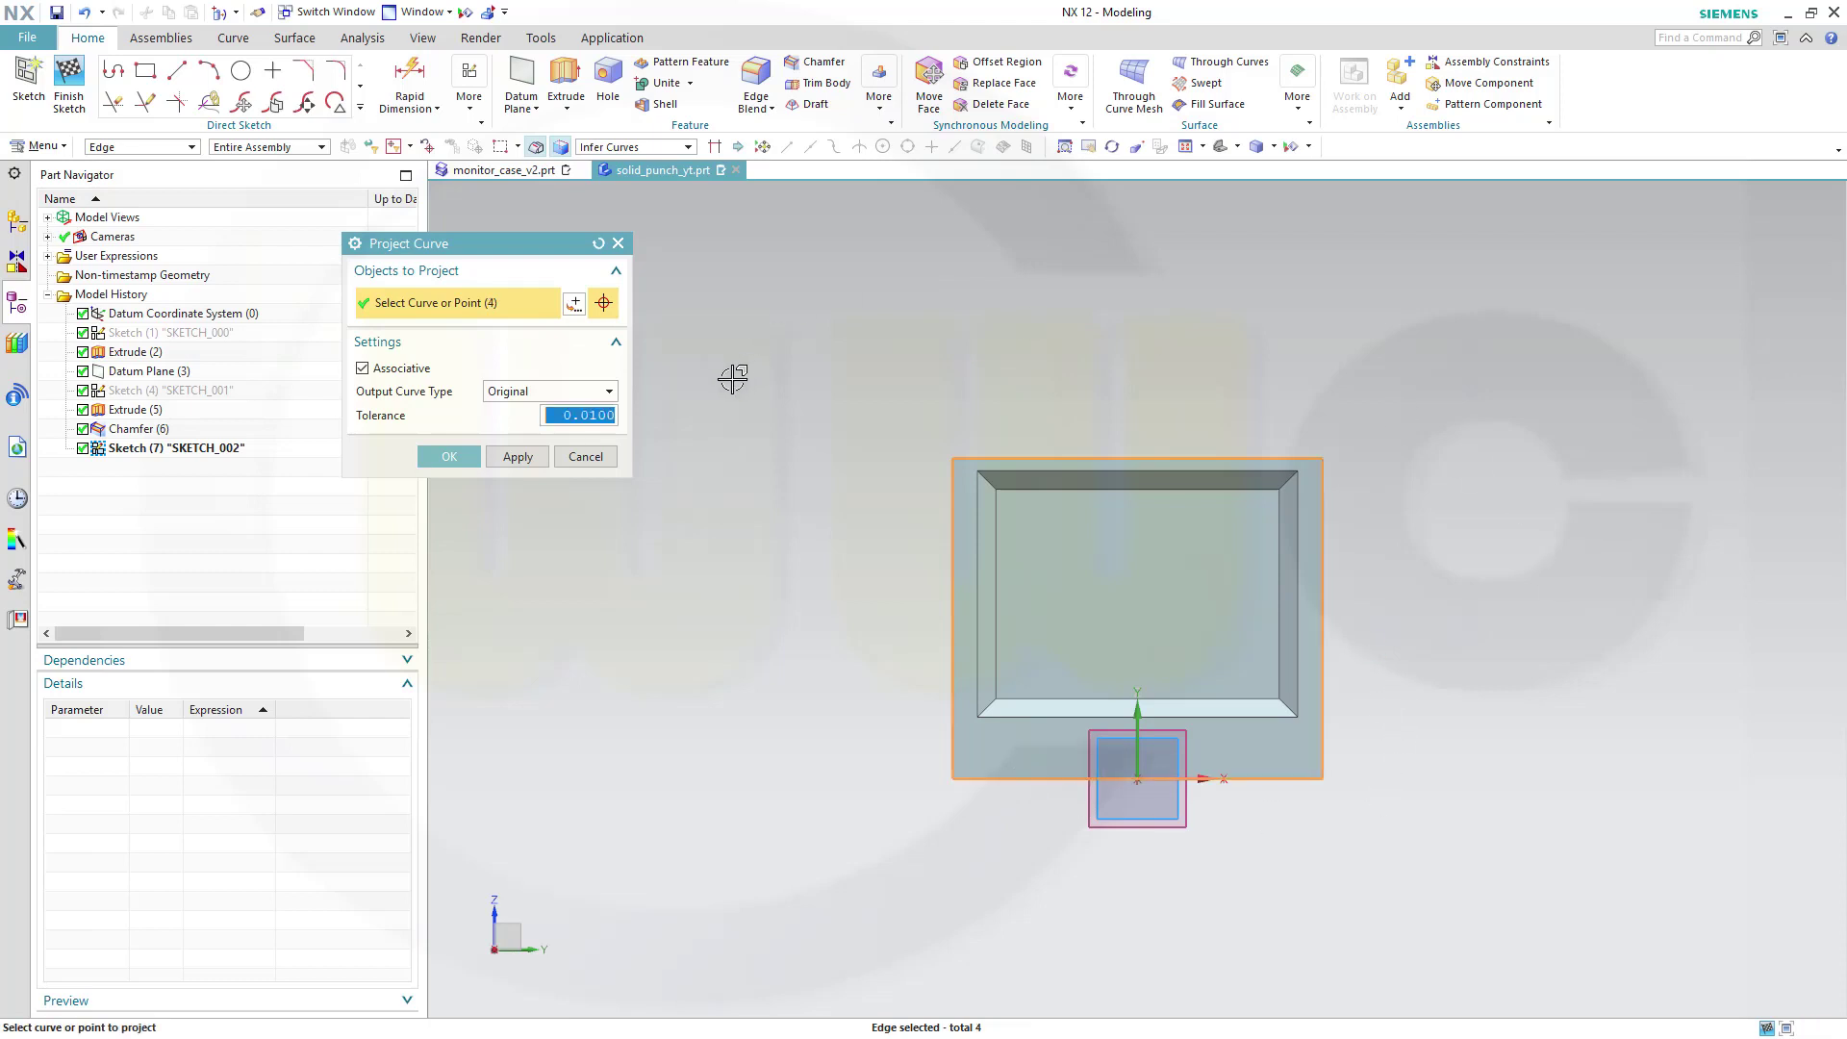
left_click(501, 449)
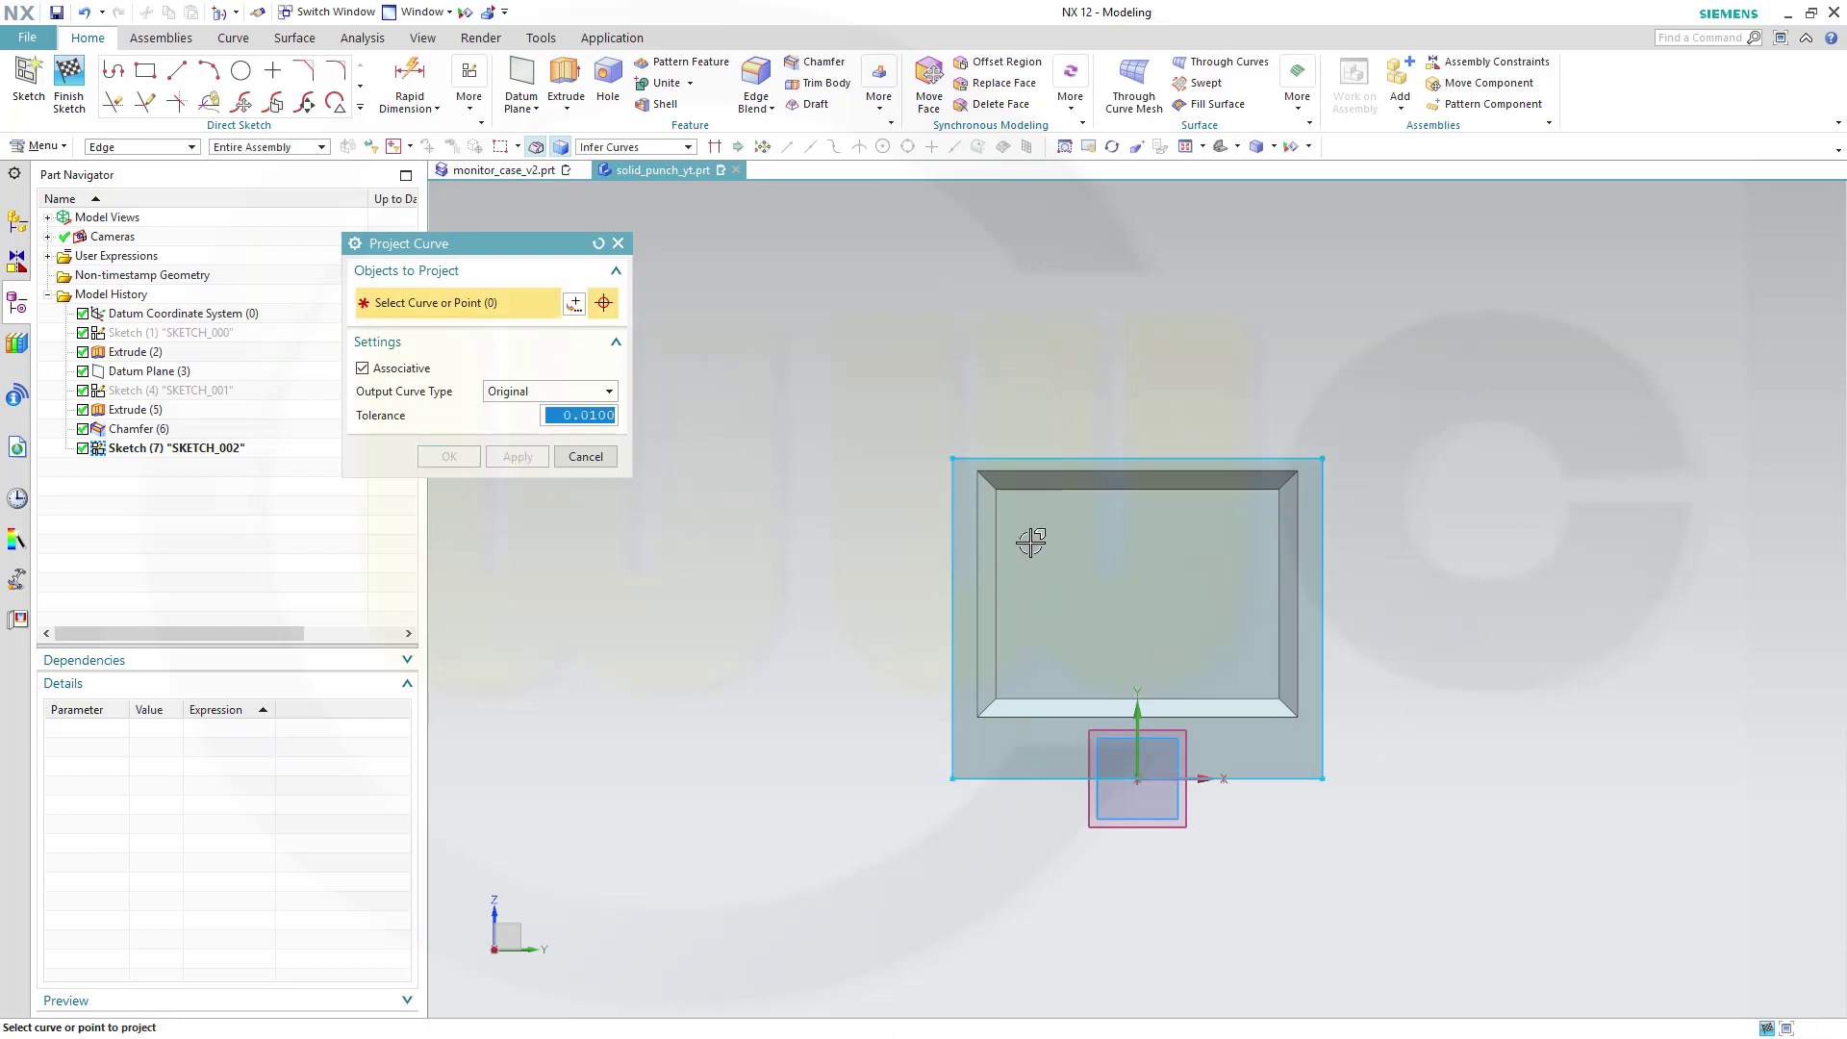
Project the recess's inner rim edges into SKETCH_002.
left_click(1023, 472)
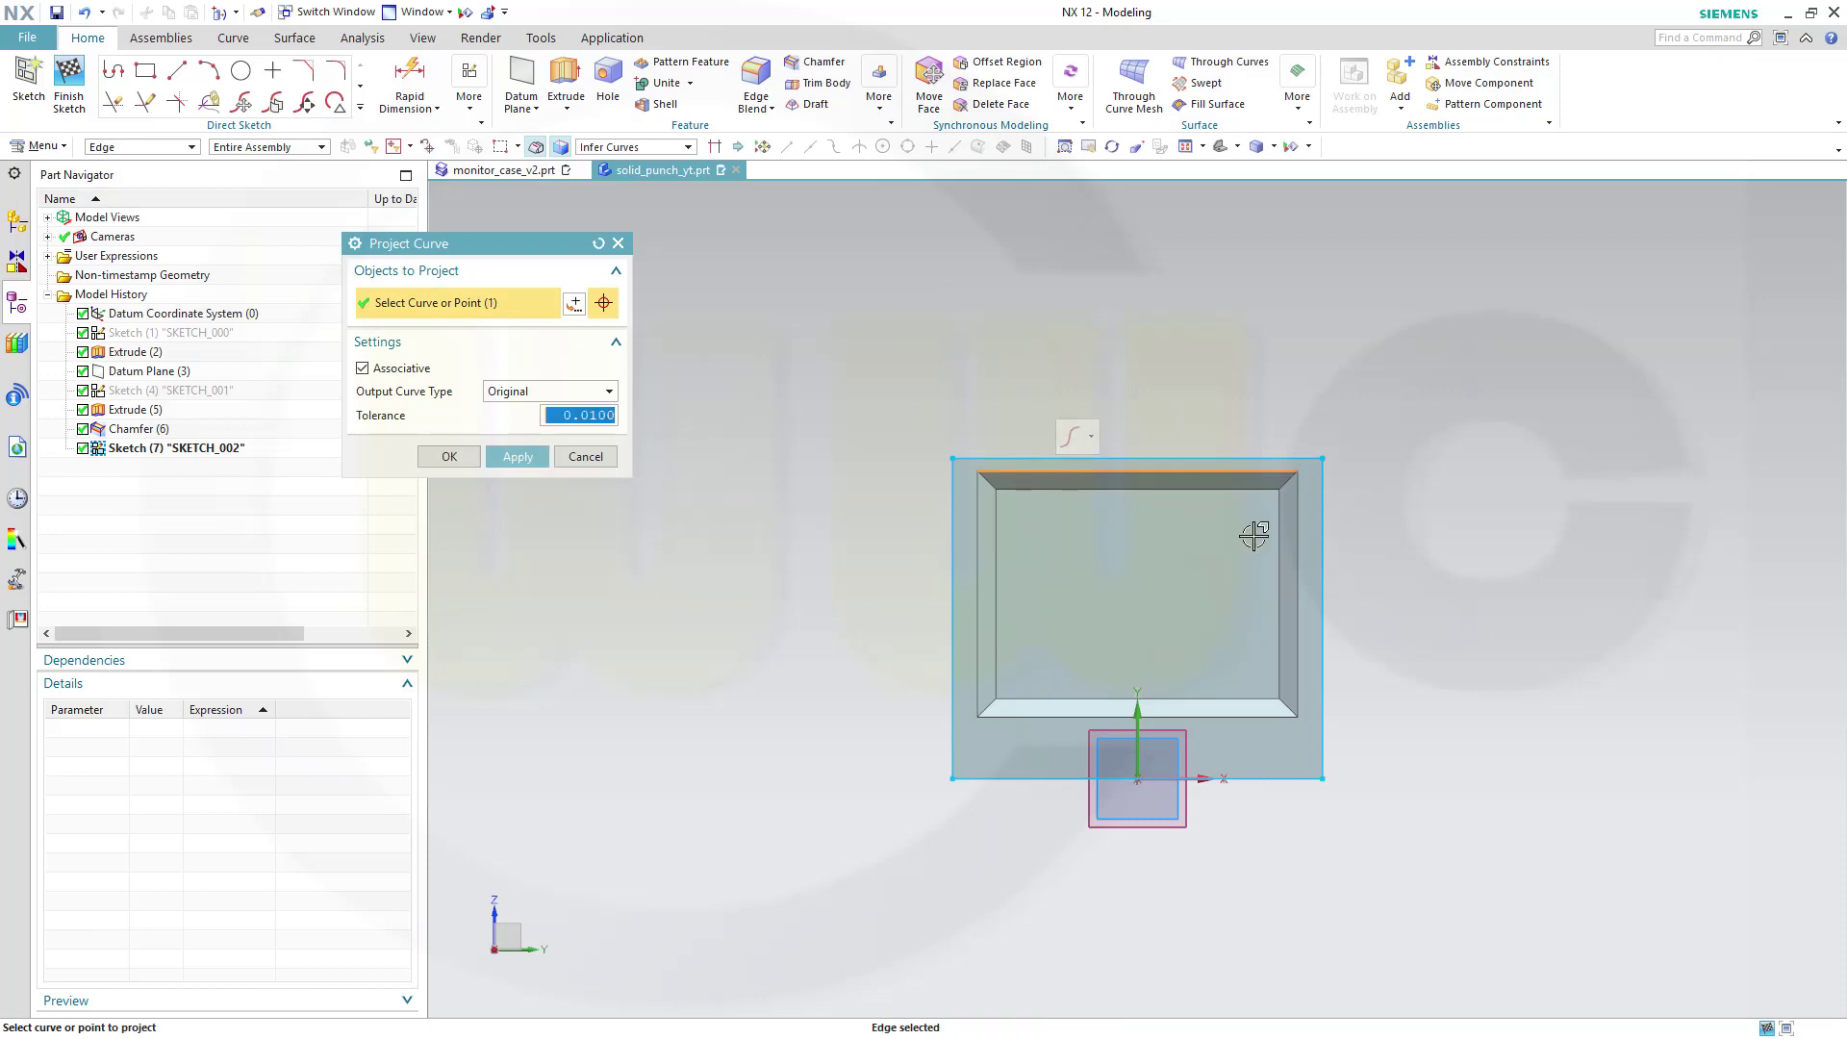
left_click(1299, 562)
left_click(1228, 716)
left_click(452, 458)
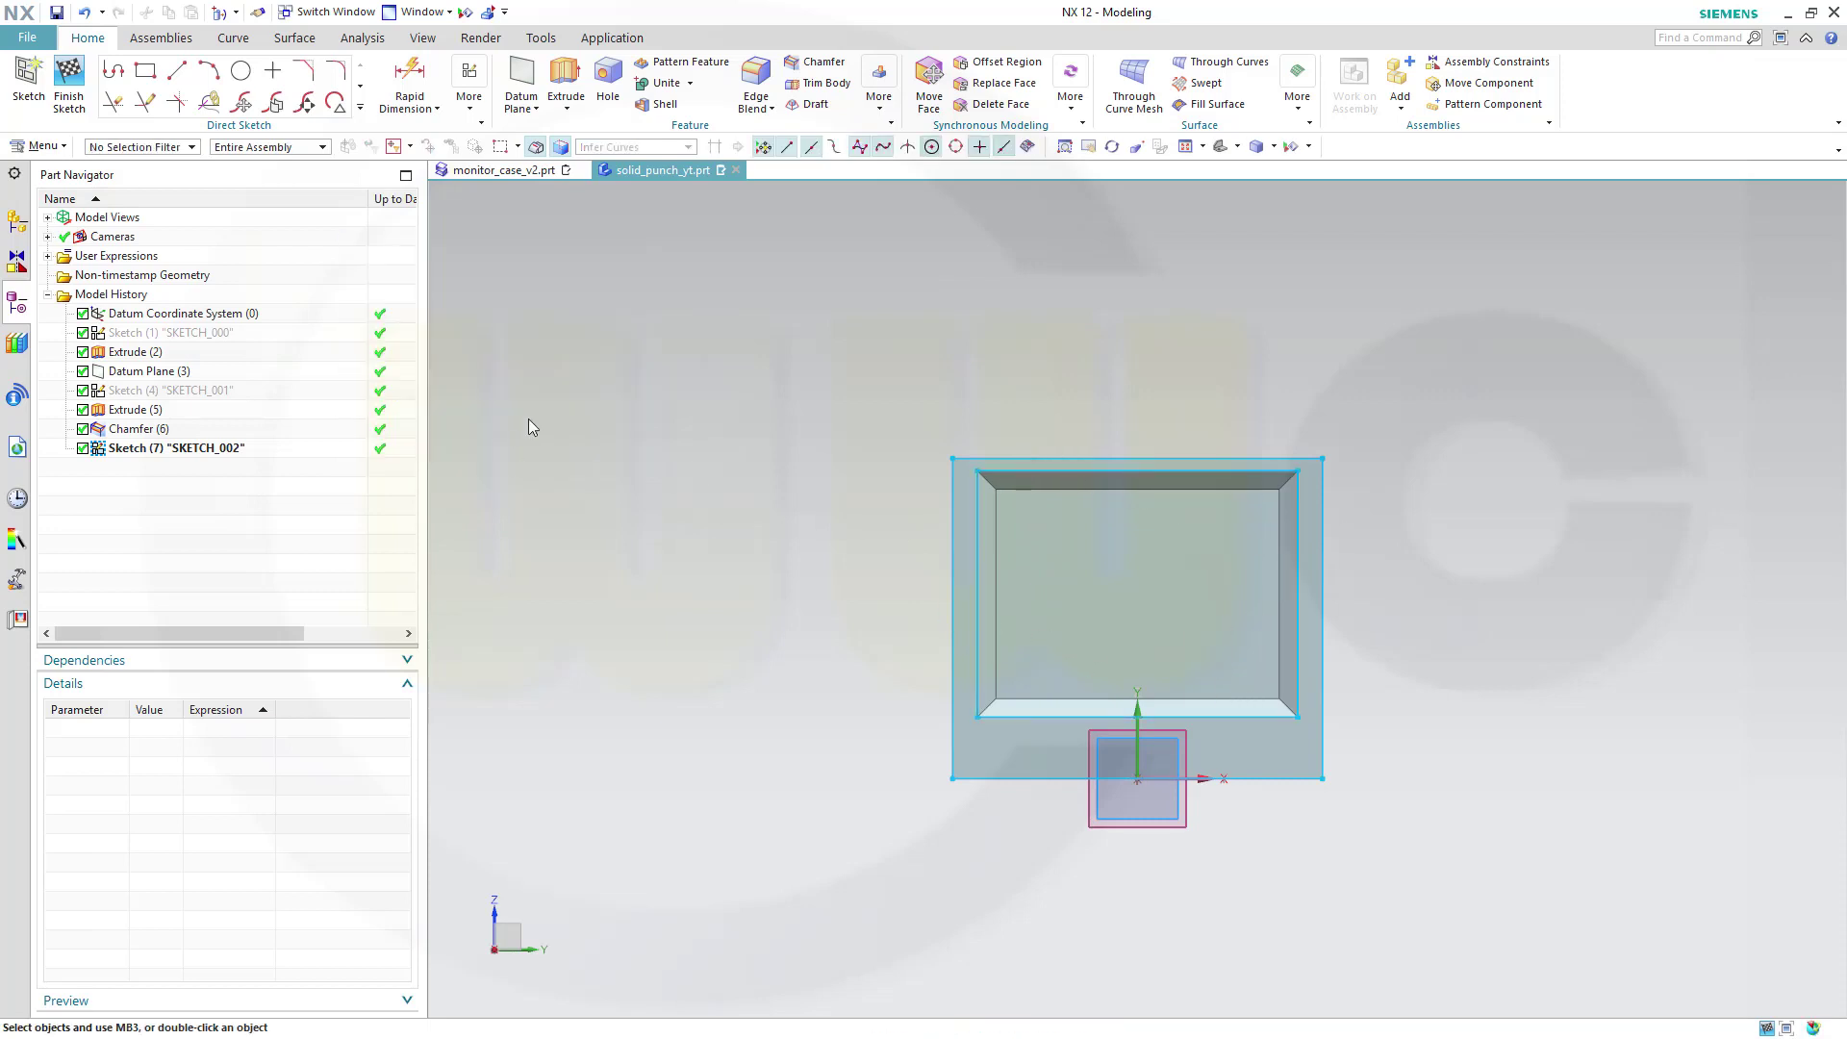
Finish the sketch and extrude SKETCH_002's projected outlines 30 mm.
middle_click_drag(769, 504, 805, 477)
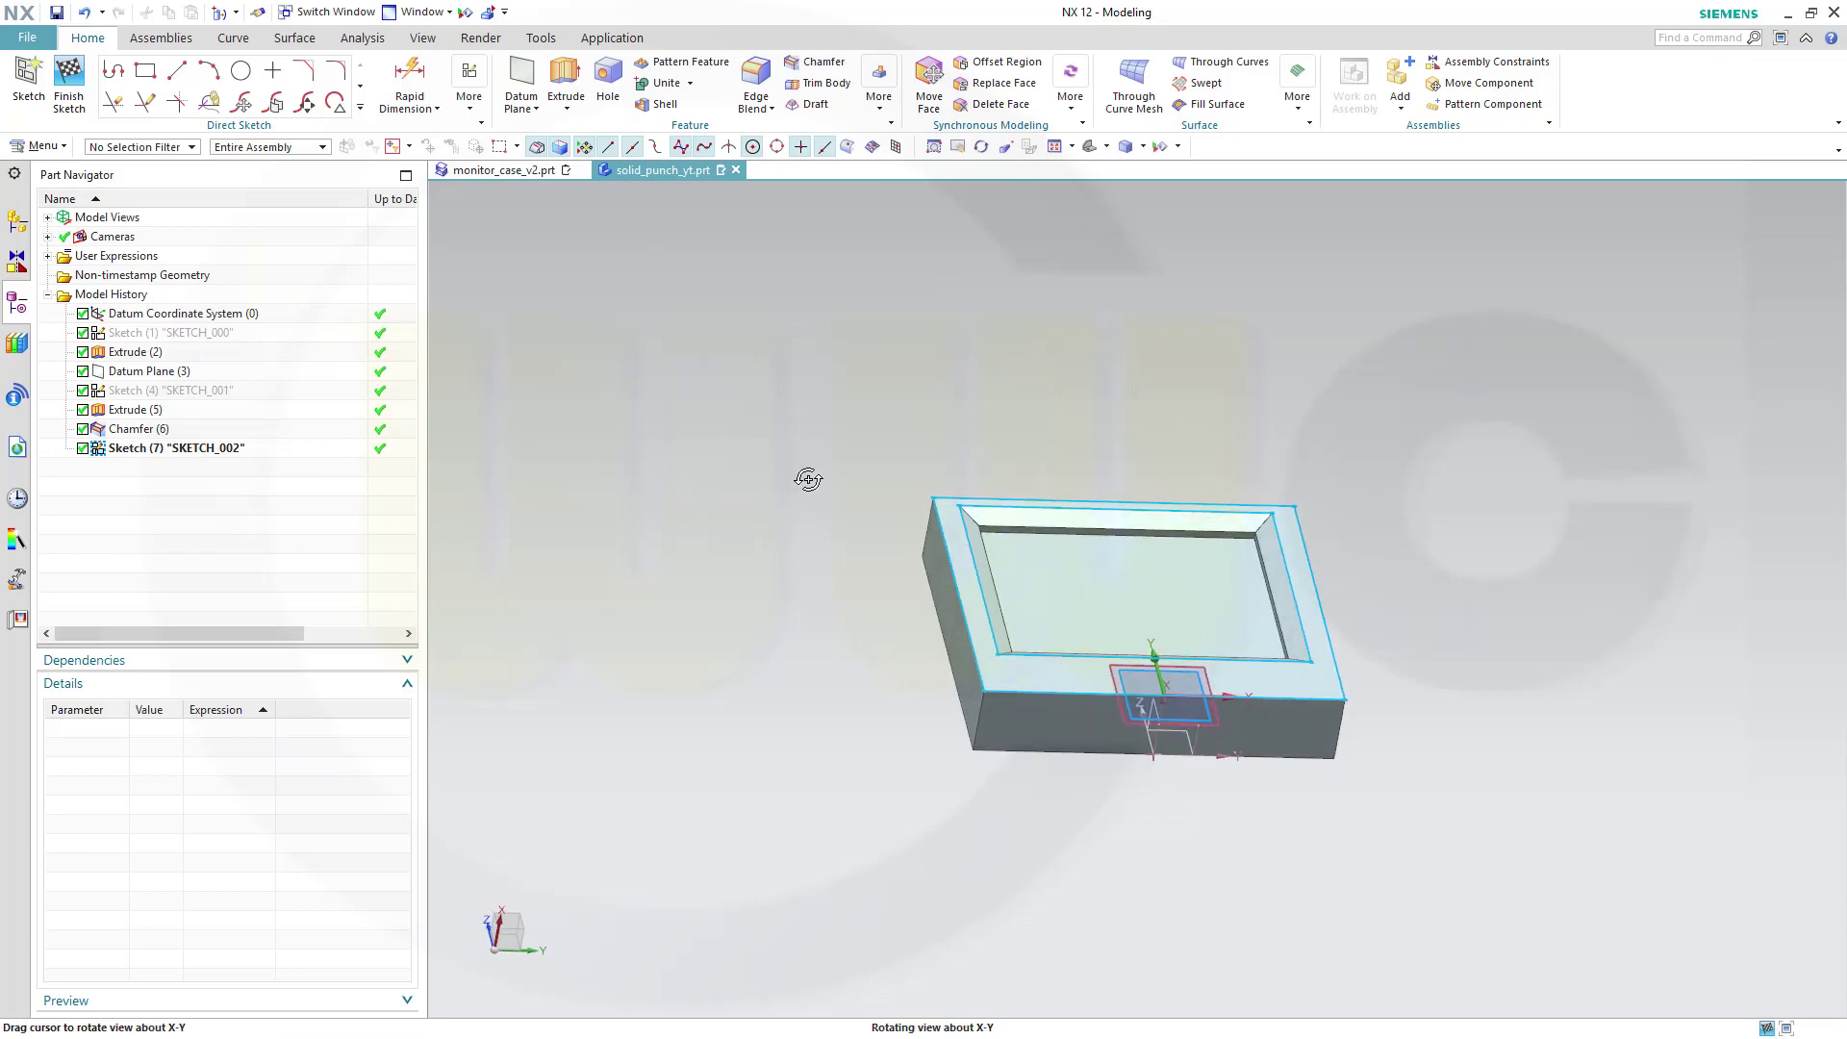
left_click(68, 84)
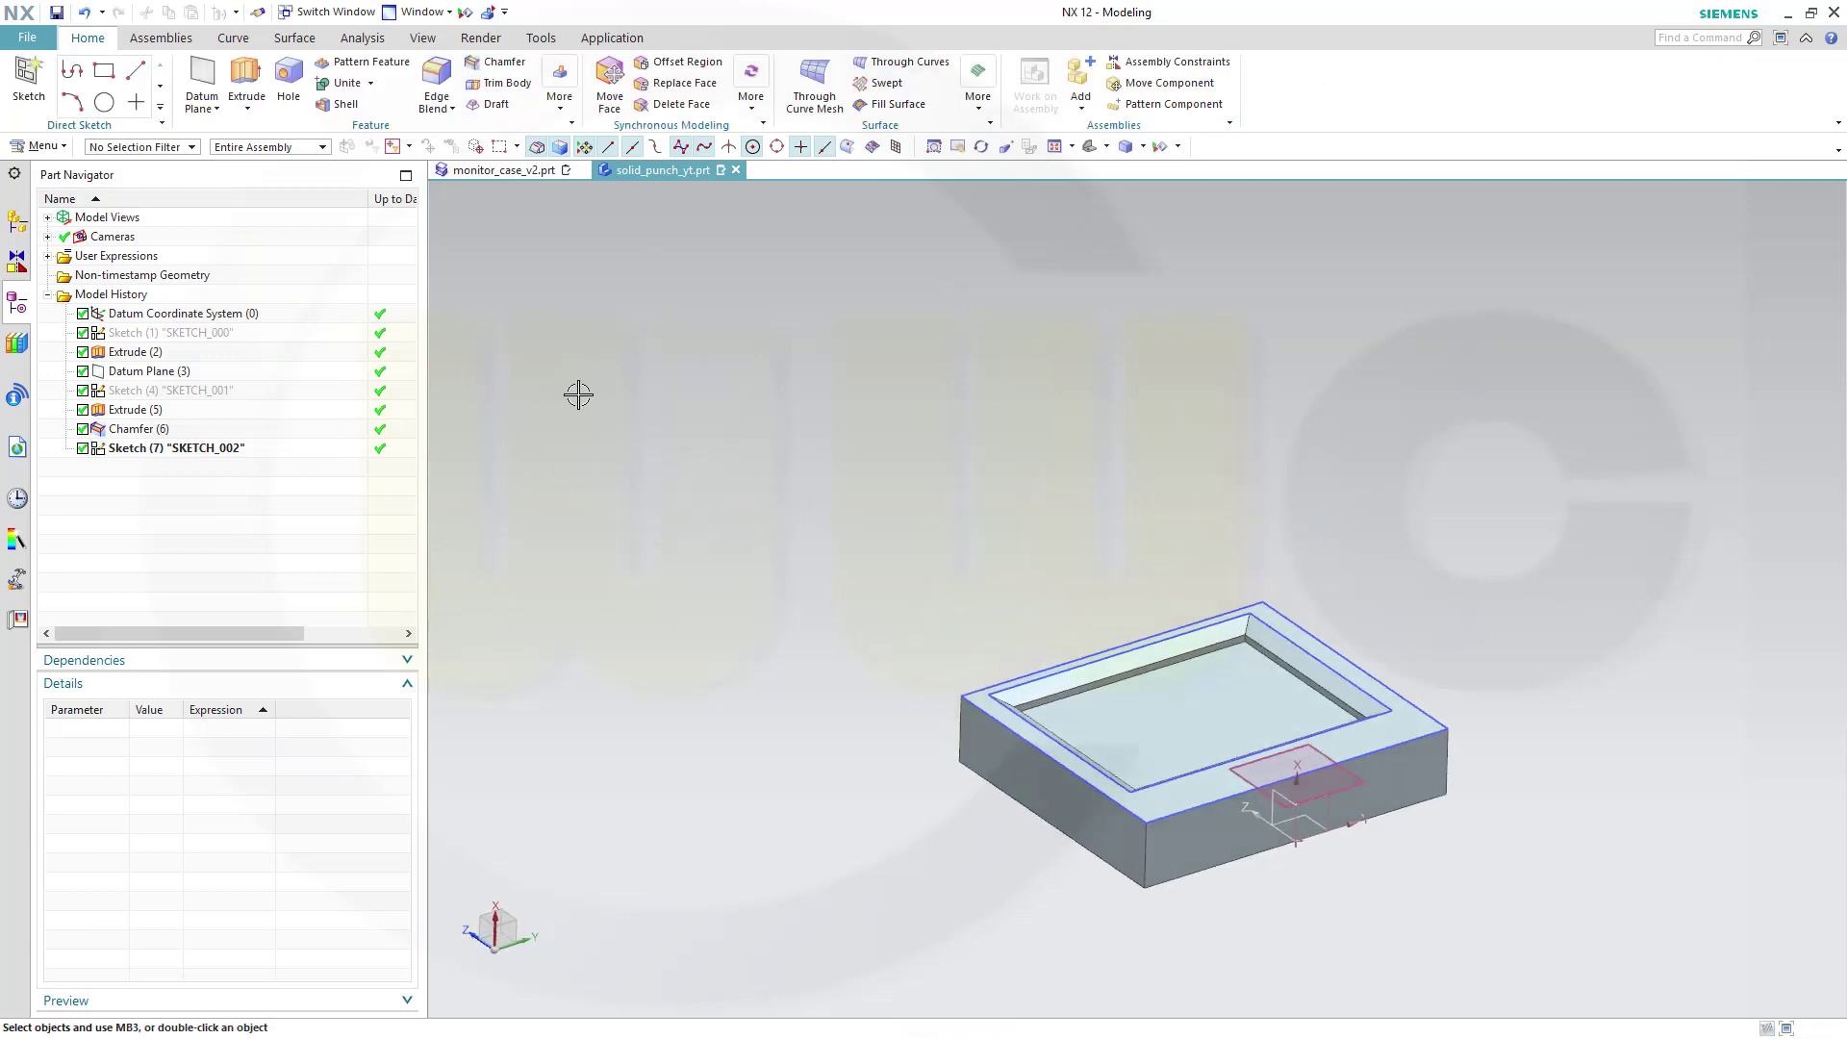
left_click(246, 85)
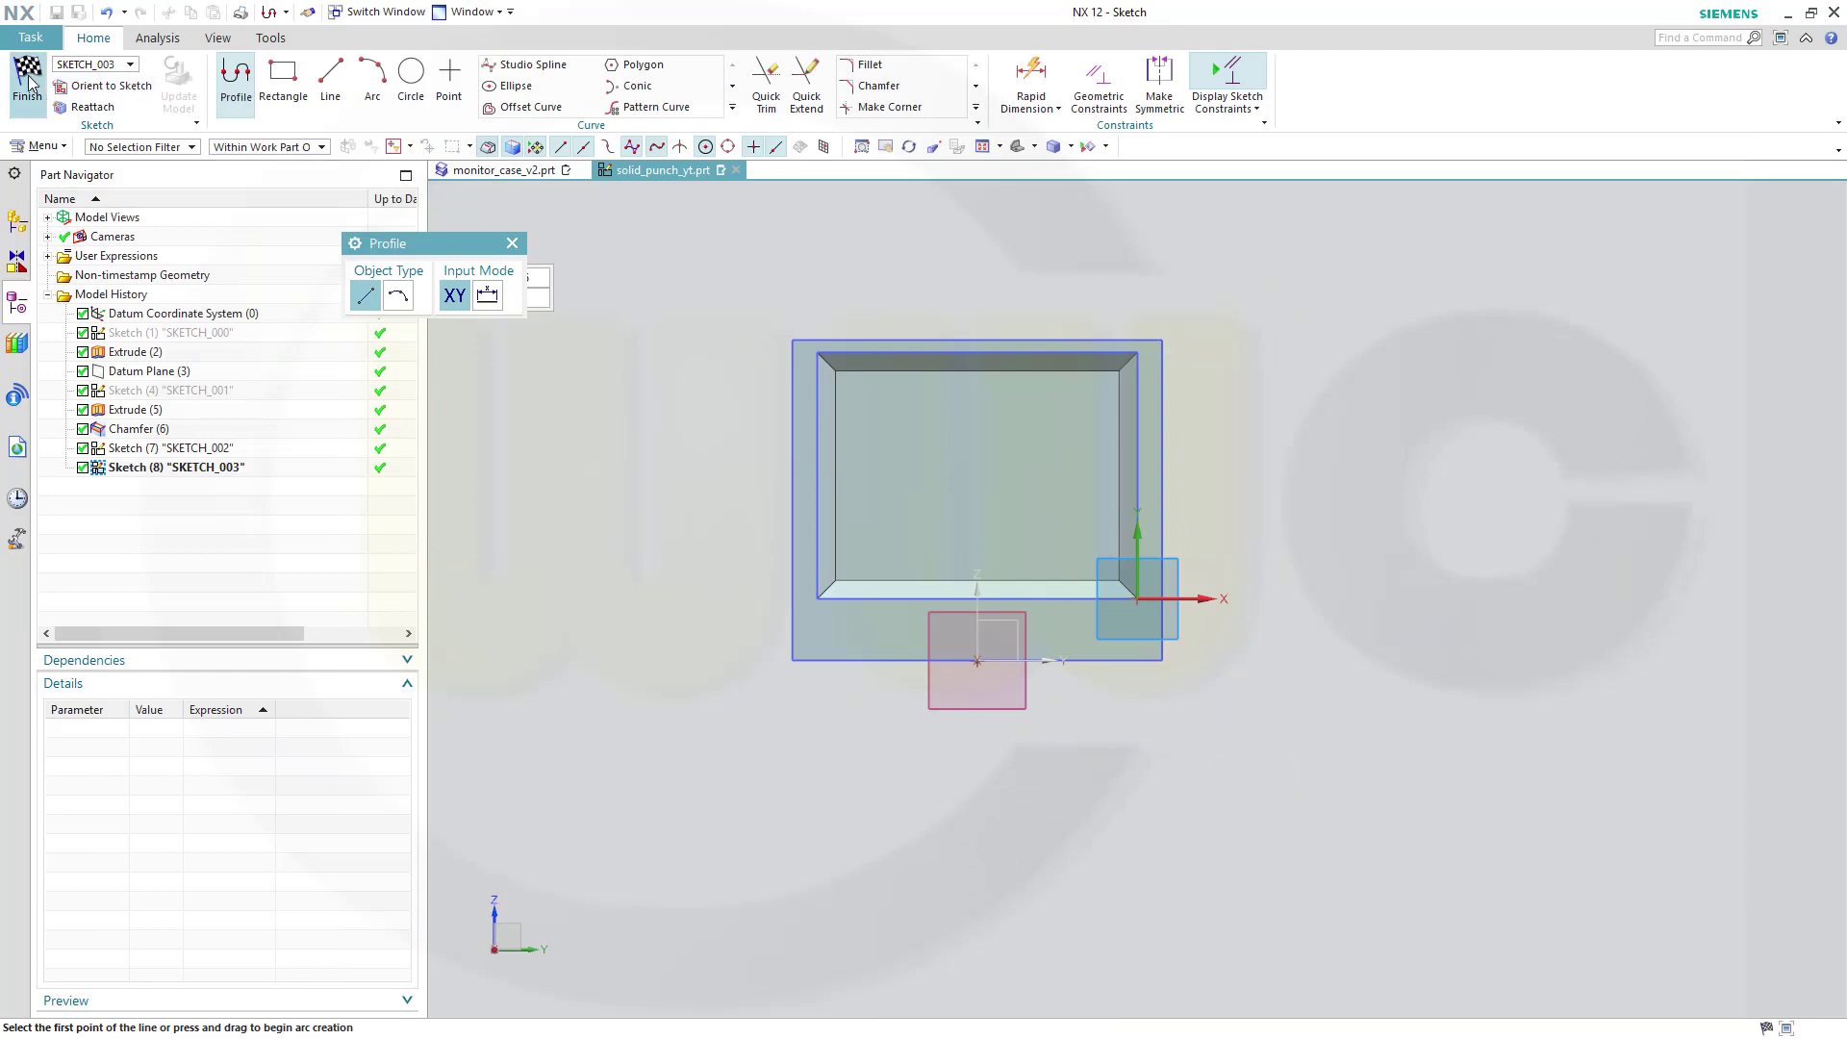
left_click(27, 77)
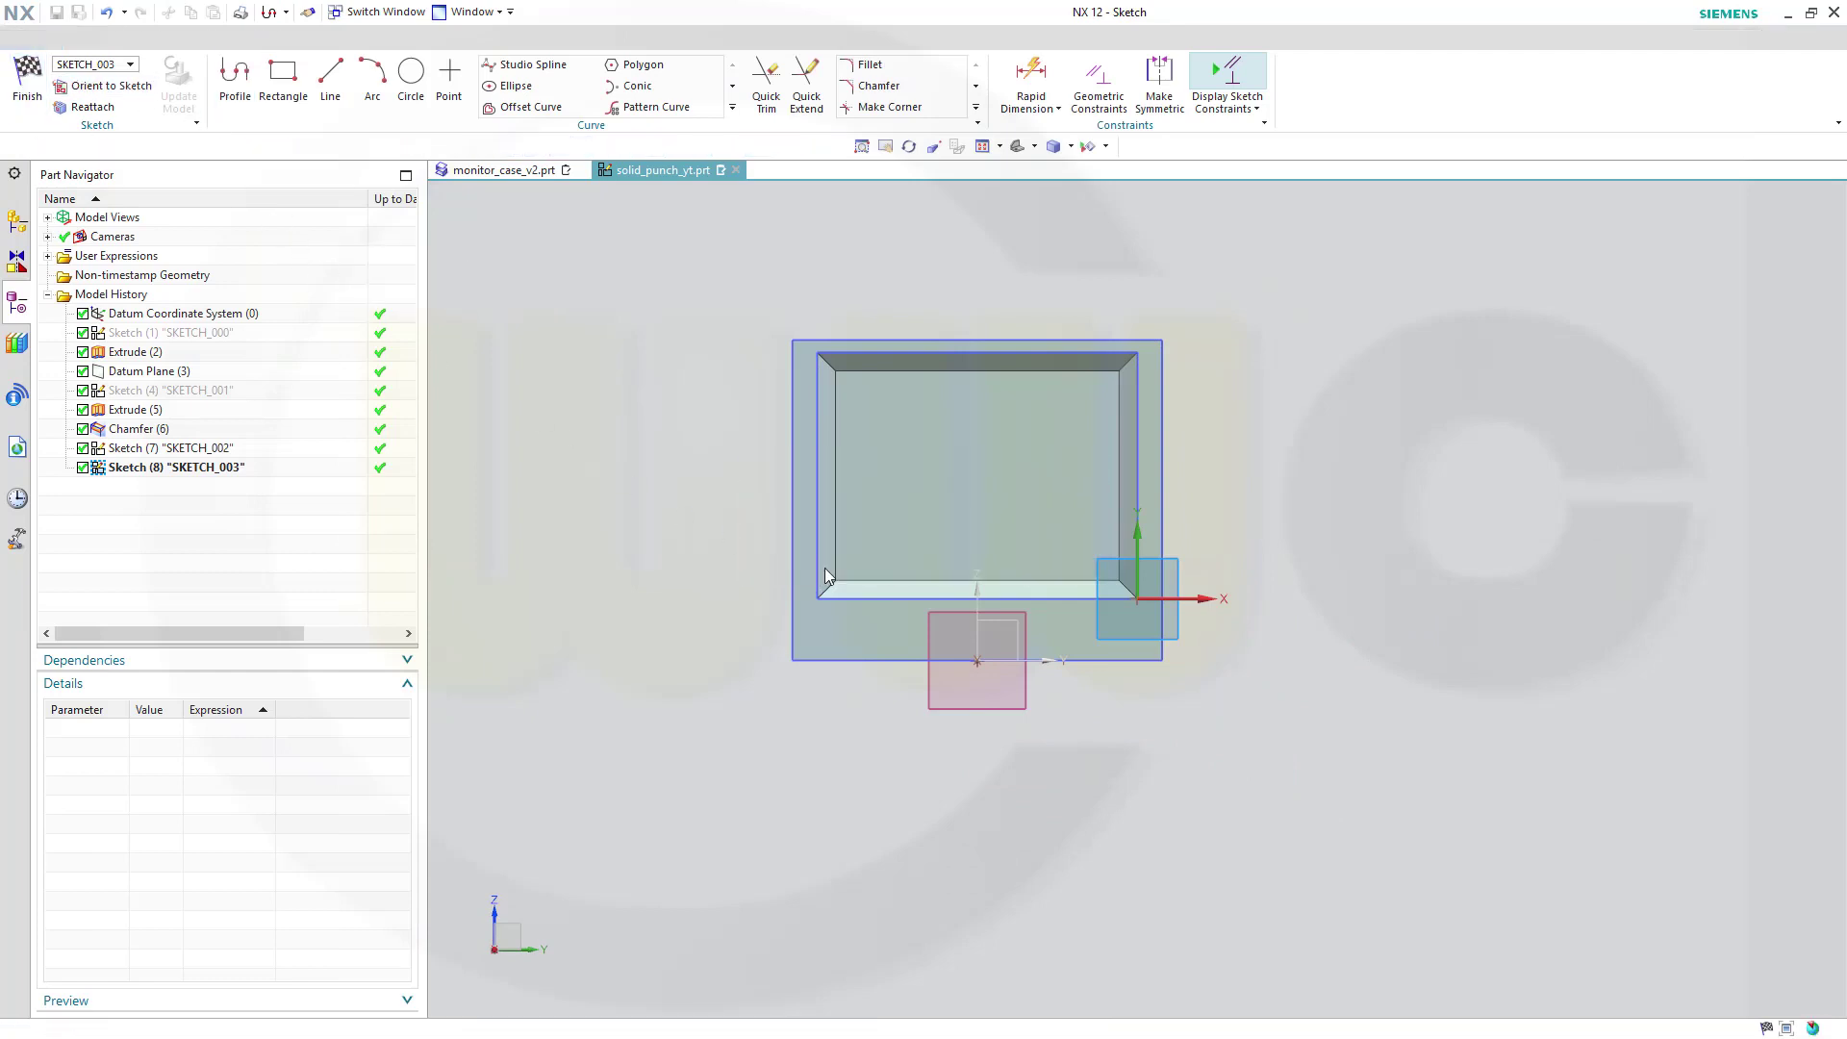
left_click(824, 561)
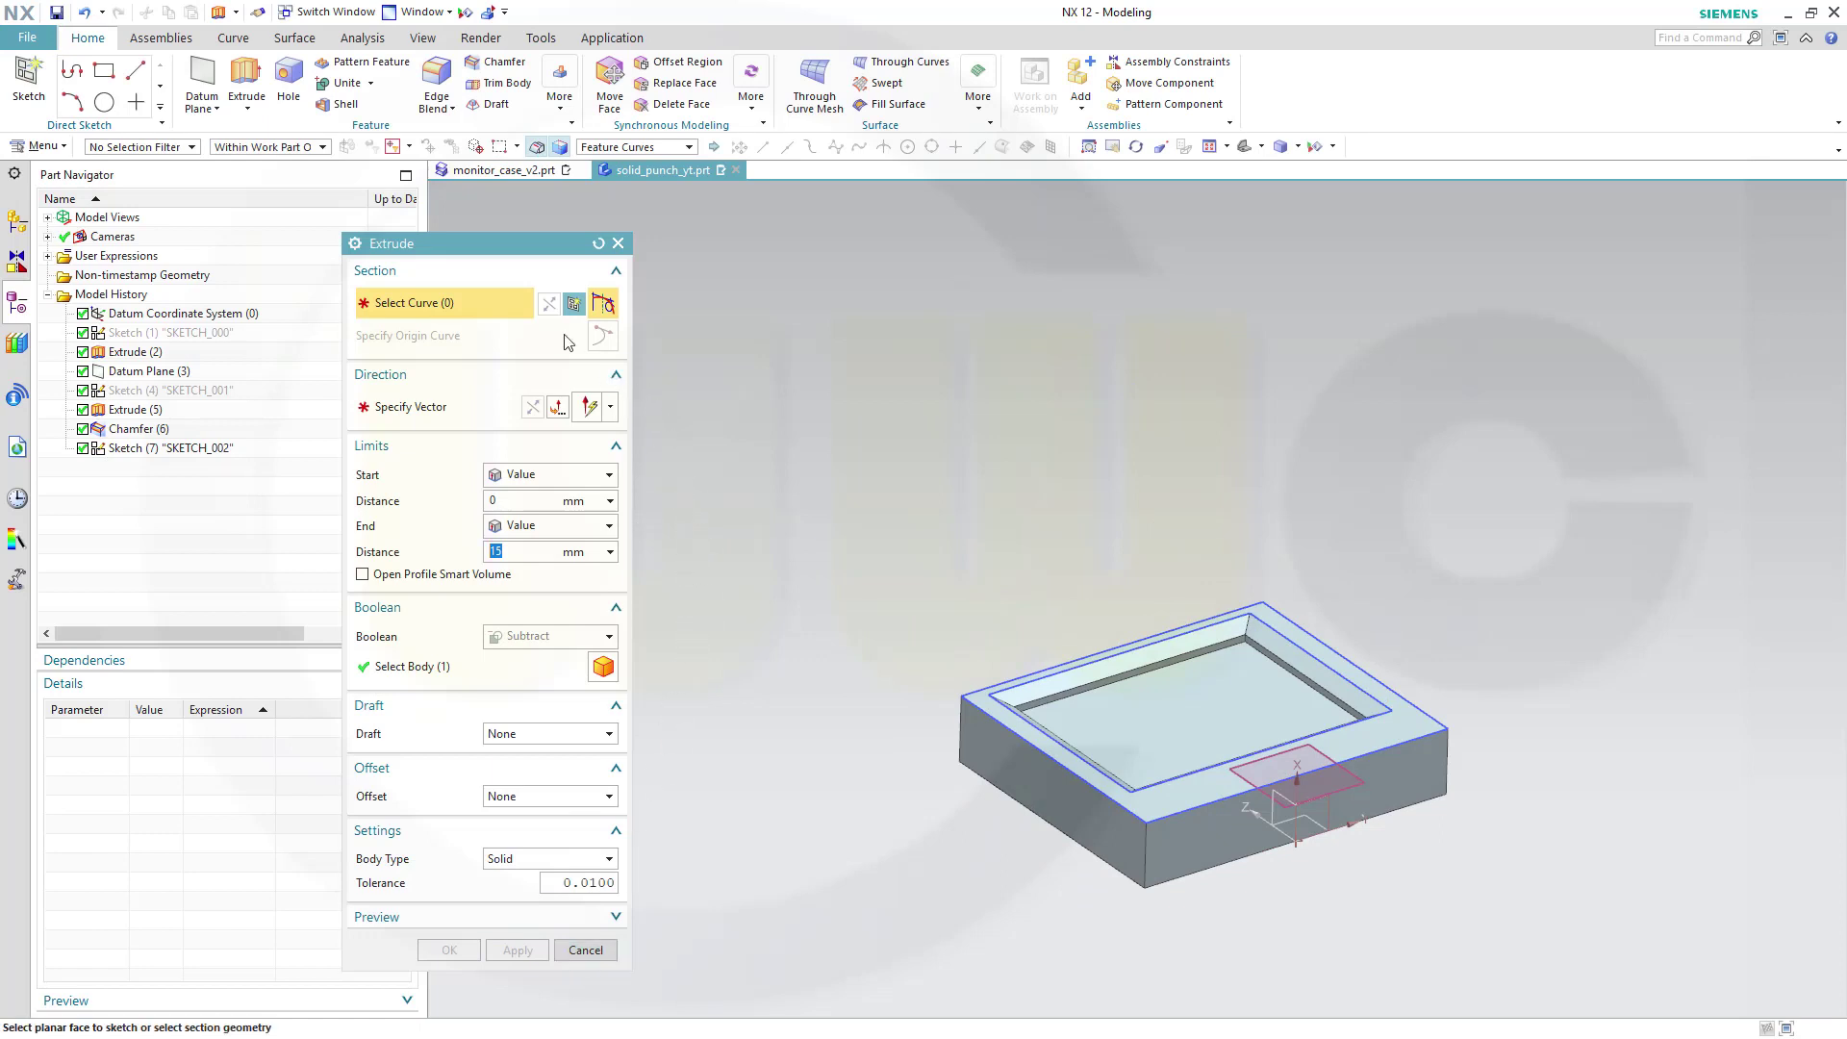
left_click(198, 450)
type("30")
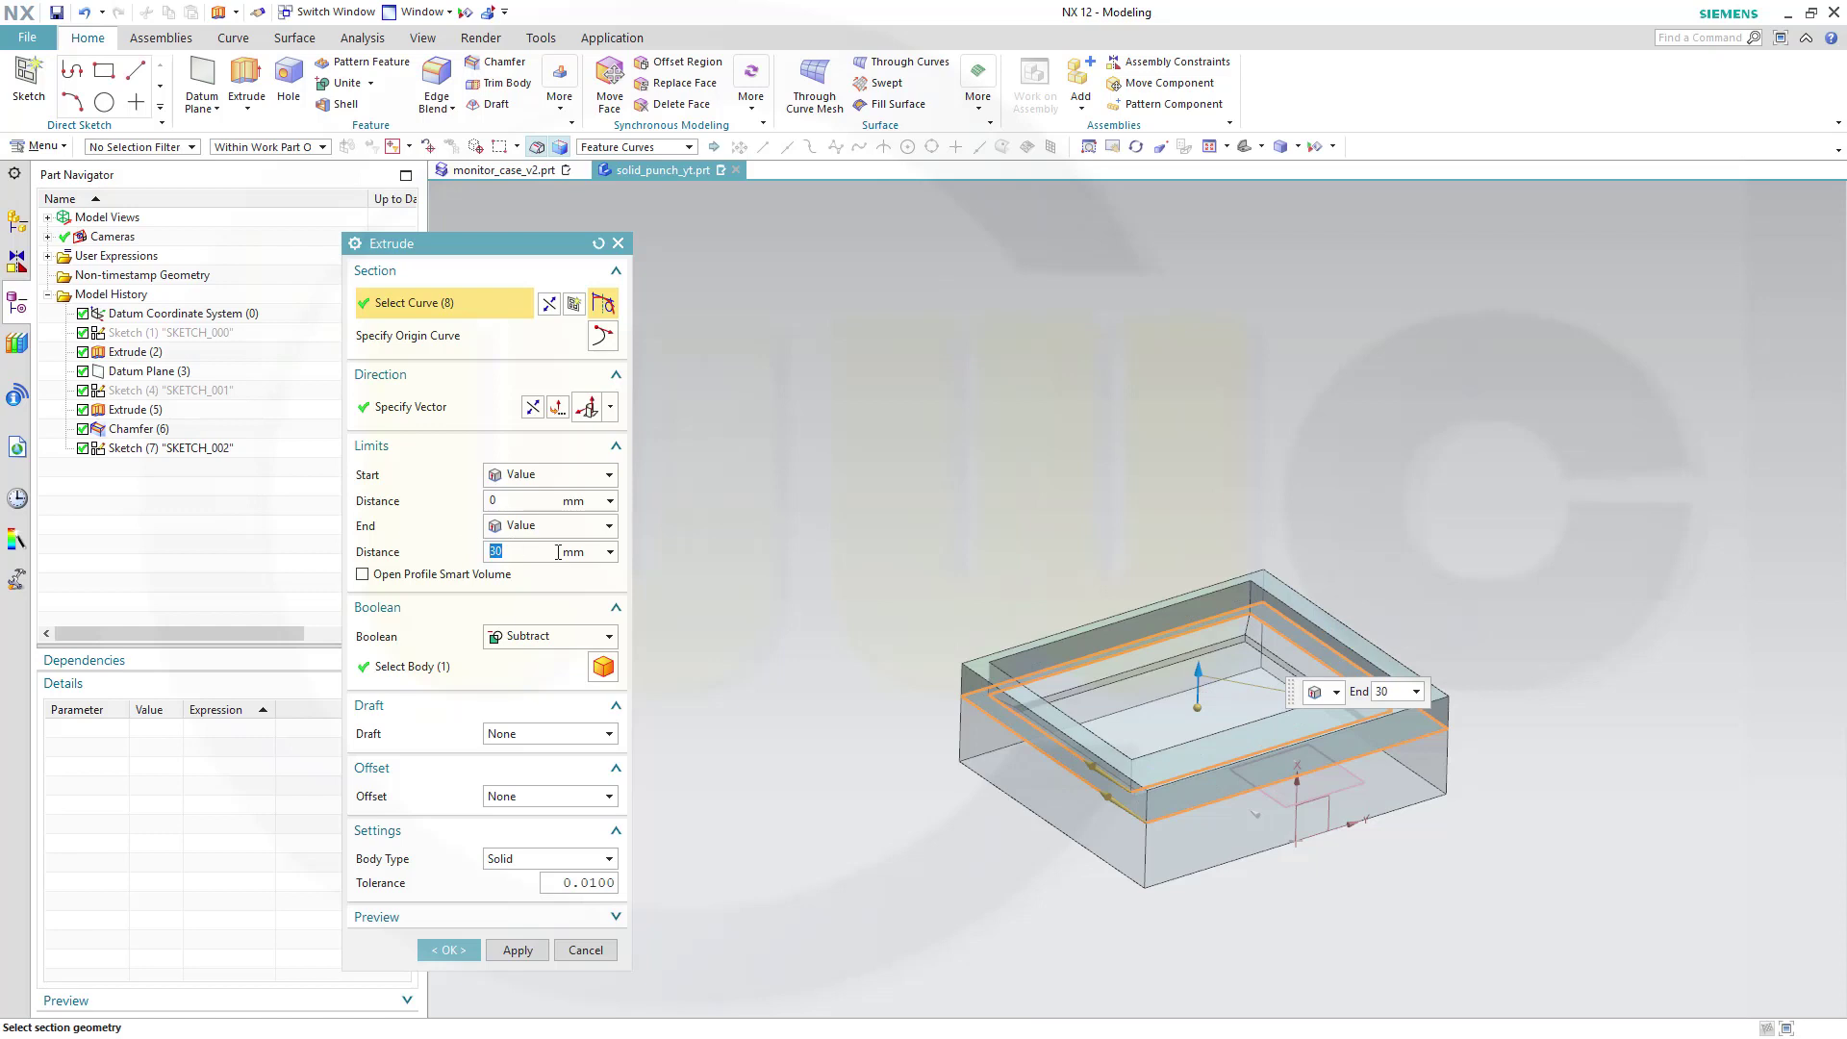
left_click(446, 956)
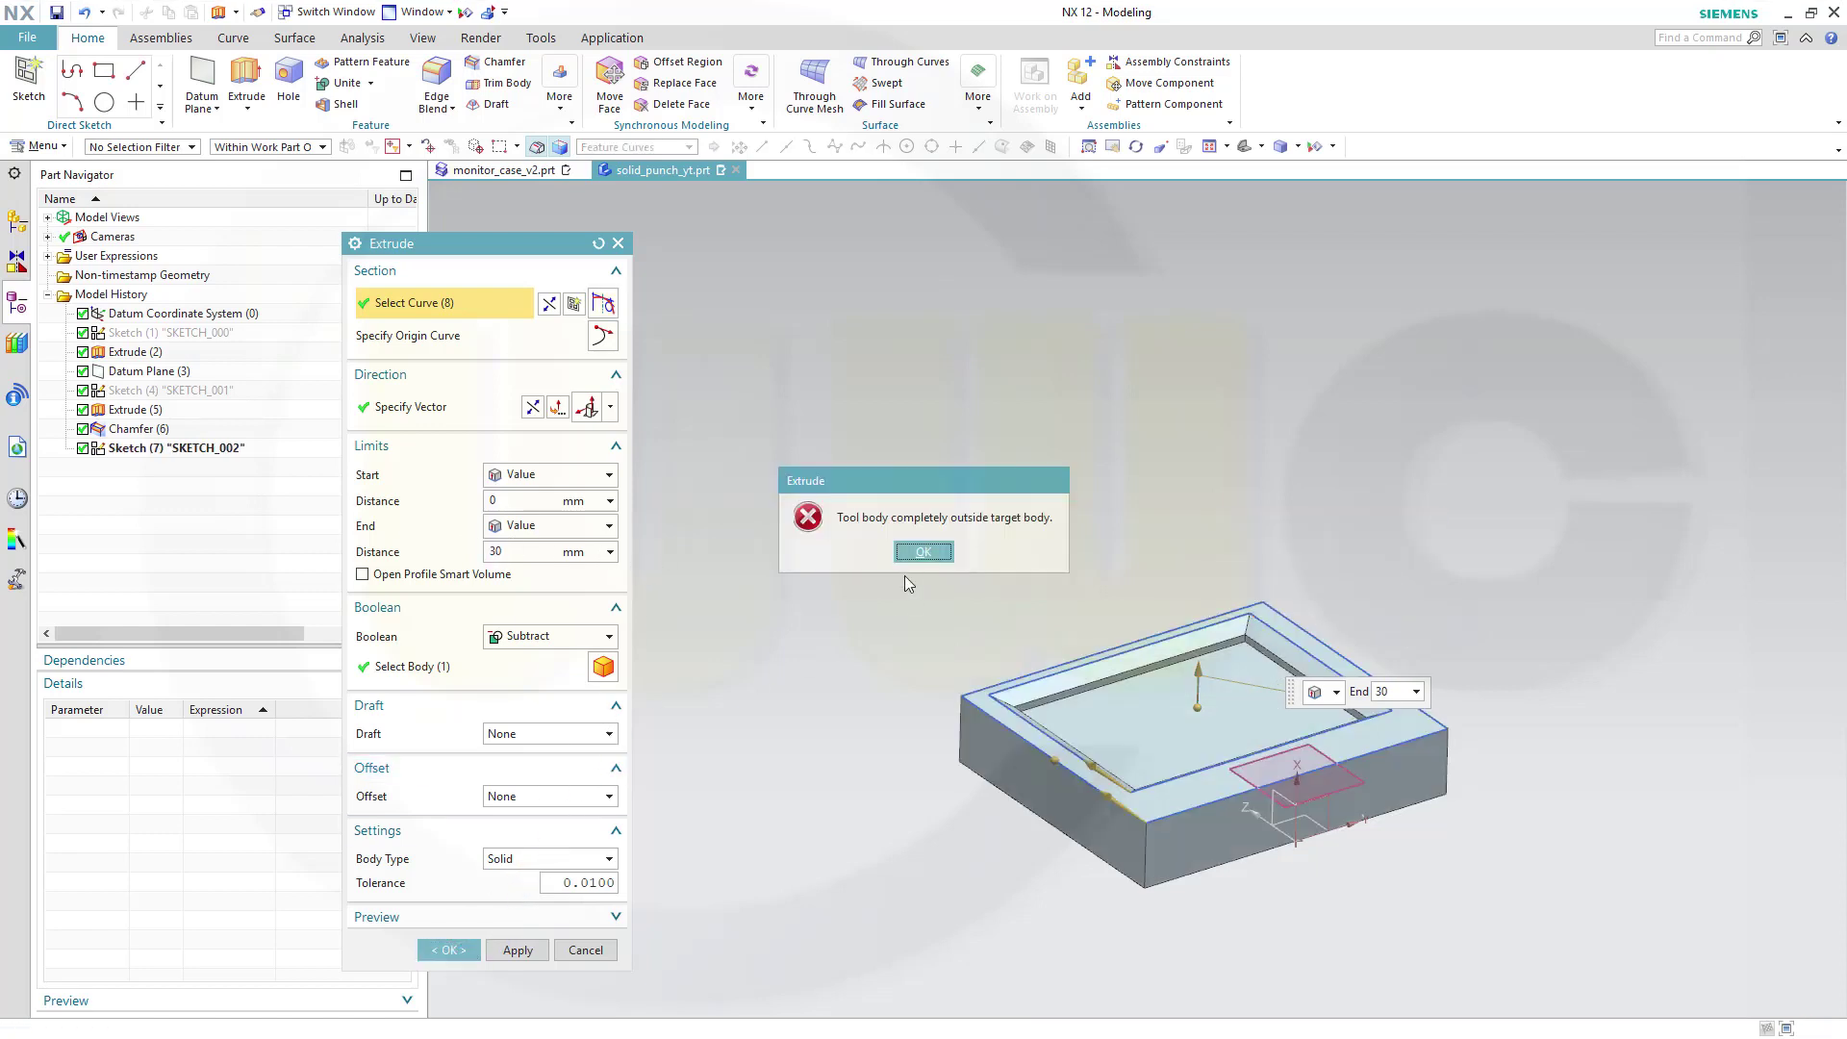
Dismiss the subtract error and set Boolean to Unite, creating Extrude (9).
left_click(923, 551)
left_click(609, 636)
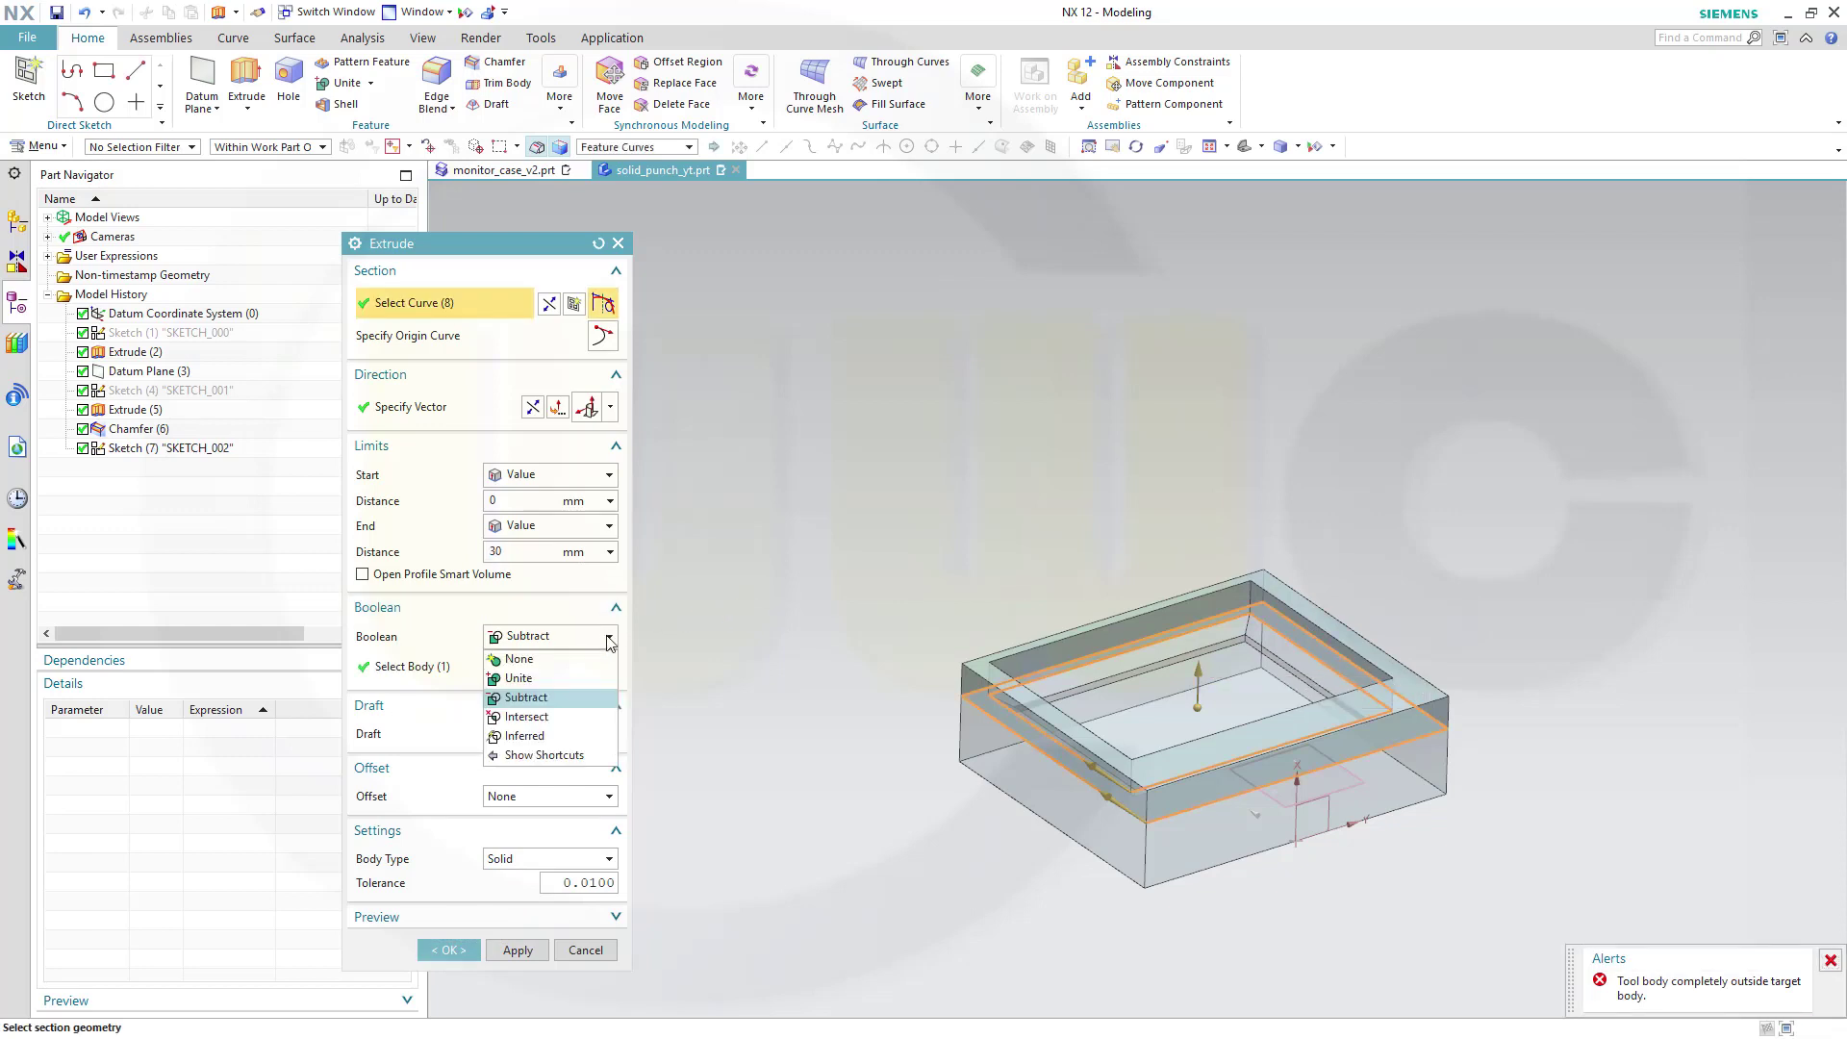
left_click(554, 676)
left_click(449, 951)
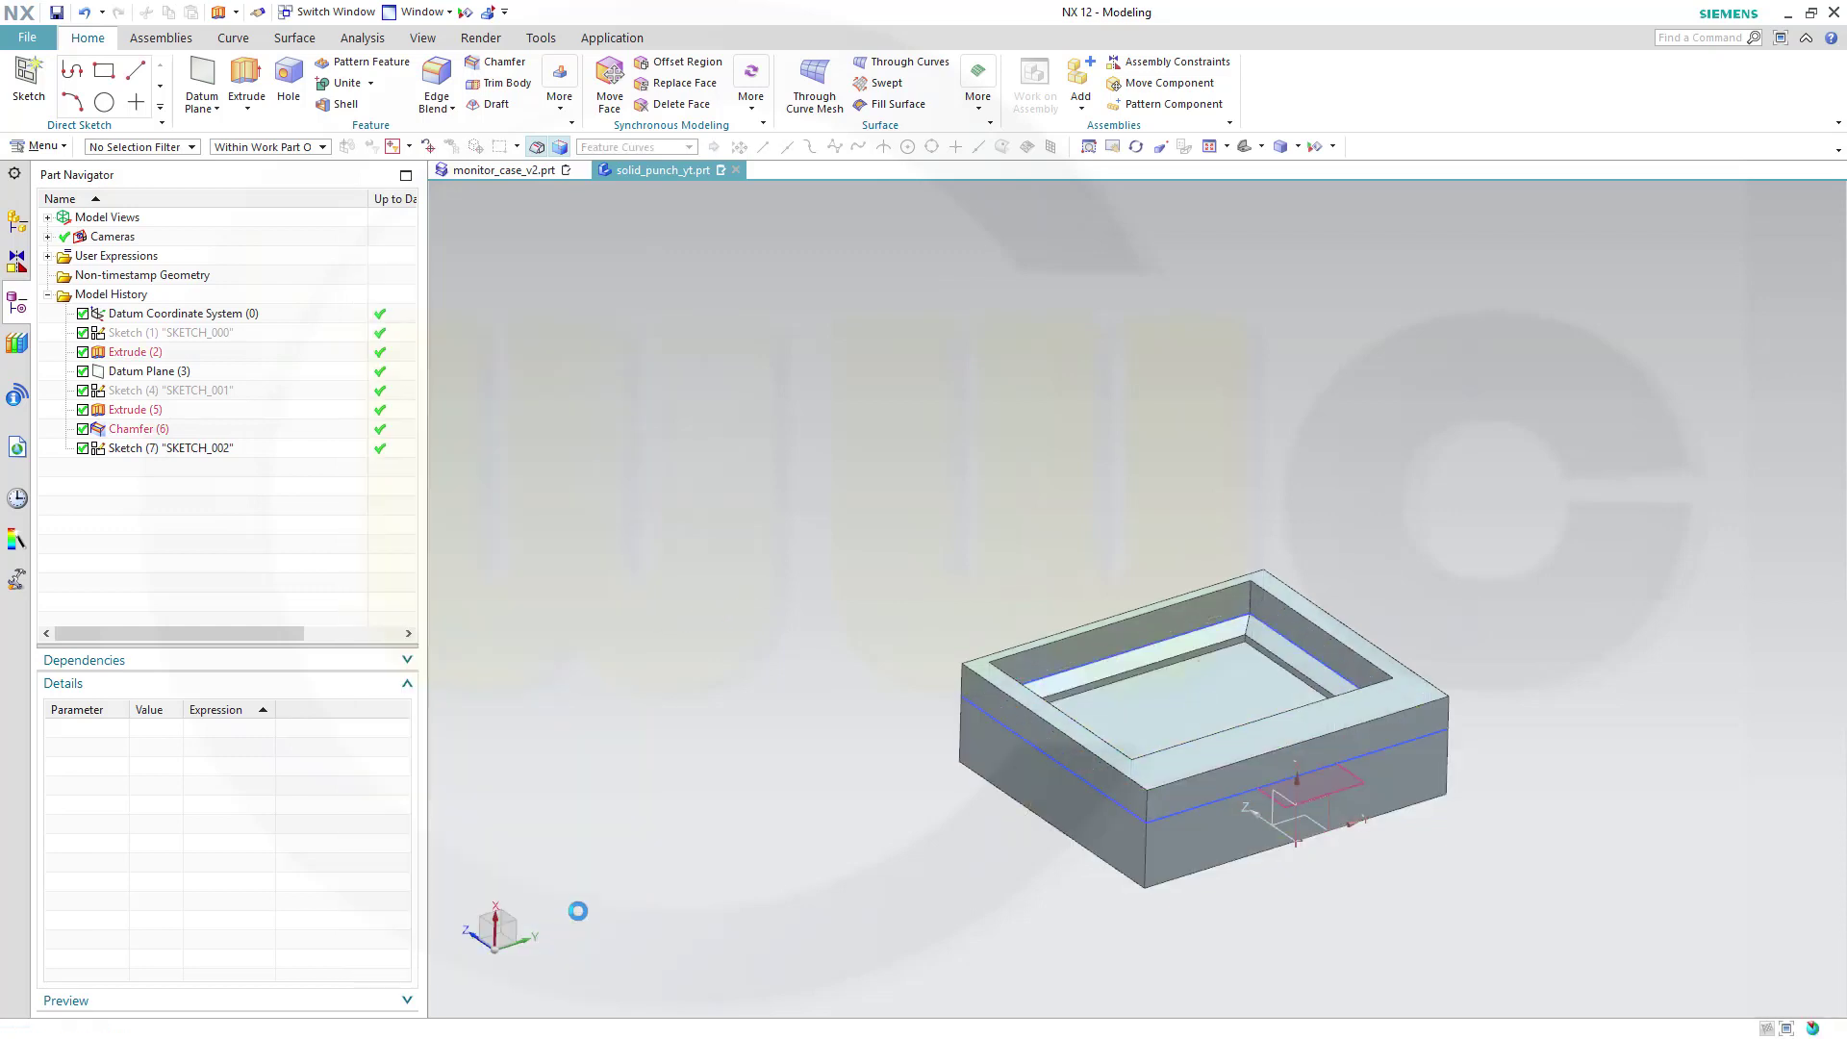
Review the rimmed box and Sketch (1), then expand the Synchronous Modeling More gallery.
middle_click_drag(1316, 895, 1392, 934)
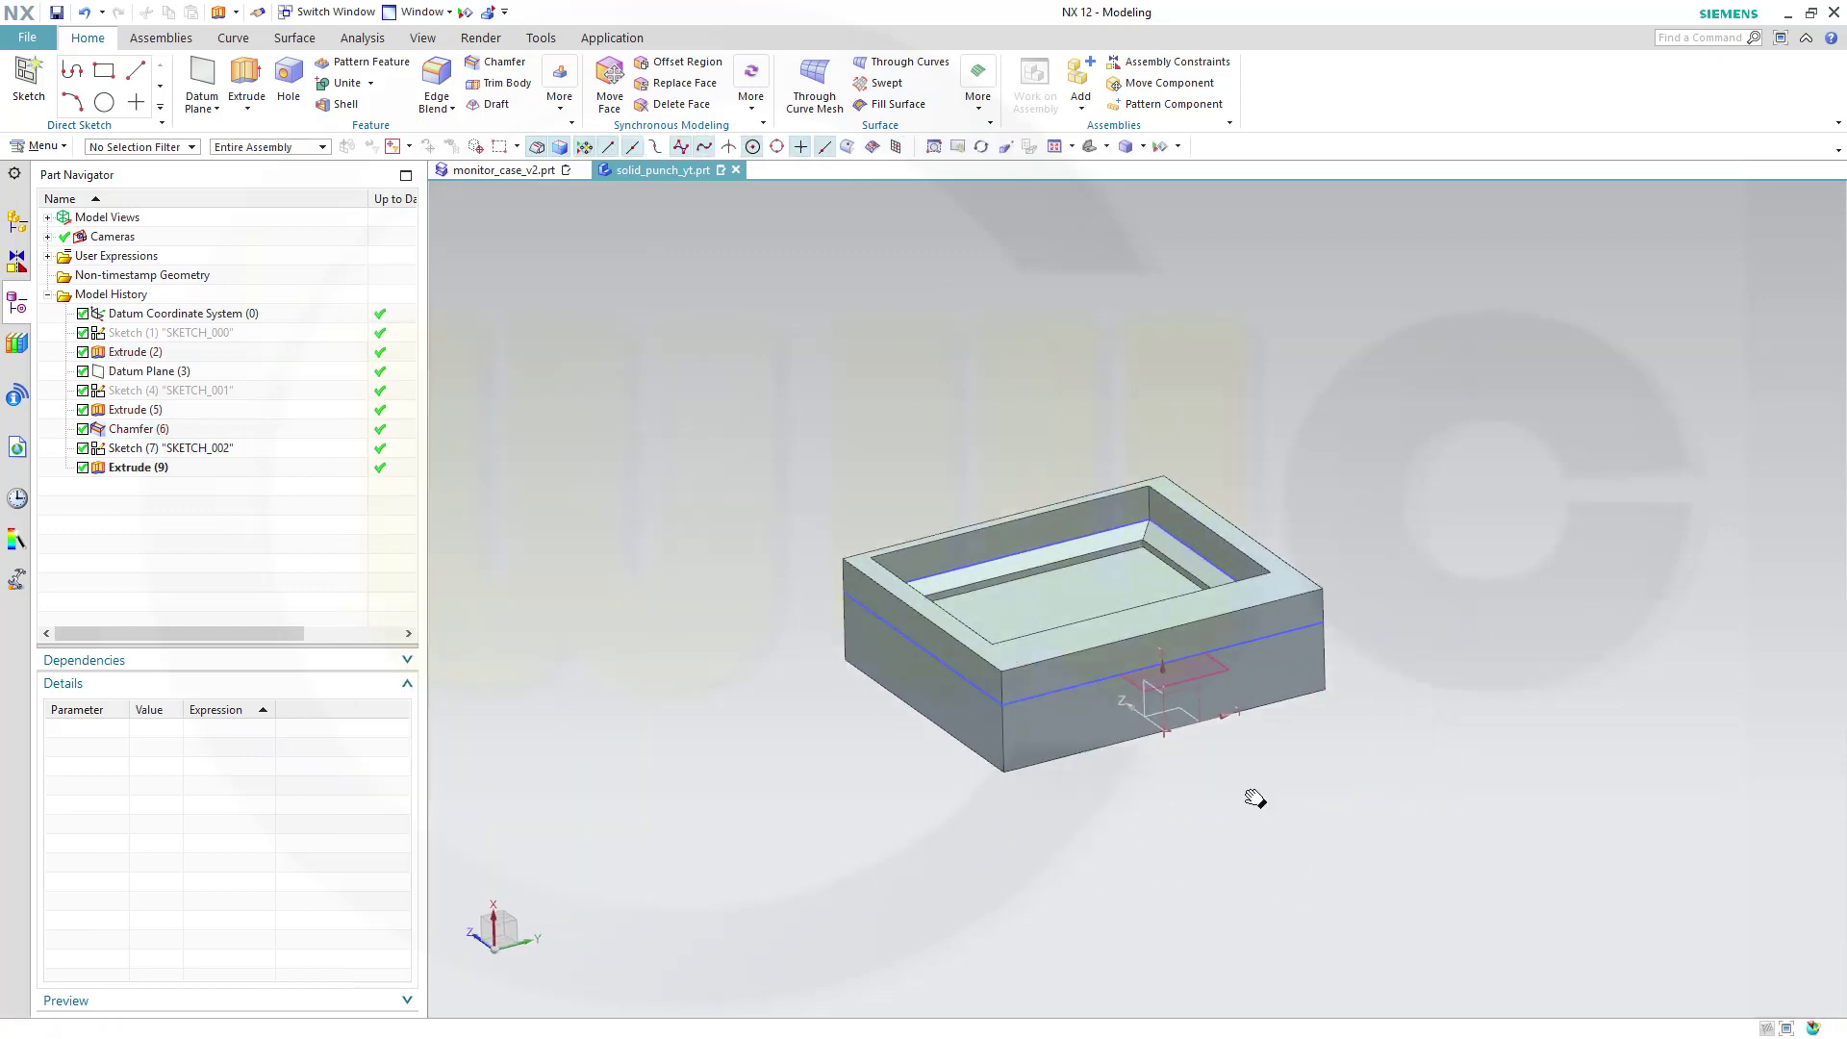
mouse_move(907, 442)
middle_mouse_down()
mouse_move(908, 421)
mouse_move(988, 451)
middle_mouse_up()
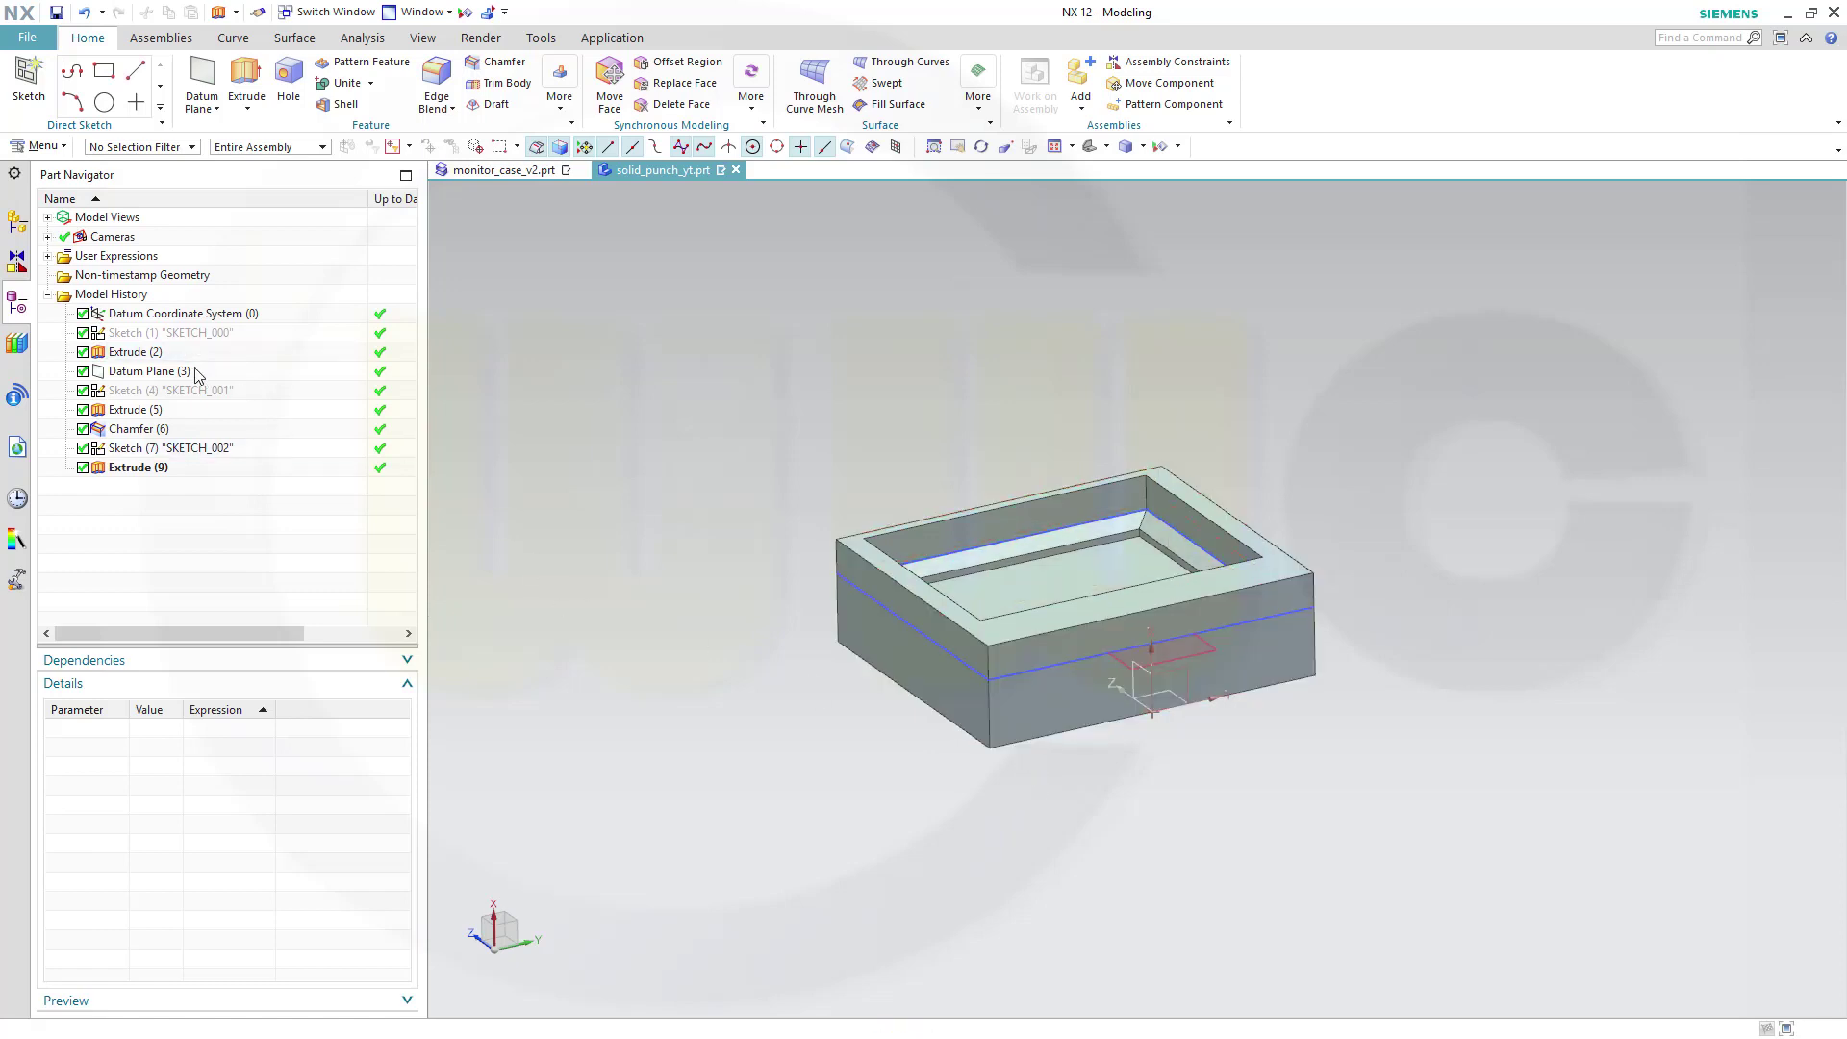
left_click(159, 336)
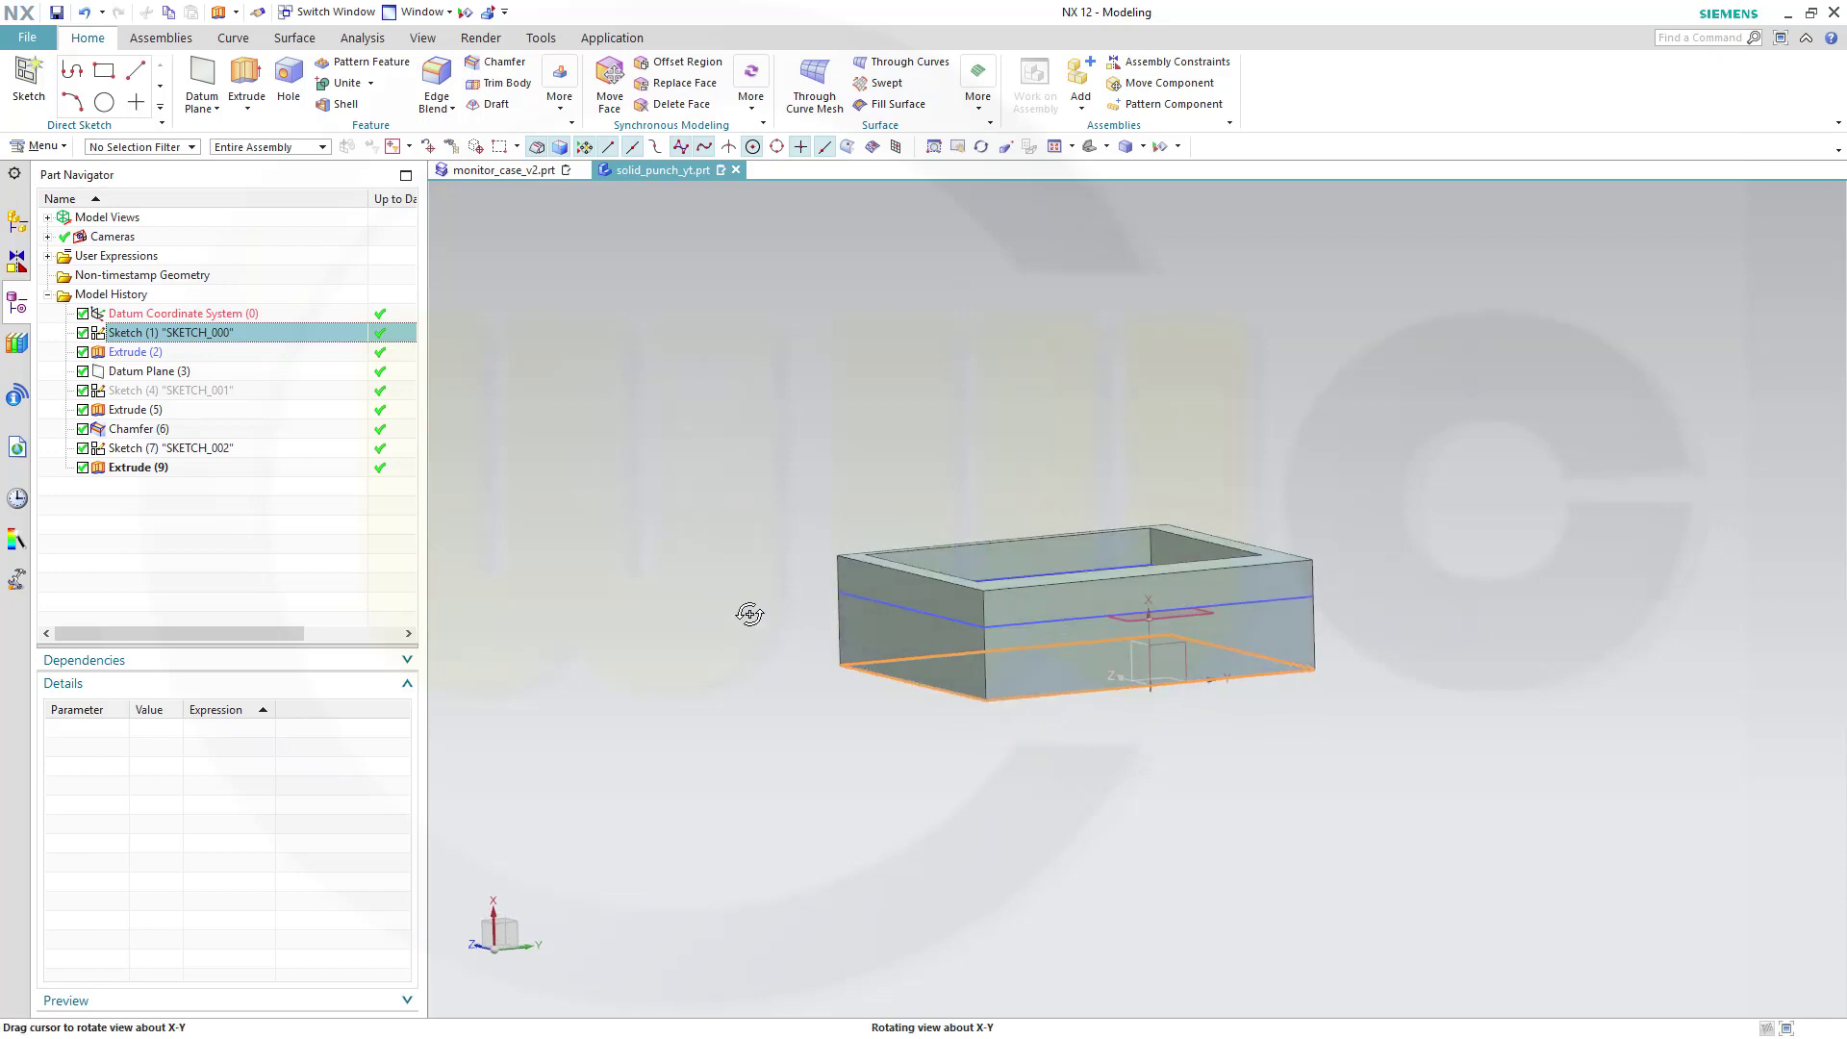
middle_click_drag(758, 647, 741, 640)
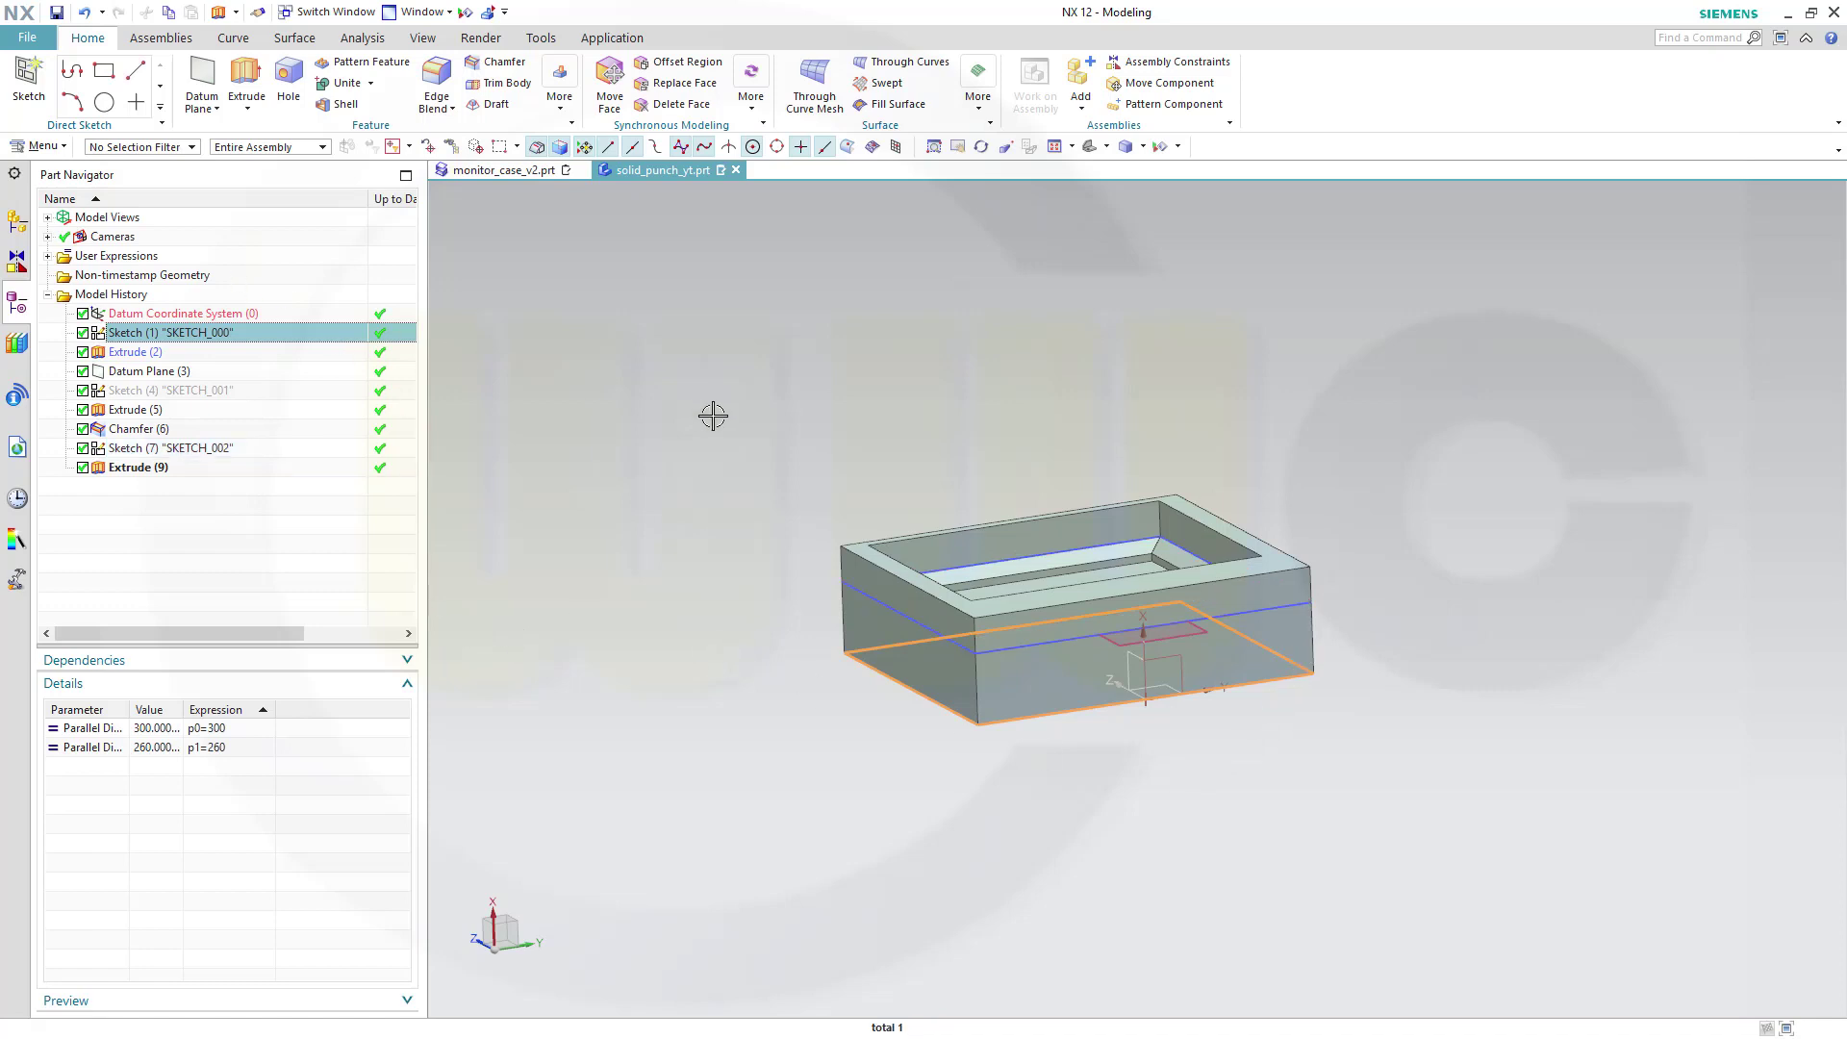
mouse_move(715, 418)
middle_mouse_down()
mouse_move(1366, 591)
mouse_move(1254, 541)
middle_mouse_up()
middle_click_drag(1353, 706, 1213, 659)
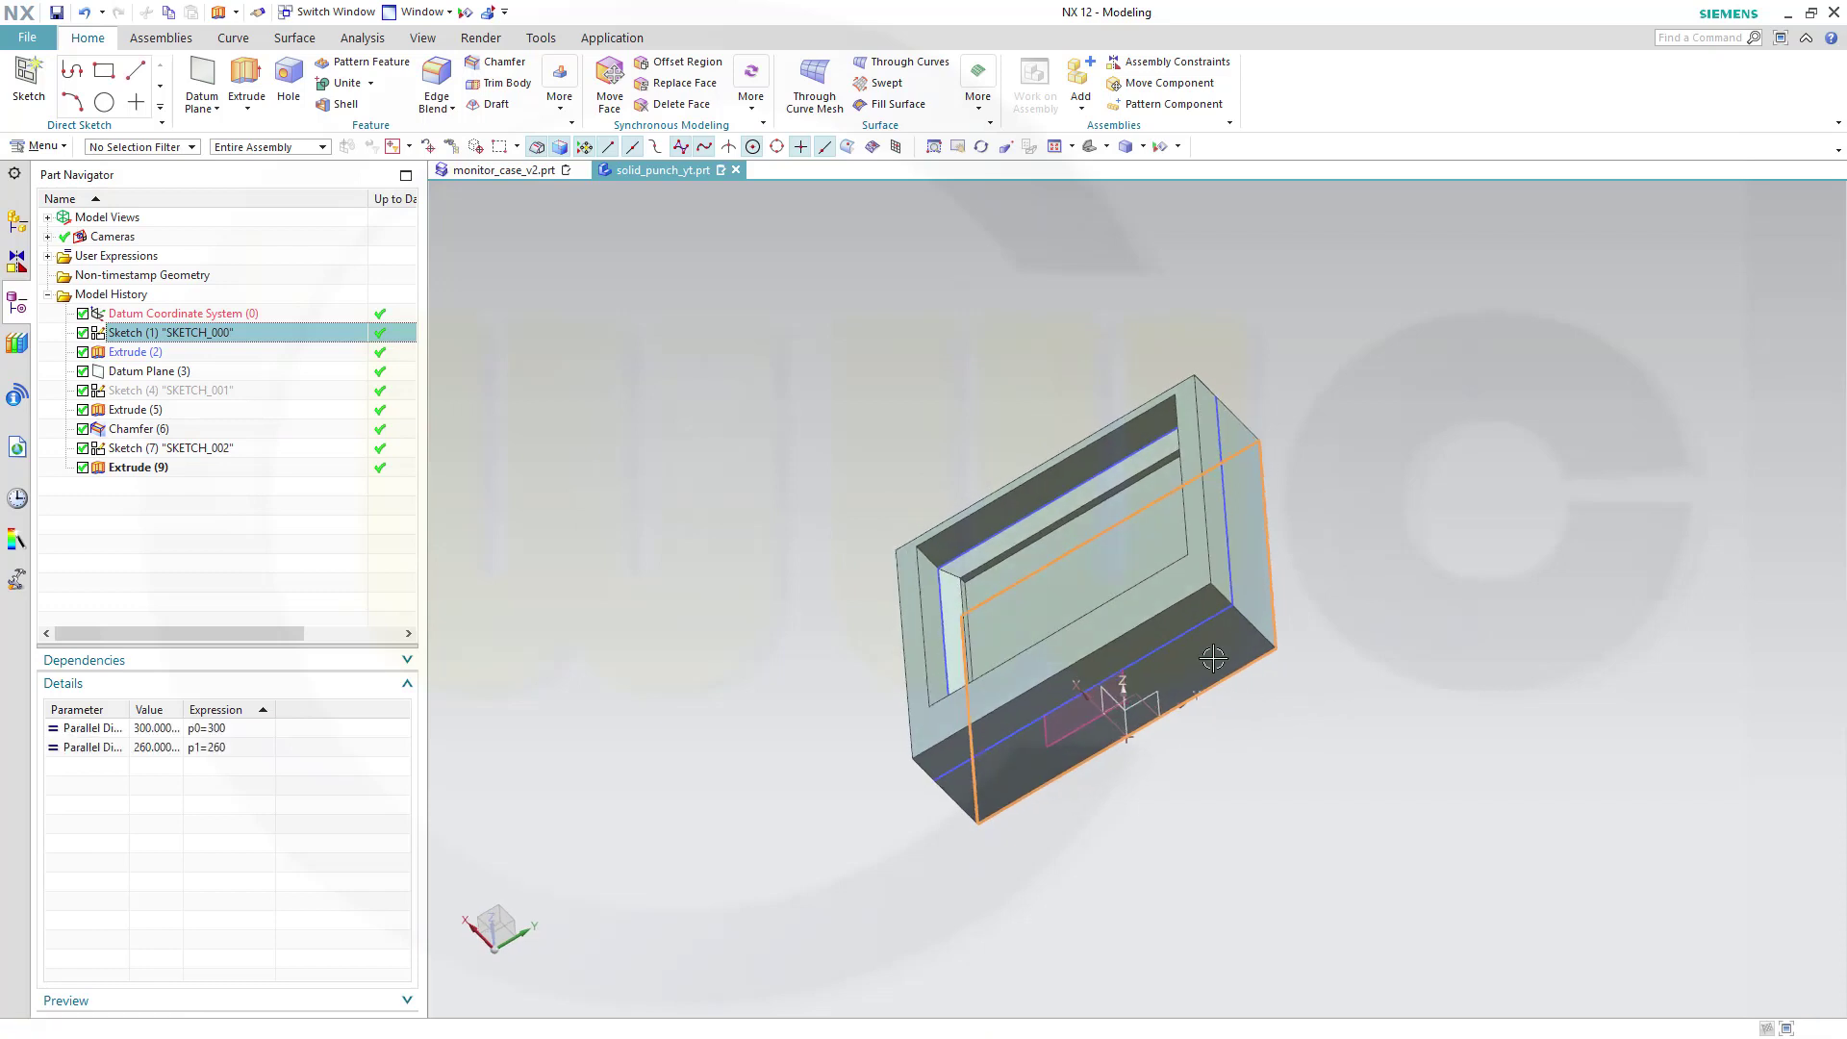
mouse_move(1039, 305)
middle_mouse_down()
mouse_move(1061, 324)
mouse_move(927, 289)
mouse_move(600, 253)
middle_mouse_up()
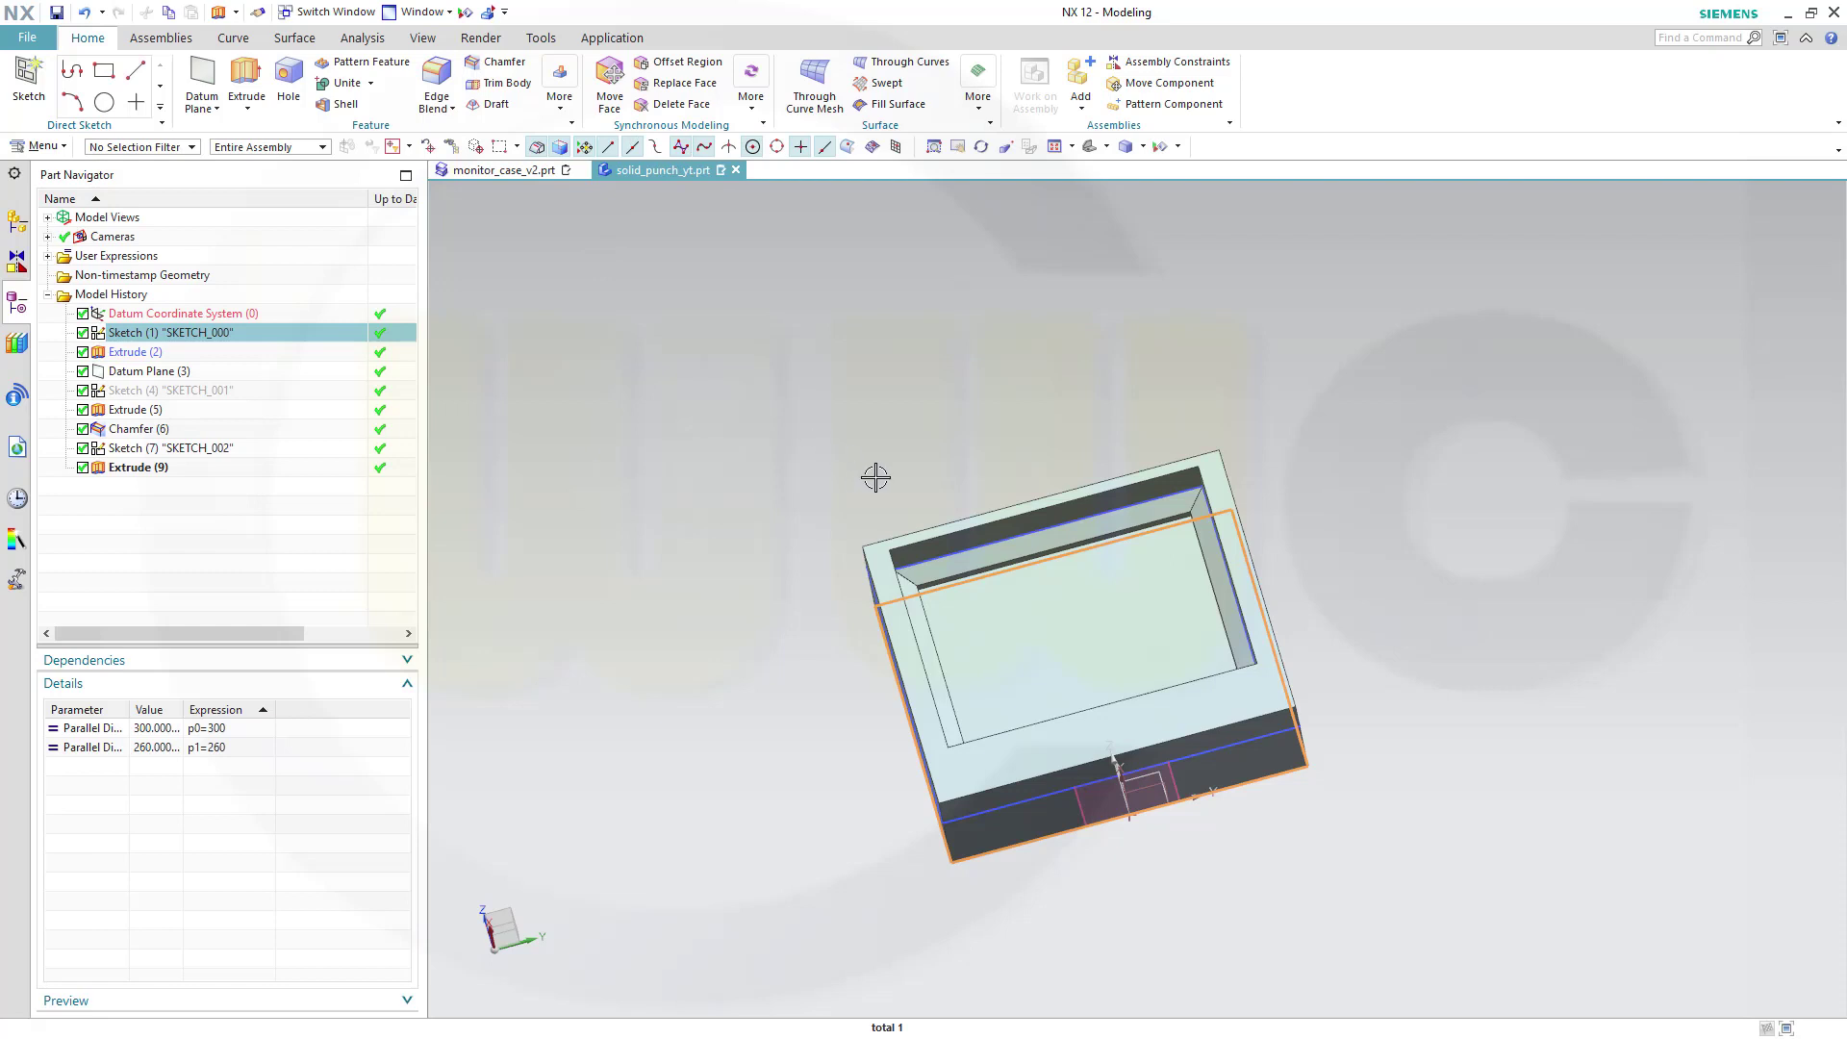
key("Home")
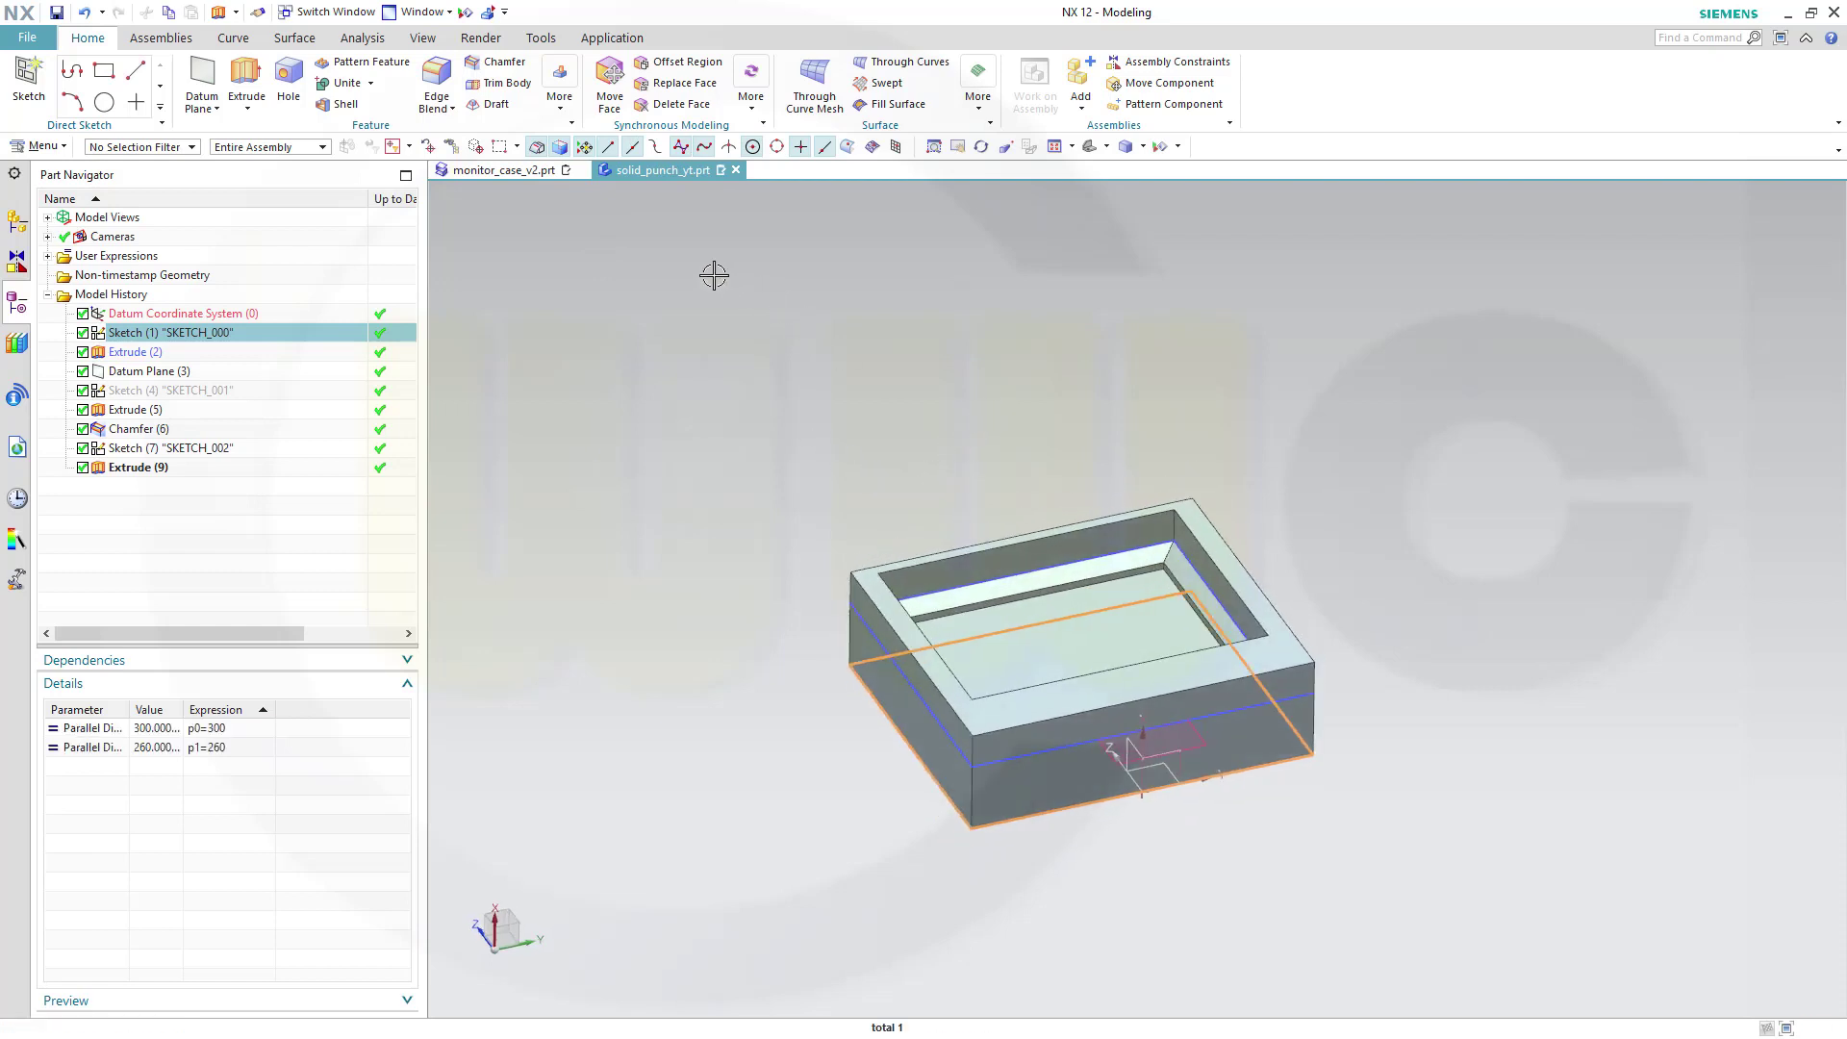
left_click(752, 91)
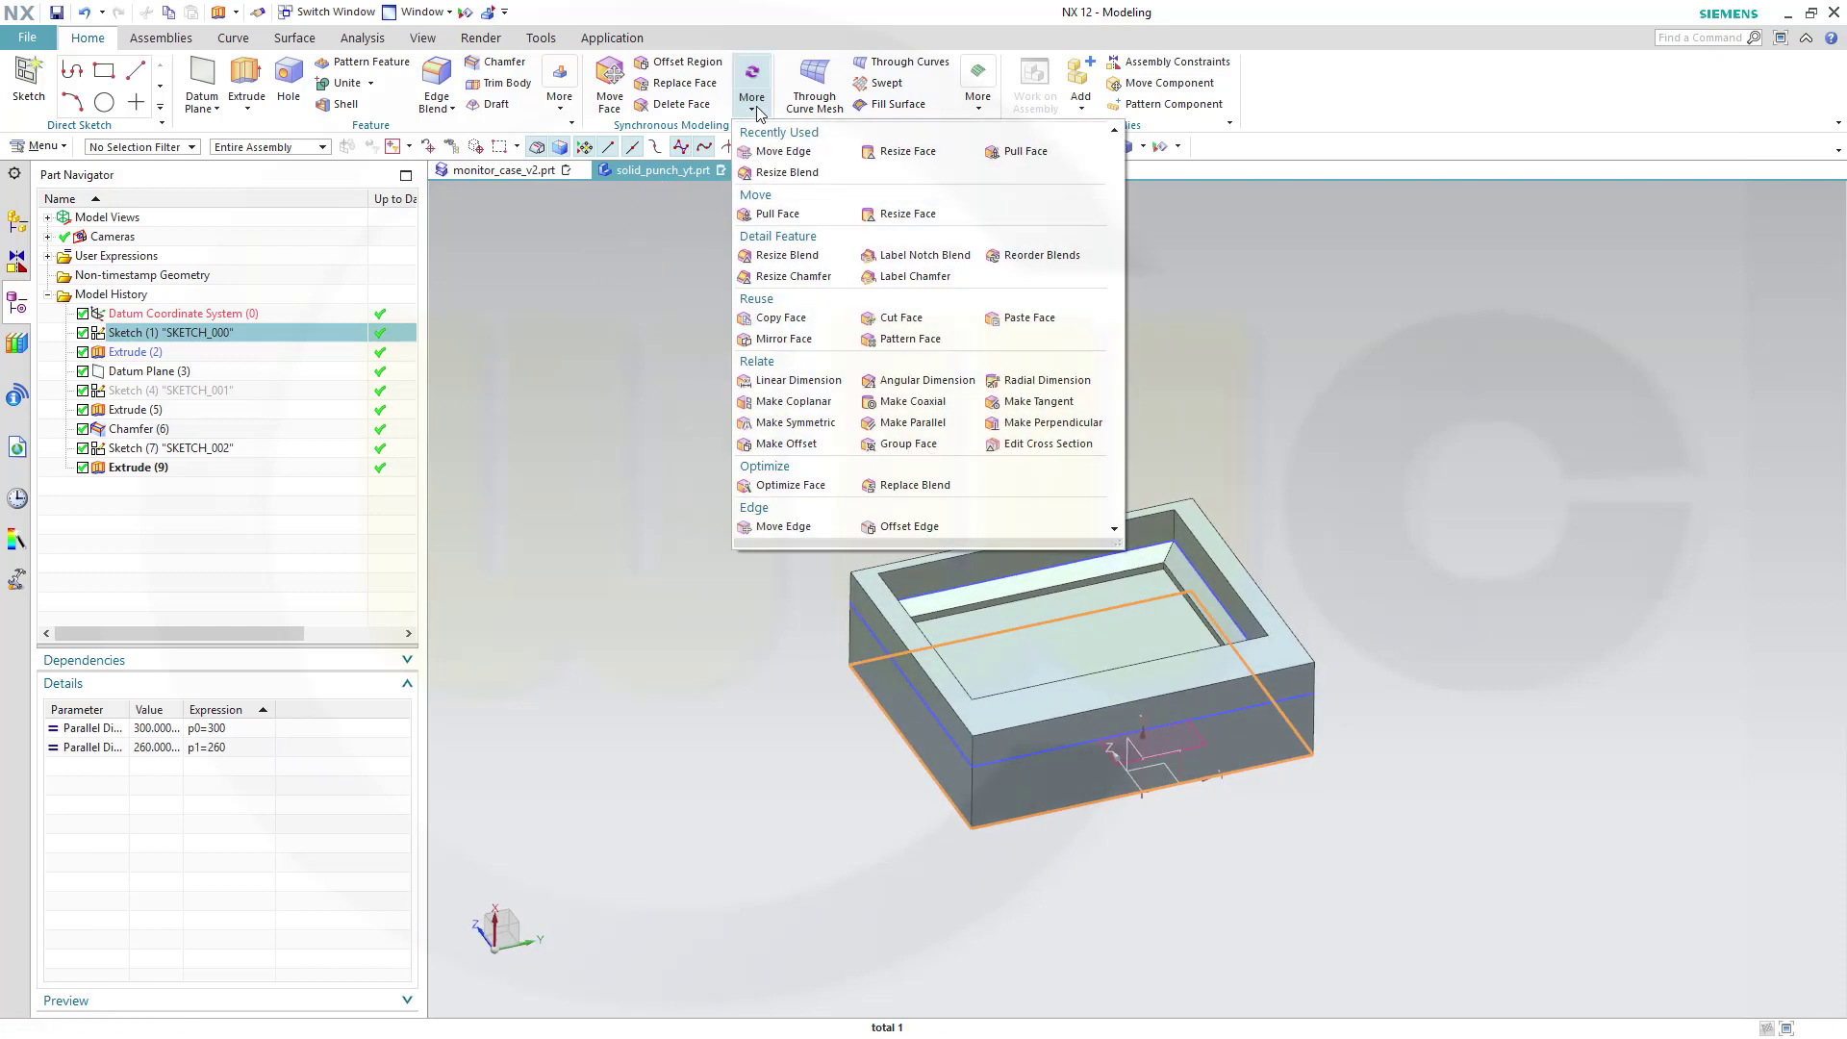
Pull the box's front side faces and left side faces outward with Pull Face.
left_click(787, 216)
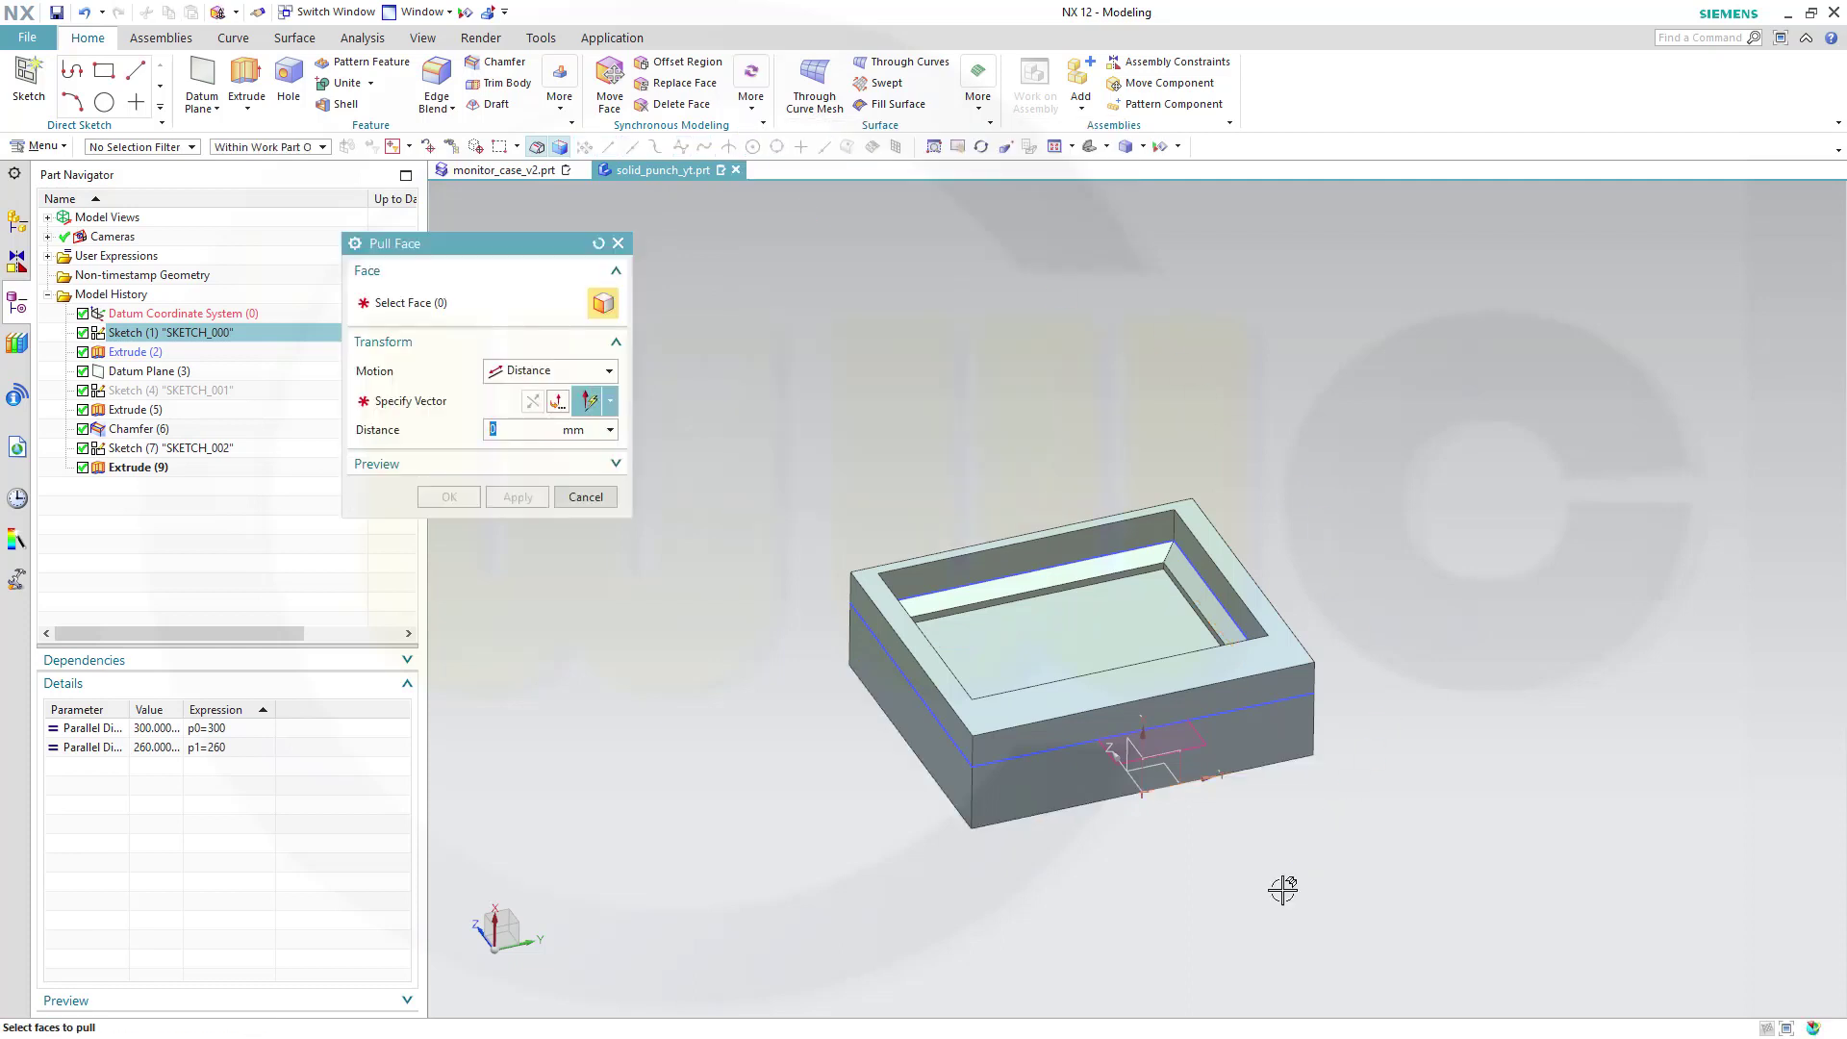
mouse_move(1280, 894)
middle_mouse_down()
mouse_move(1324, 872)
mouse_move(1284, 882)
middle_mouse_up()
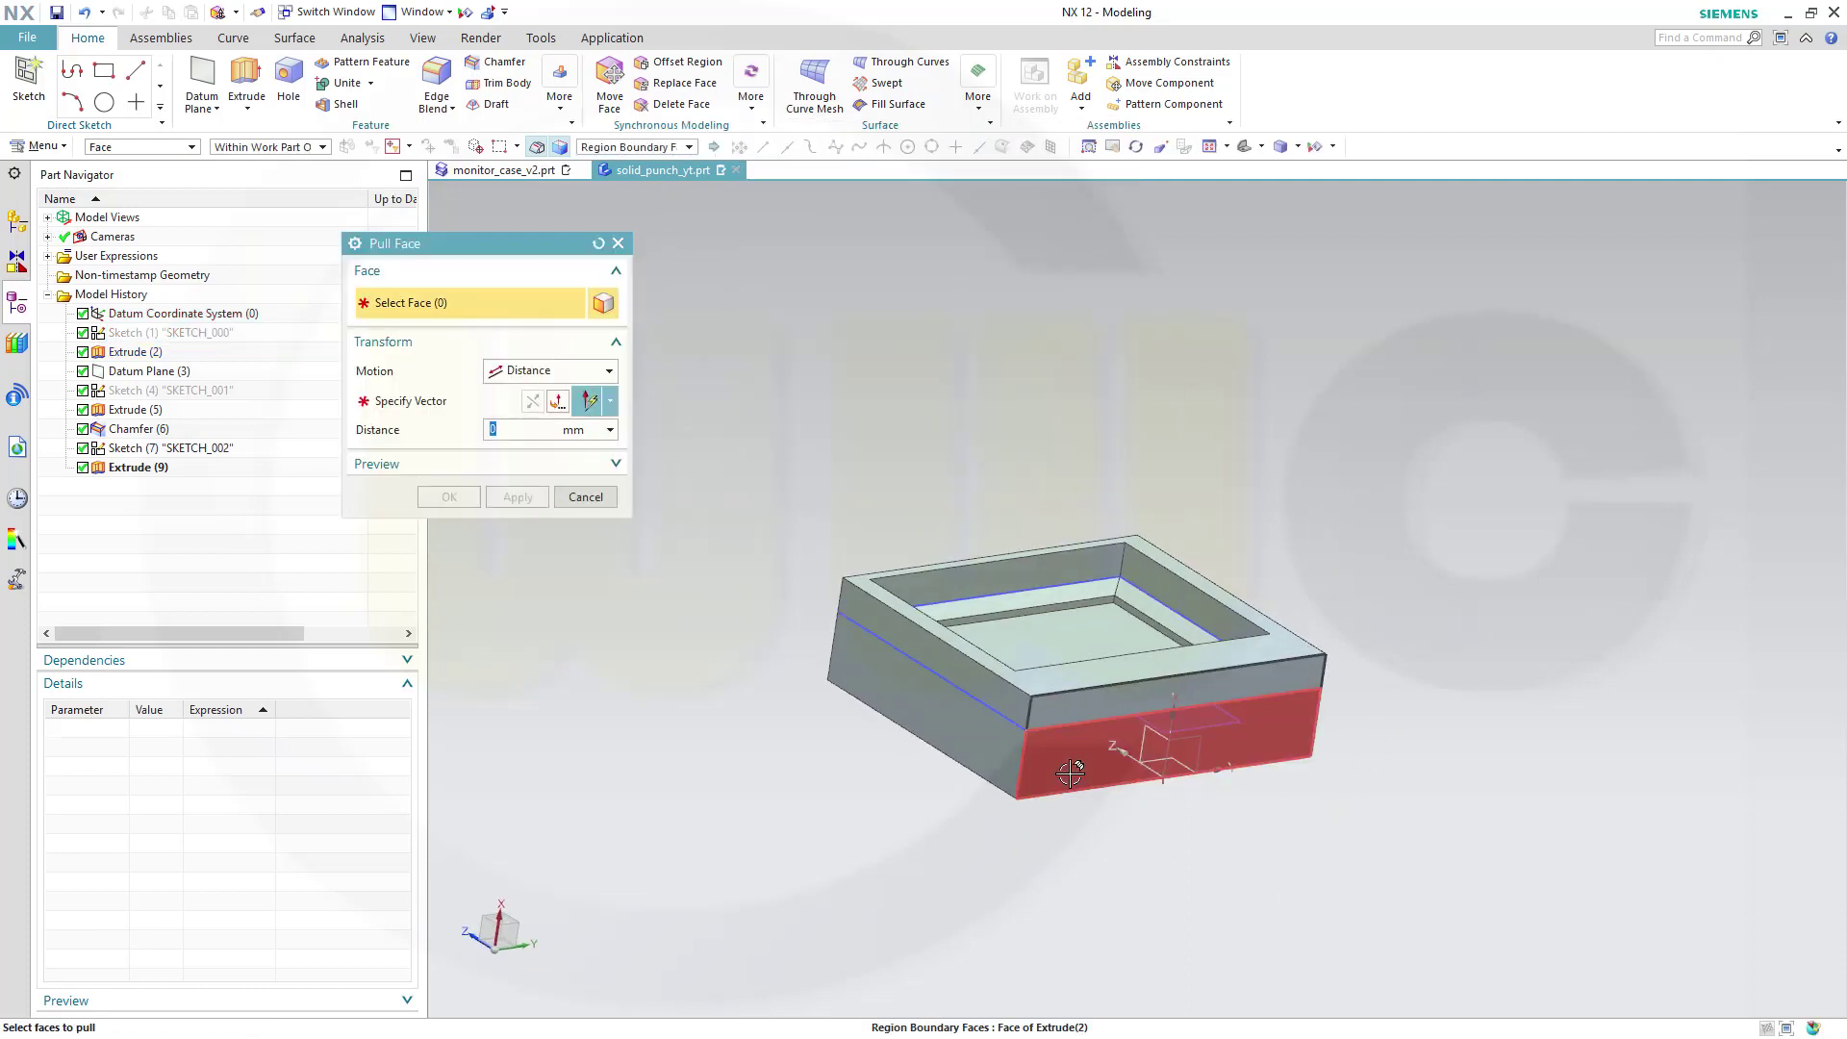
left_click(1202, 741)
mouse_move(762, 731)
middle_mouse_down()
mouse_move(841, 754)
mouse_move(1266, 769)
middle_mouse_up()
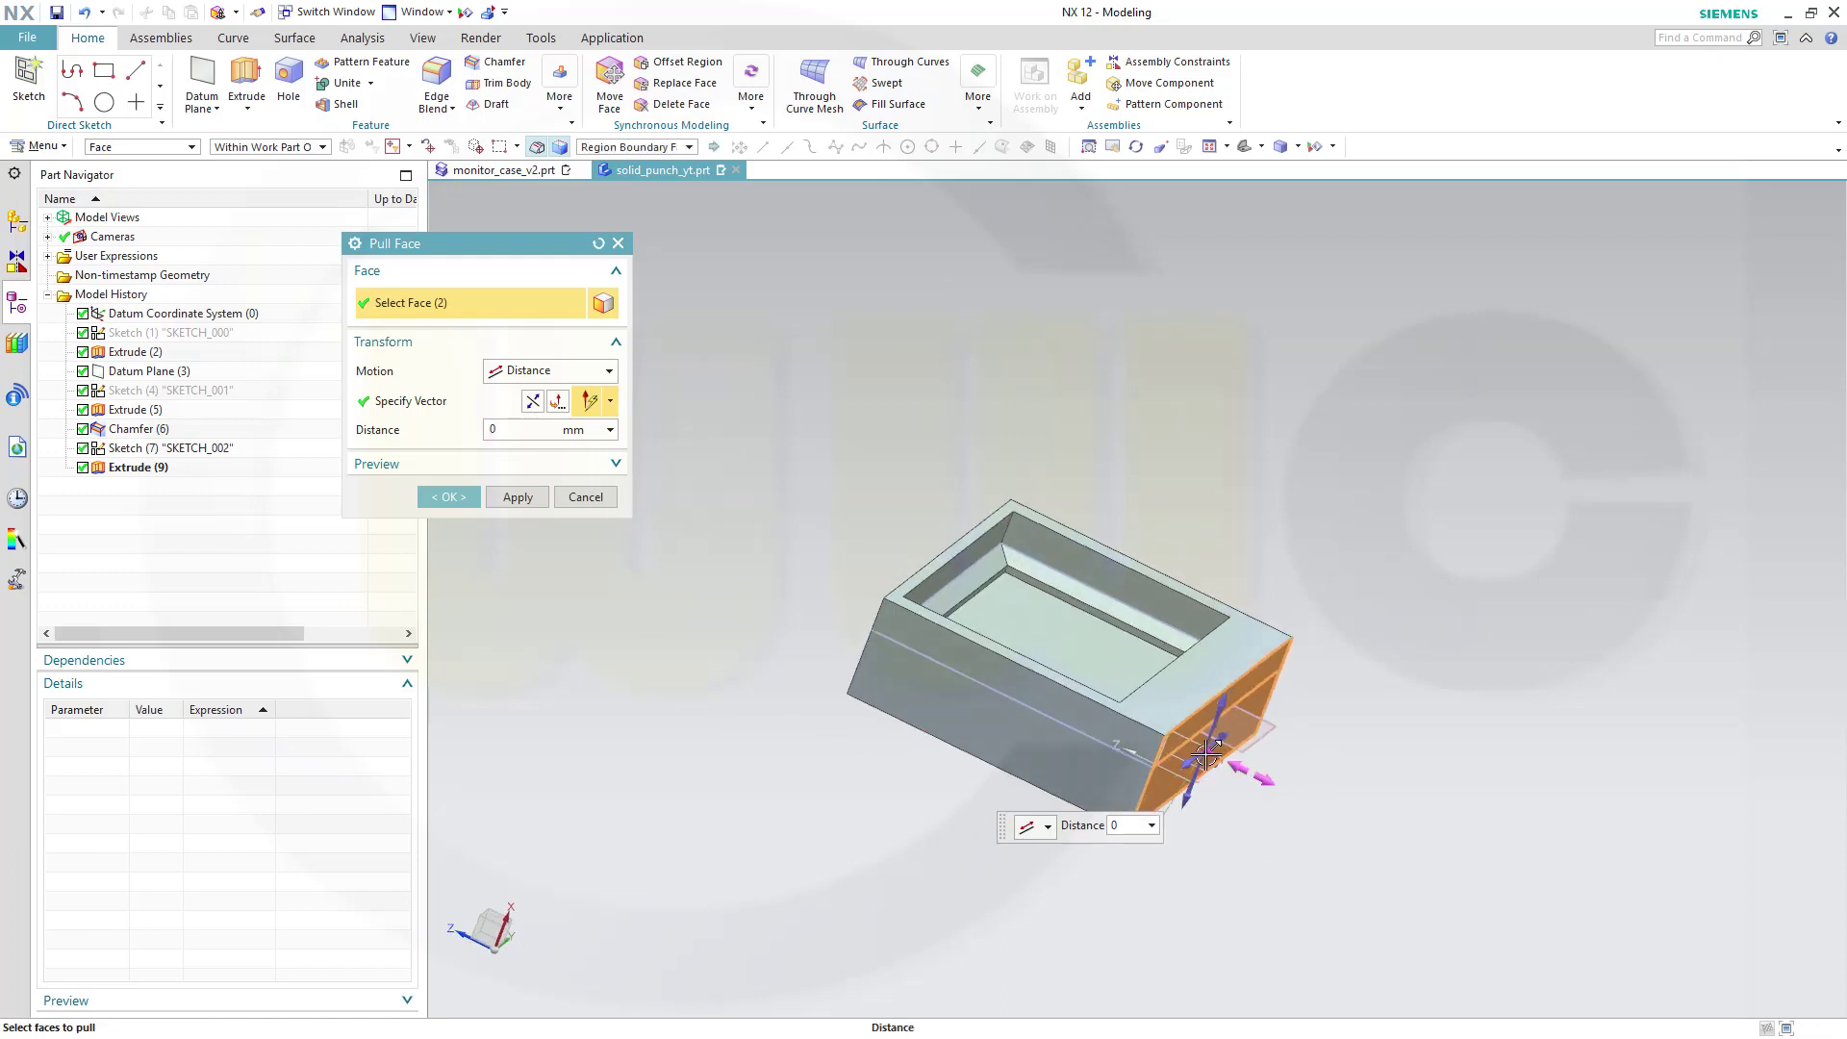
left_click_drag(1206, 755, 1185, 748)
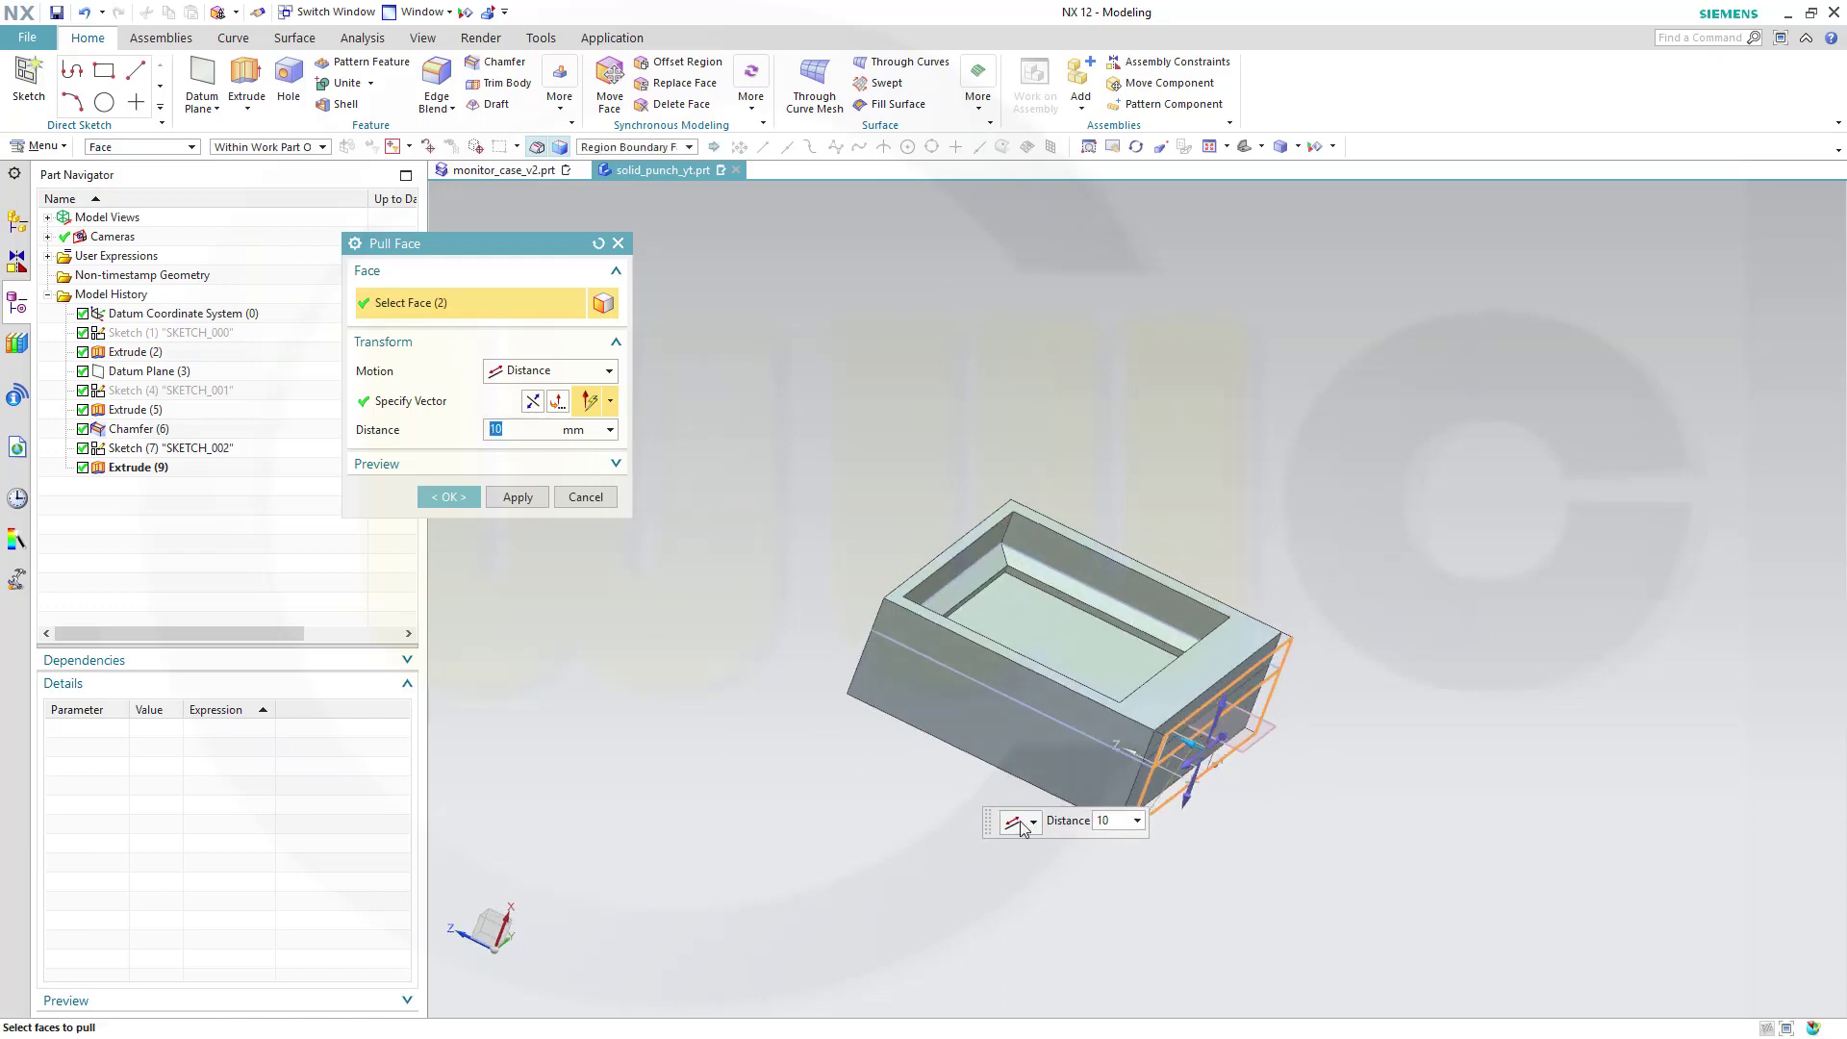
left_click(517, 496)
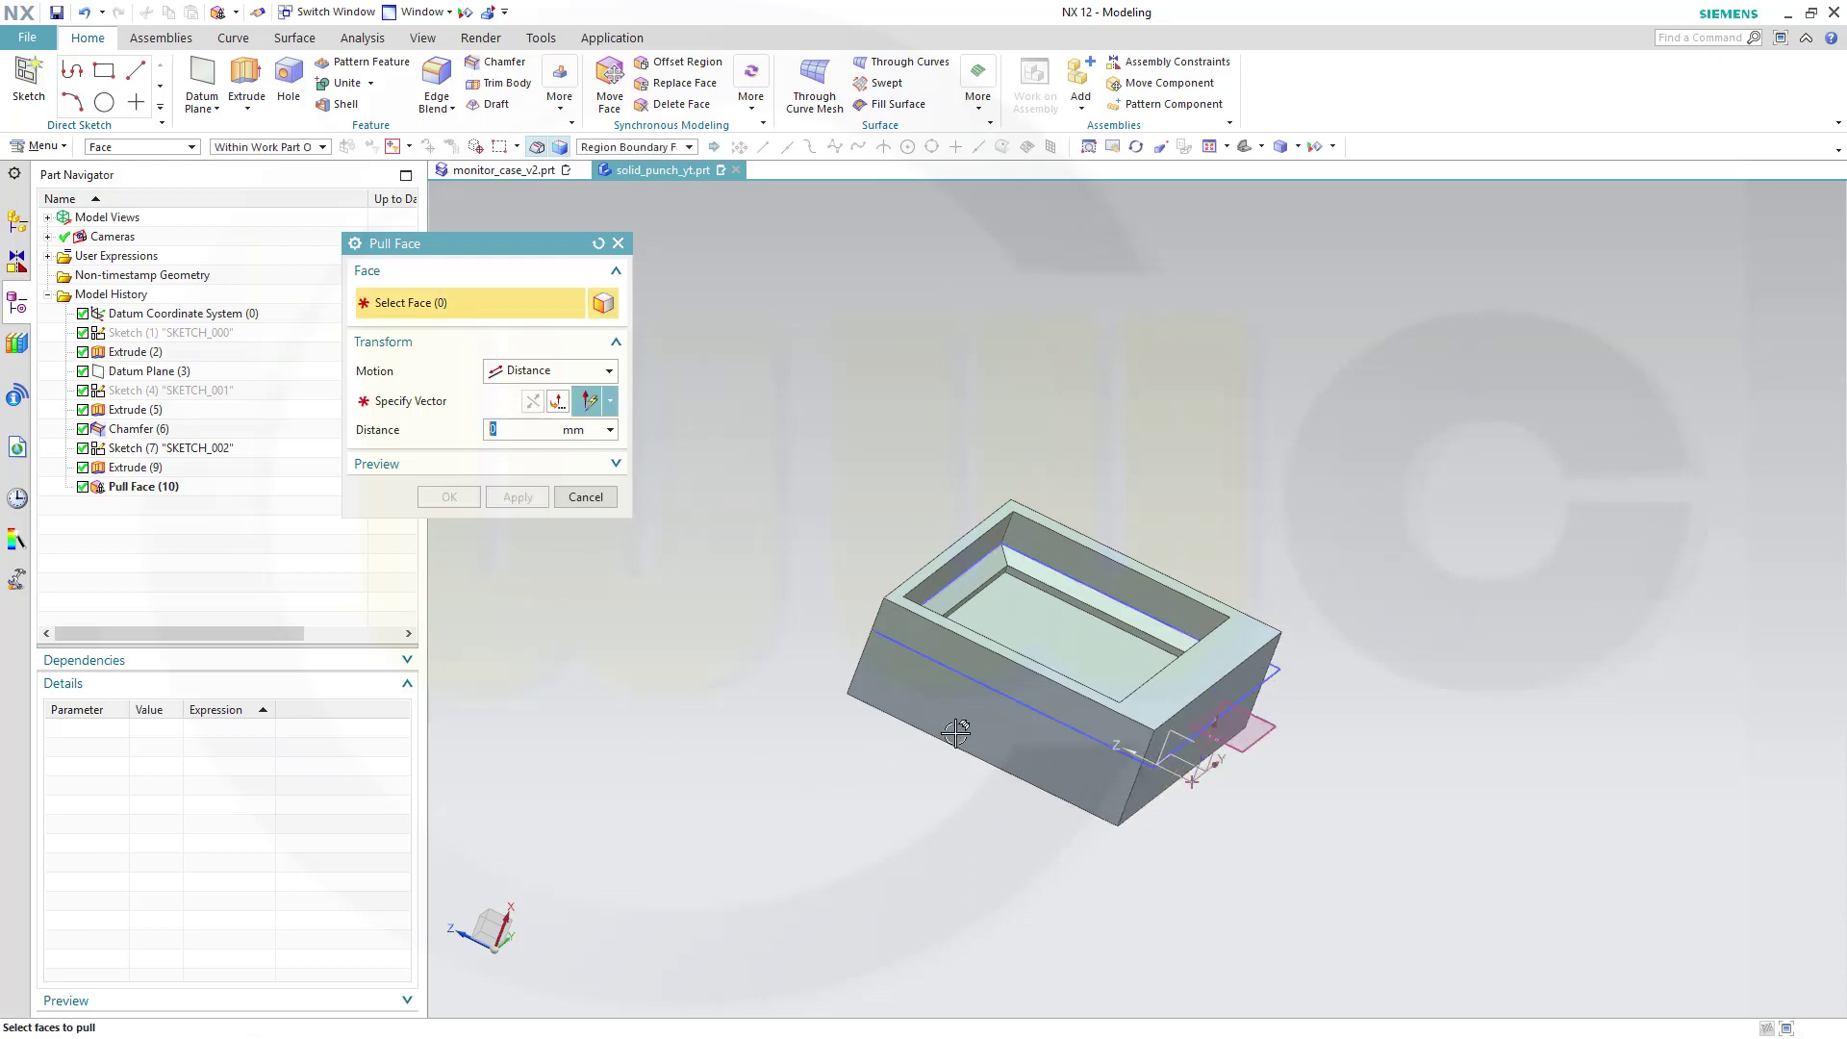
left_click(981, 697)
left_click(1002, 666)
middle_click_drag(893, 792, 835, 781)
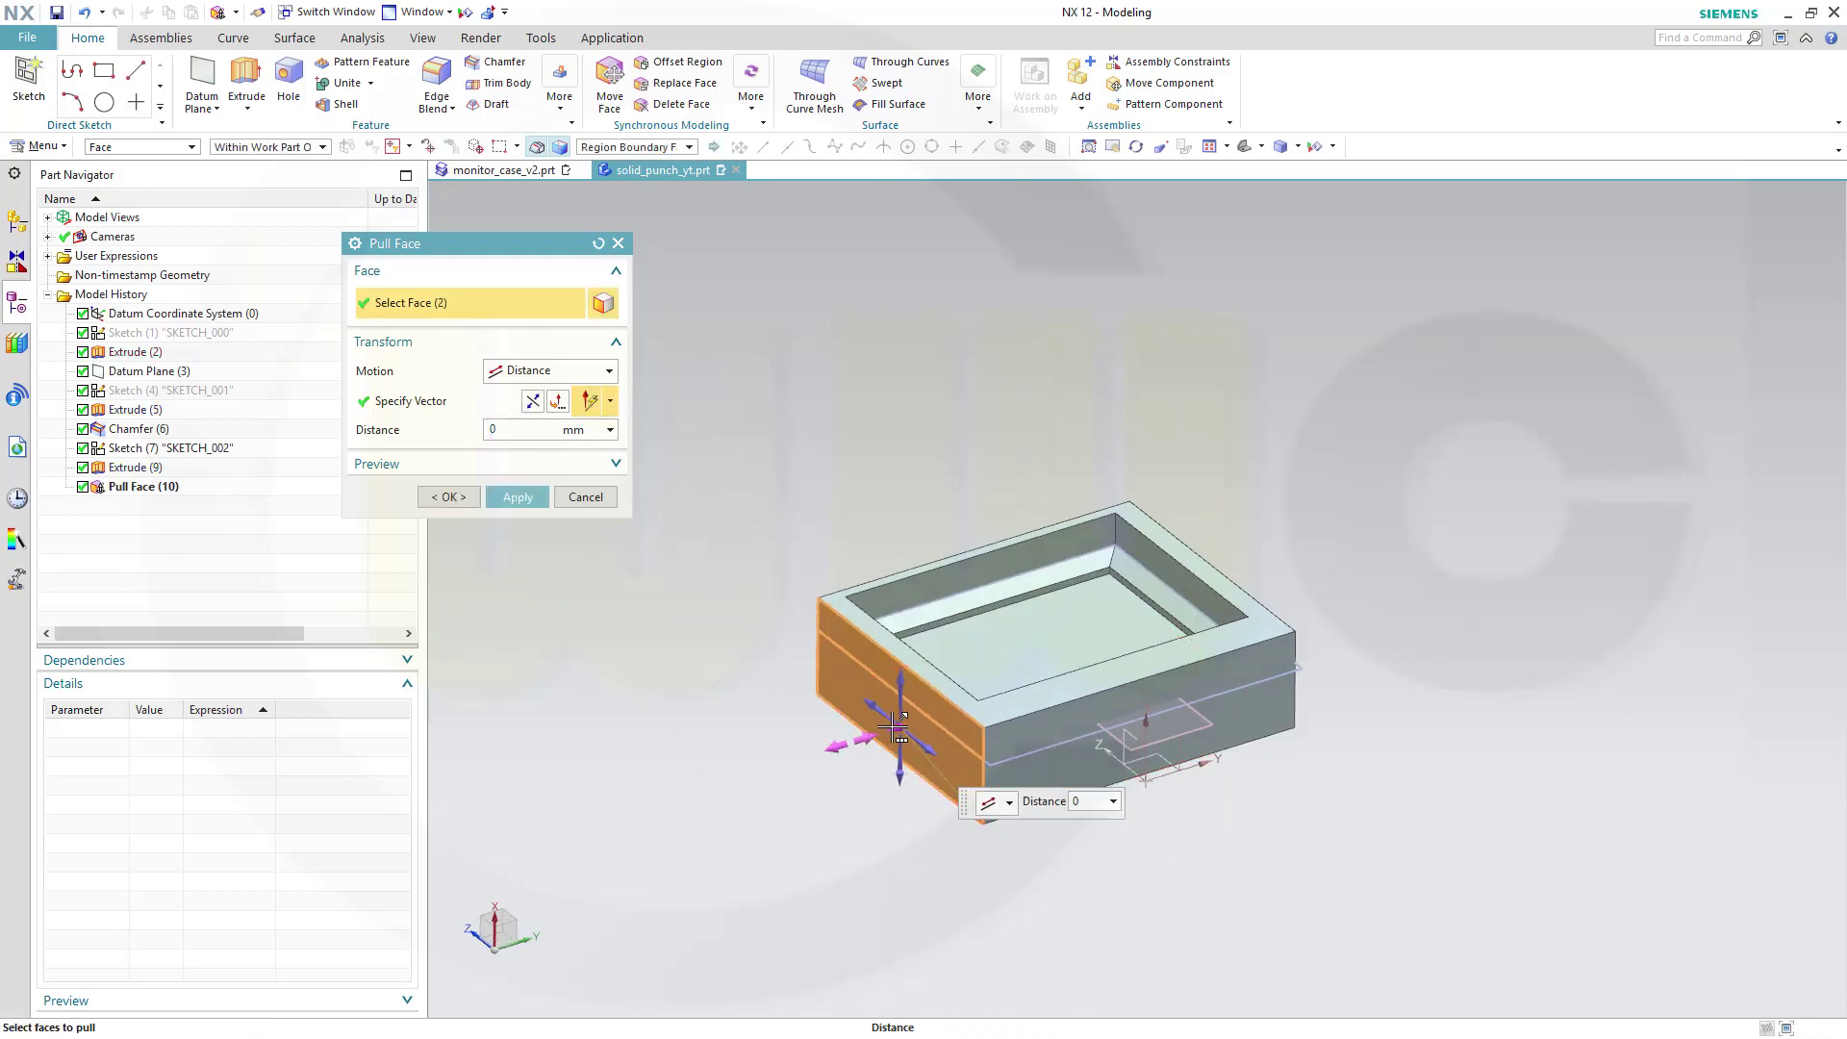
left_click_drag(896, 722, 712, 664)
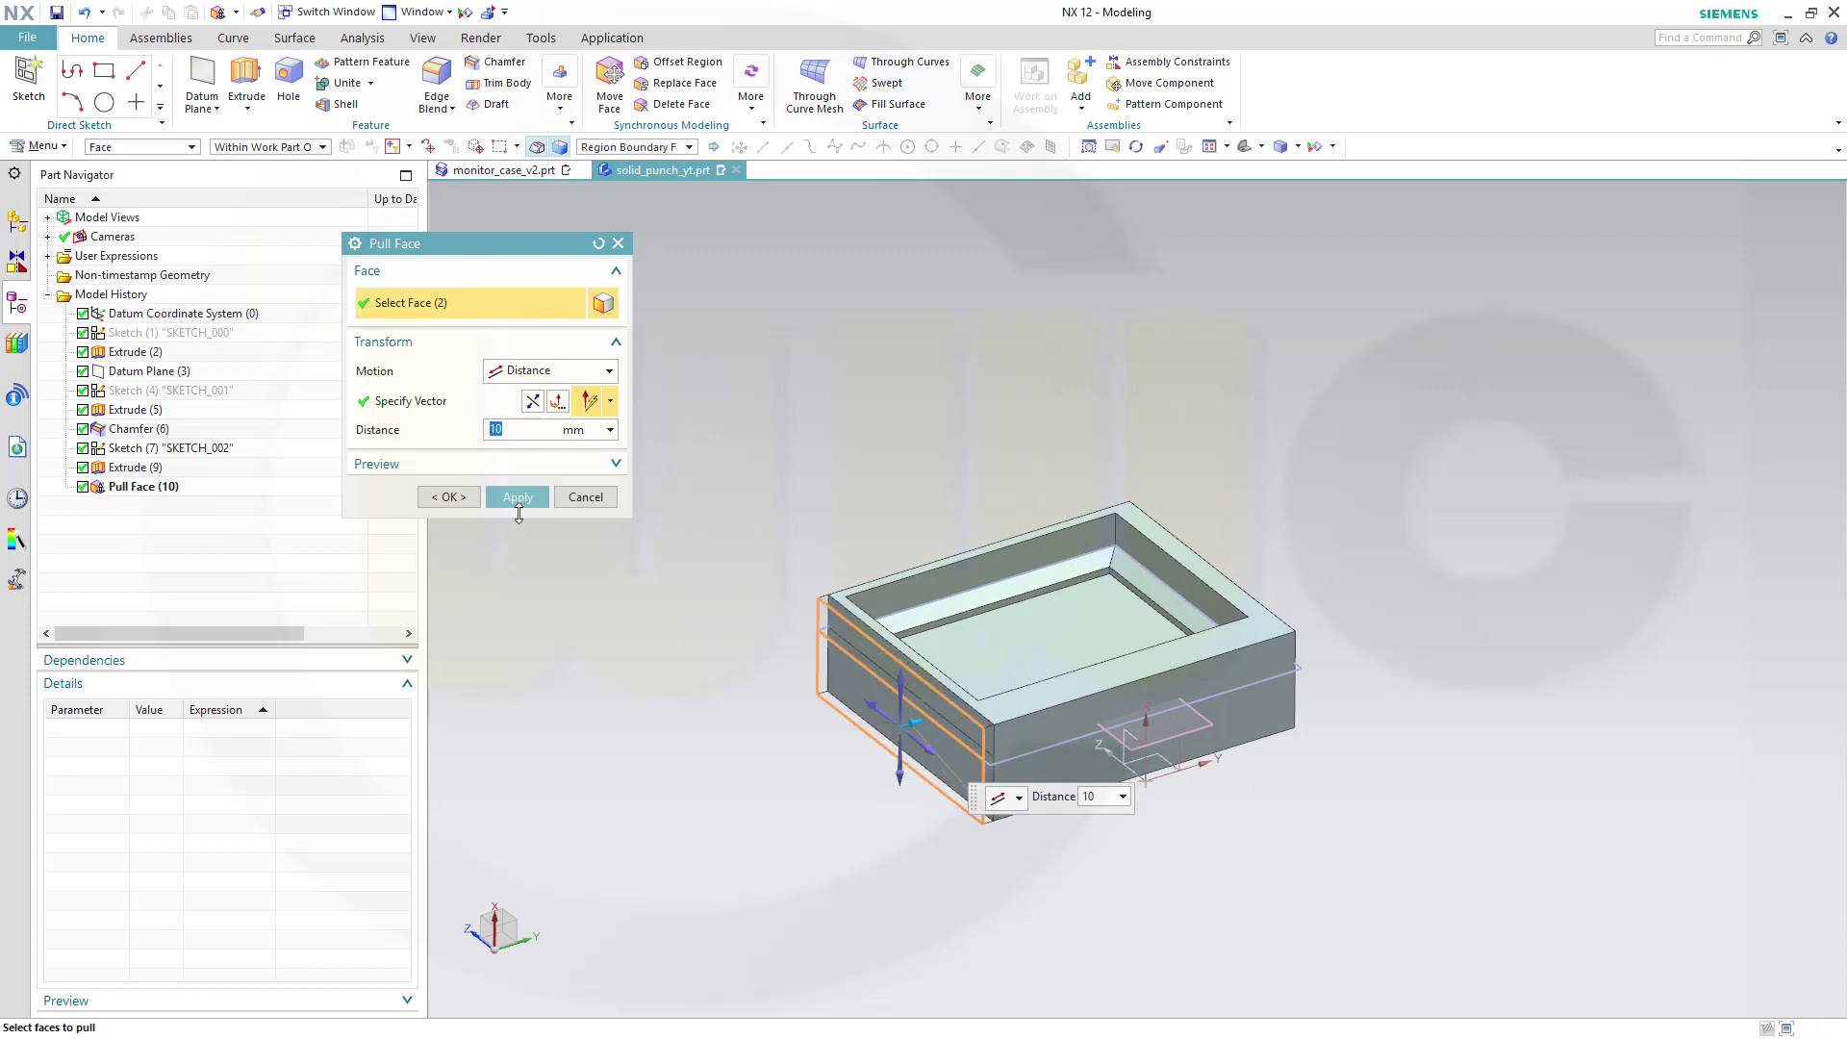
left_click(520, 498)
Pull the long side face and the last side's two faces outward, completing four pulls.
middle_click_drag(961, 841, 968, 836)
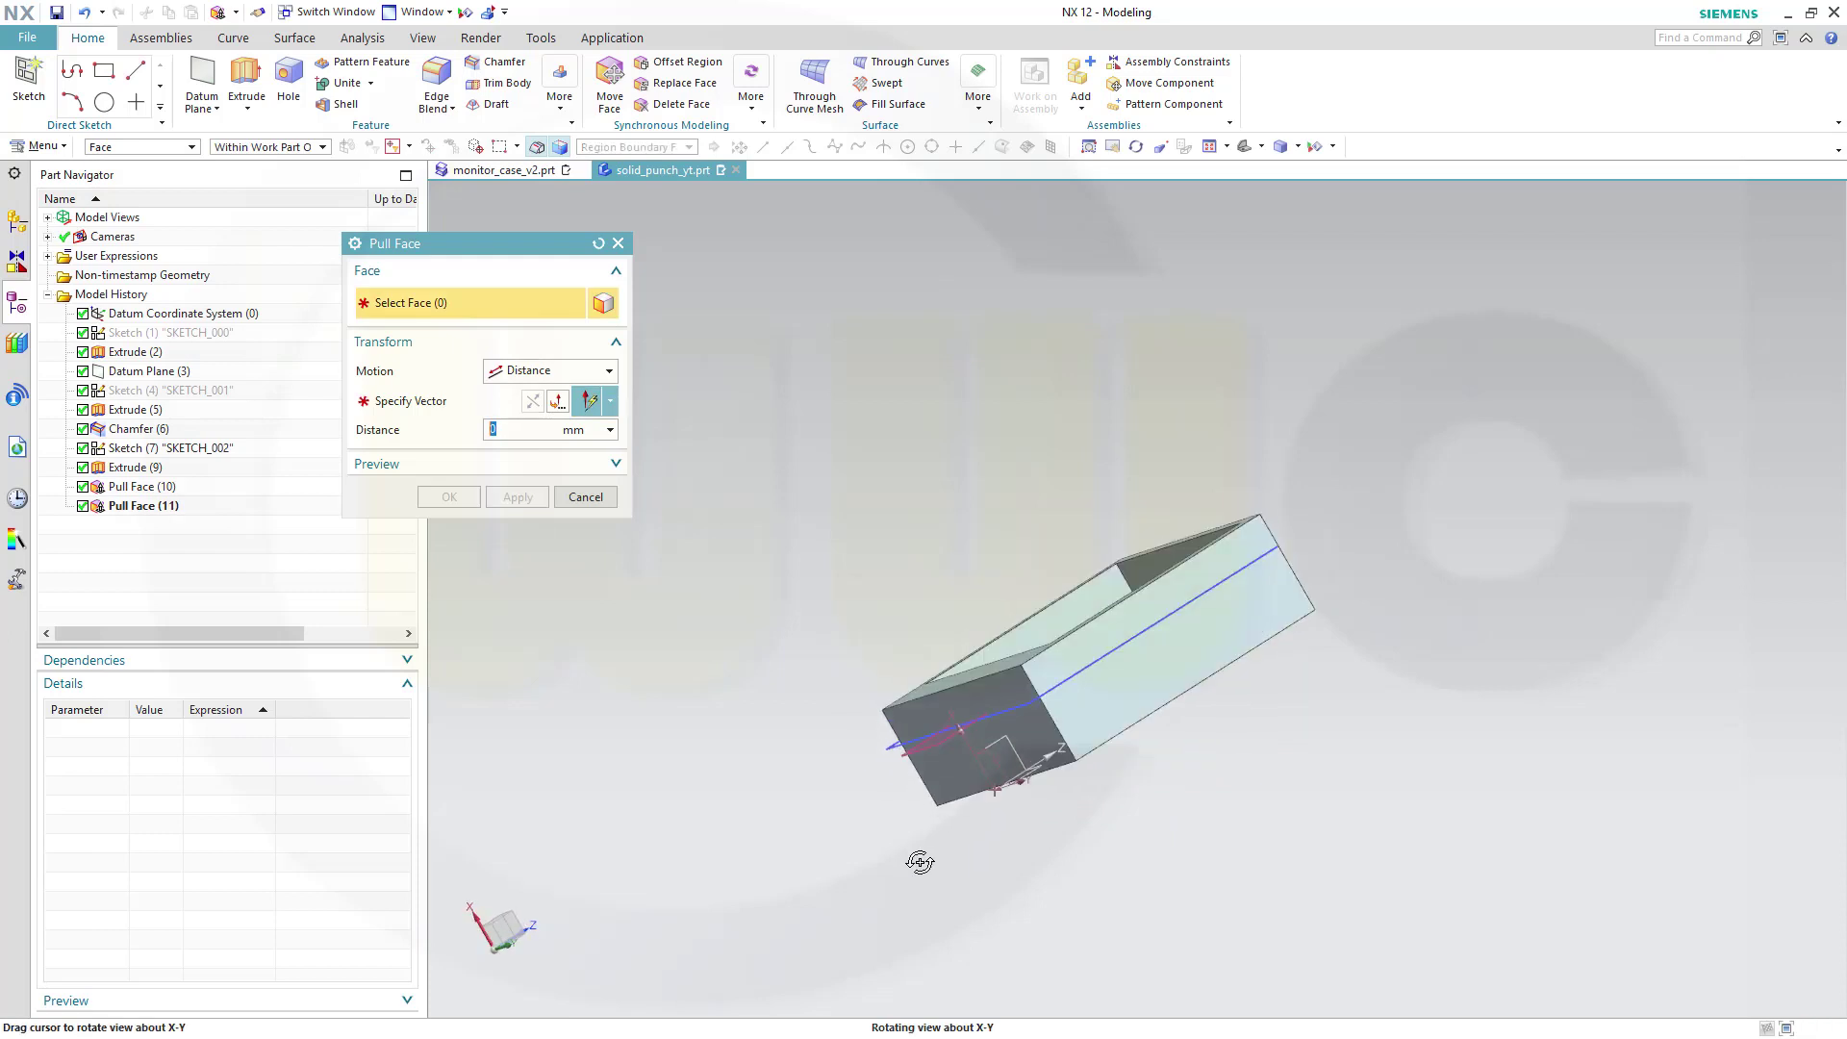
left_click(1104, 720)
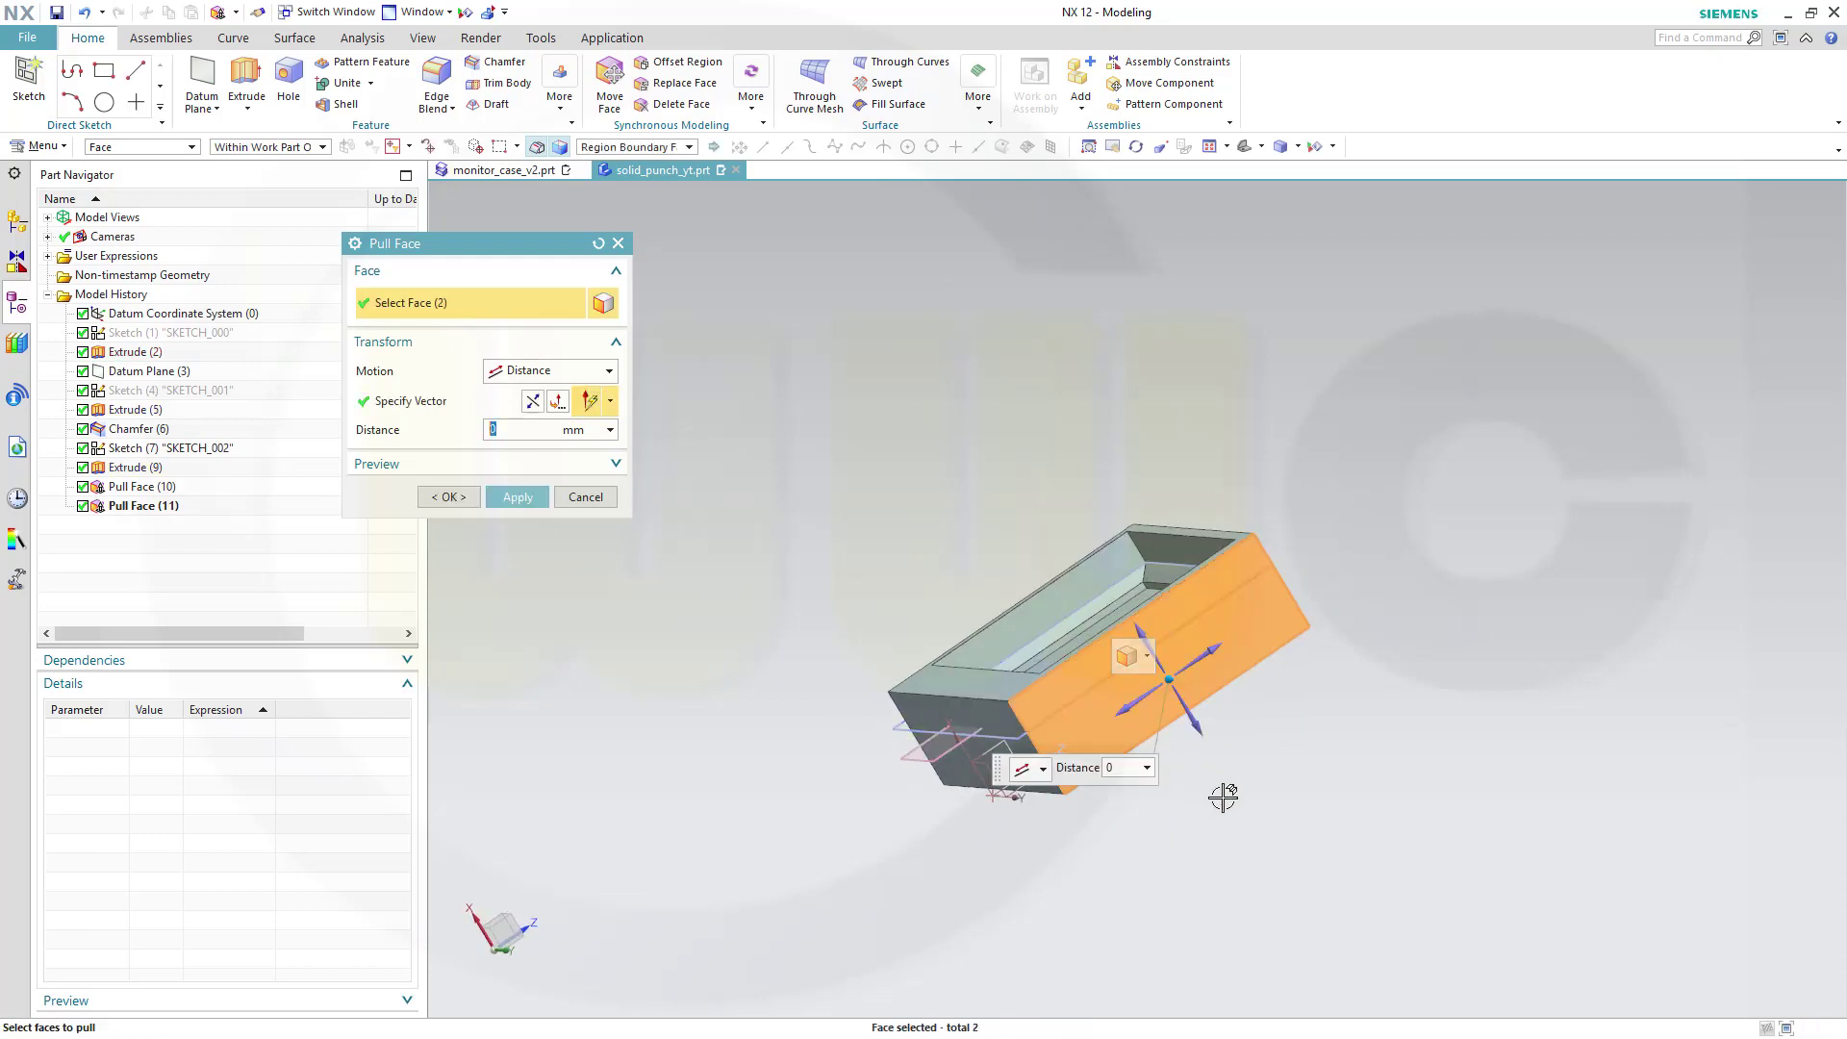
mouse_move(1228, 806)
middle_mouse_down()
mouse_move(1308, 829)
mouse_move(1299, 680)
middle_mouse_up()
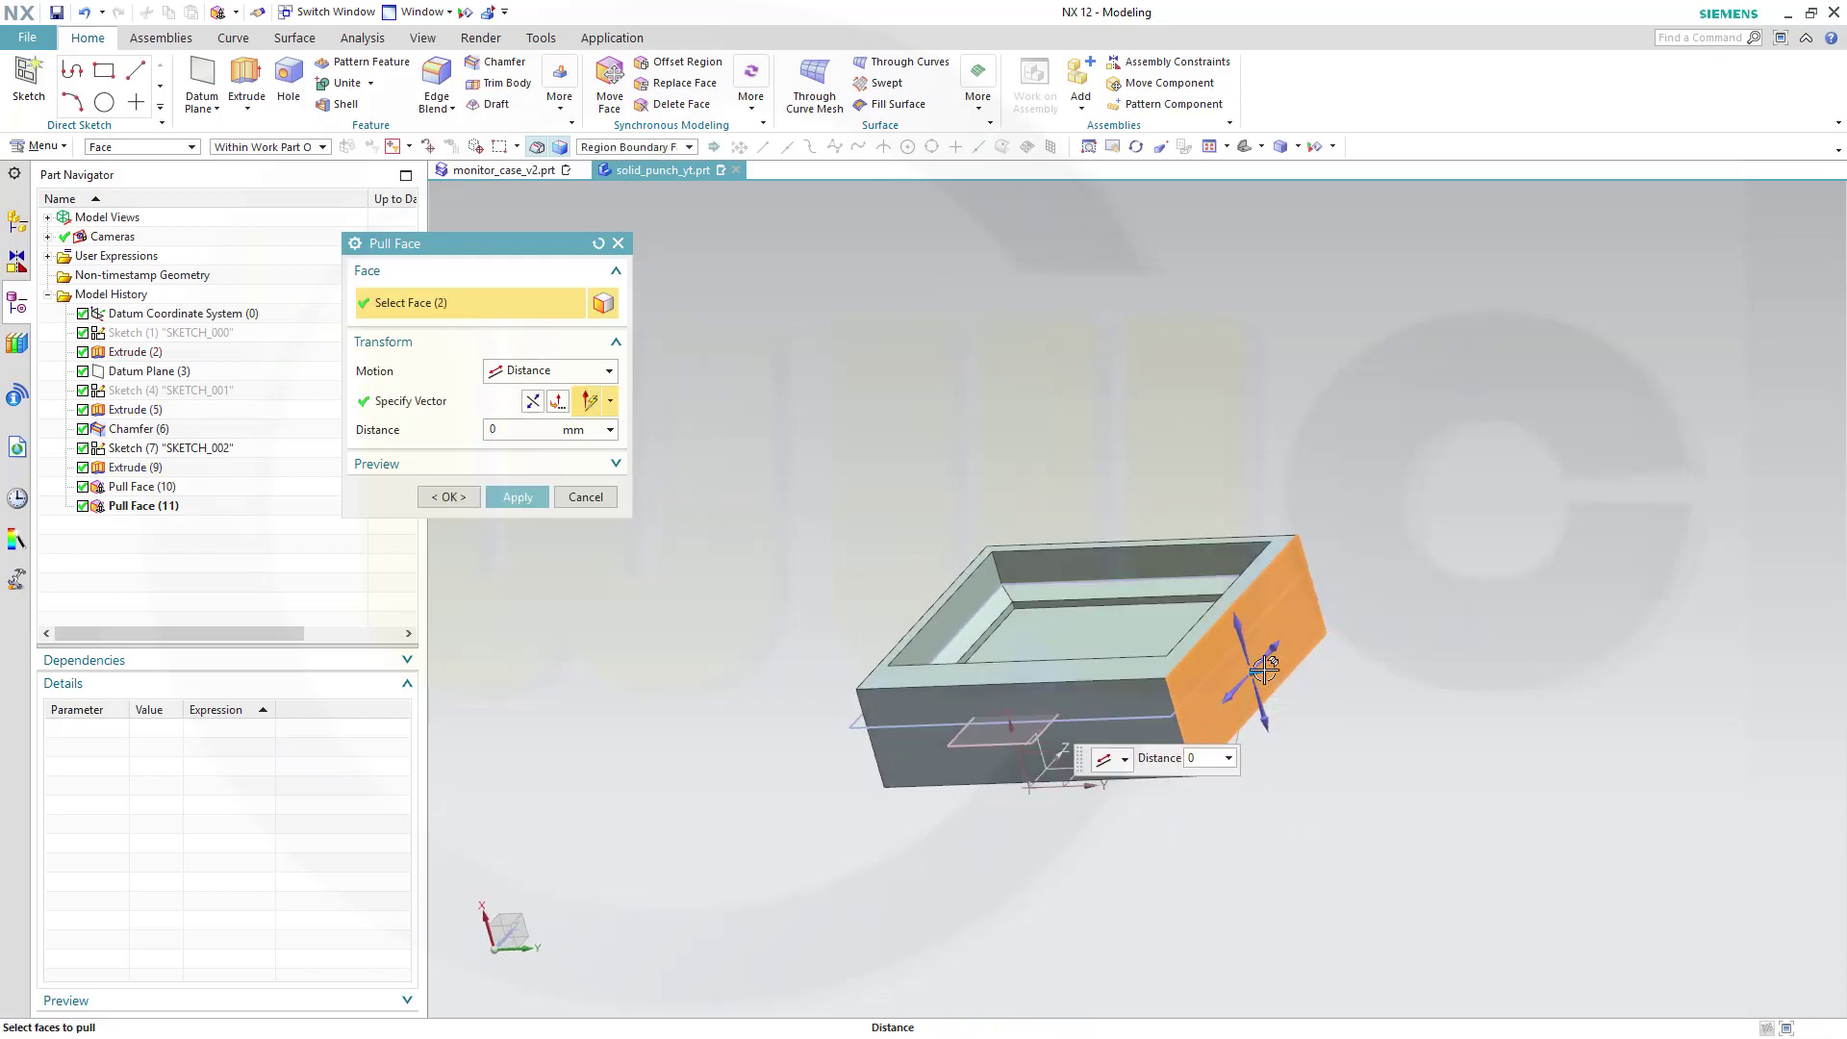
left_click_drag(1264, 667, 1255, 674)
mouse_move(1332, 734)
middle_mouse_down()
mouse_move(1270, 783)
mouse_move(1224, 789)
middle_mouse_up()
left_click(514, 498)
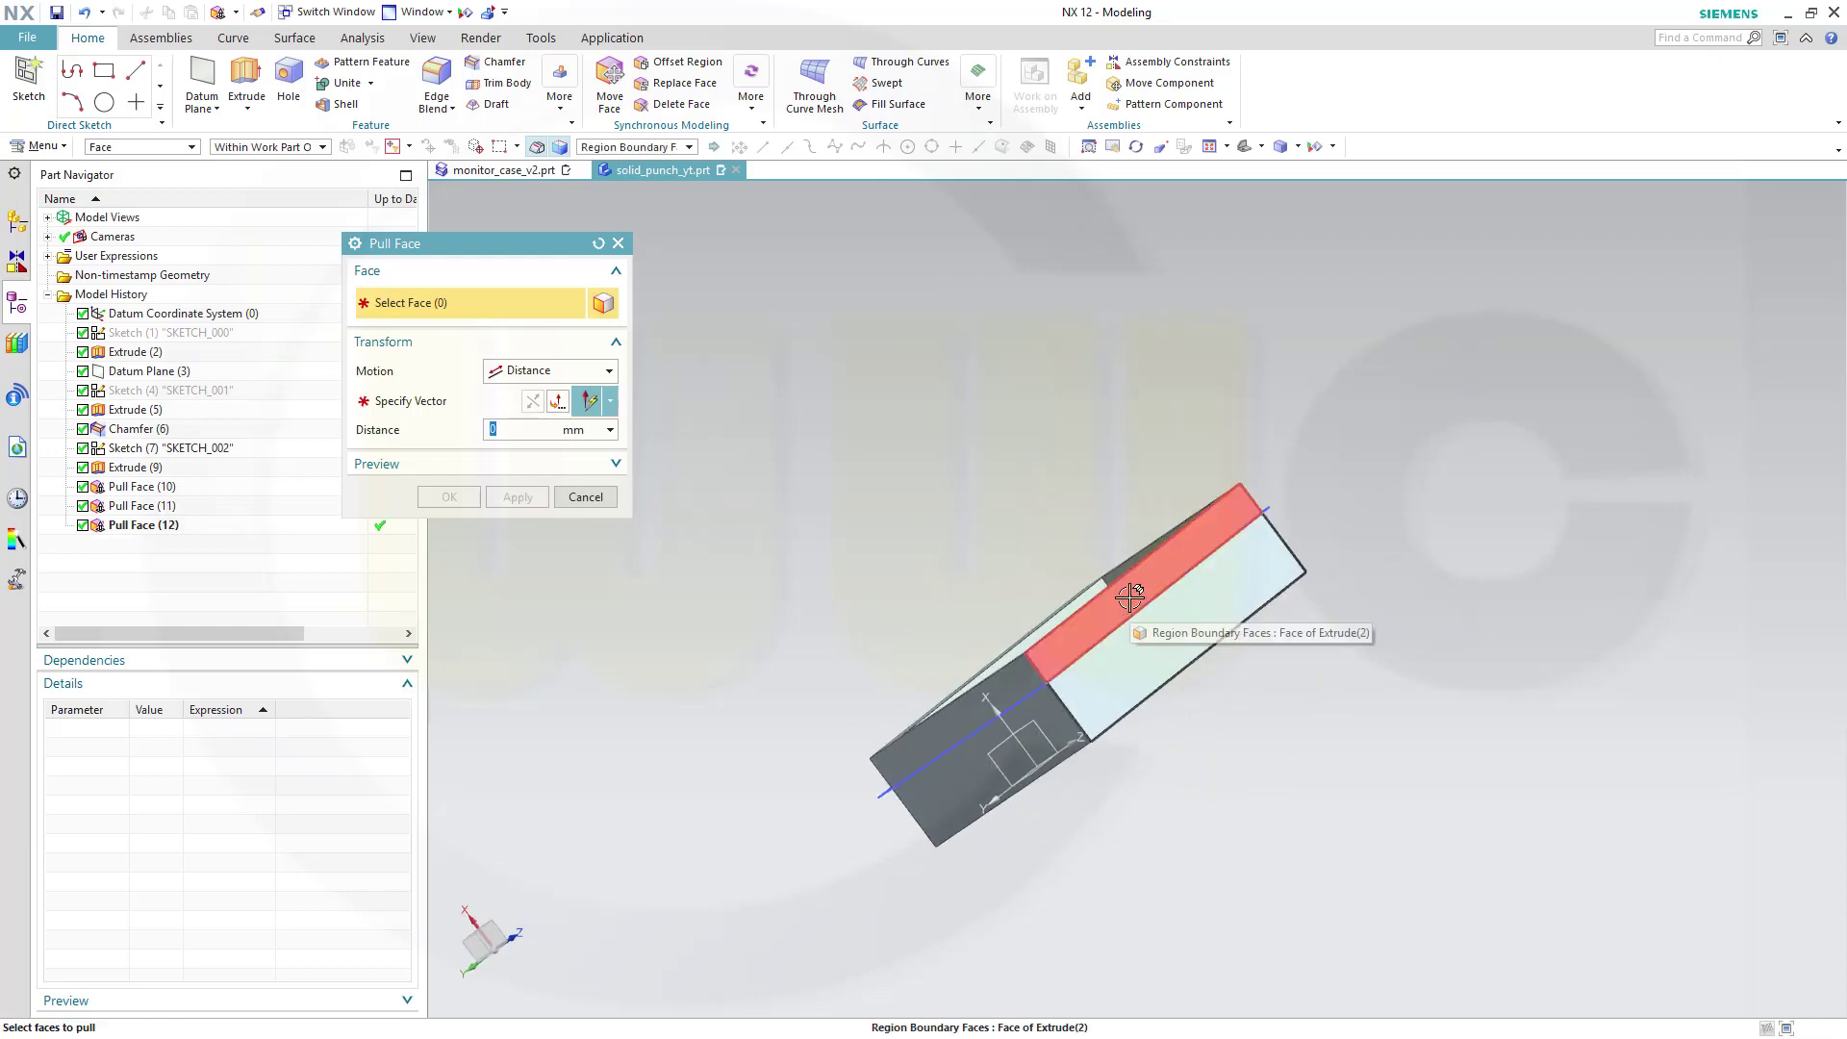
left_click(1145, 582)
left_click(1152, 632)
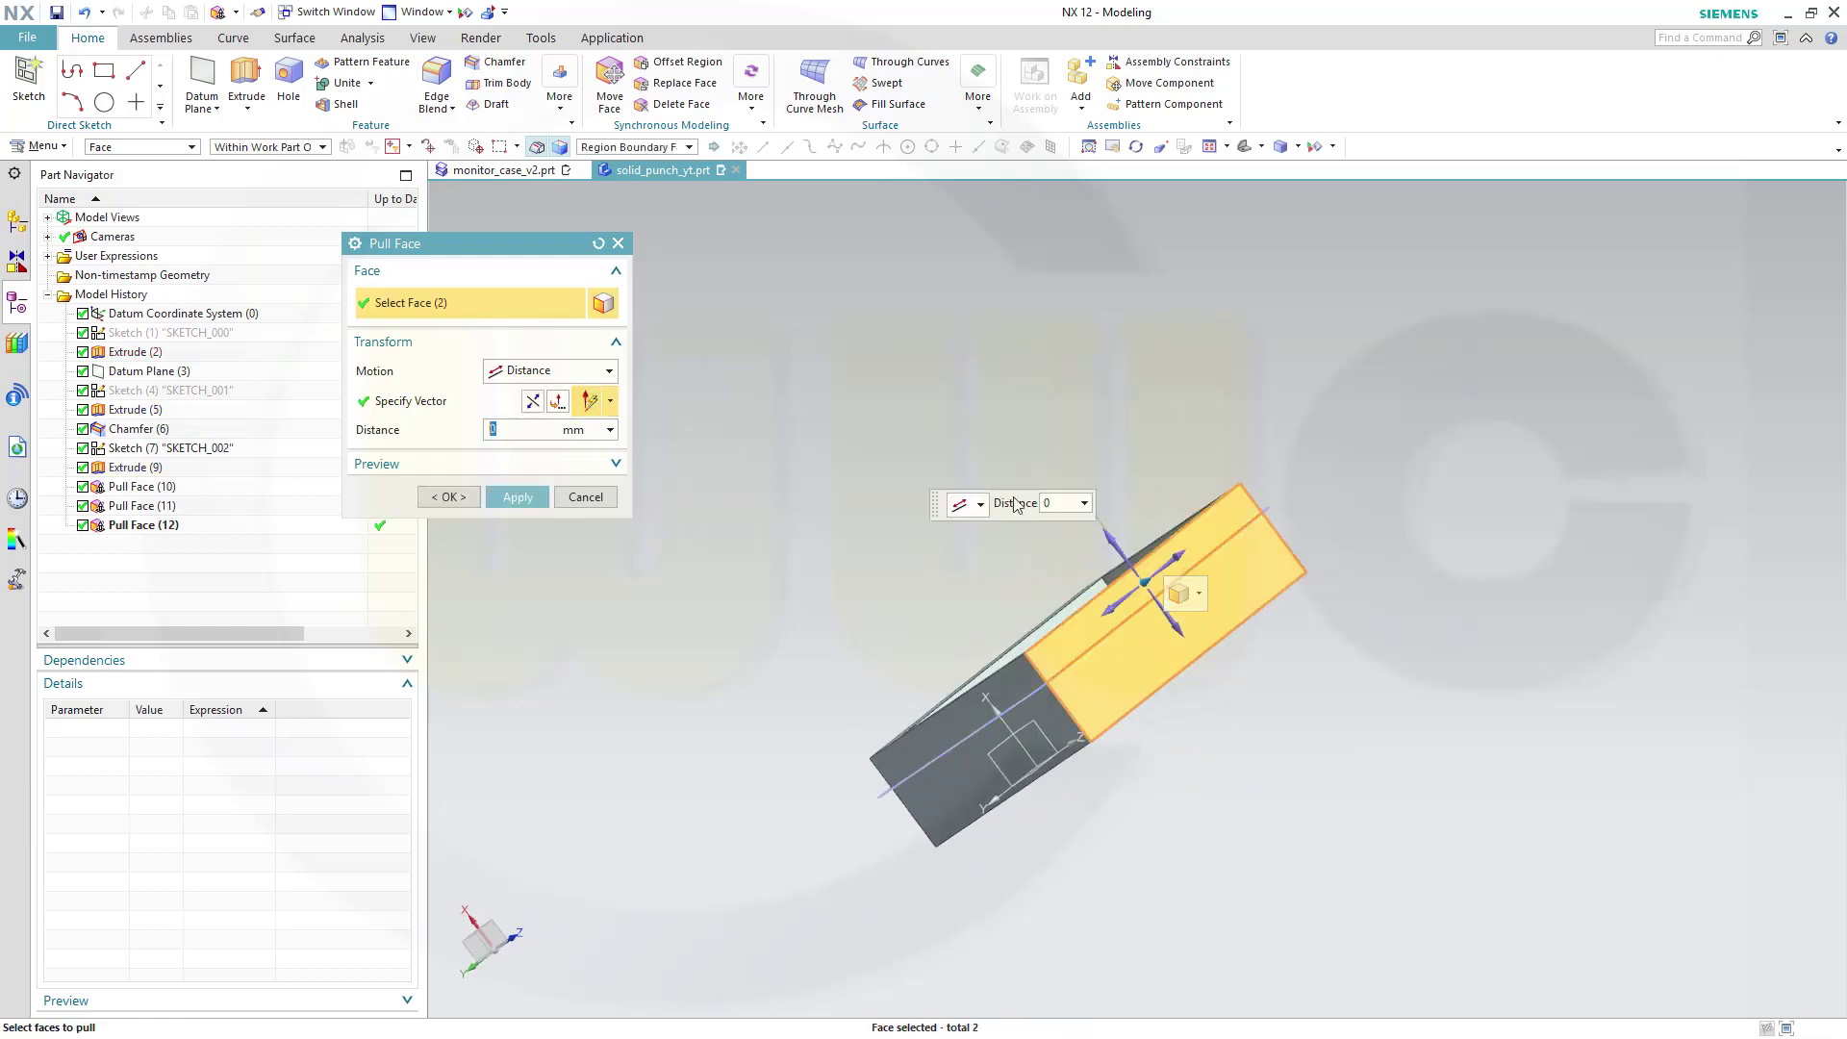
middle_click_drag(973, 553, 1214, 584)
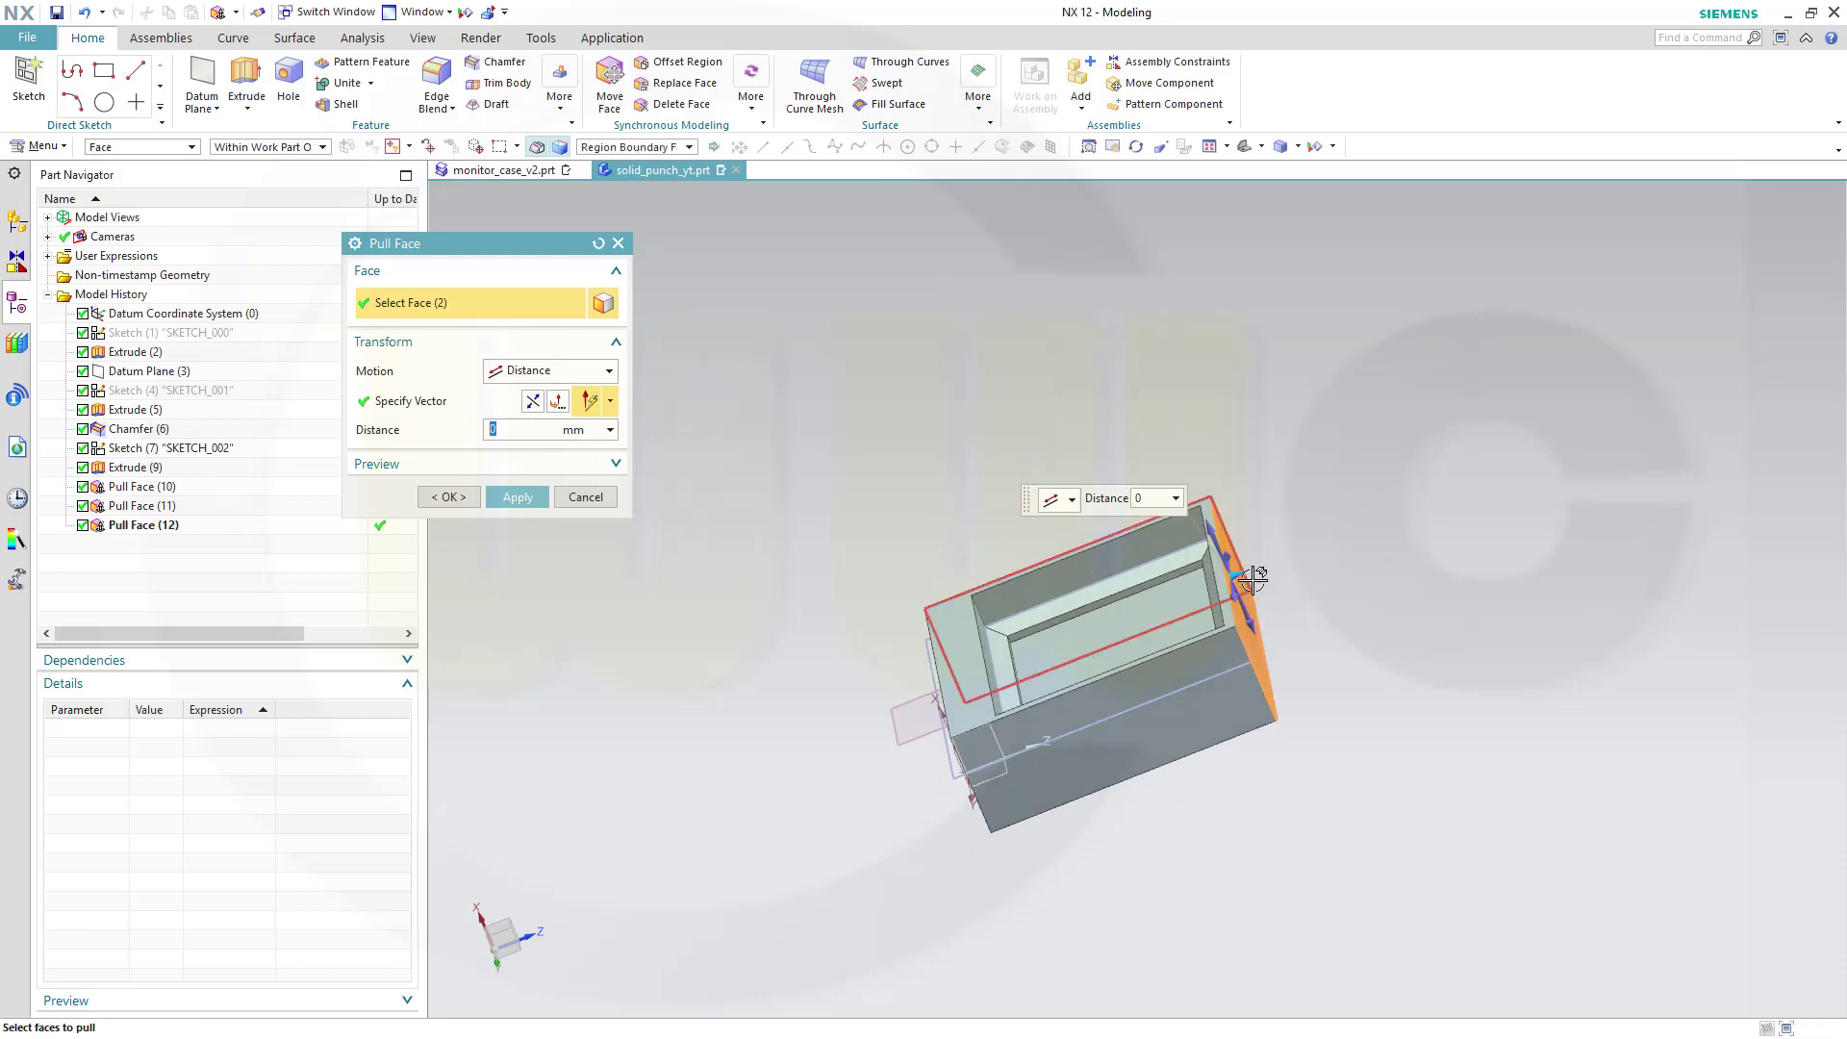
left_click_drag(1232, 569, 1223, 577)
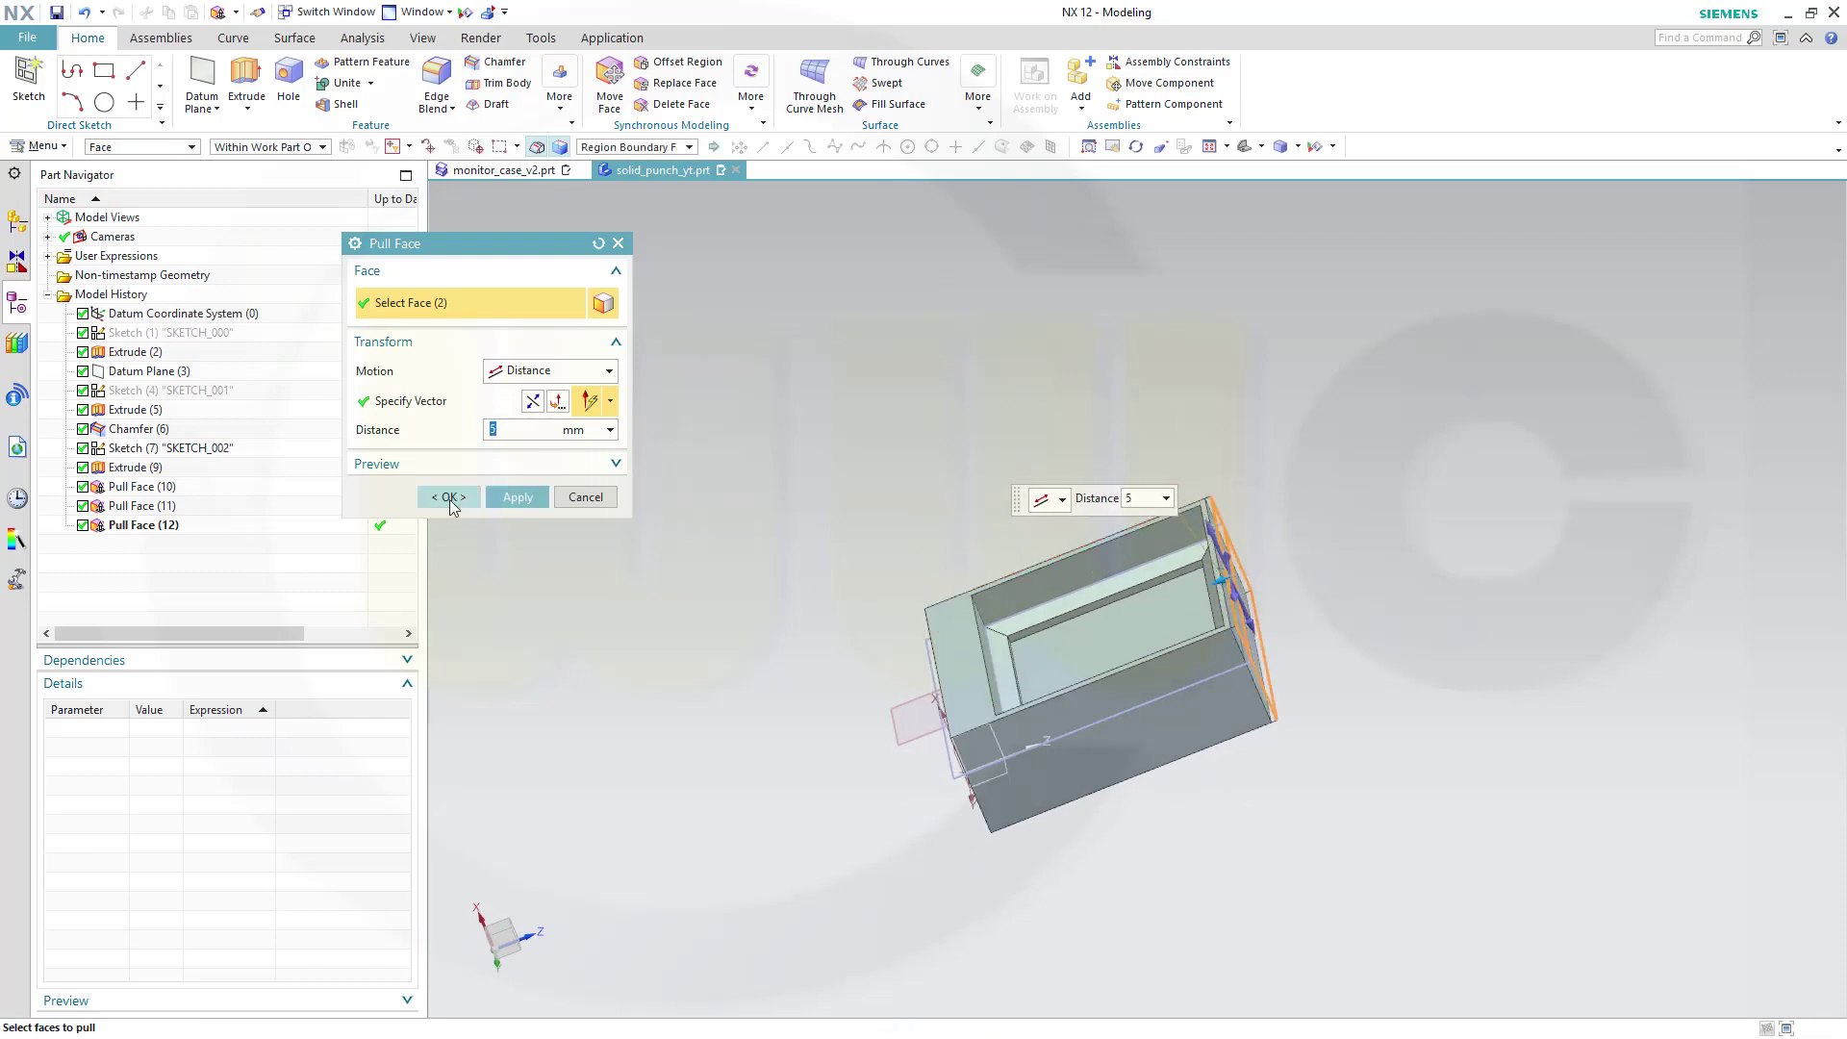
left_click(448, 496)
Switch the part into the Sheet Metal application.
middle_click_drag(793, 706, 791, 445)
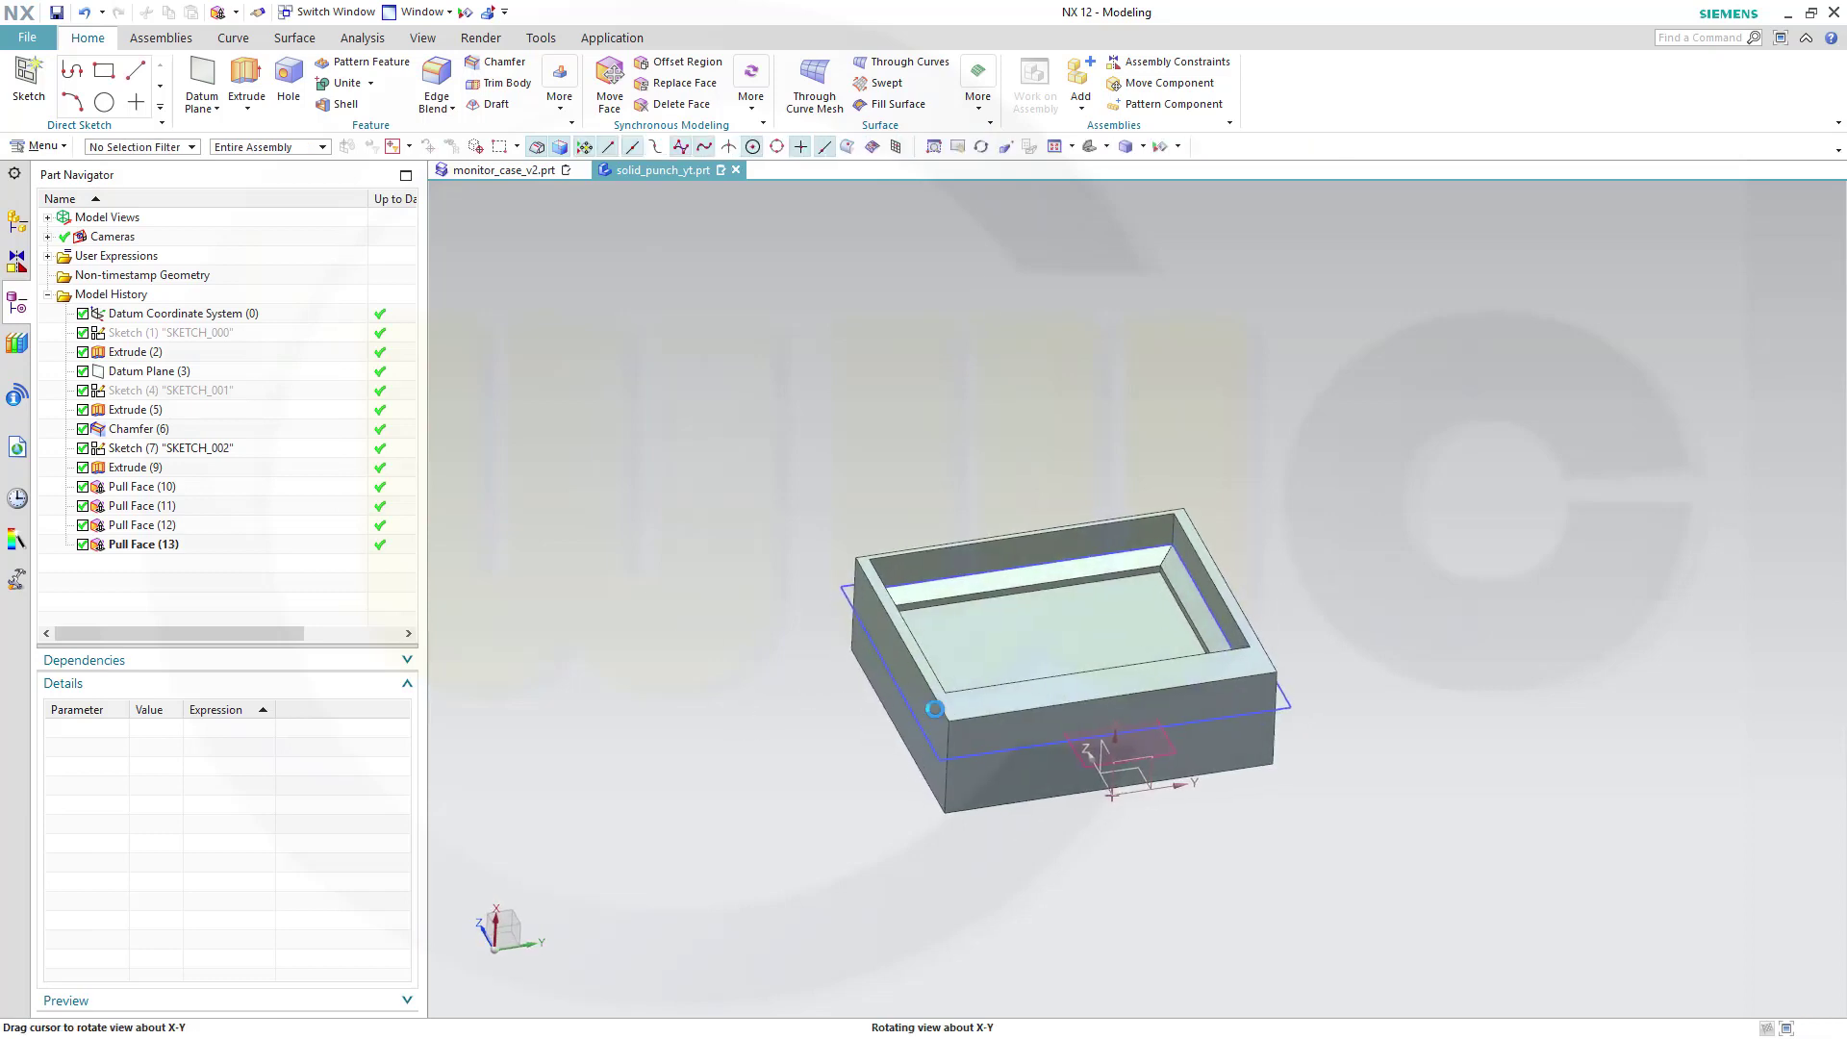
scroll(817, 483, "up", 1)
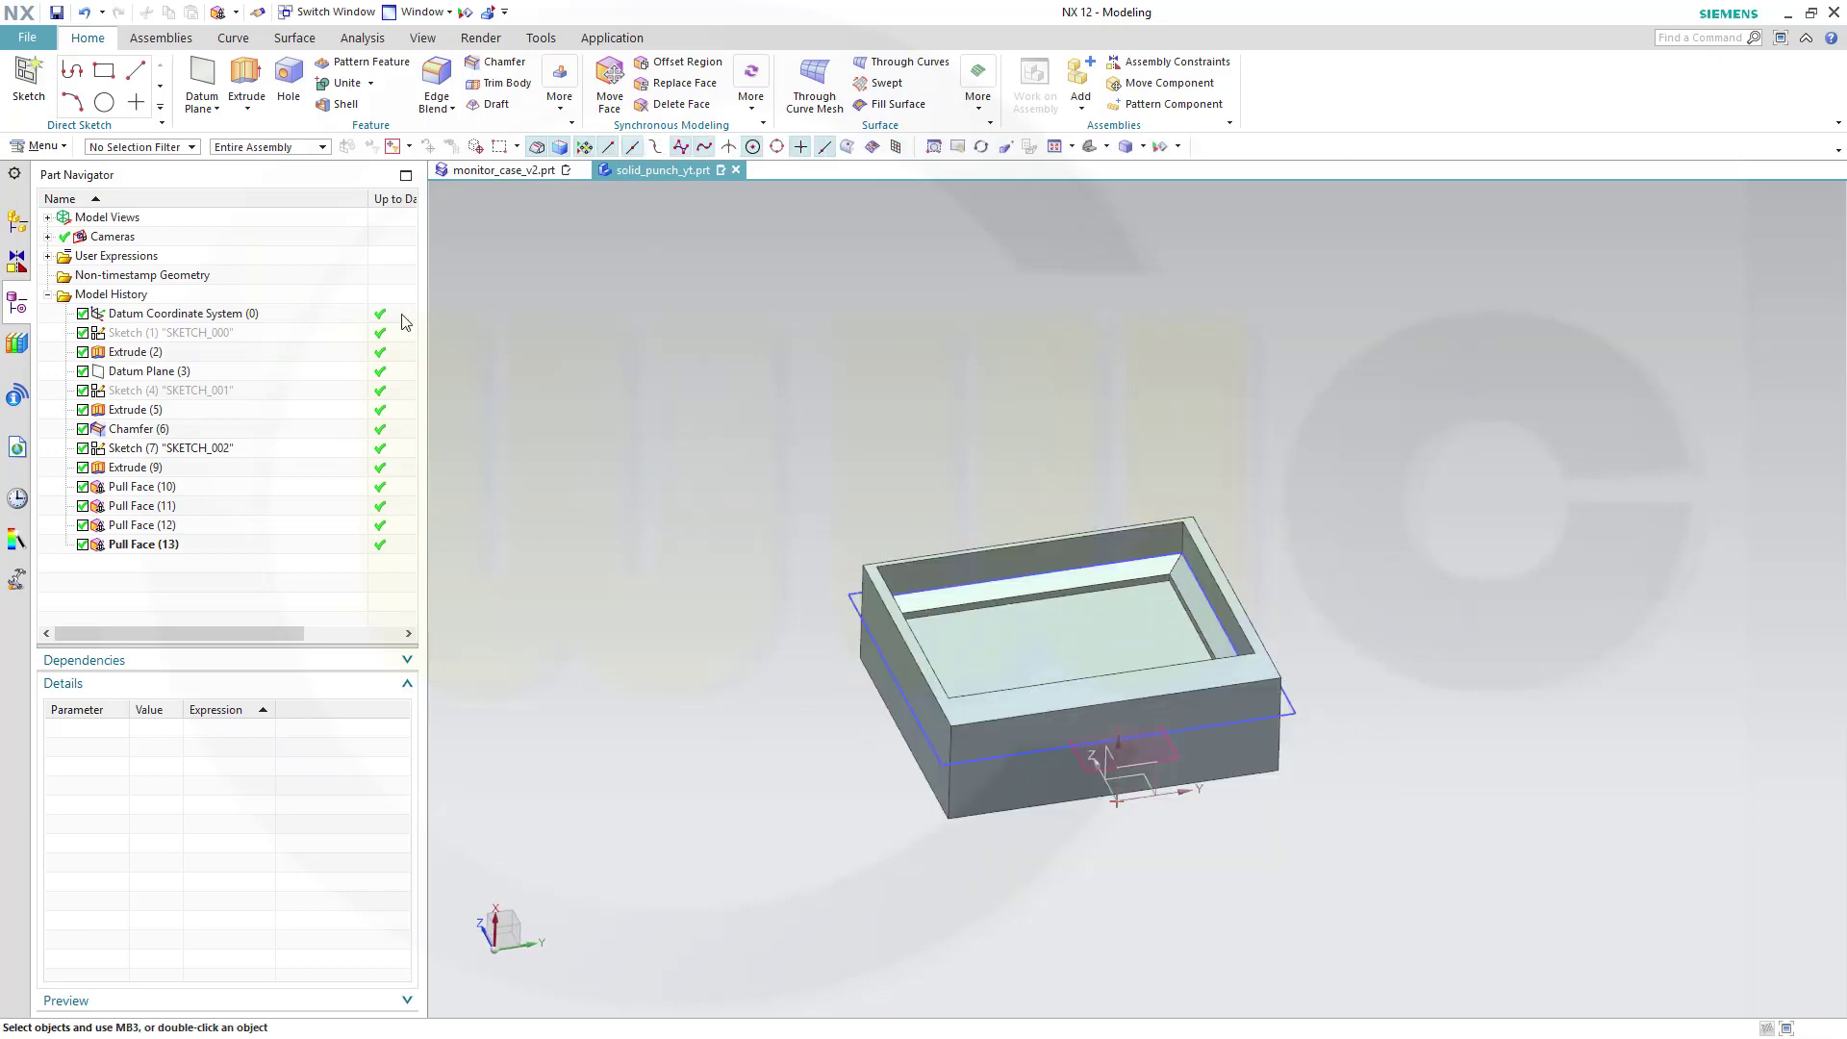
middle_click_drag(777, 497, 462, 359)
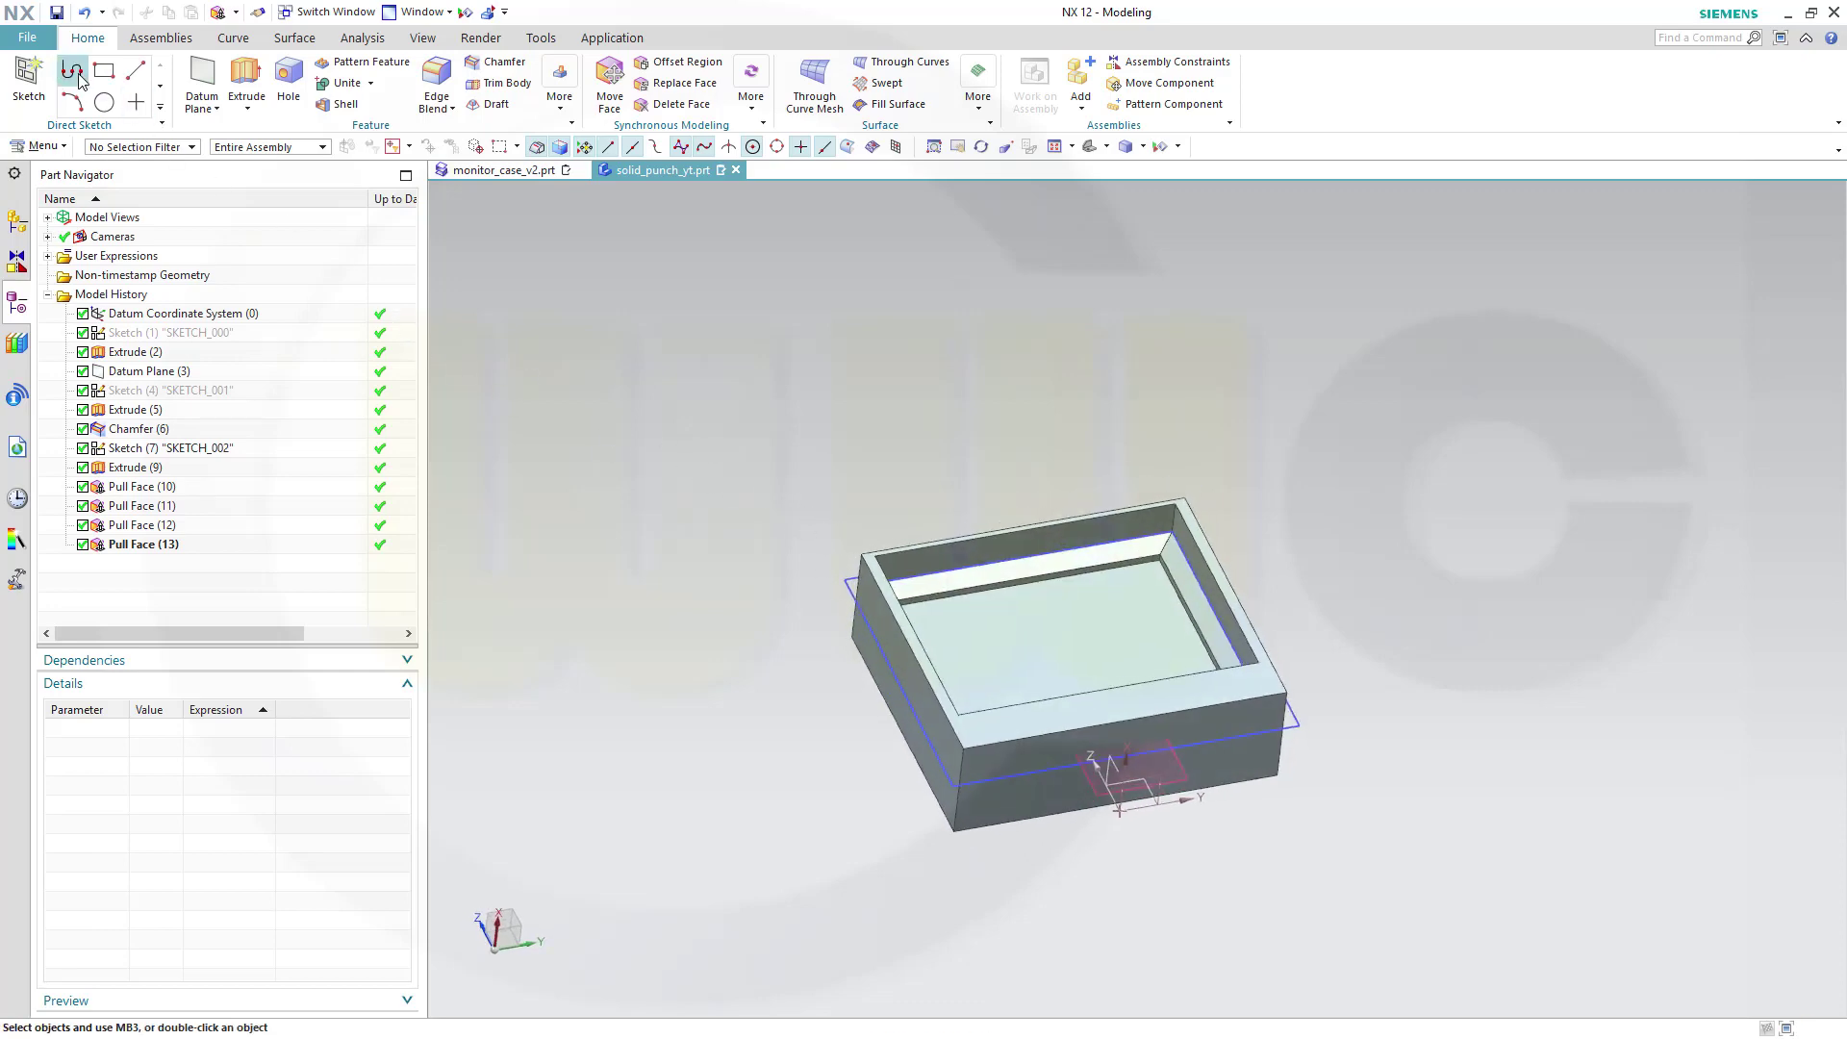
left_click(32, 43)
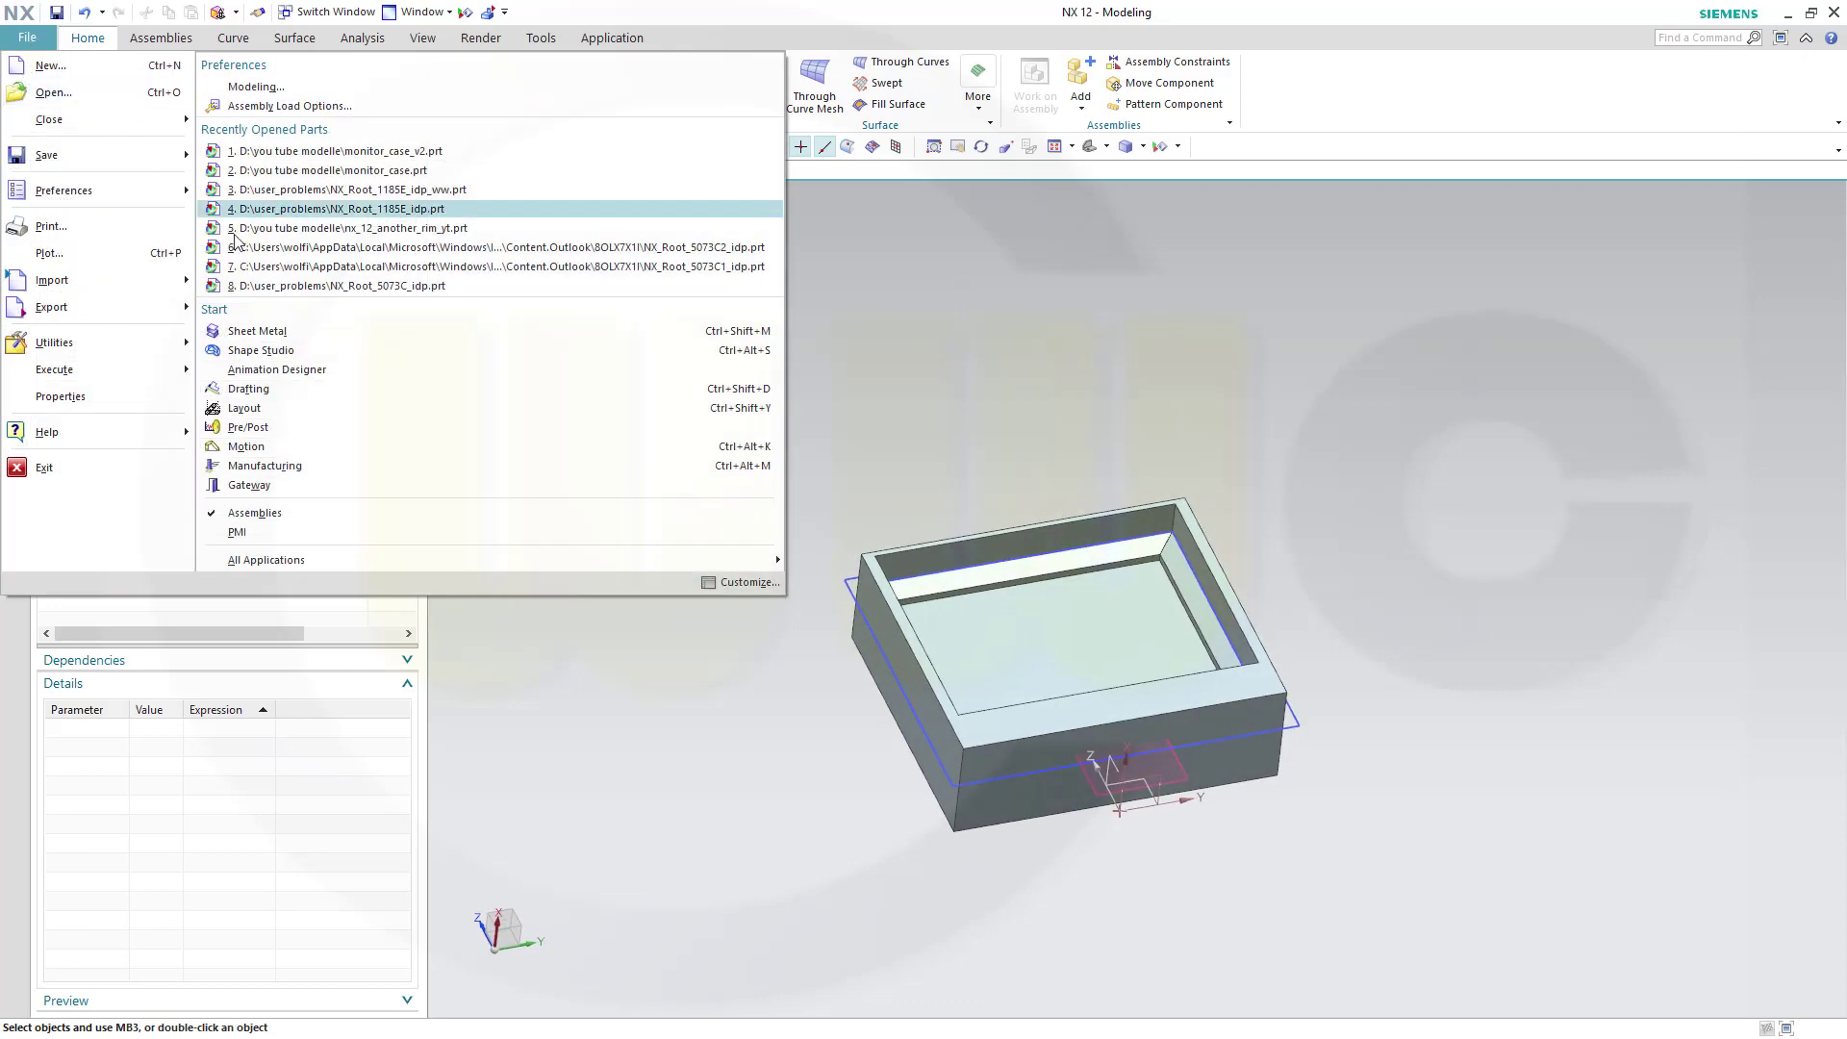
left_click(265, 334)
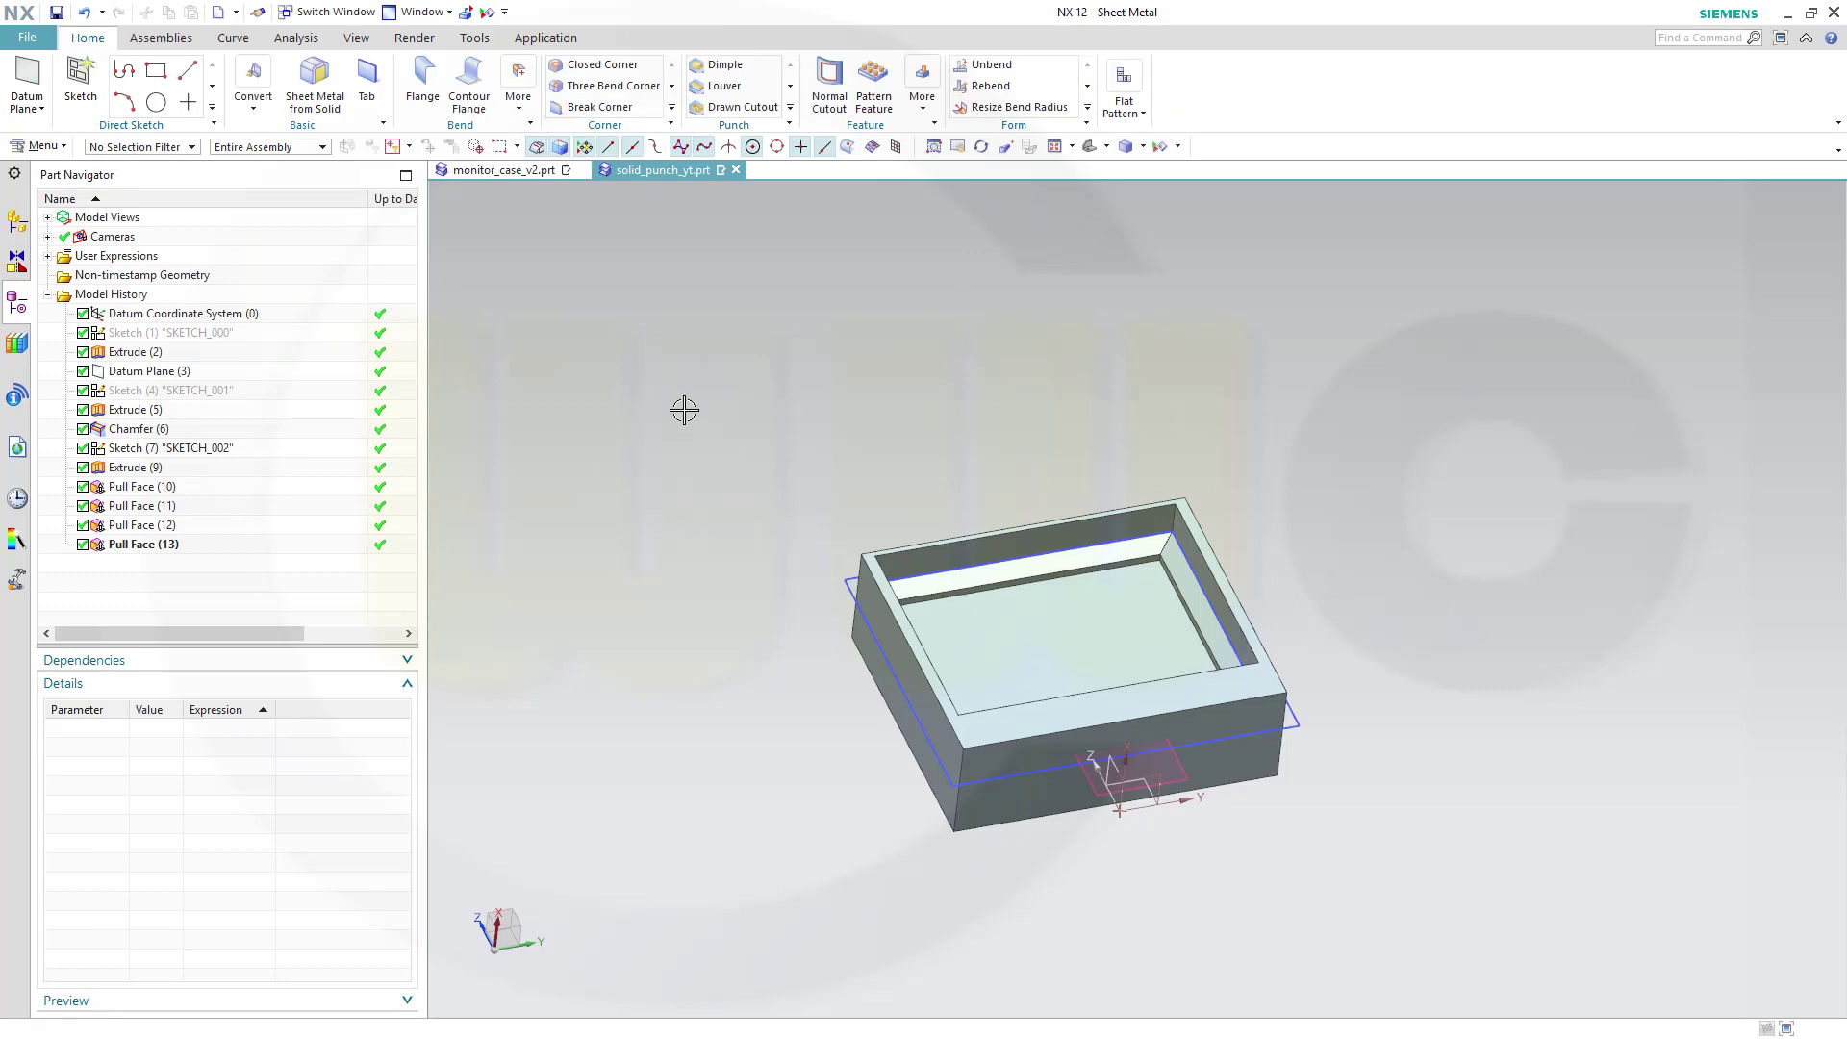
Create a 2 mm base tab from the four rectangle sketch lines, thickness reversed downward.
left_click(370, 88)
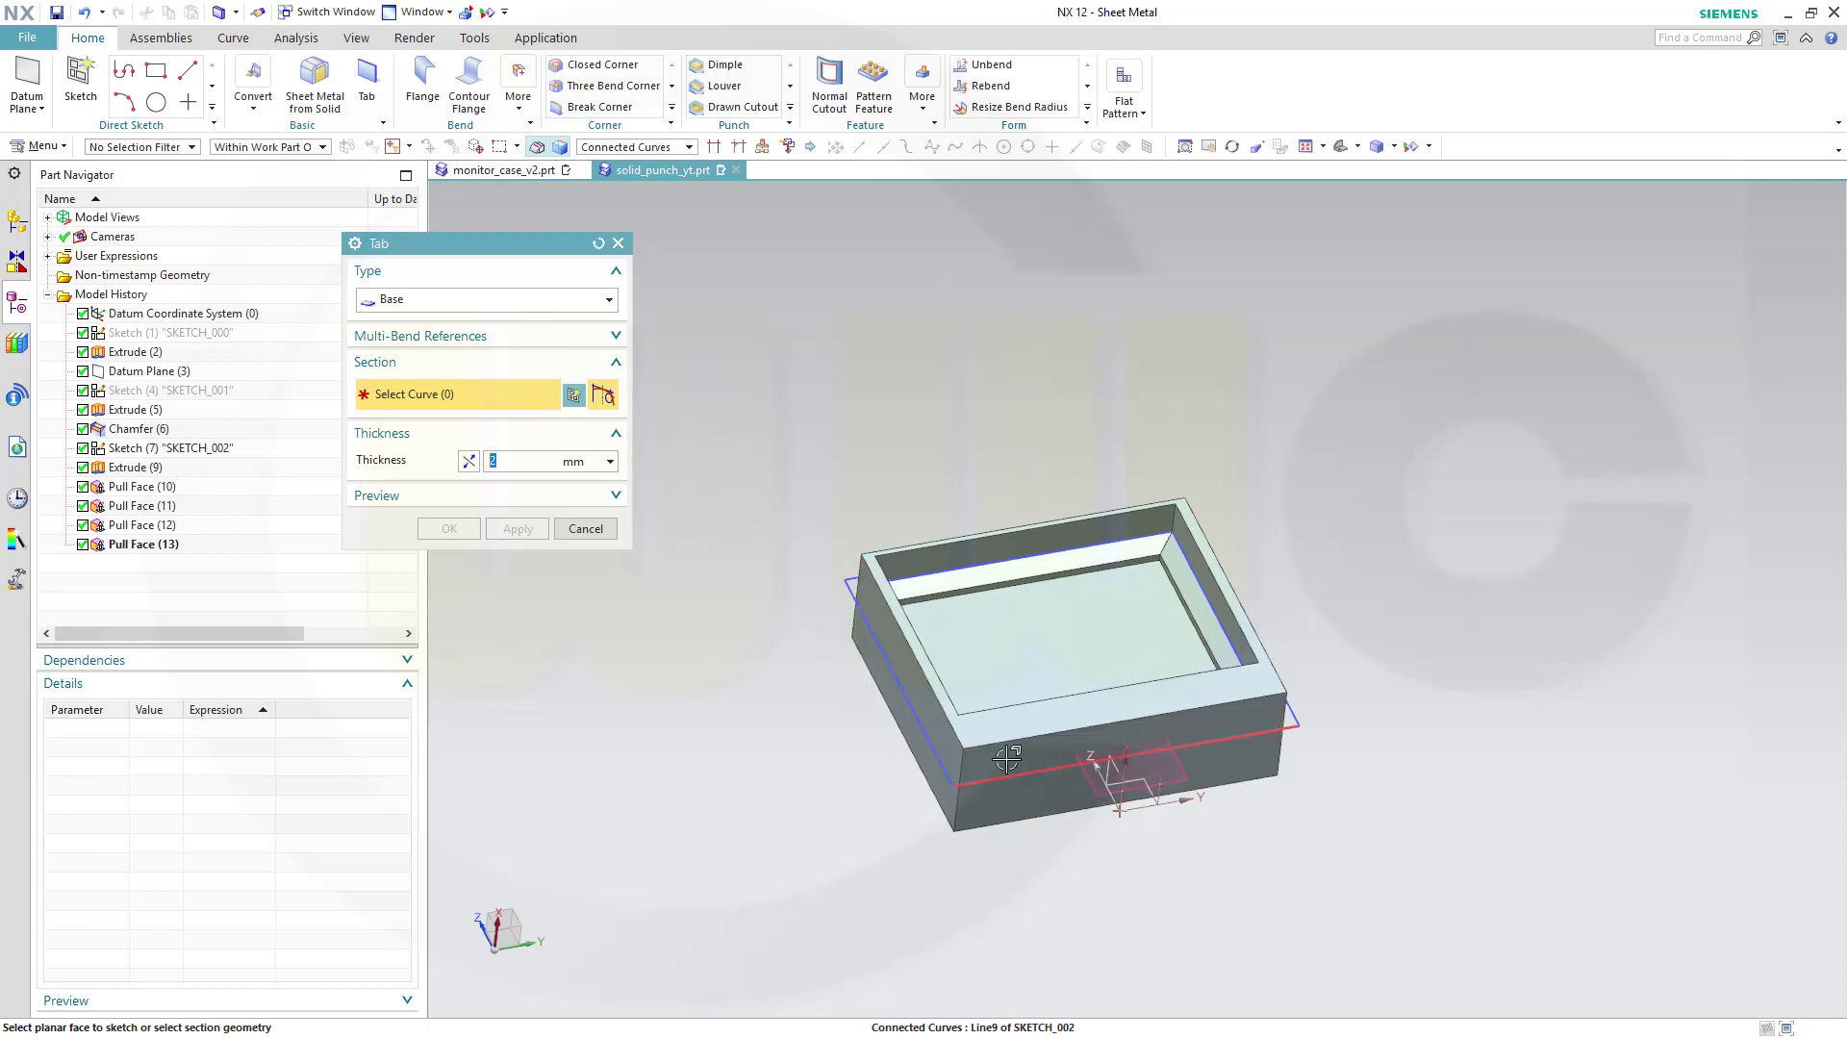
left_click(1298, 726)
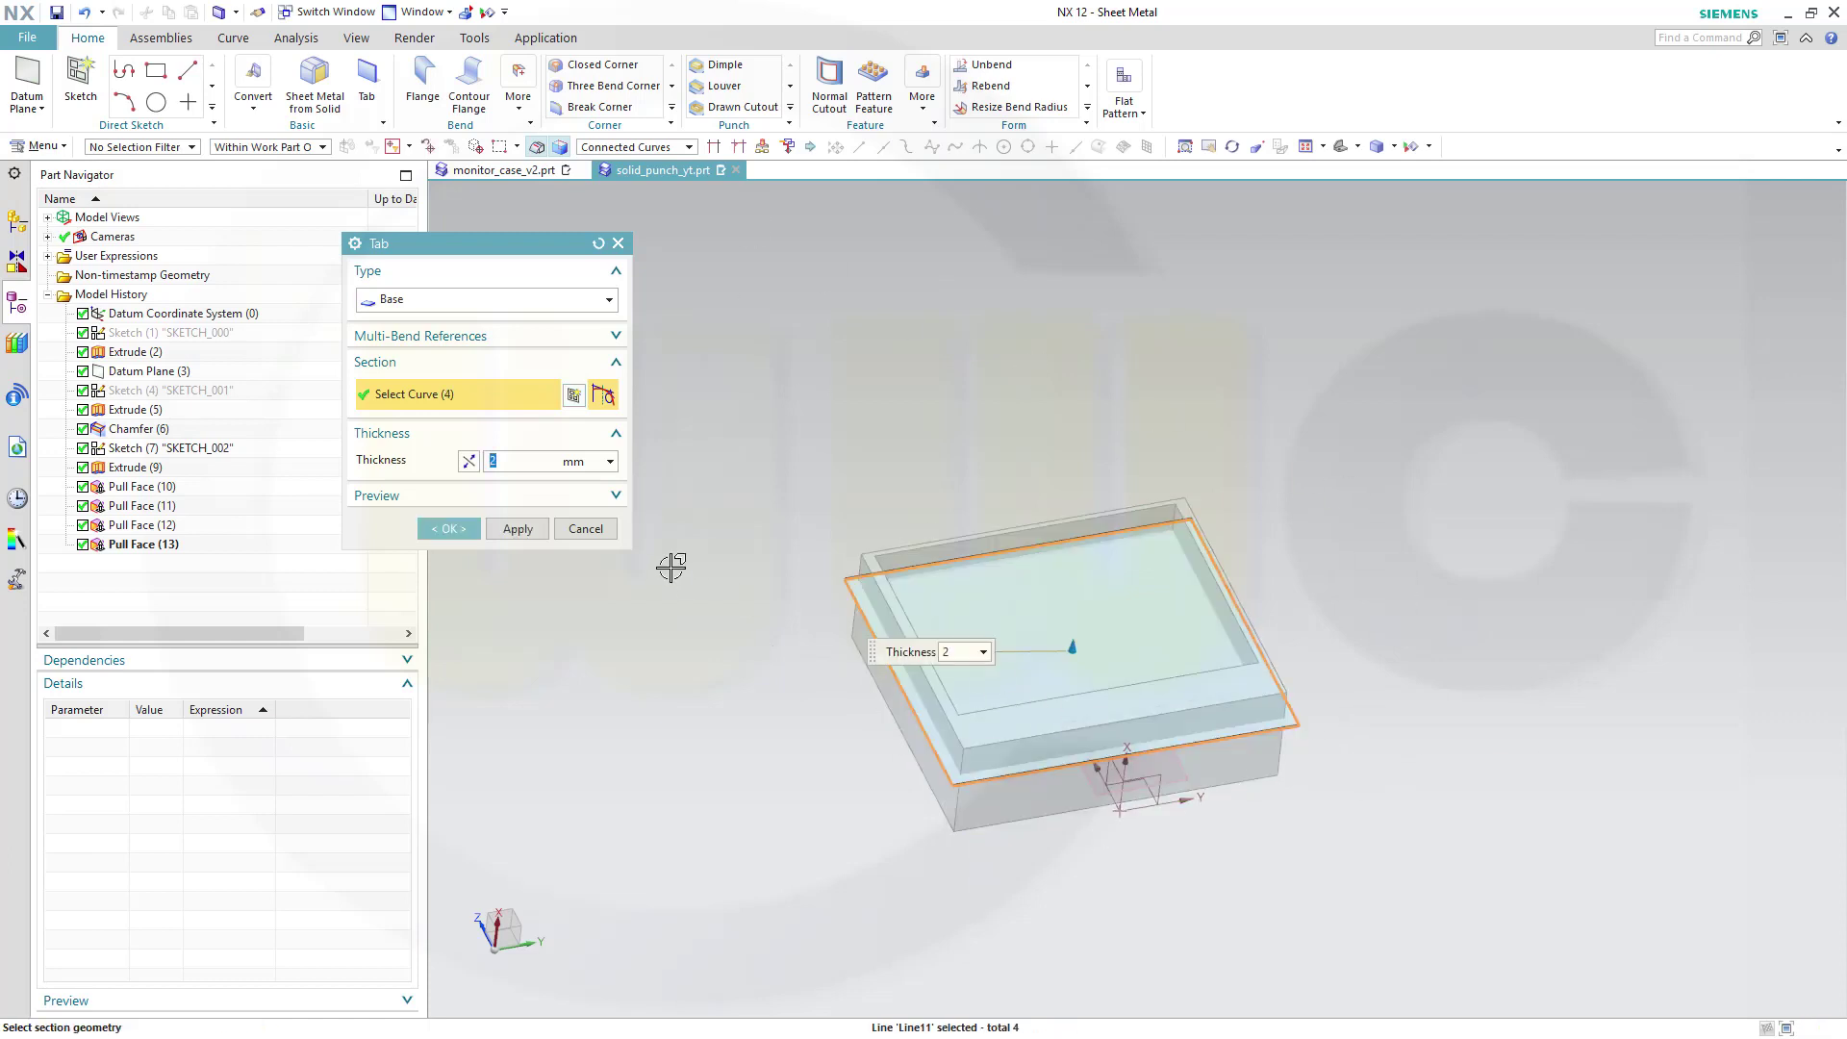
middle_click_drag(805, 713, 773, 621)
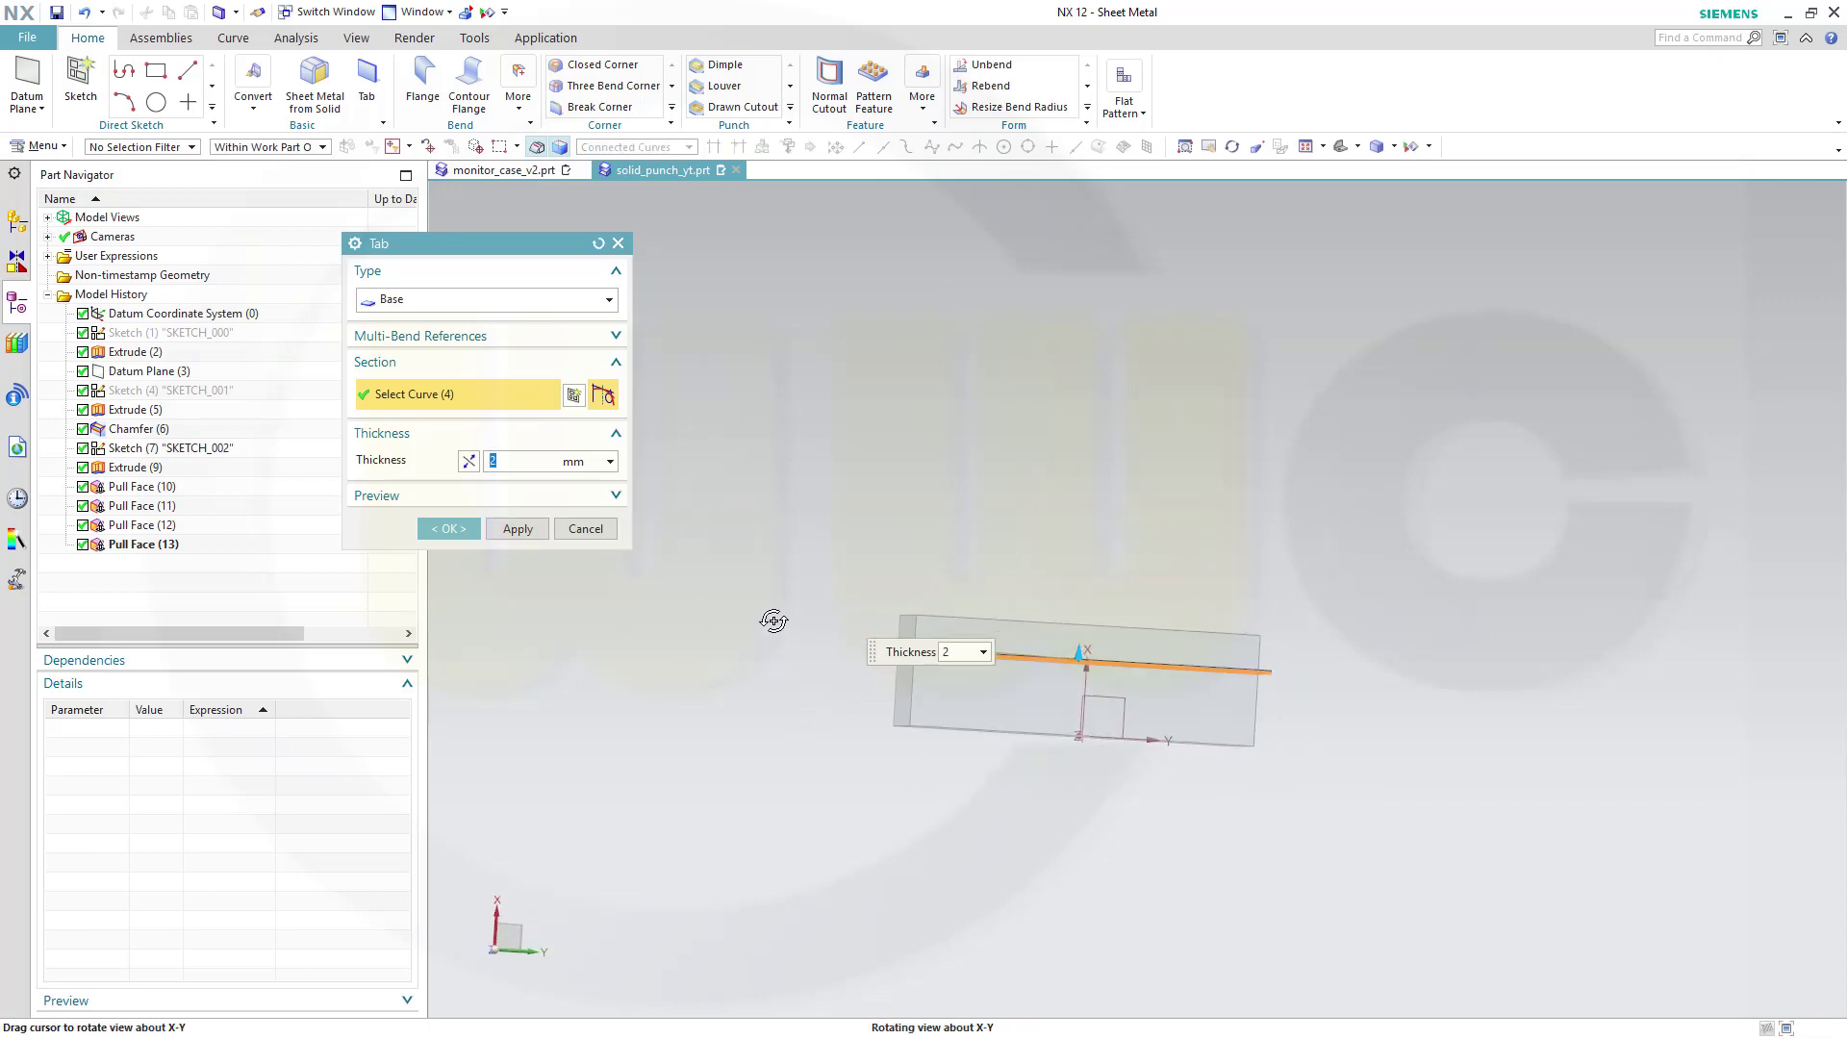
left_click(470, 463)
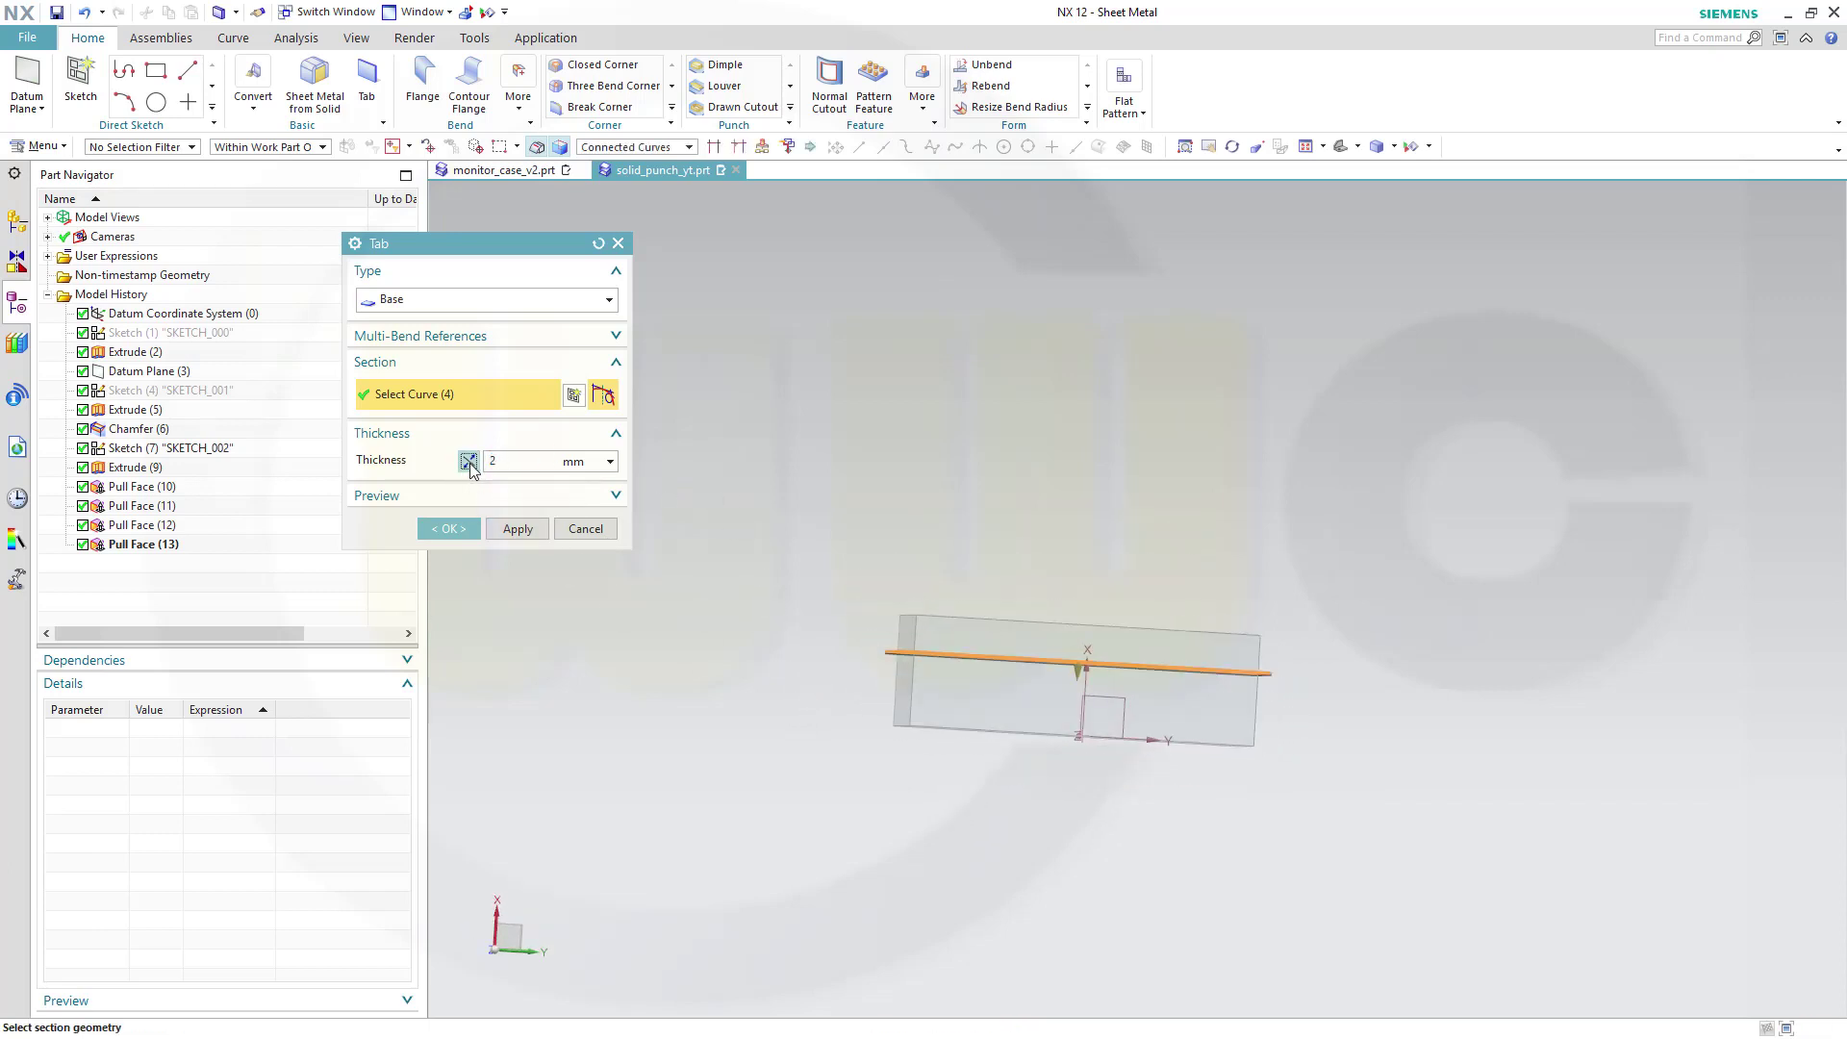
left_click(450, 528)
middle_click_drag(673, 573, 731, 664)
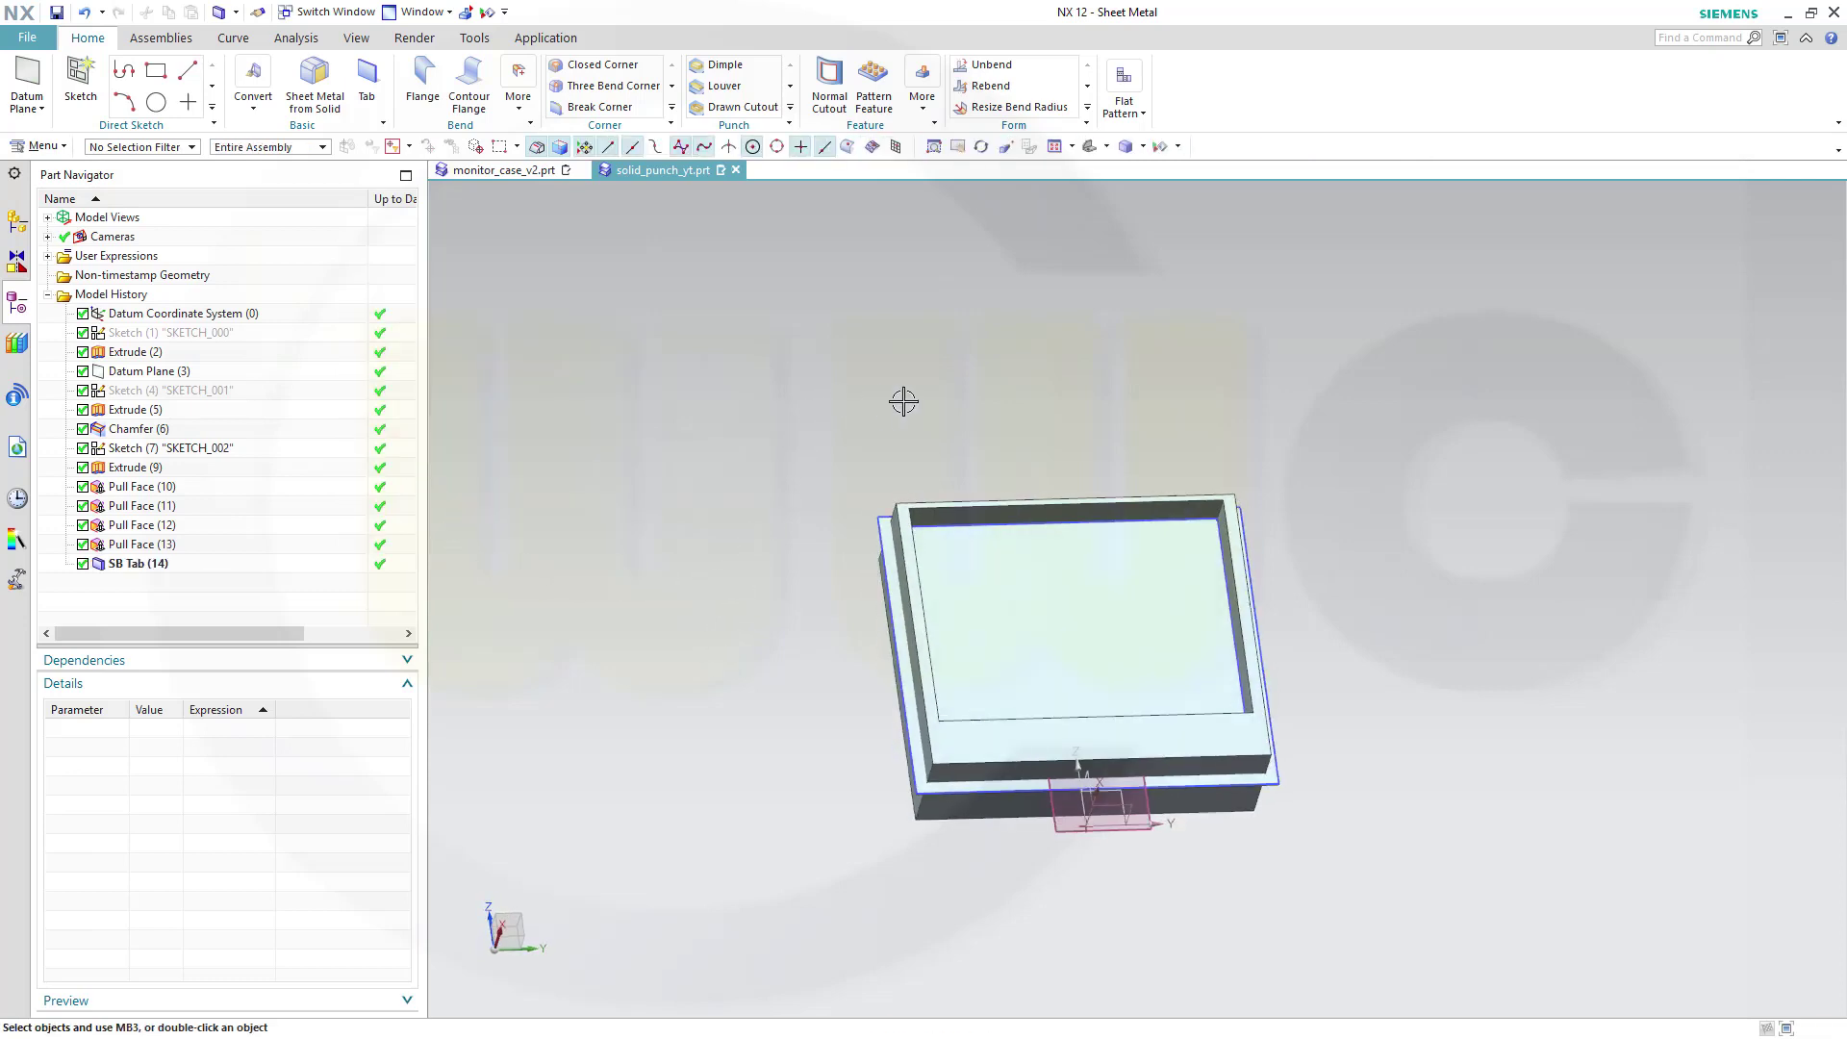
Add Solid Punch to the available punch commands.
mouse_move(1451, 574)
middle_mouse_down()
mouse_move(1389, 585)
mouse_move(1431, 565)
middle_mouse_up()
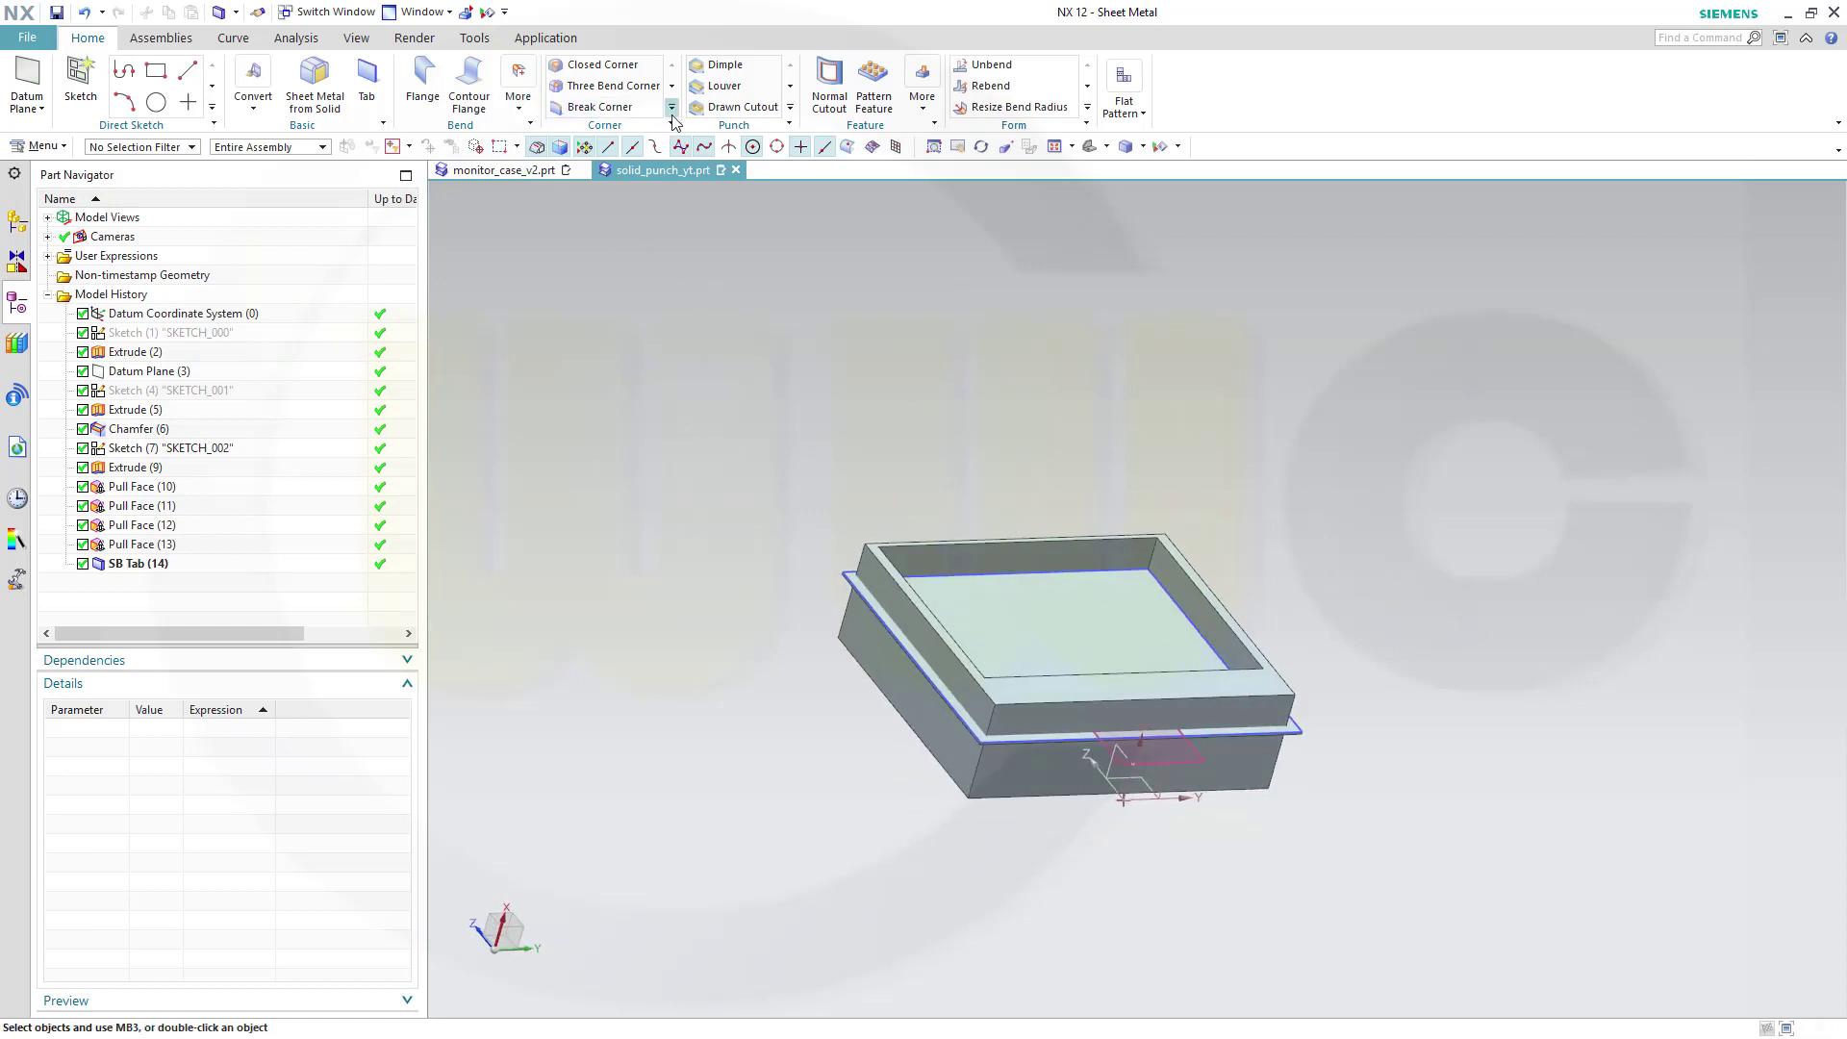
left_click(789, 124)
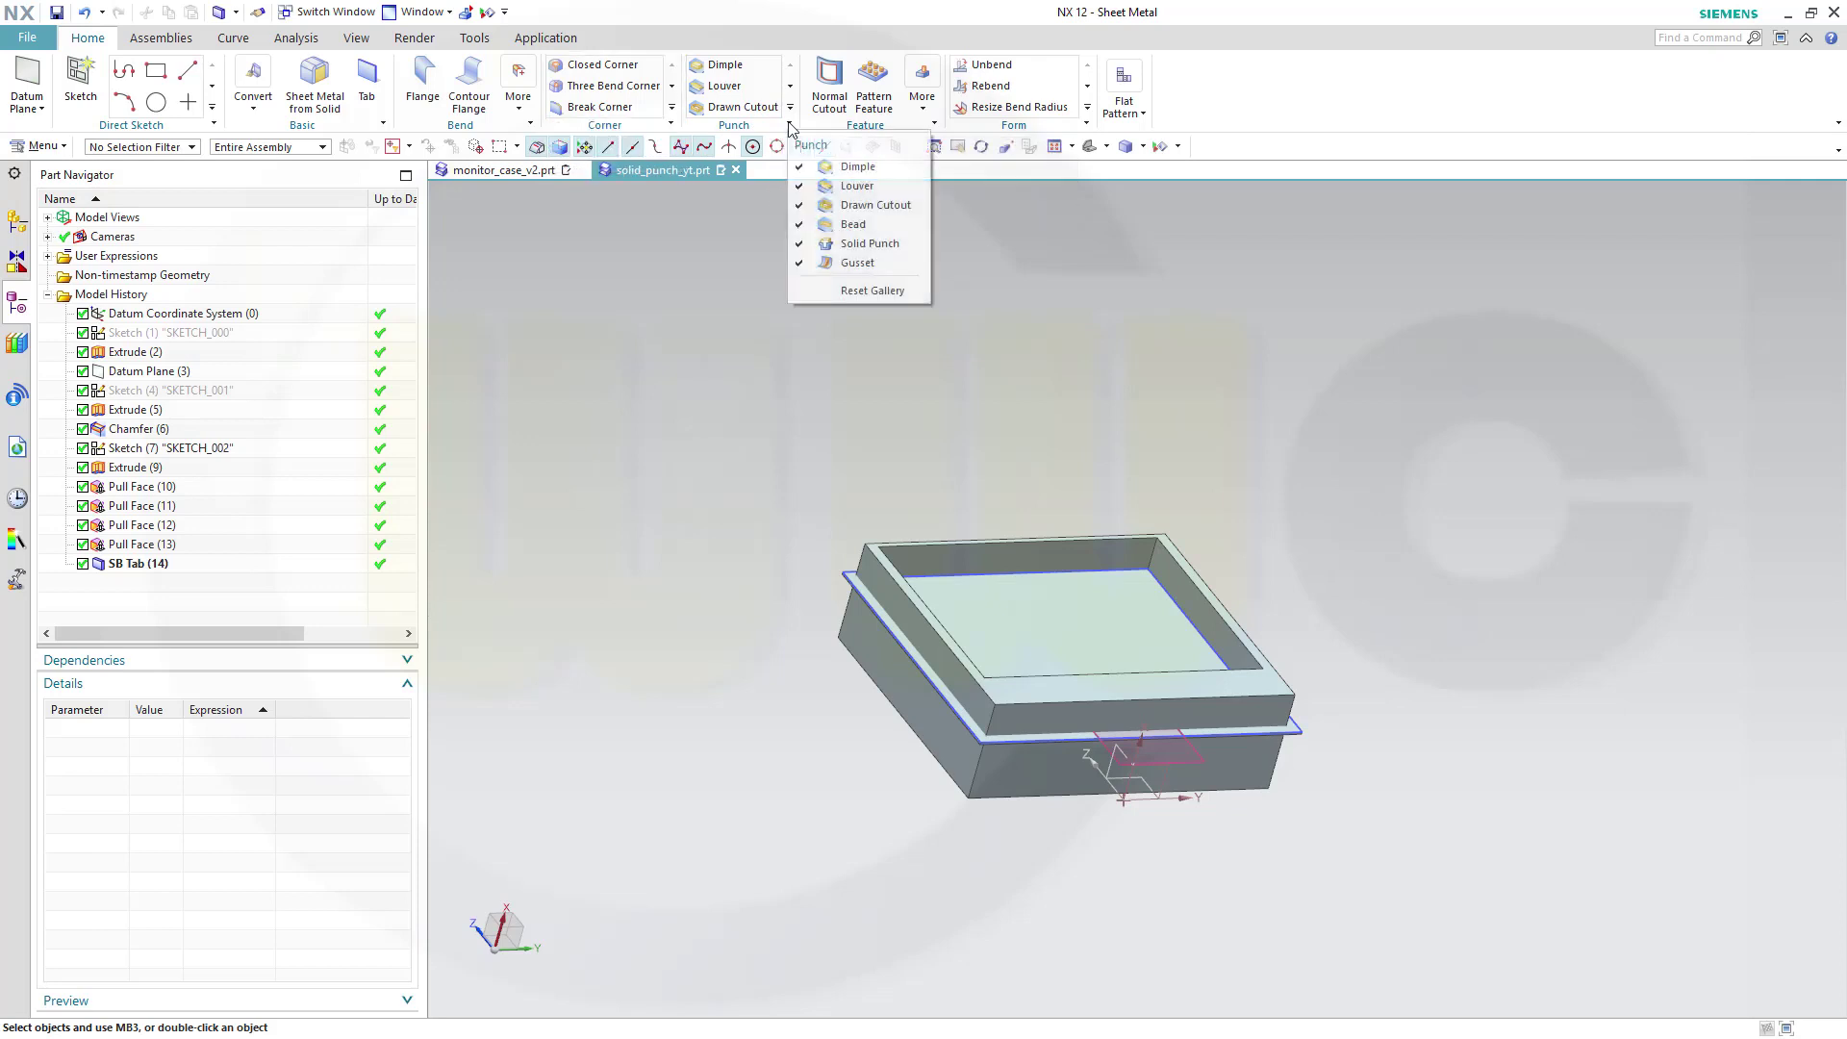
left_click(866, 247)
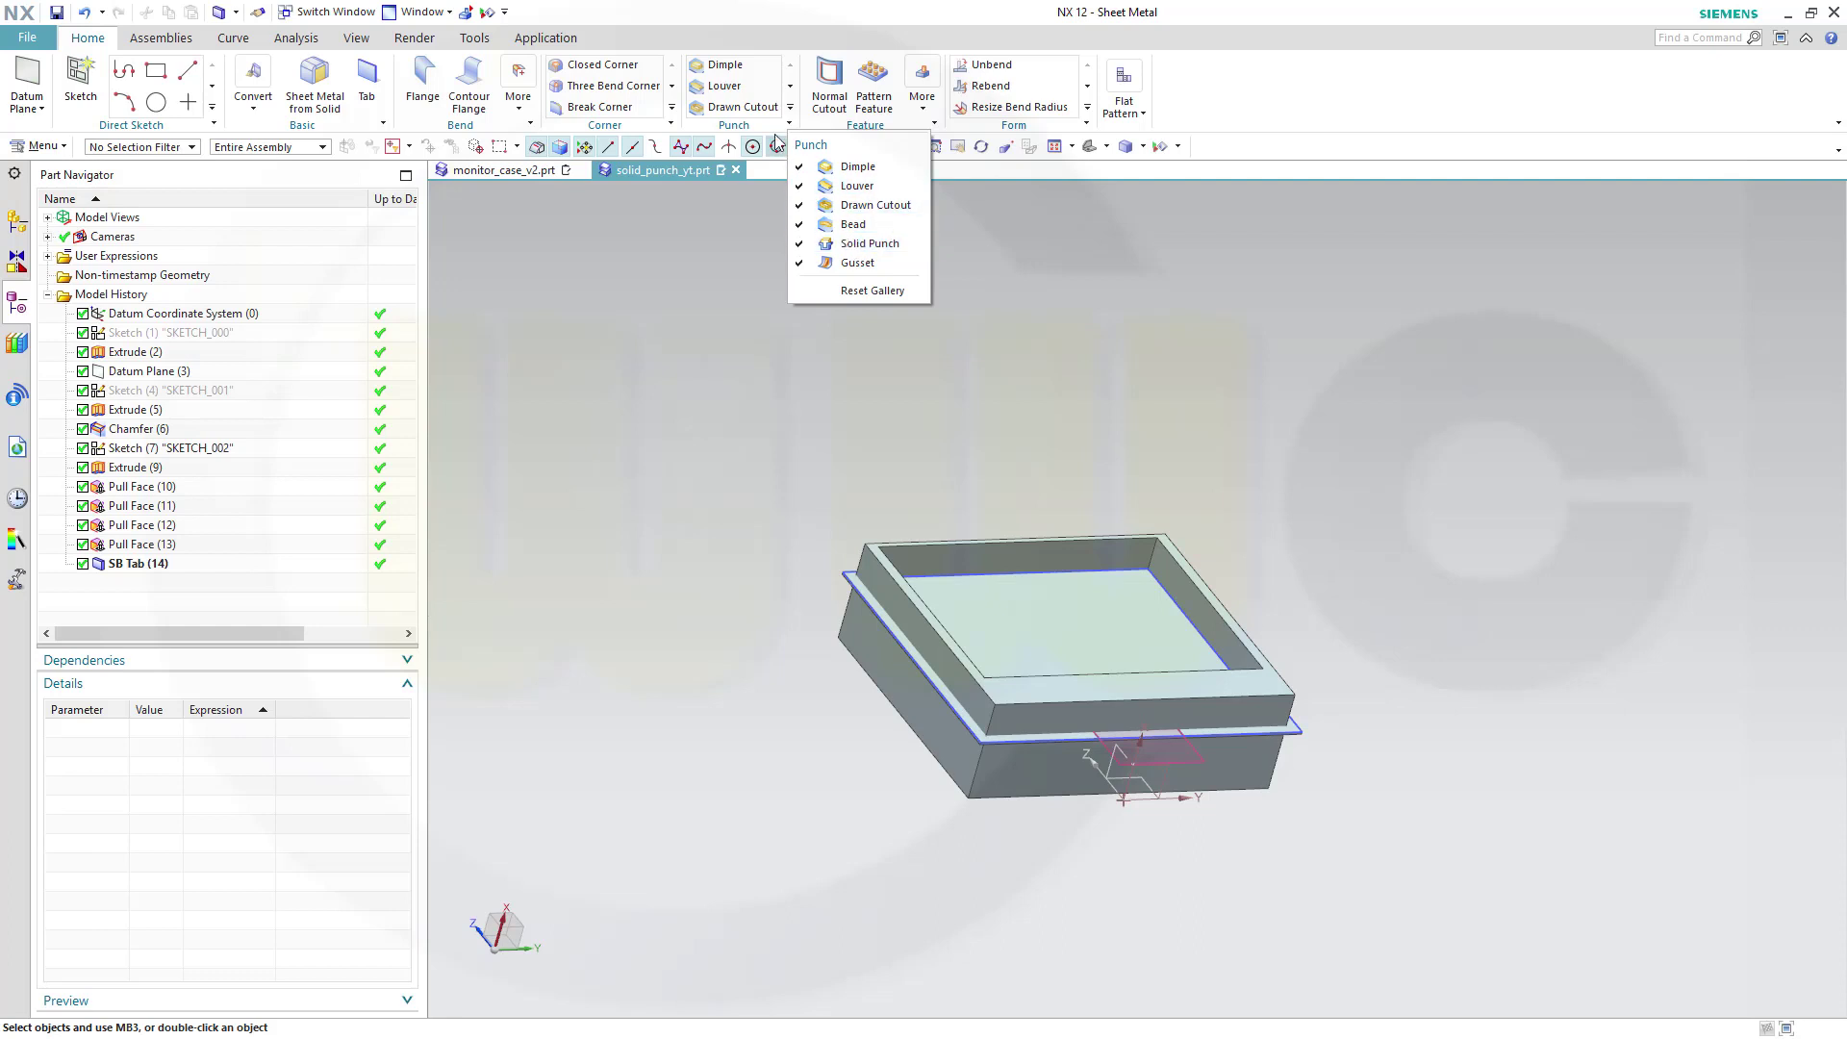
Die-punch the box body into the tab's inner floor with 2 mm die radius, tool hidden.
left_click(791, 111)
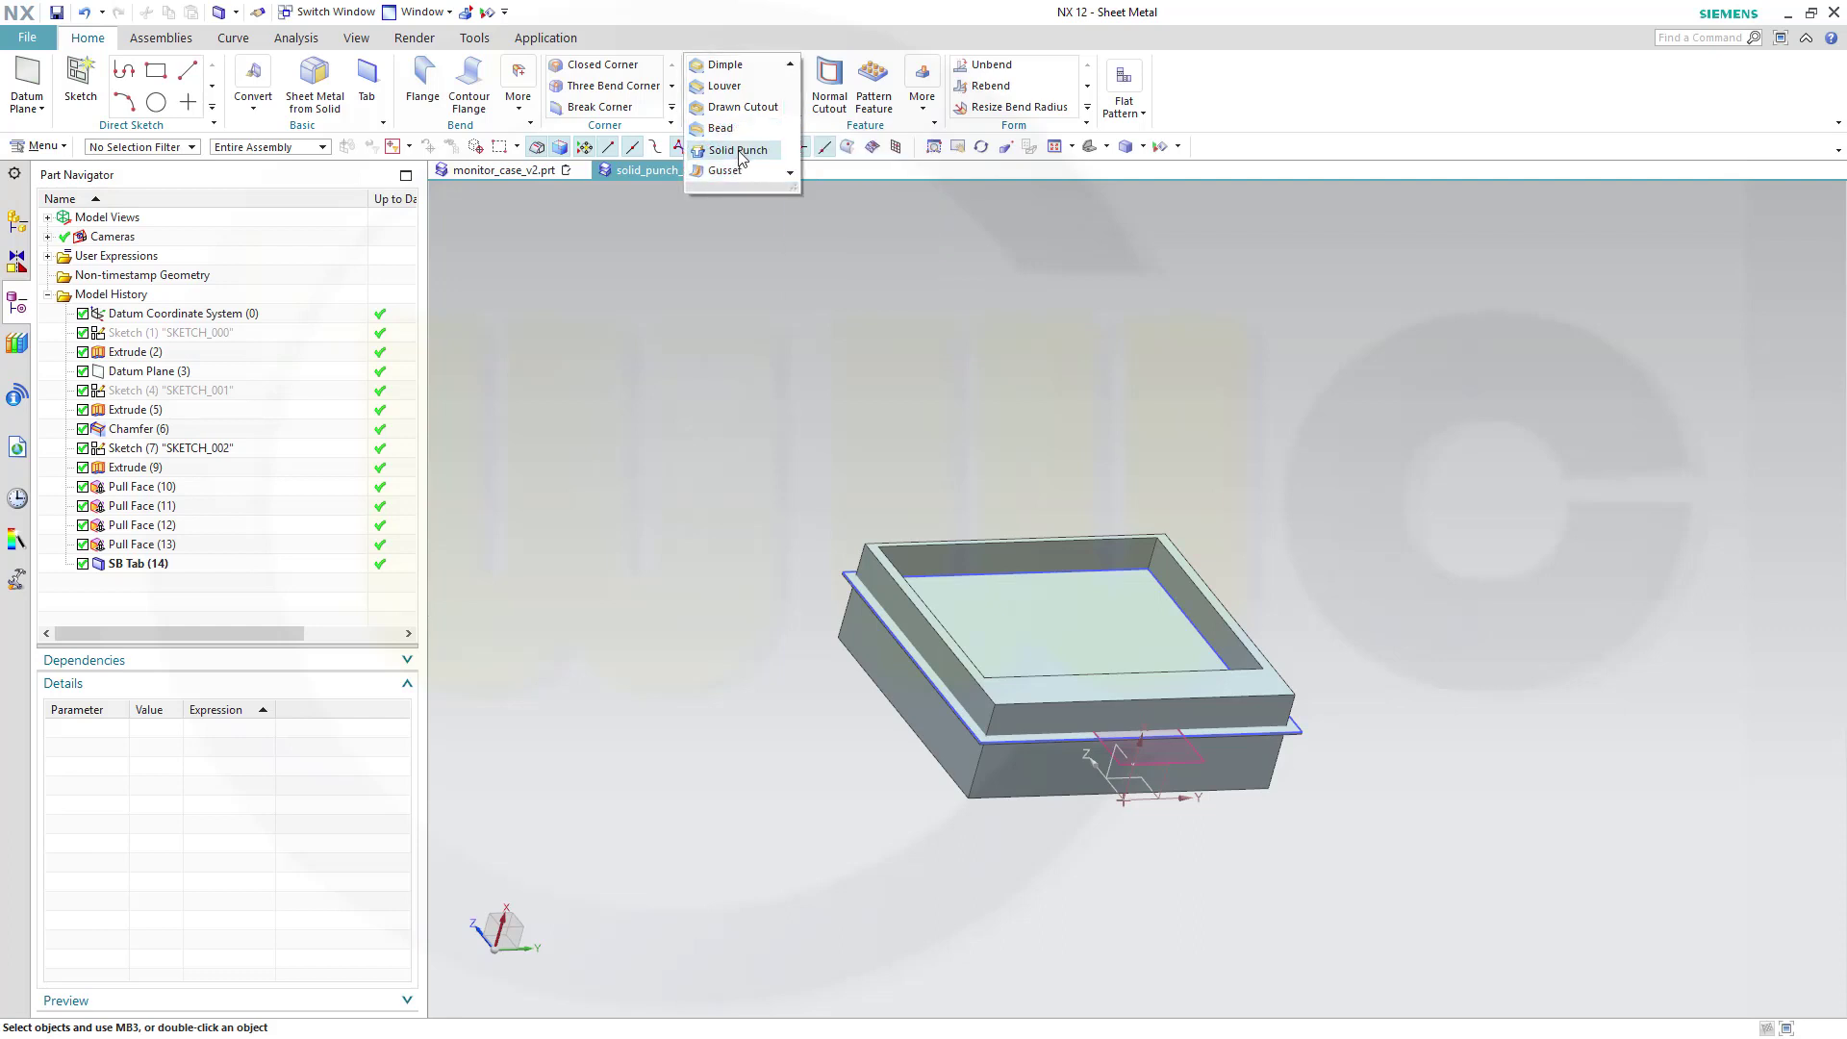
left_click(741, 149)
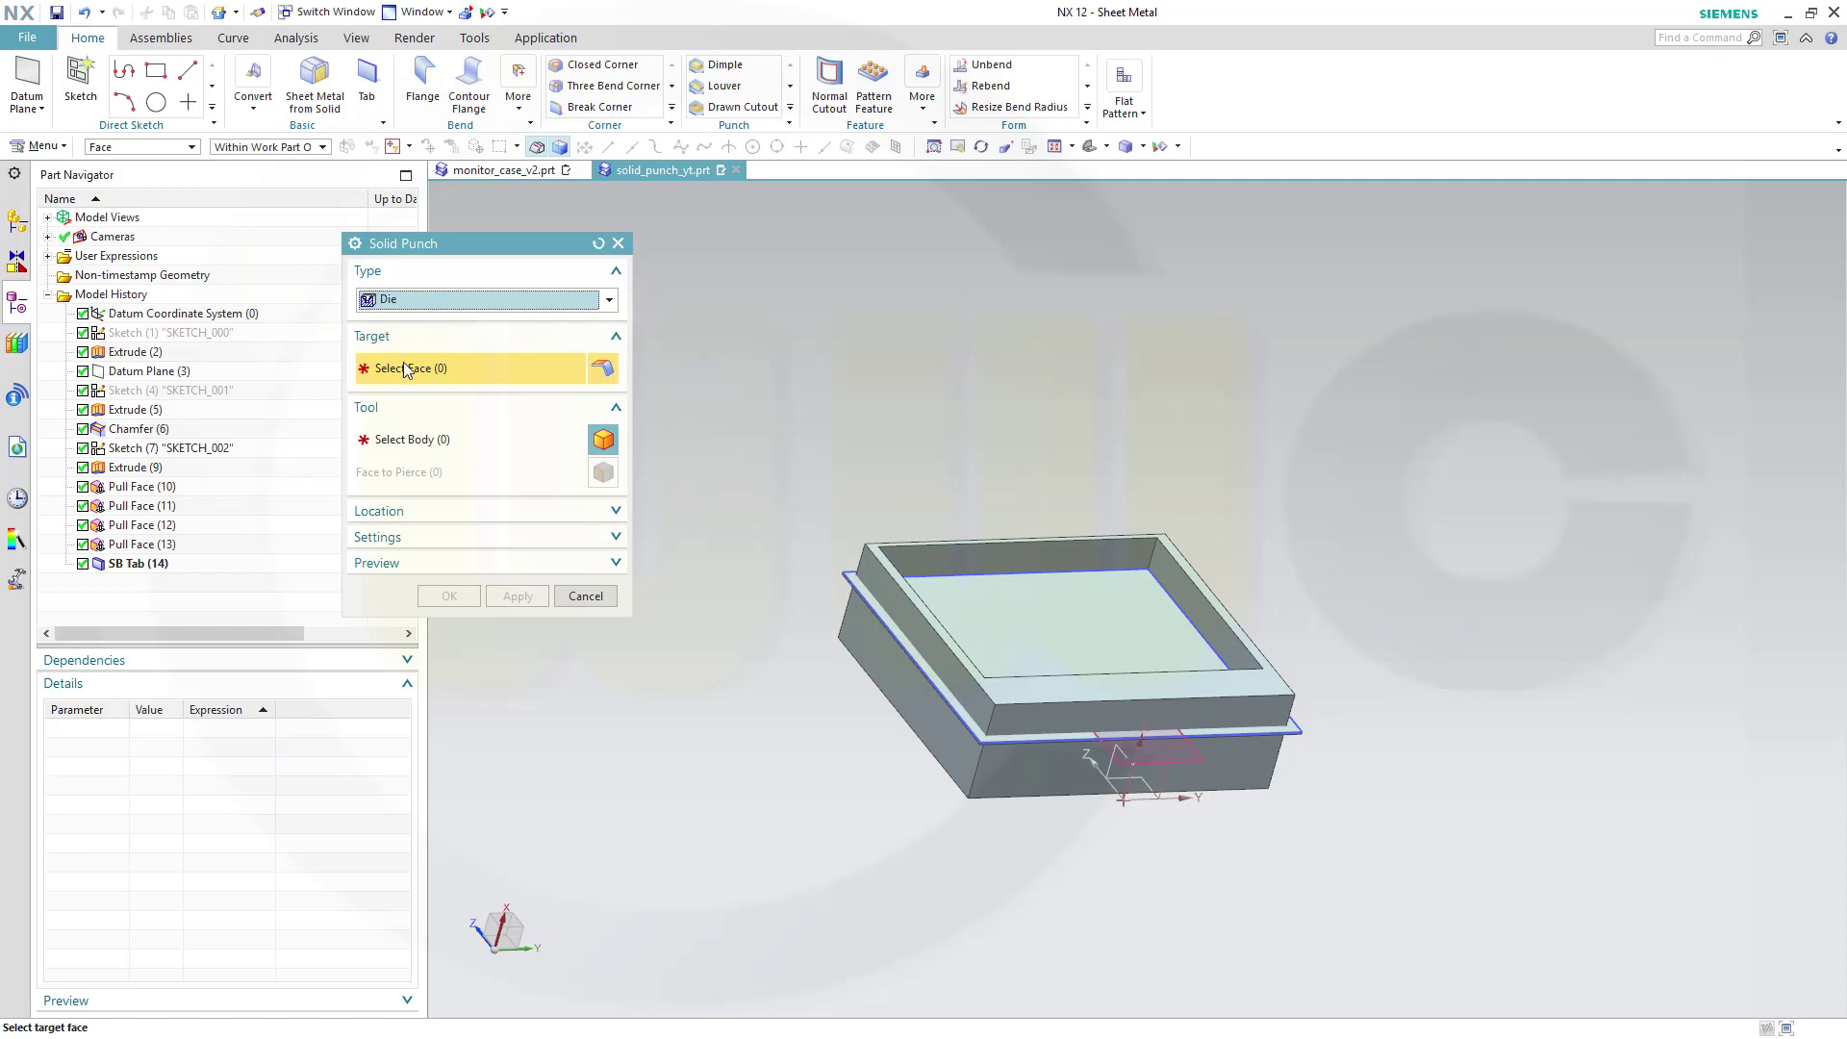
left_click(1026, 631)
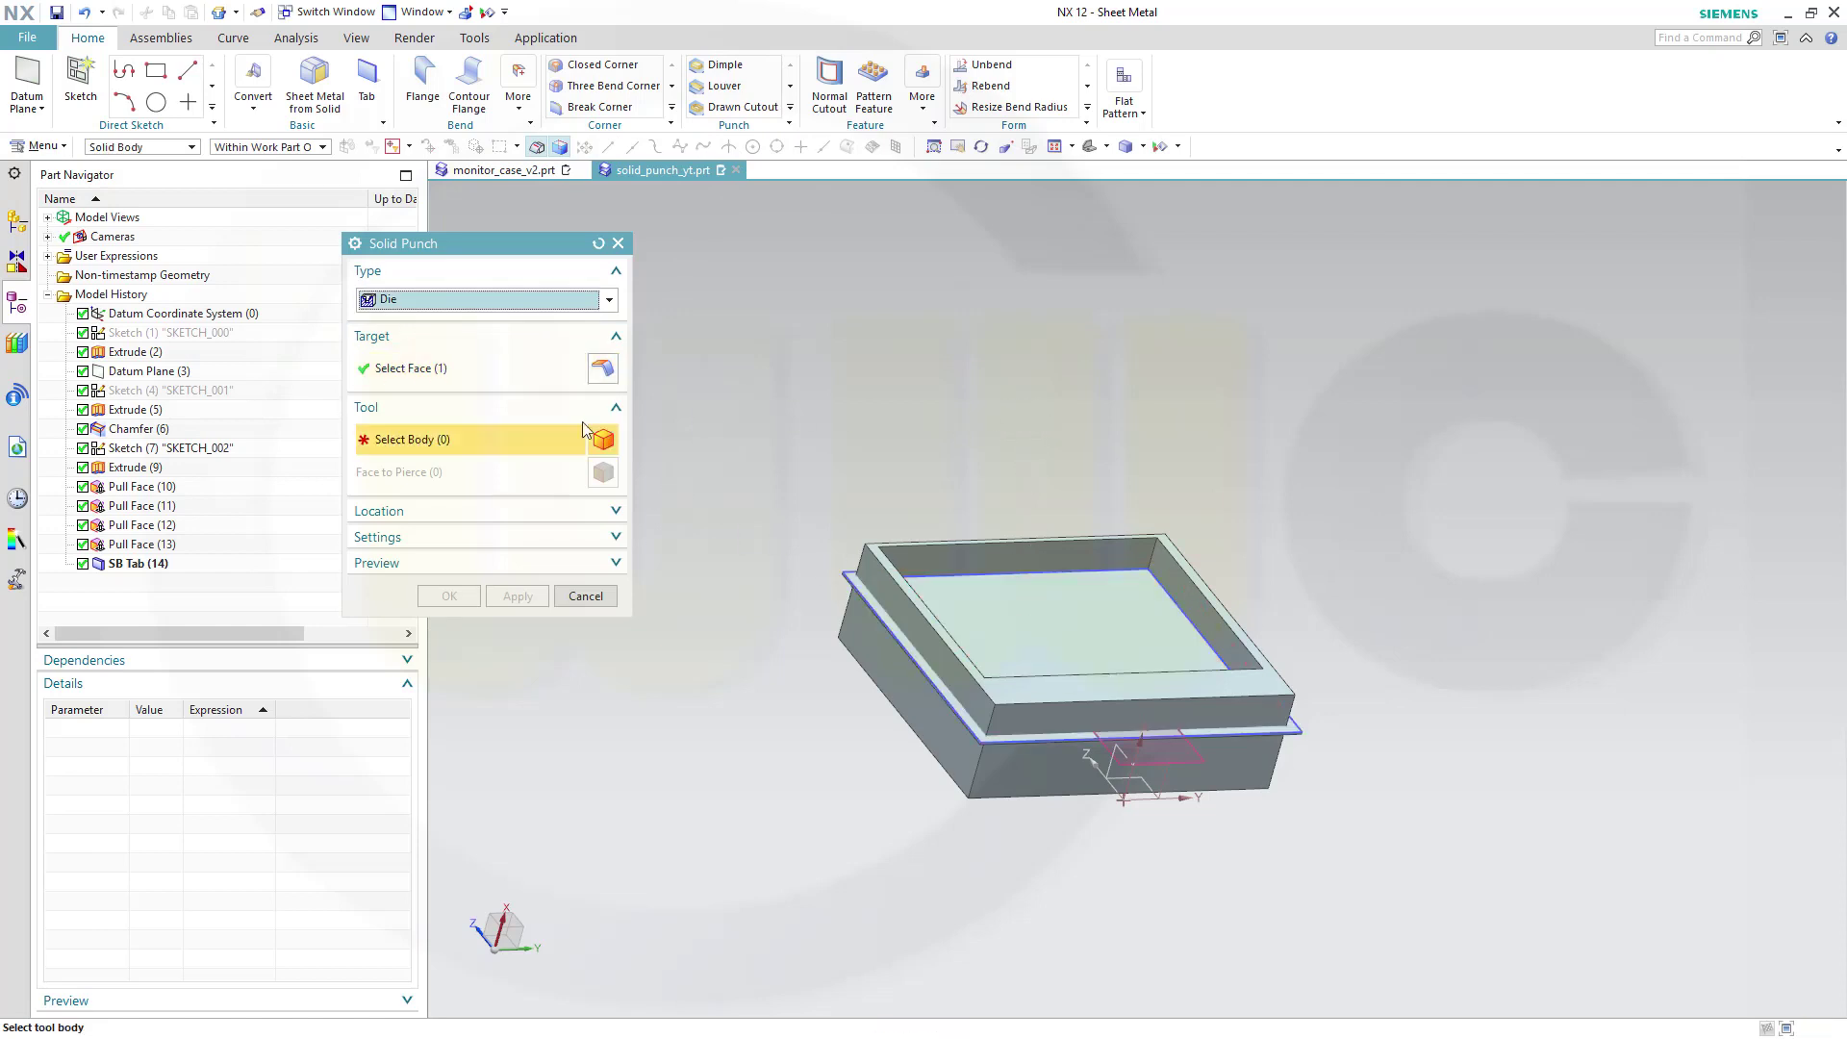
left_click(923, 710)
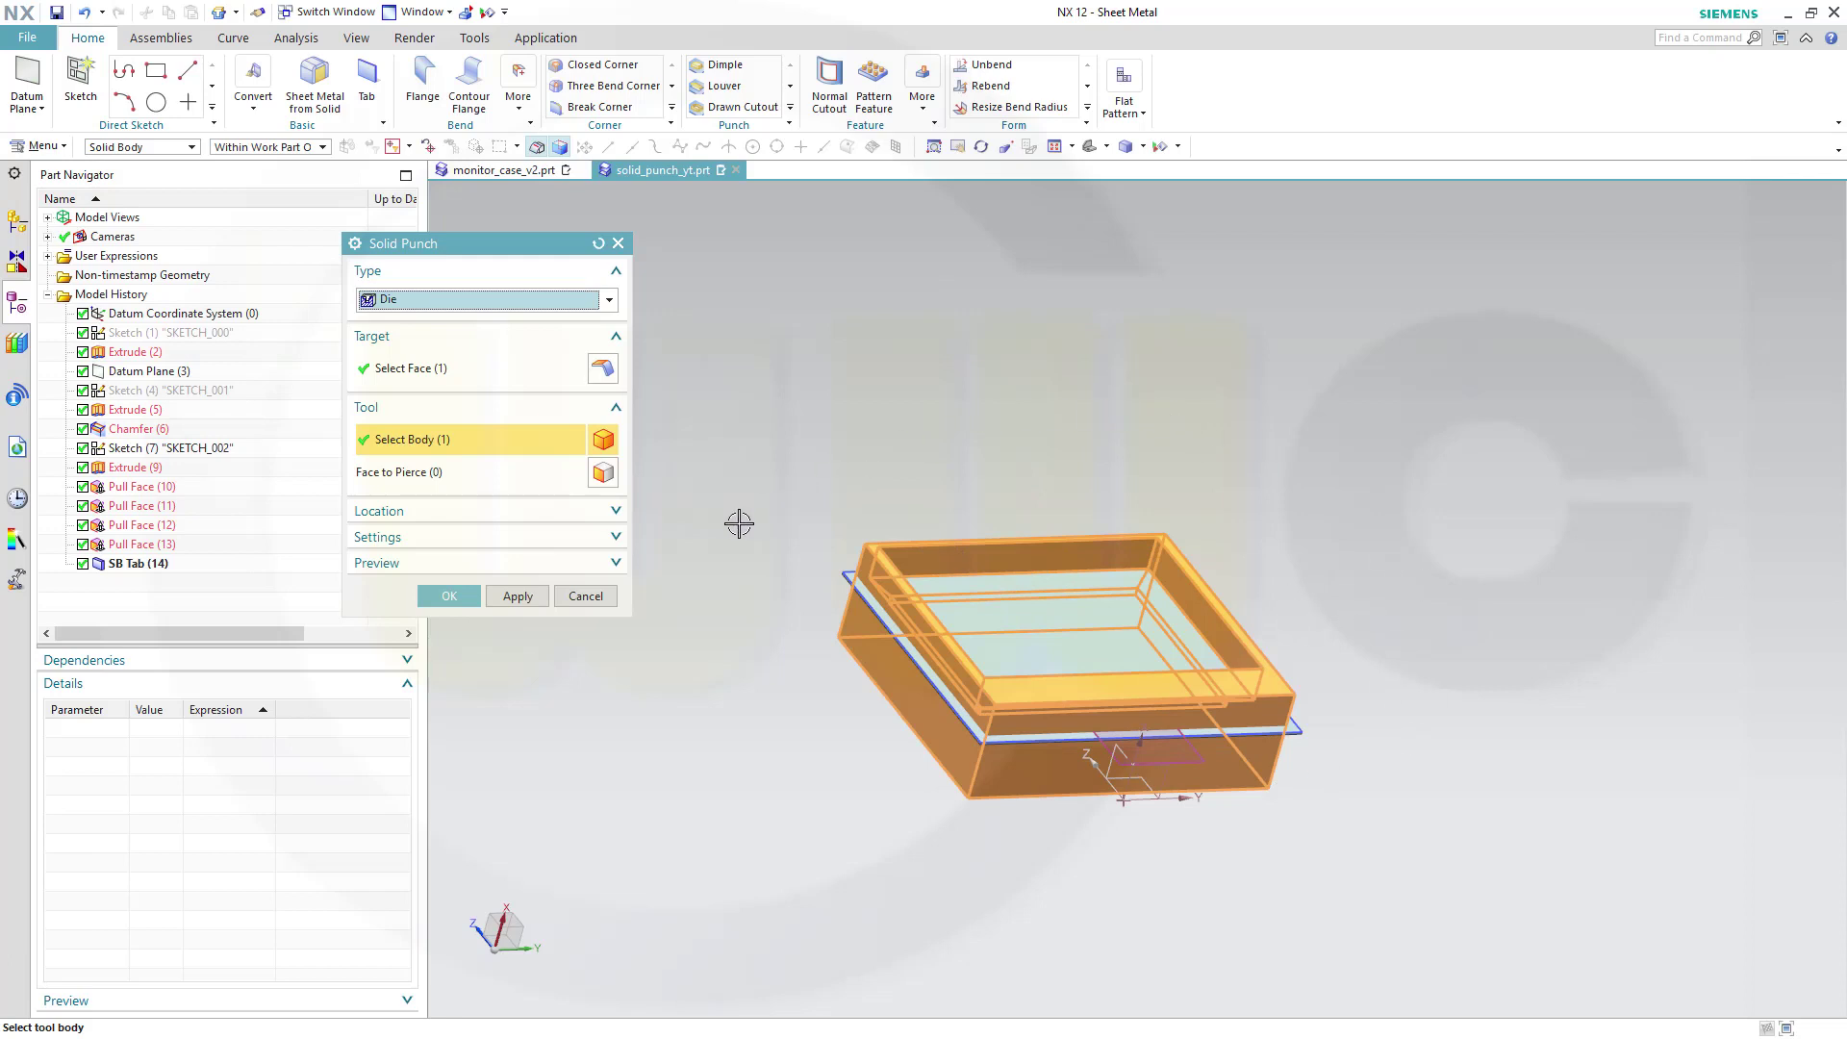
left_click(616, 515)
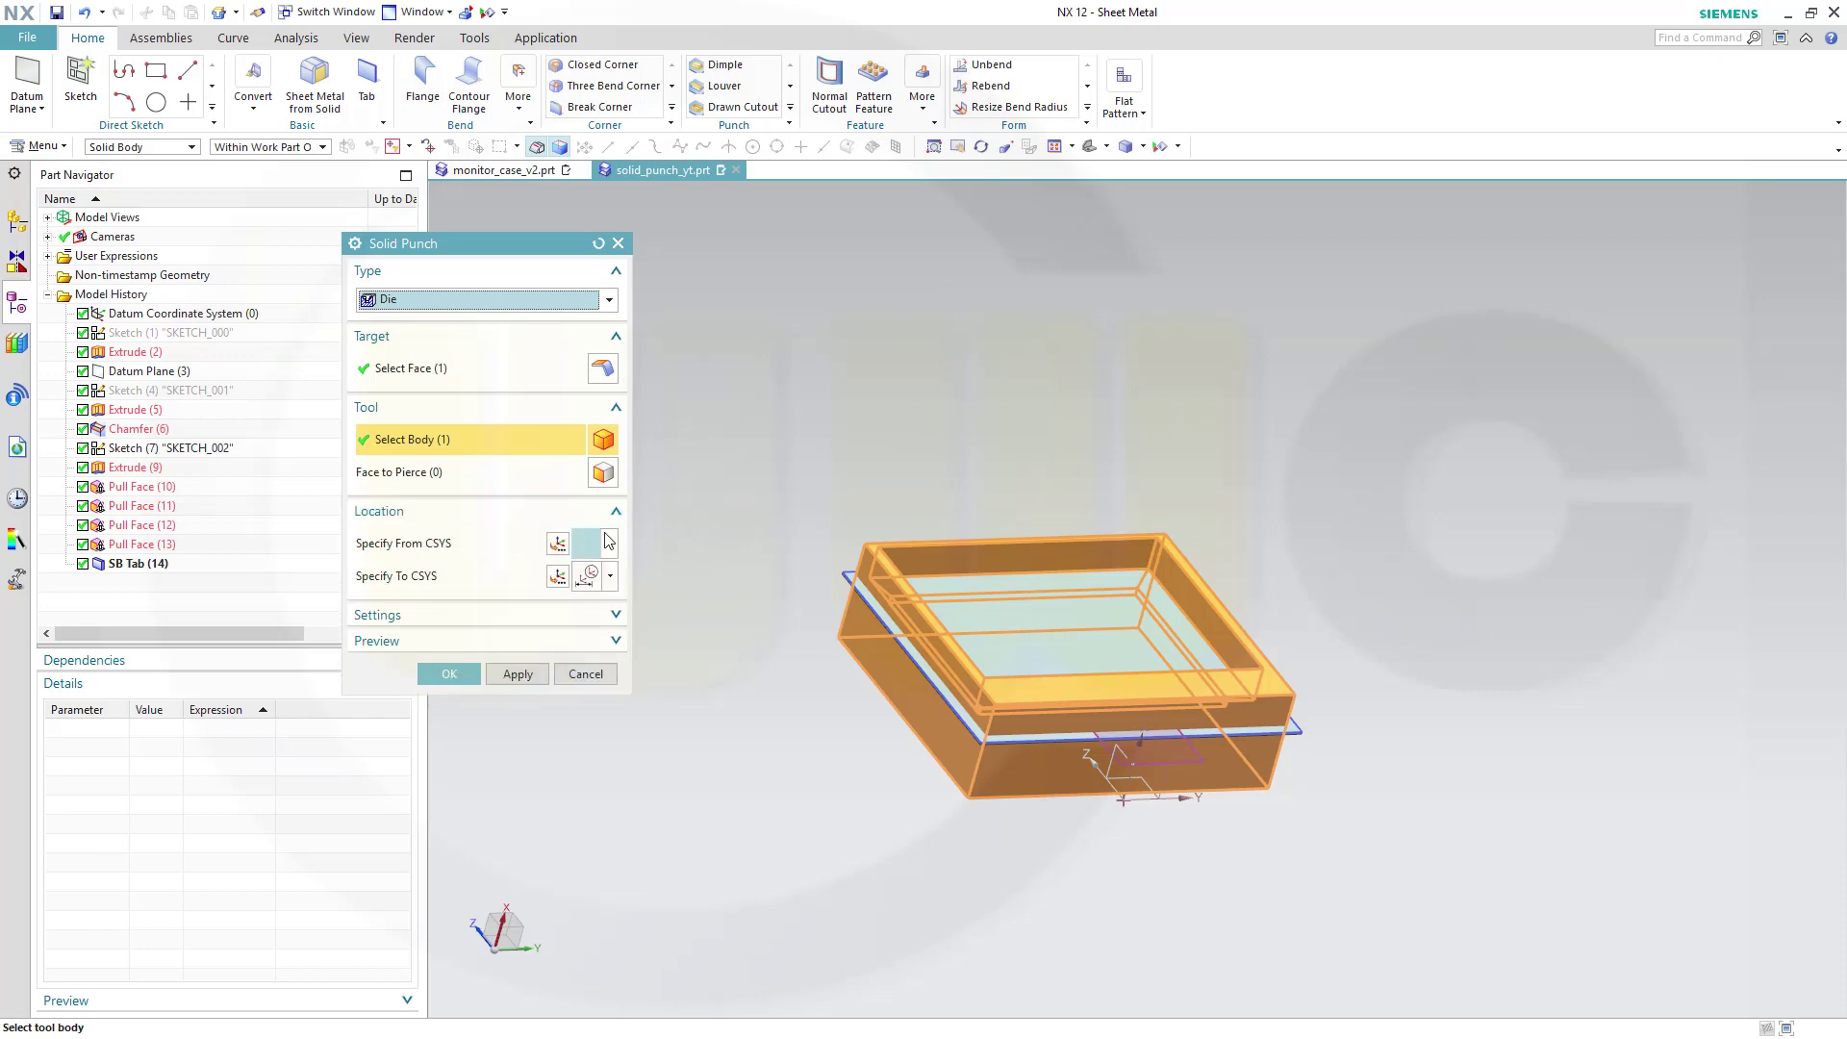
left_click(617, 615)
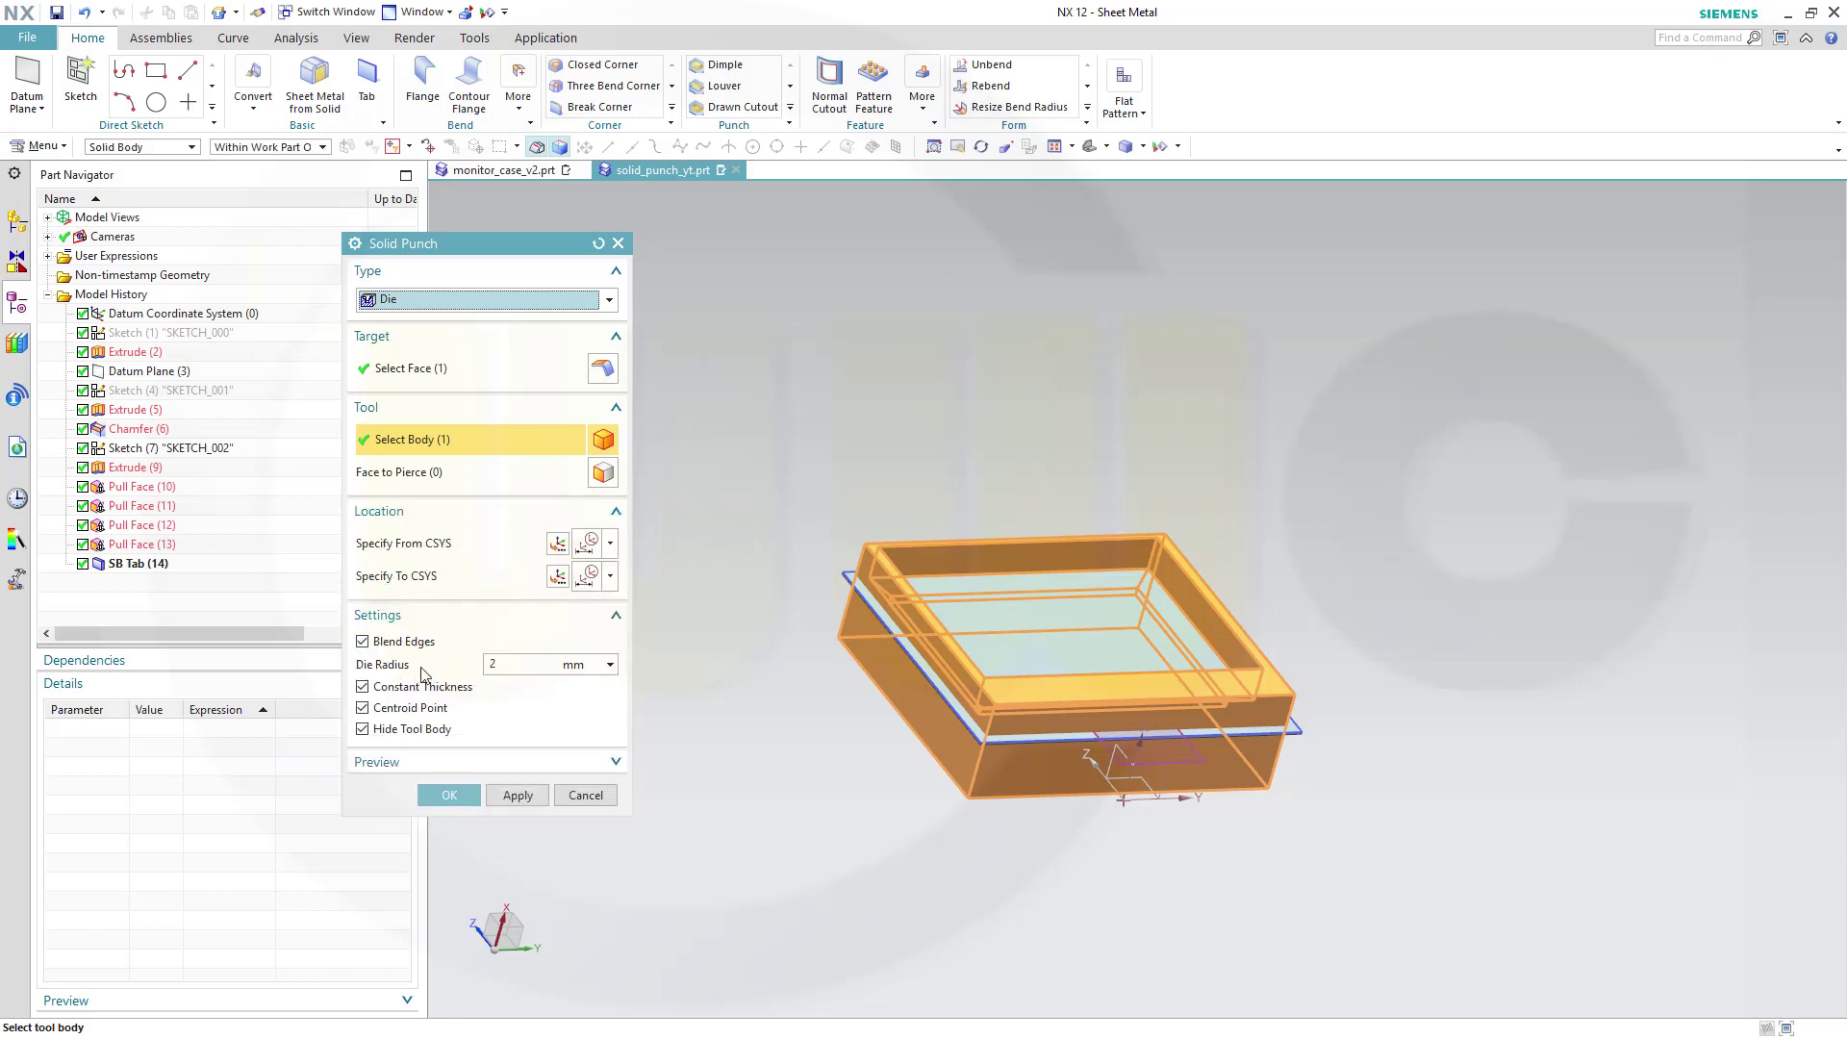
left_click(450, 799)
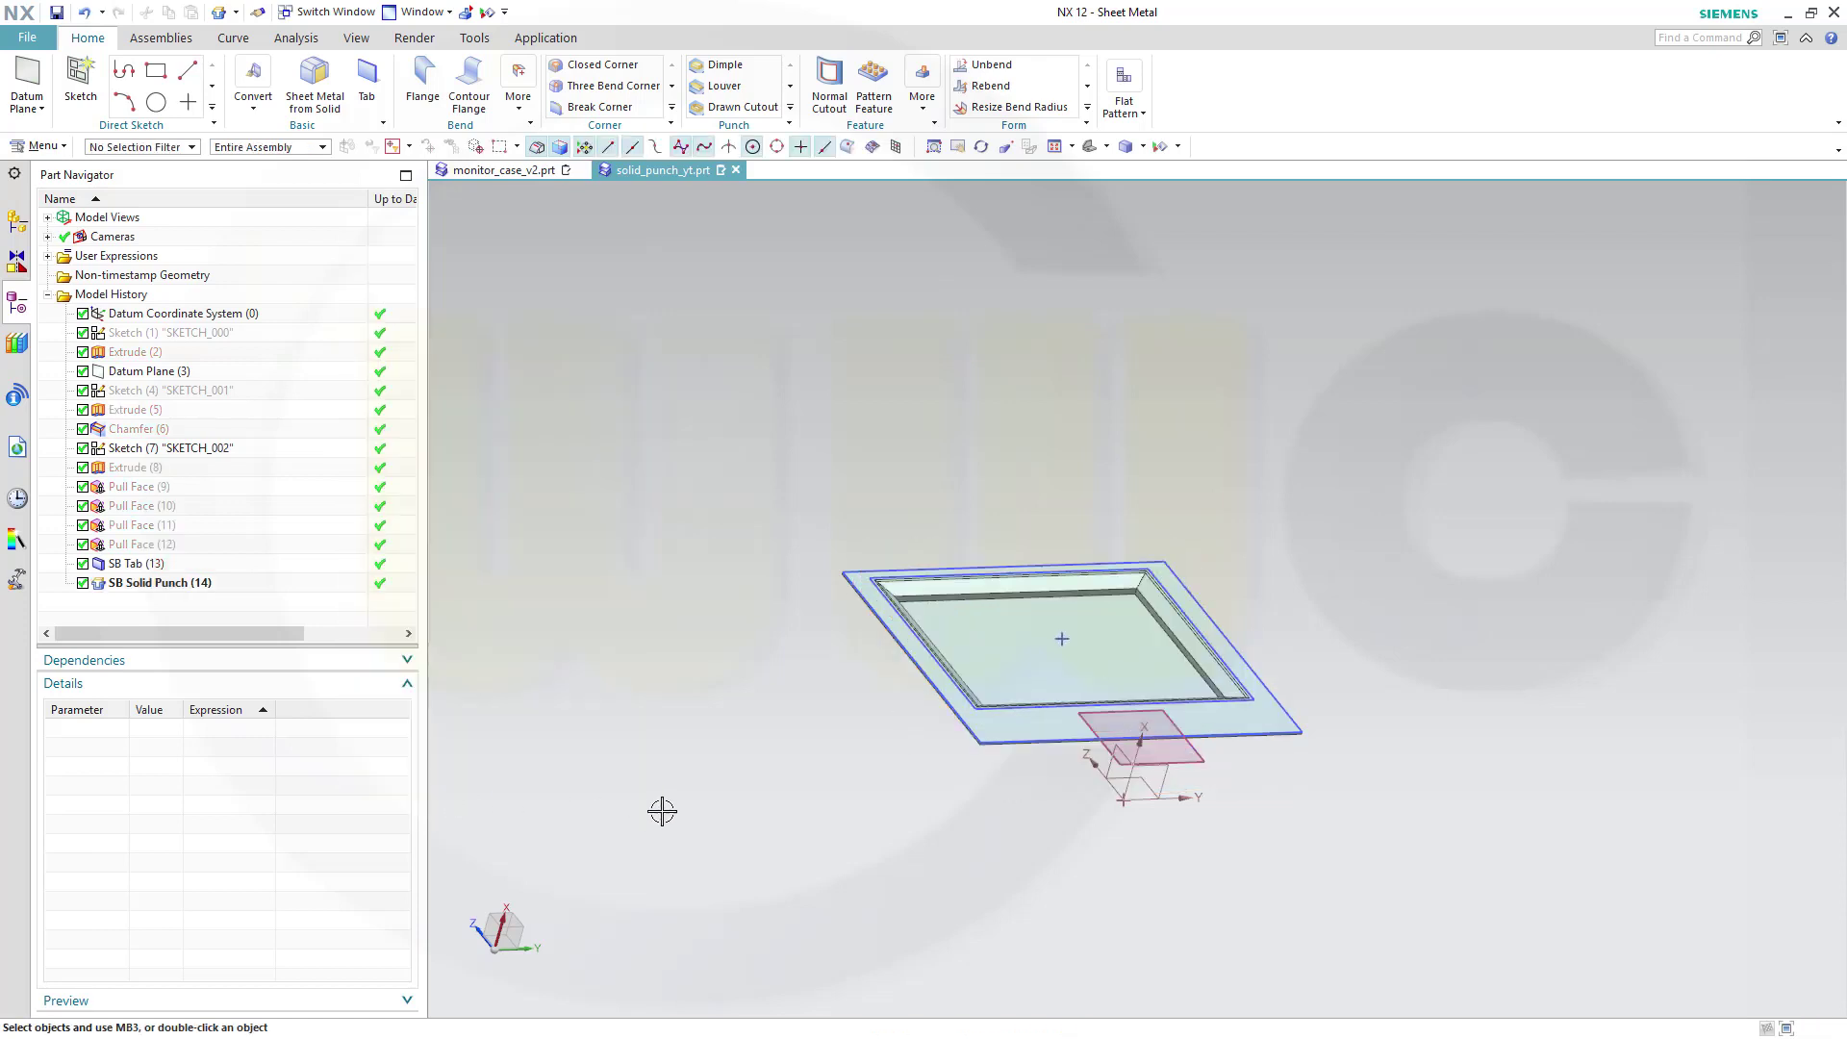
Start a new sketch placed on the punched recess floor.
mouse_move(753, 733)
middle_mouse_down()
mouse_move(729, 723)
mouse_move(670, 765)
mouse_move(721, 792)
mouse_move(1043, 446)
middle_mouse_up()
scroll(1106, 489, "up", 3)
mouse_move(1414, 809)
middle_mouse_down()
mouse_move(1451, 808)
mouse_move(1443, 862)
mouse_move(1455, 763)
mouse_move(1443, 775)
middle_mouse_up()
mouse_move(961, 610)
middle_mouse_down()
mouse_move(1135, 491)
mouse_move(1030, 492)
mouse_move(928, 443)
middle_mouse_up()
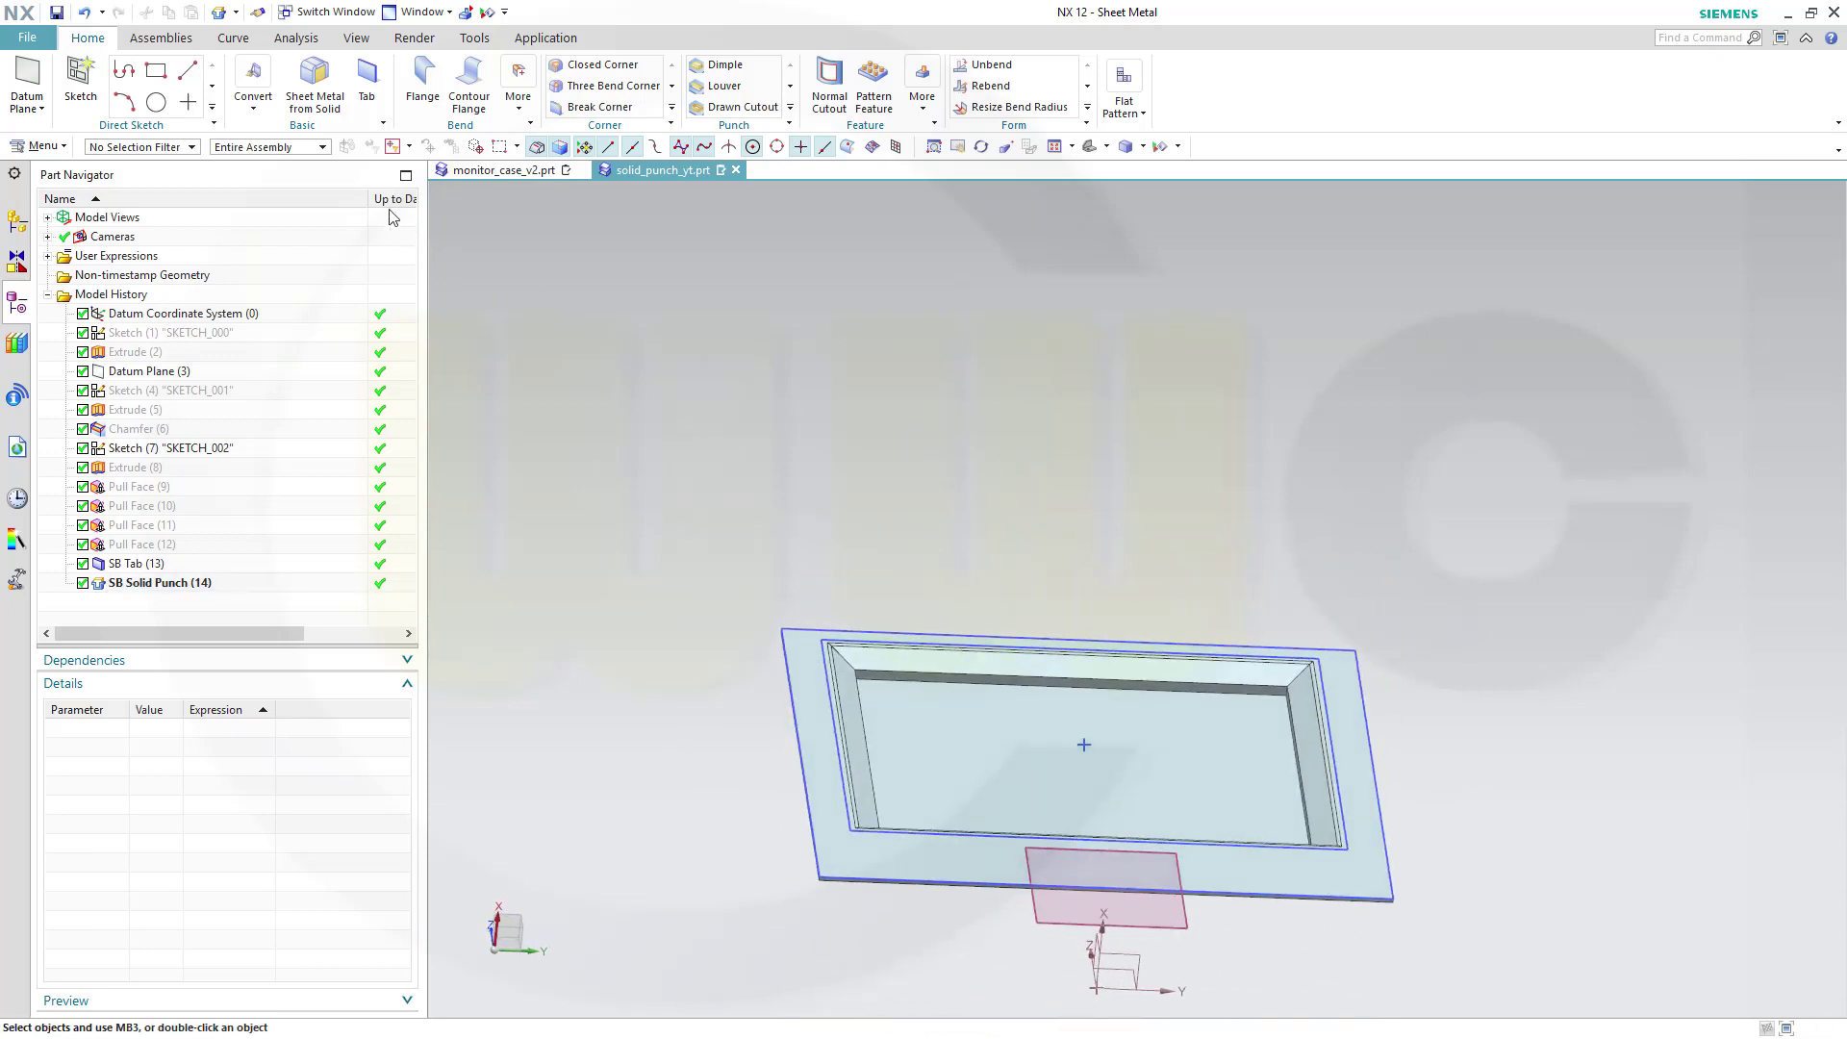
left_click(79, 84)
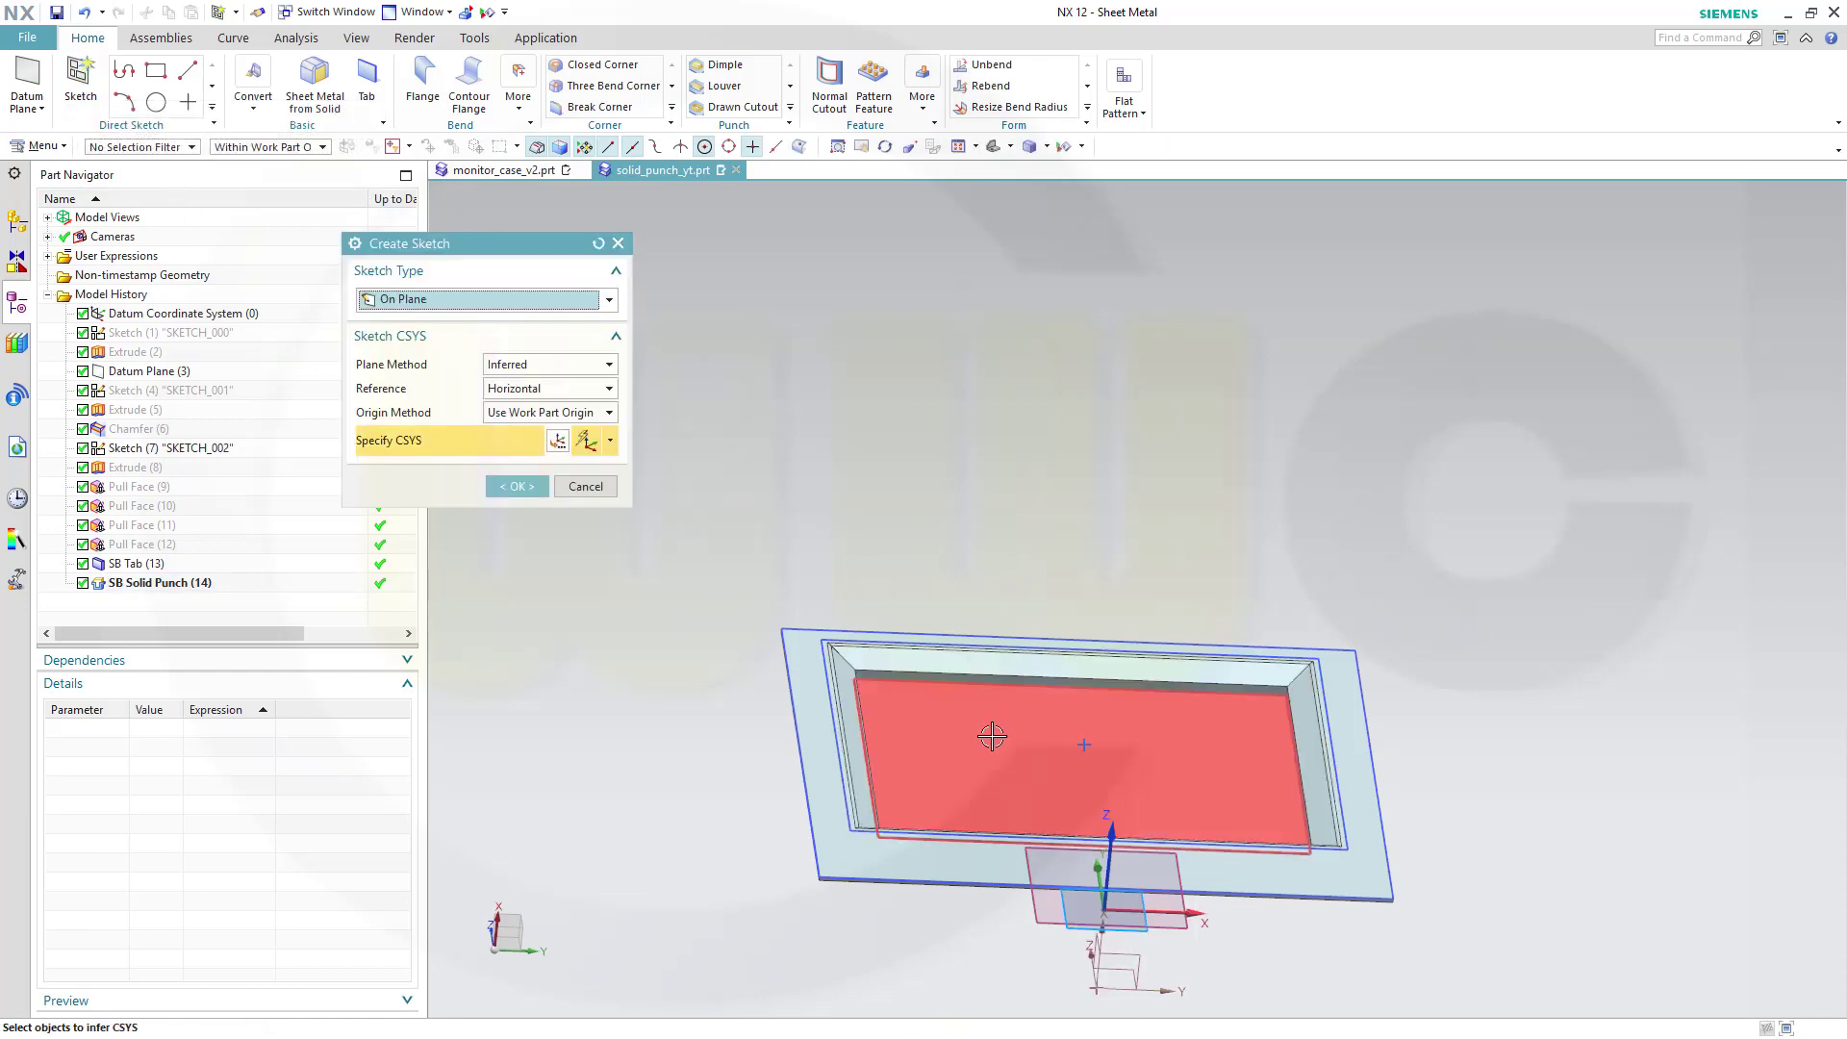
left_click(1061, 645)
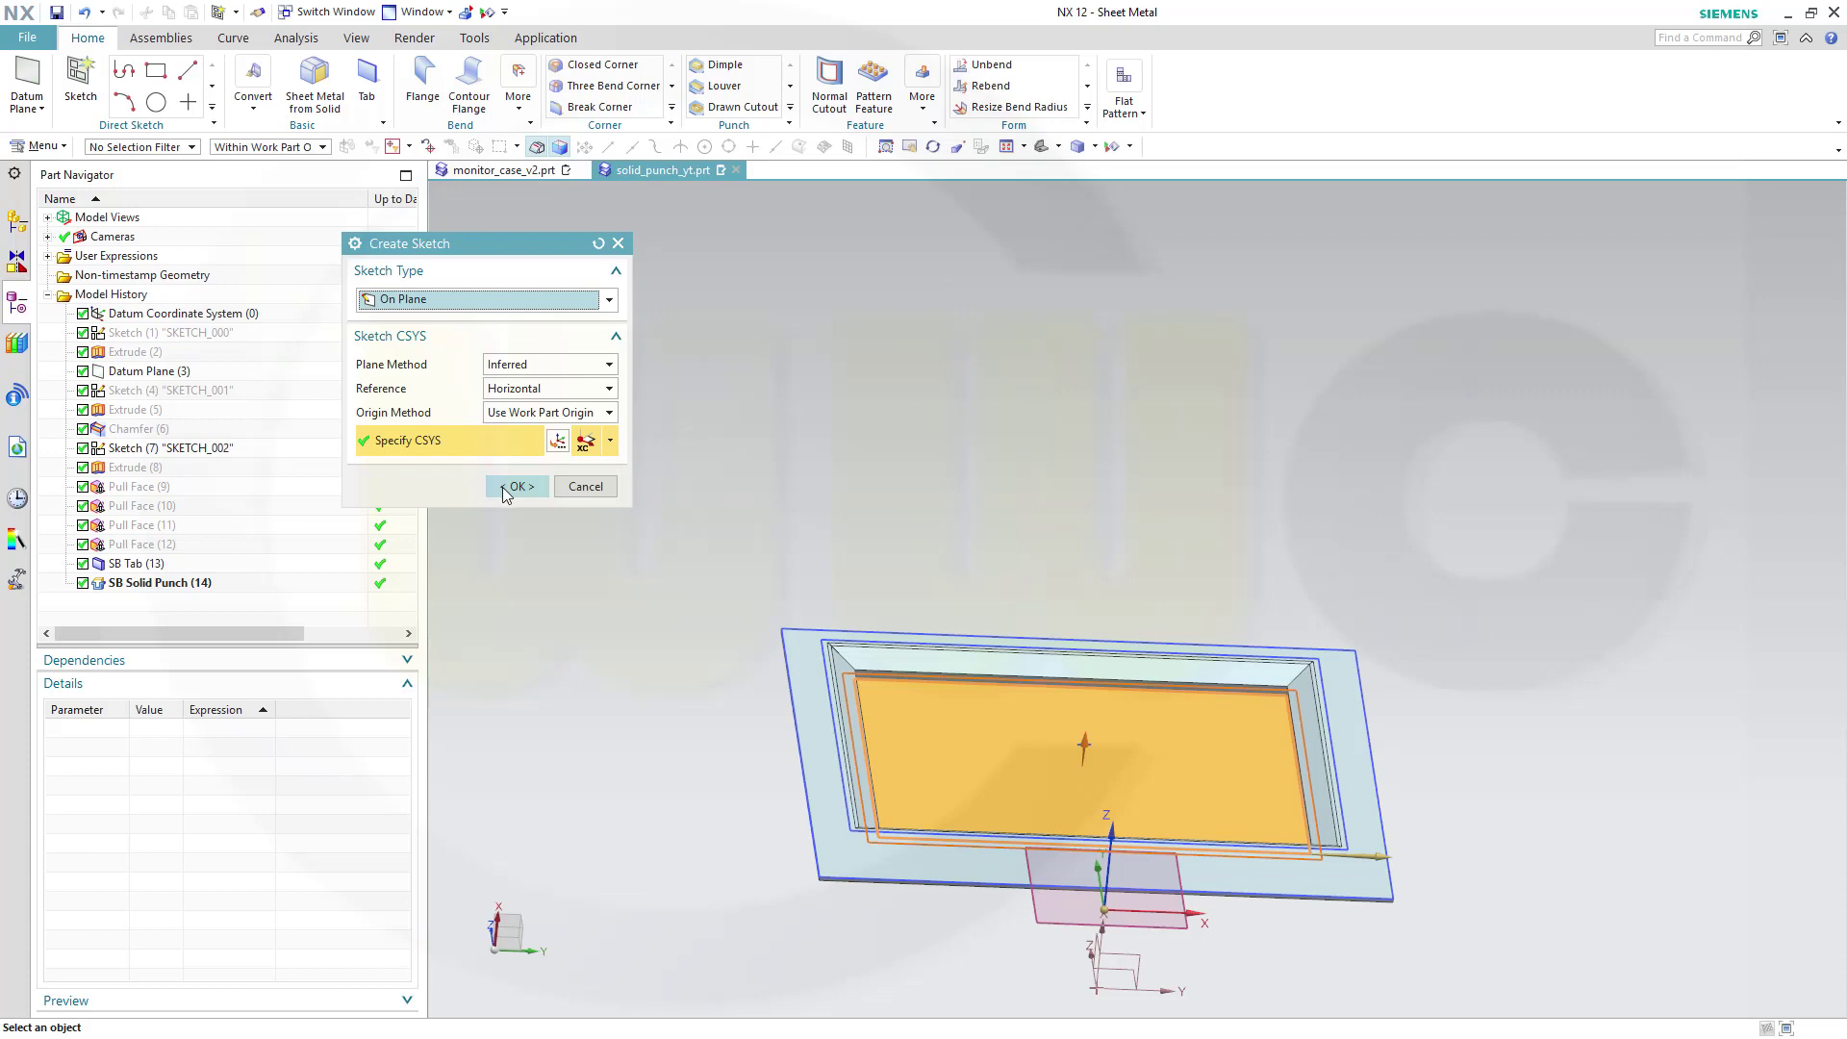
left_click(504, 488)
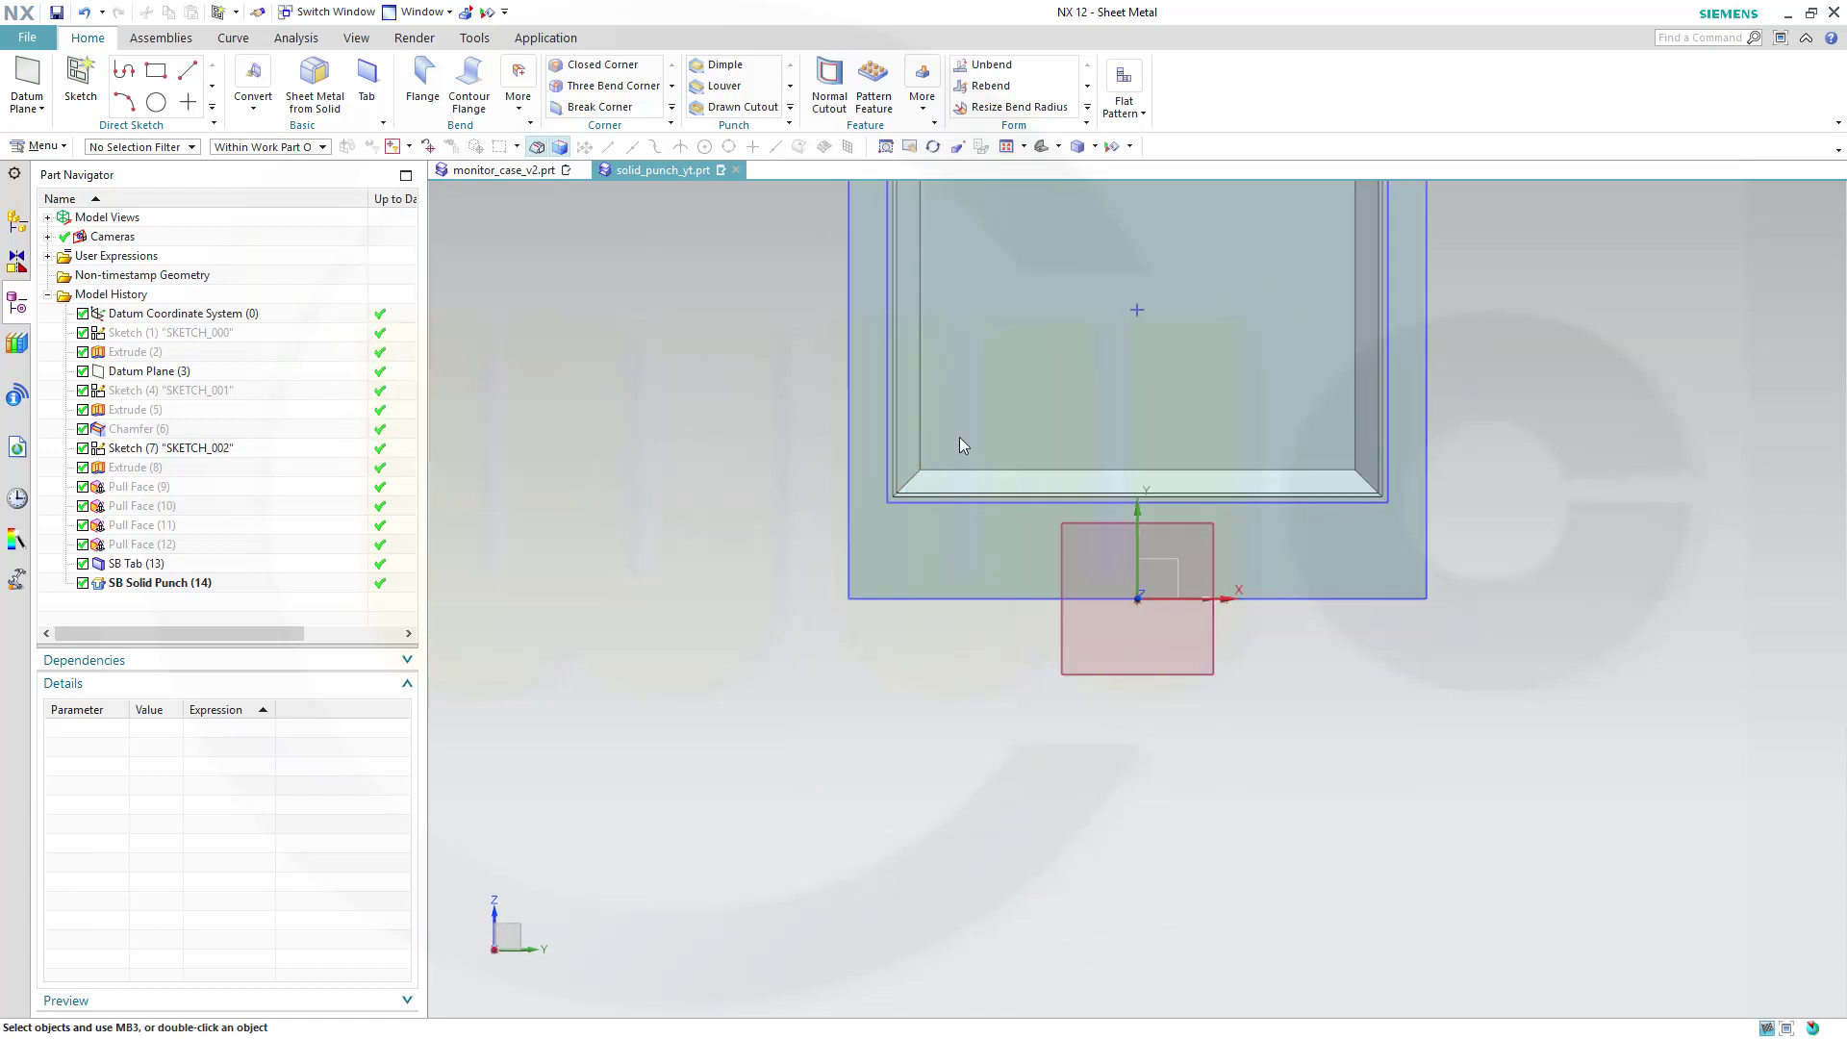
middle_click_drag(1085, 432, 974, 690, "shift")
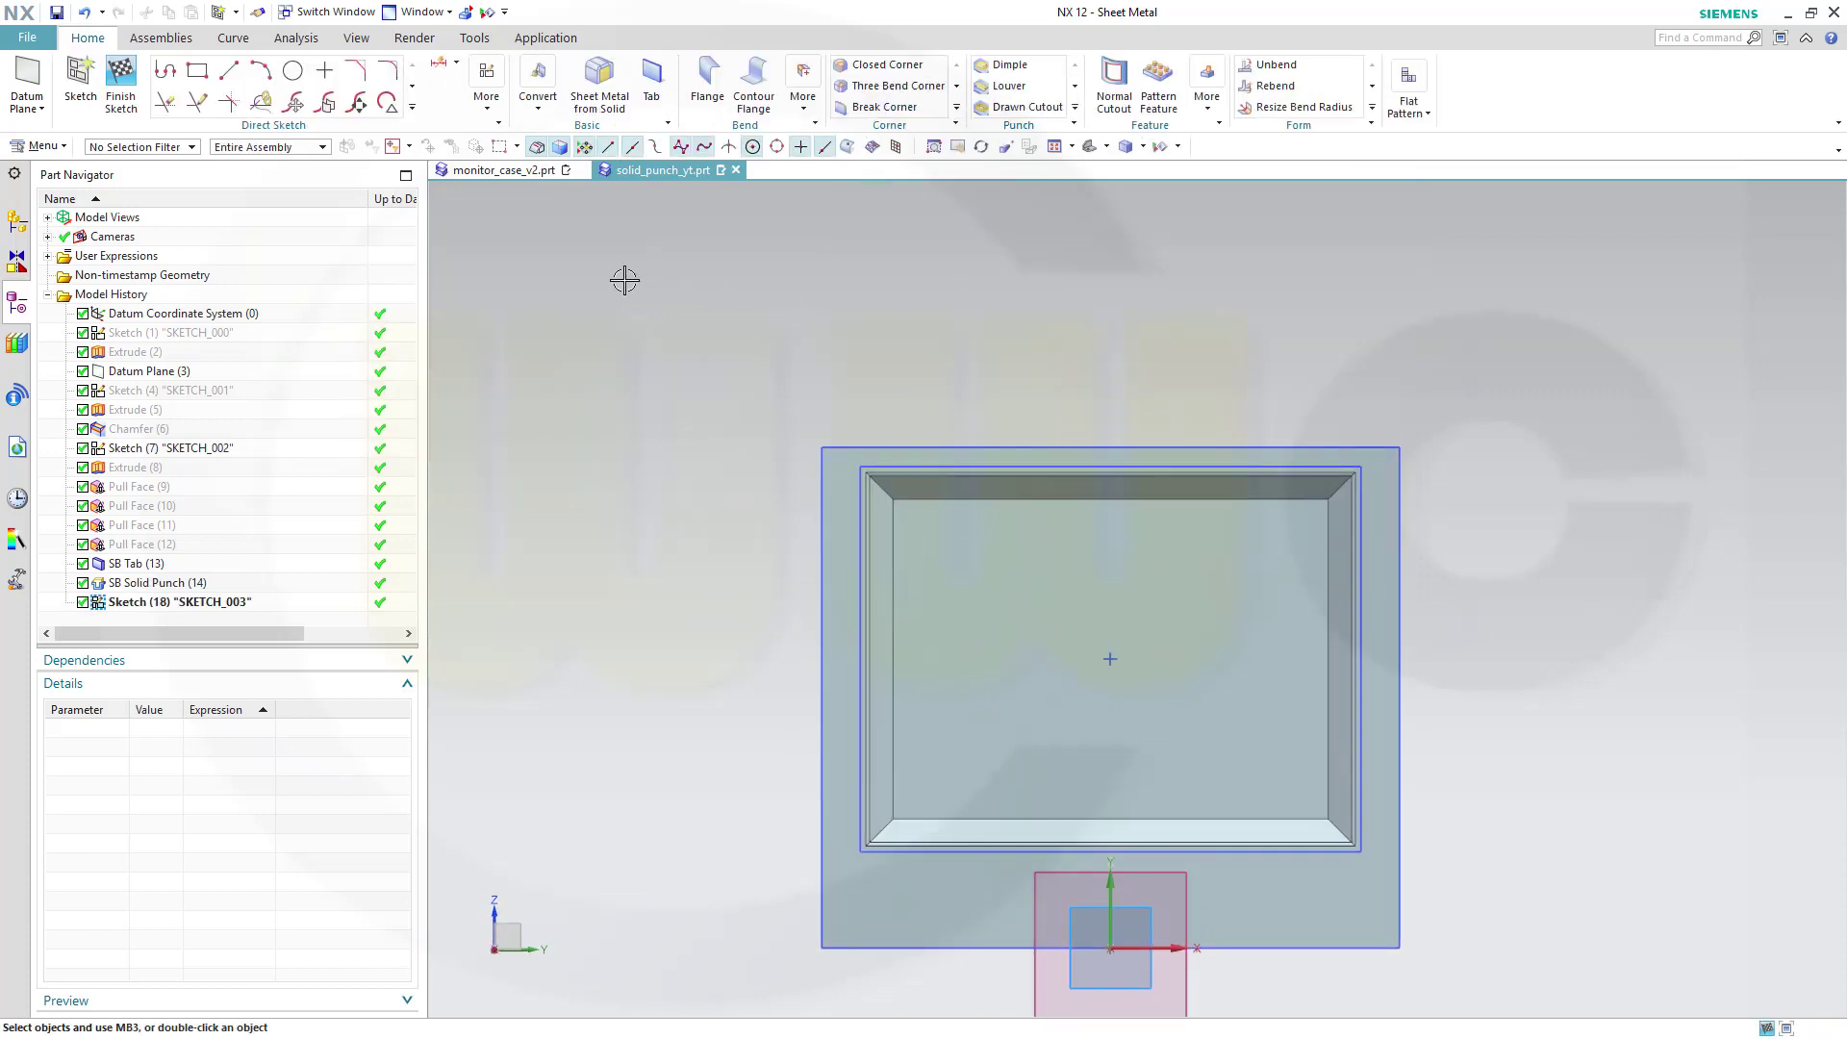
Project the recess floor's four inner edges into the sketch and finish it.
left_click(413, 107)
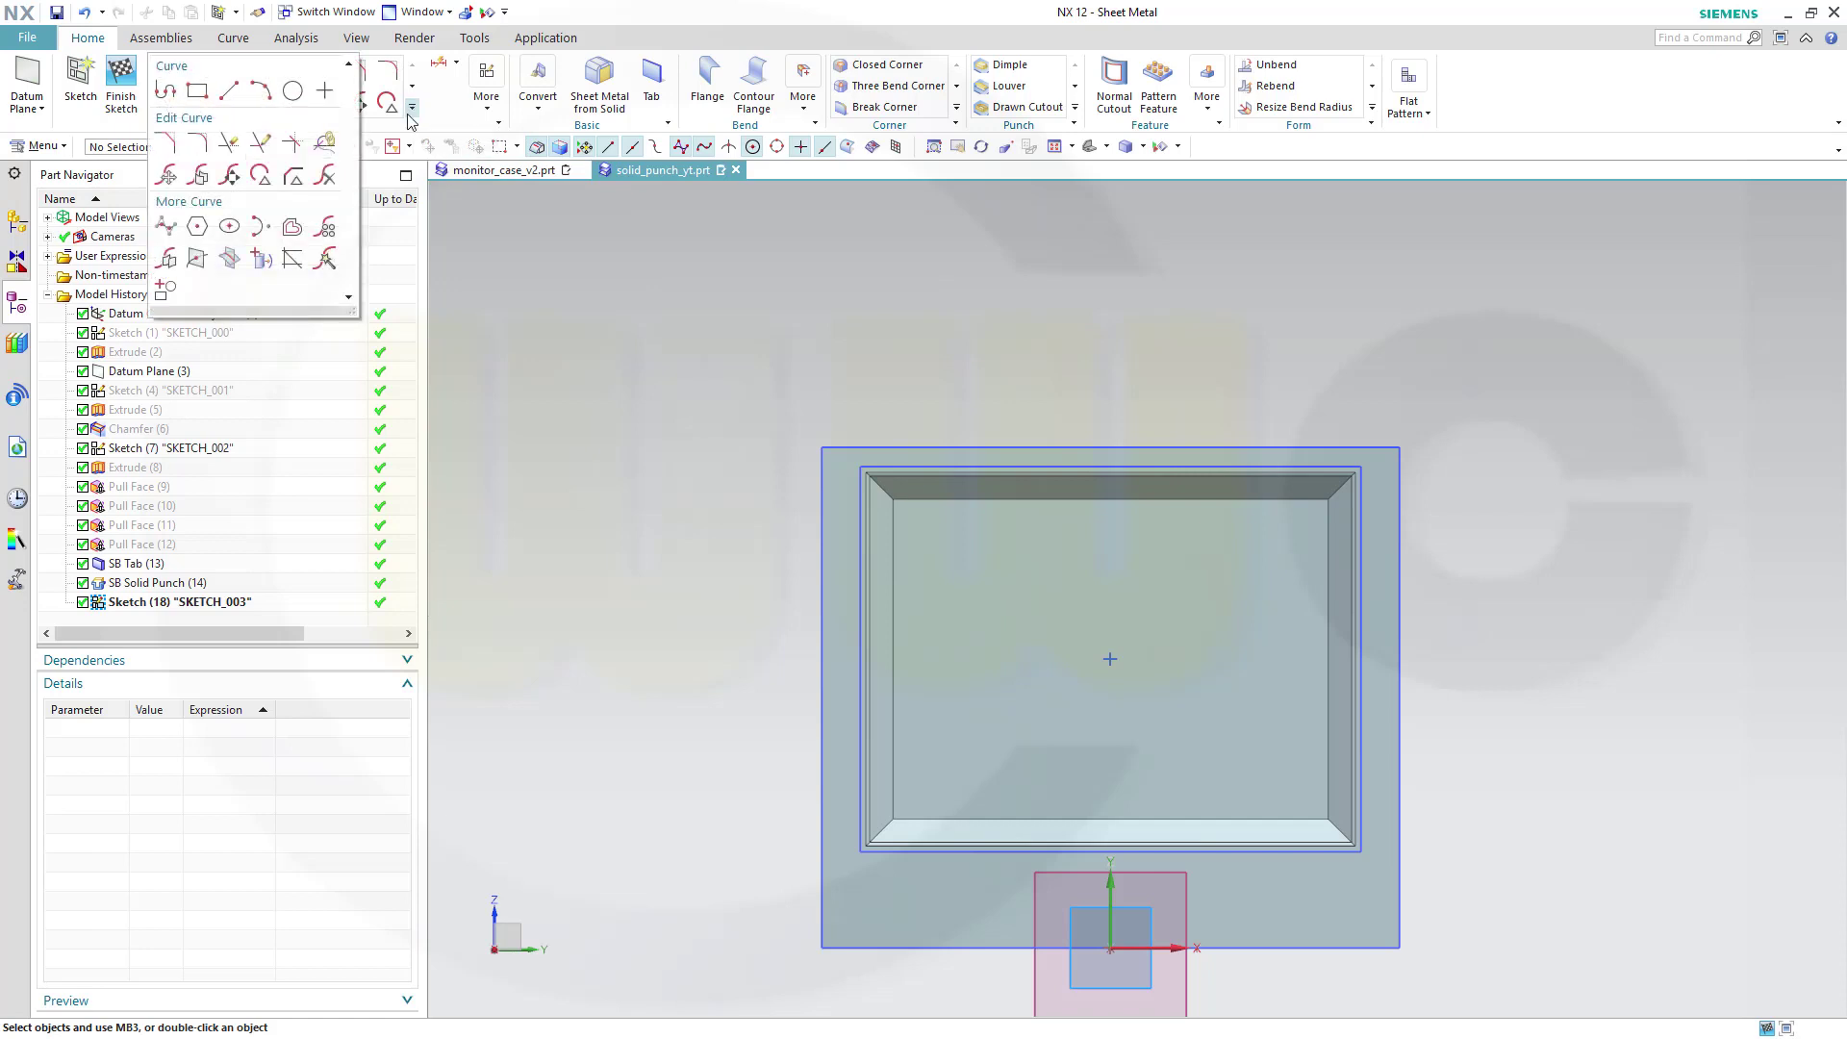
left_click(261, 257)
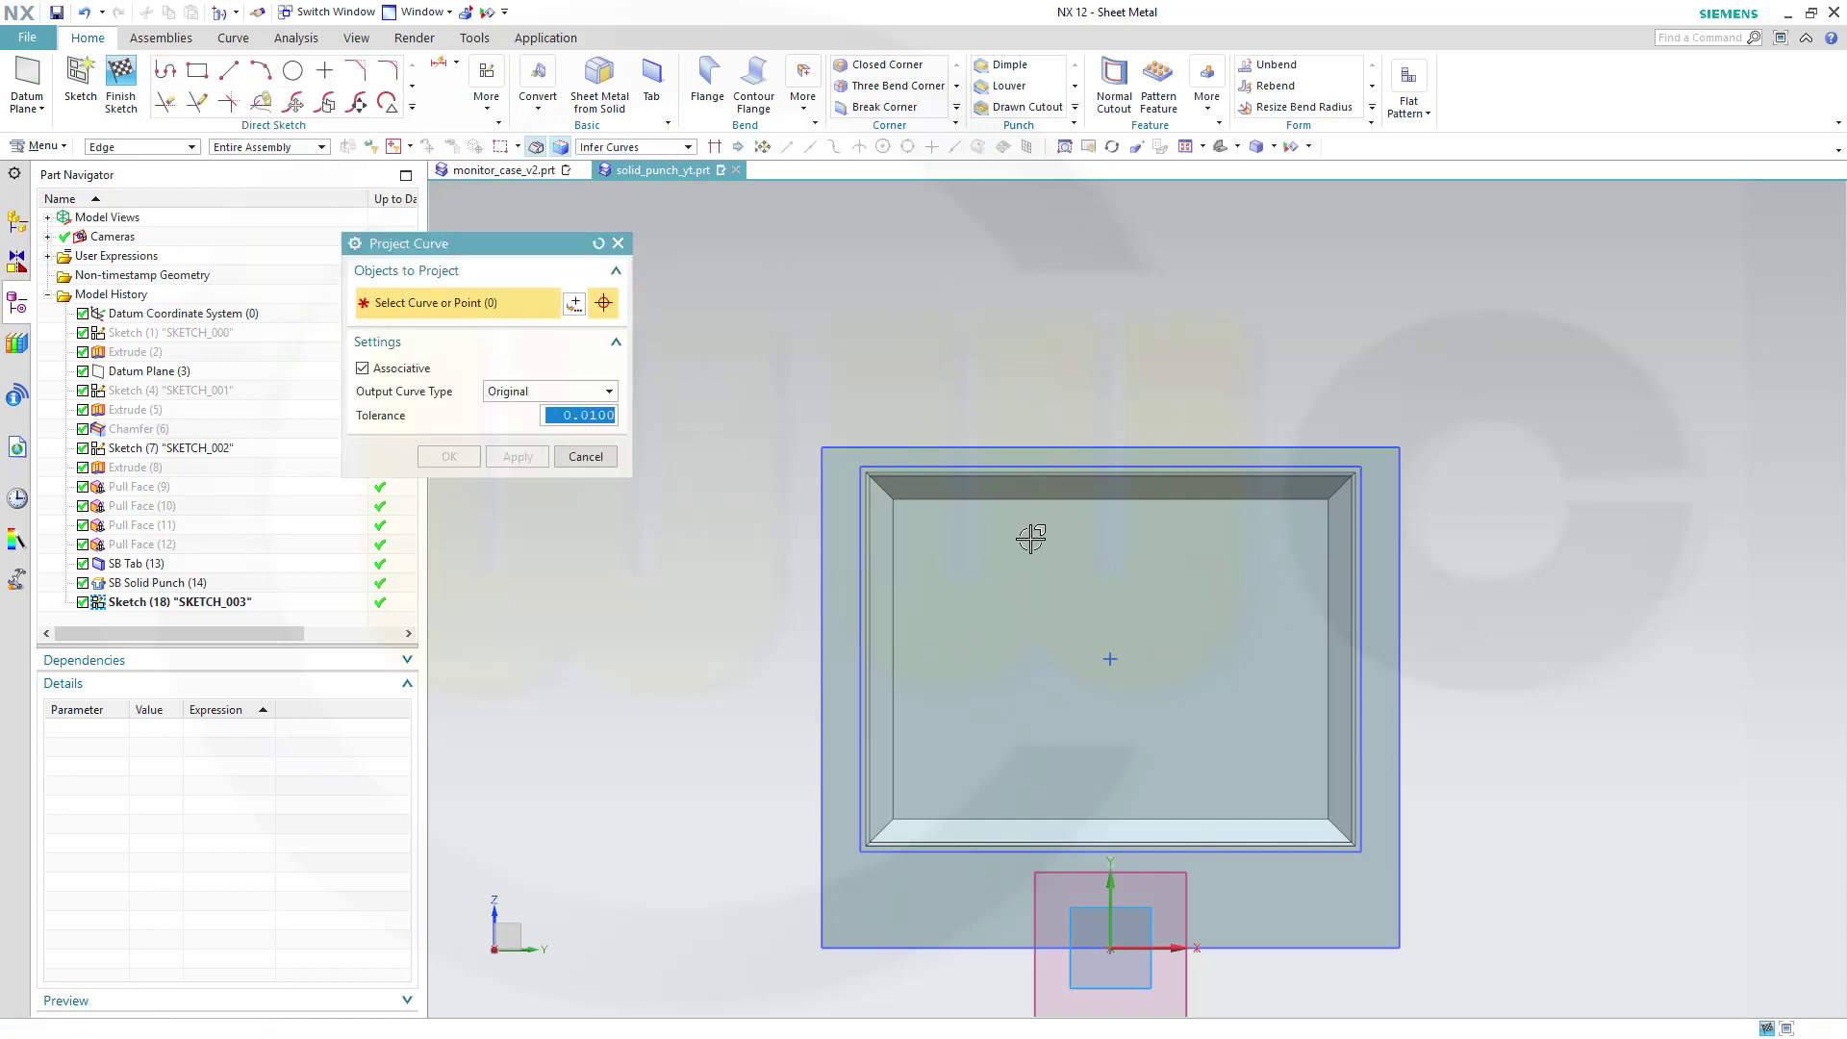
left_click(1025, 501)
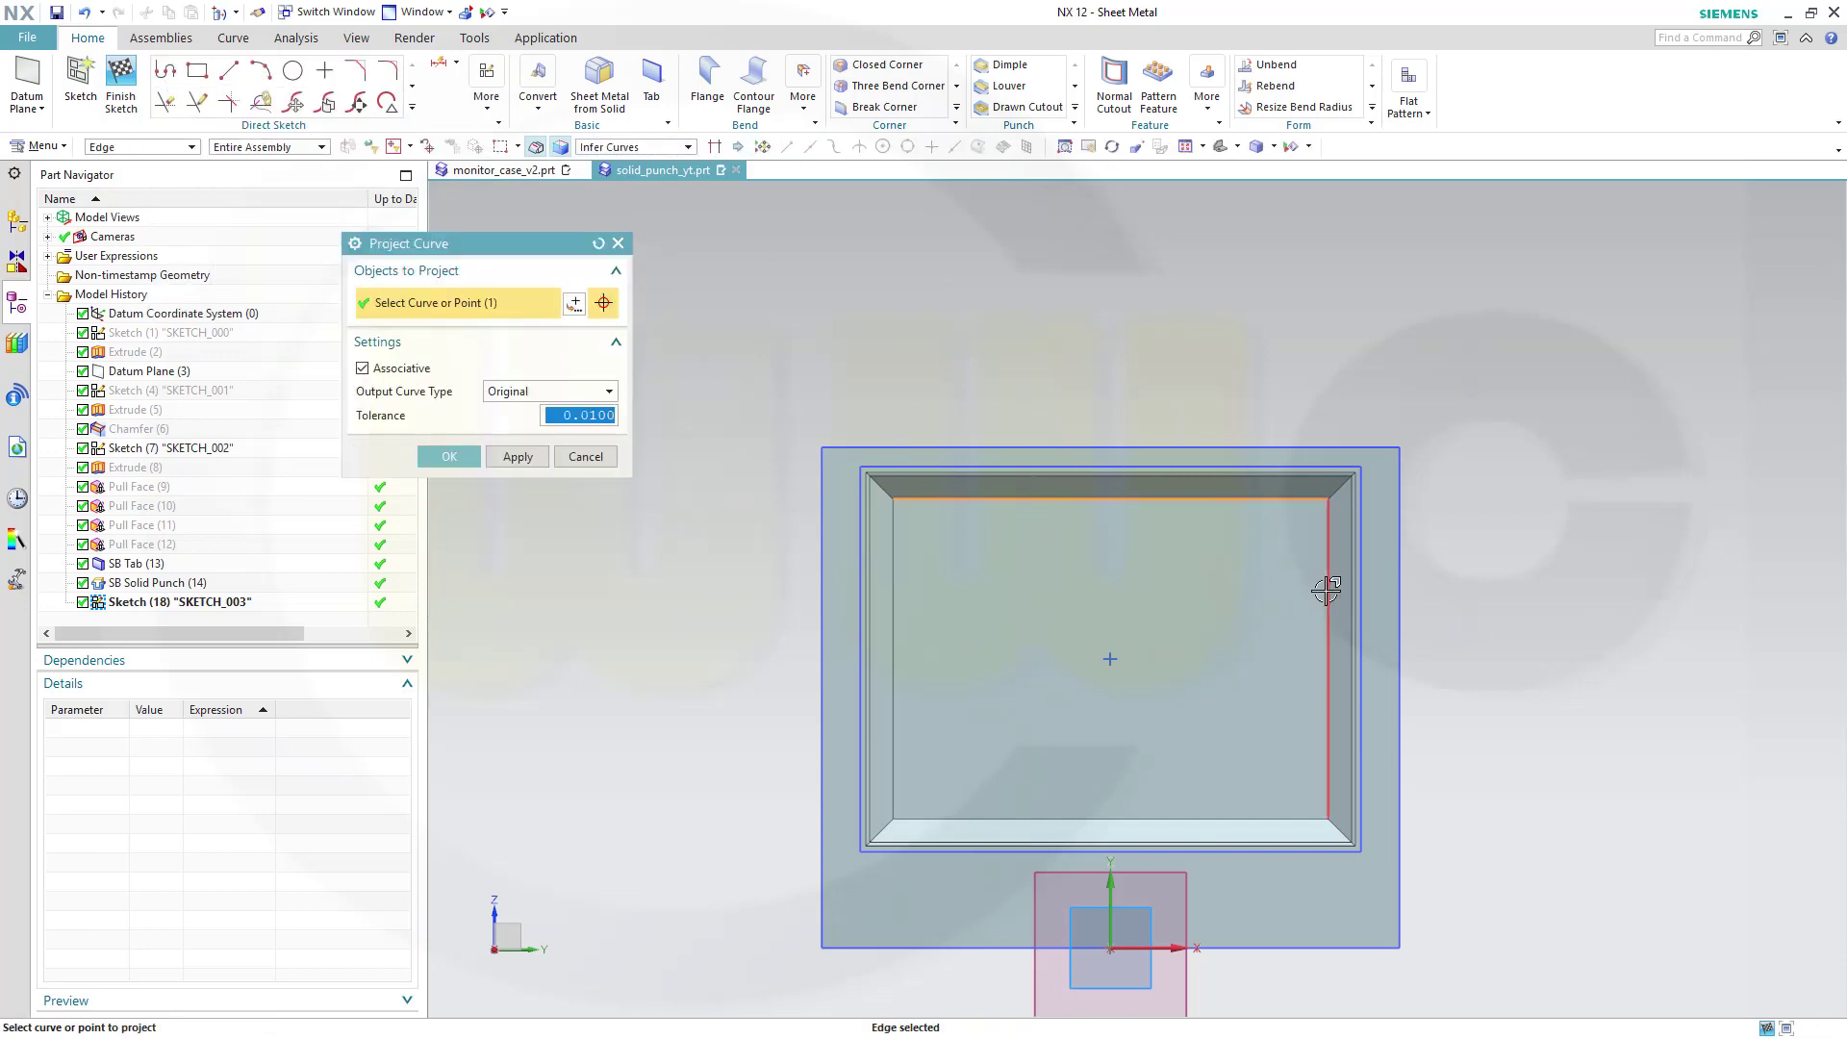
left_click(1329, 590)
left_click(1203, 819)
left_click(889, 670)
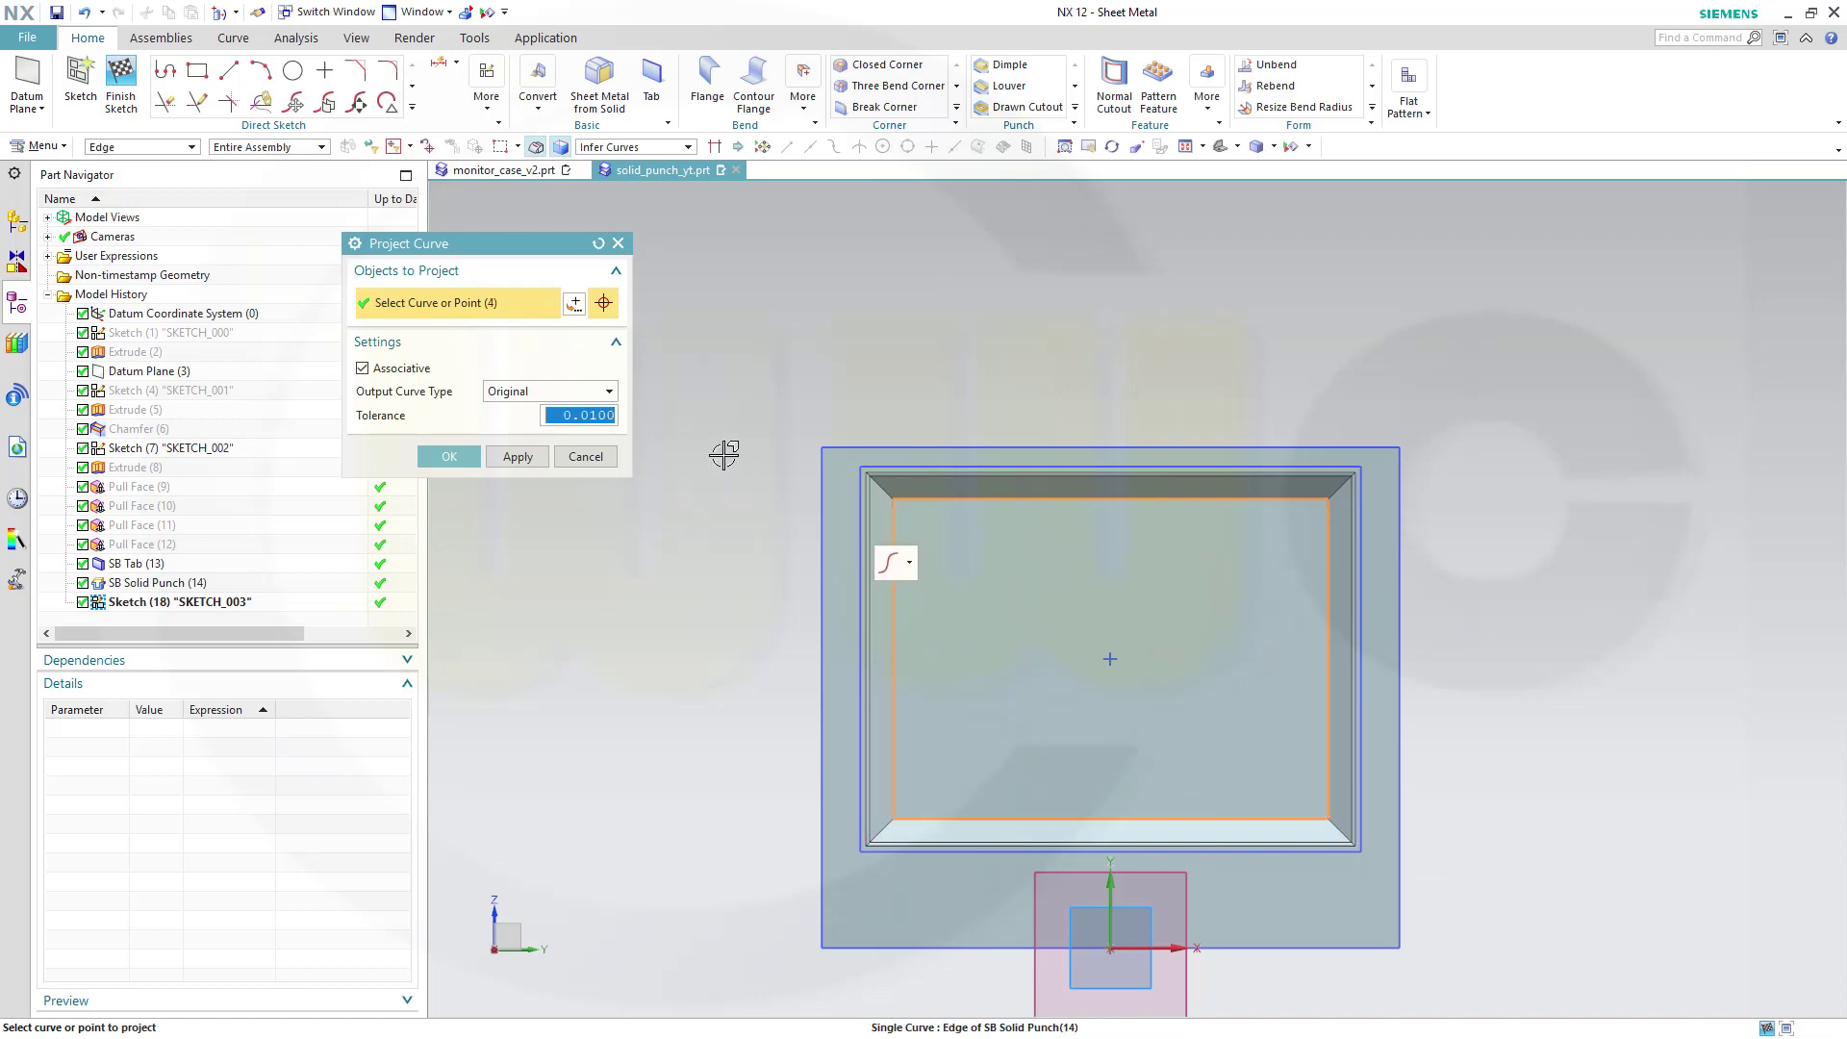
left_click(443, 457)
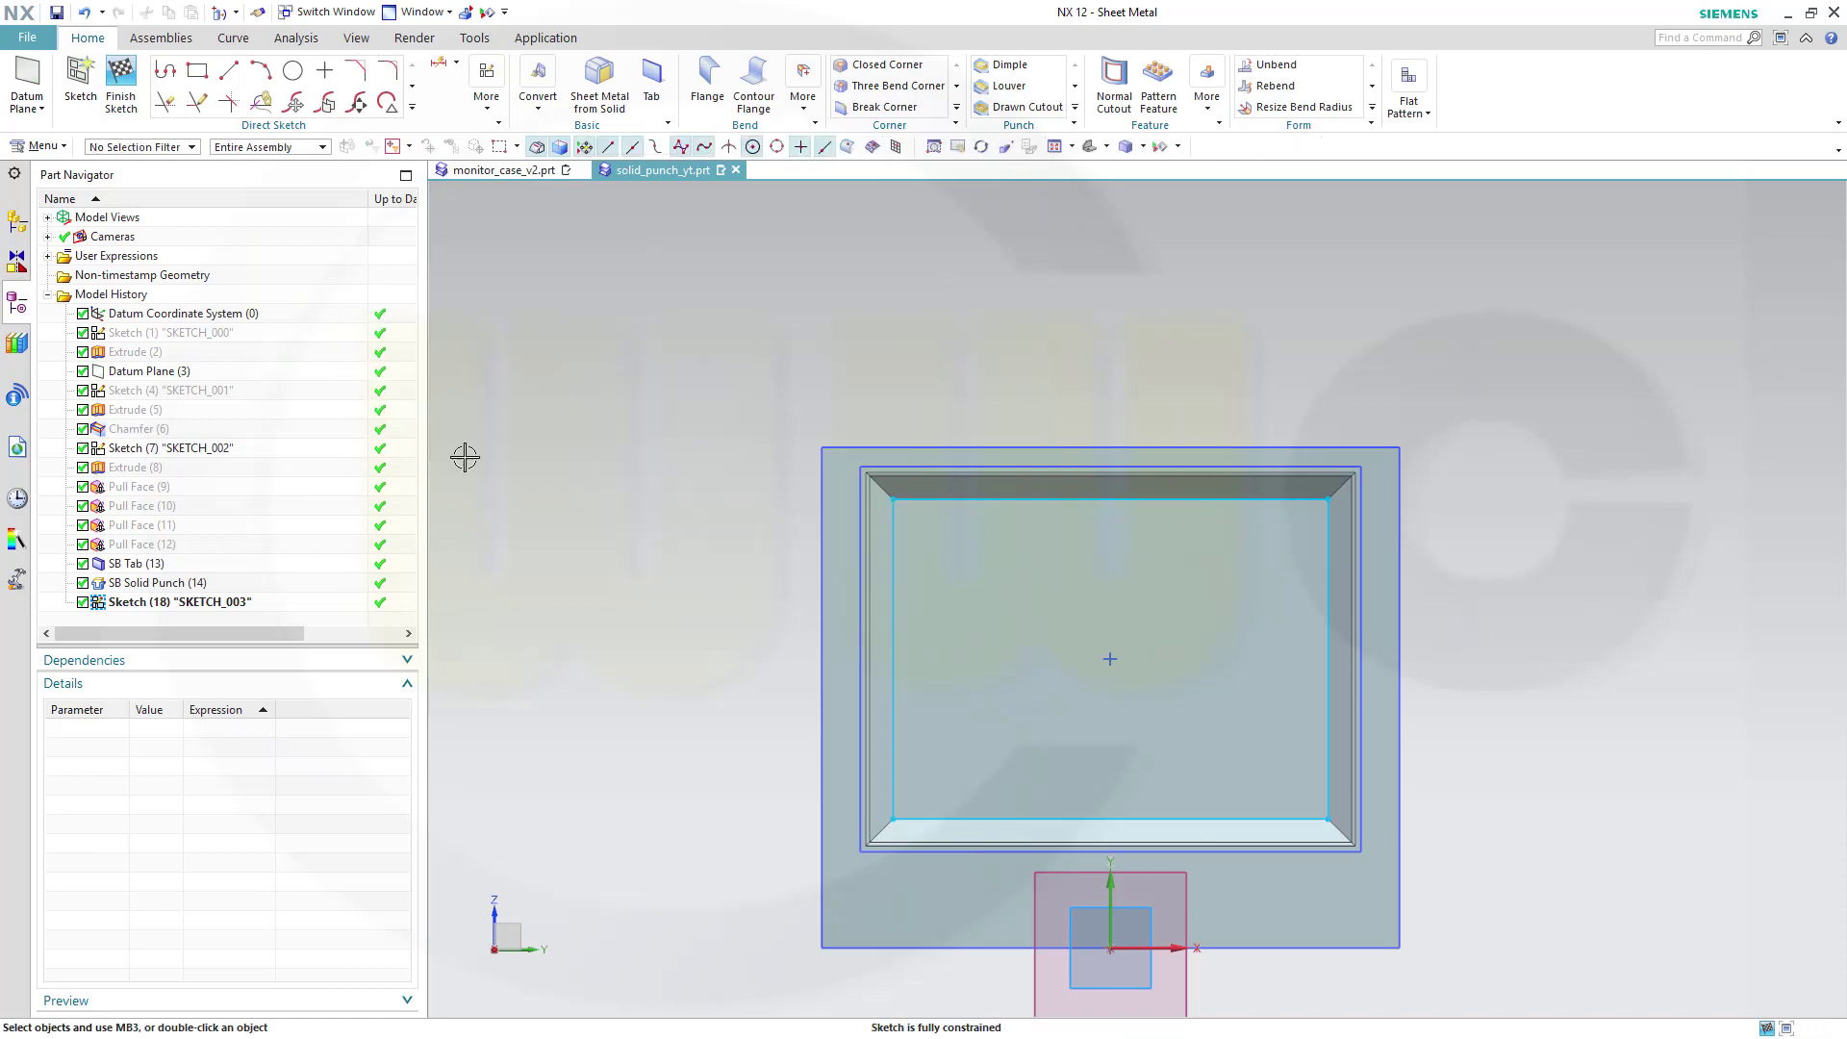
left_click(122, 85)
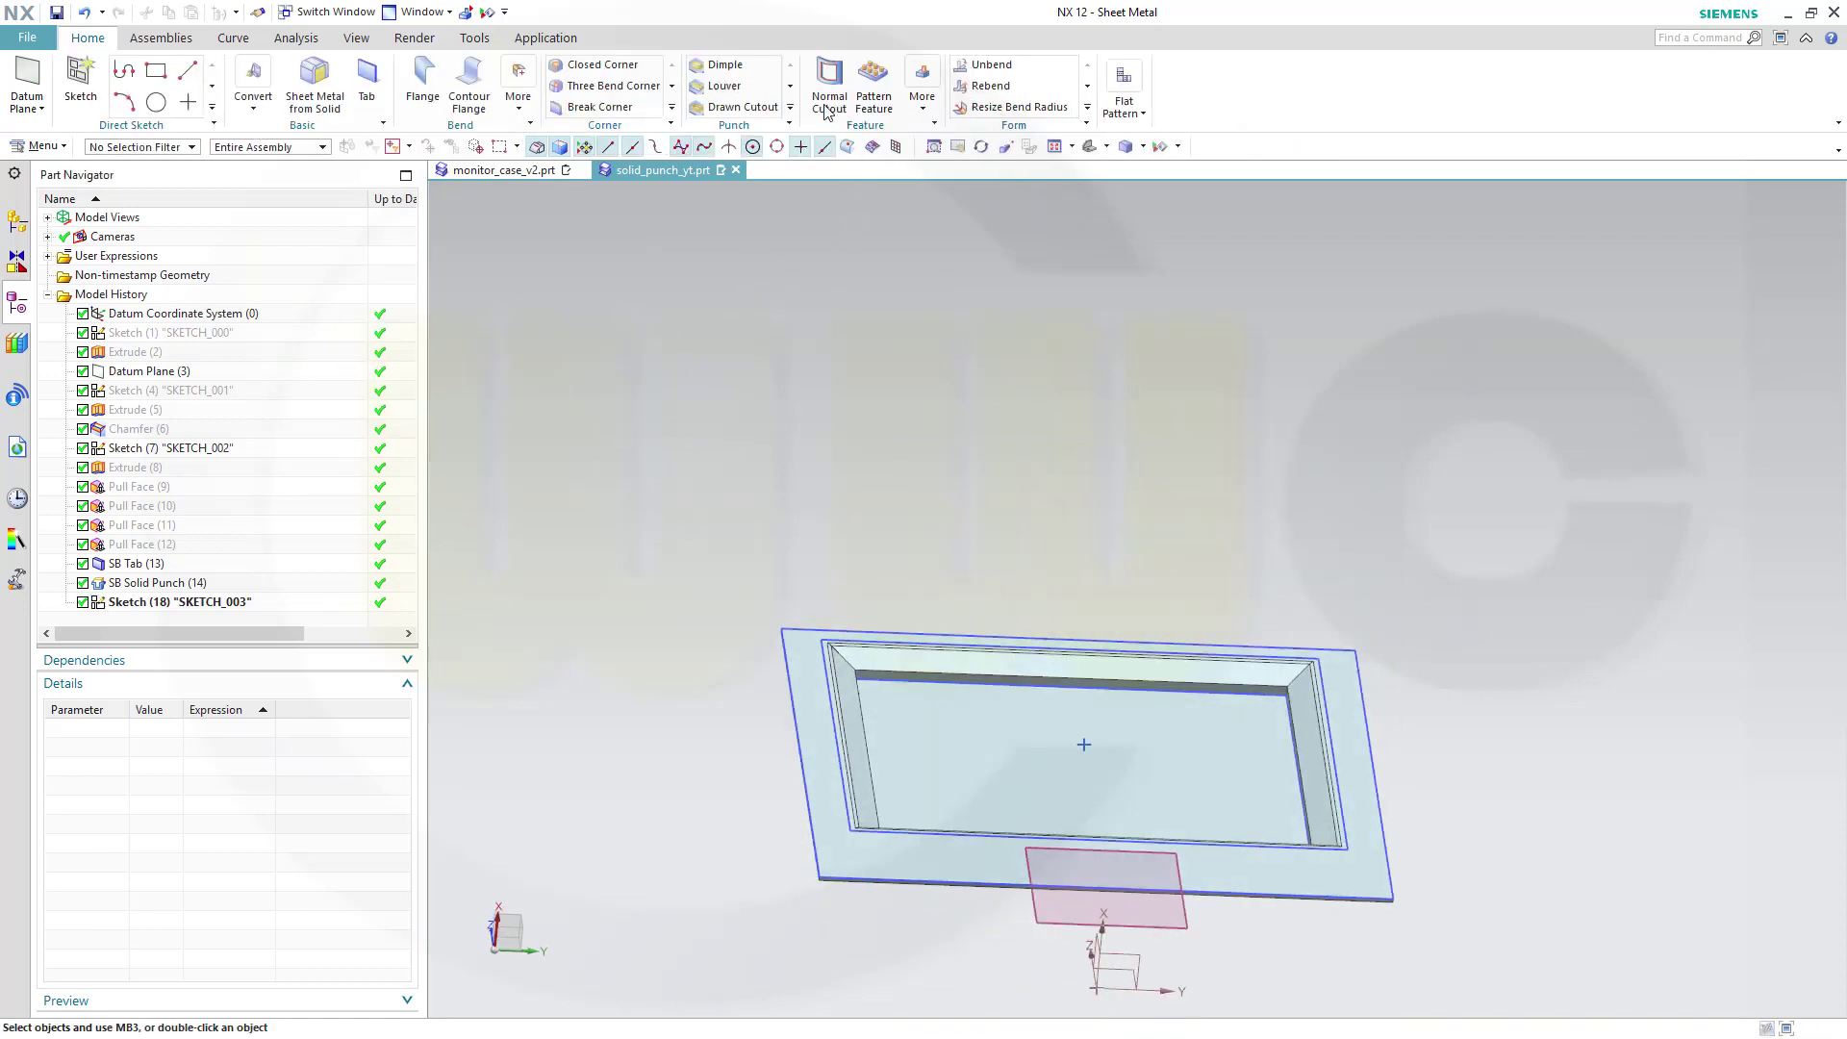
Make a Normal Cutout with thickness cut through the recess floor along SKETCH_003's four edges.
left_click(824, 99)
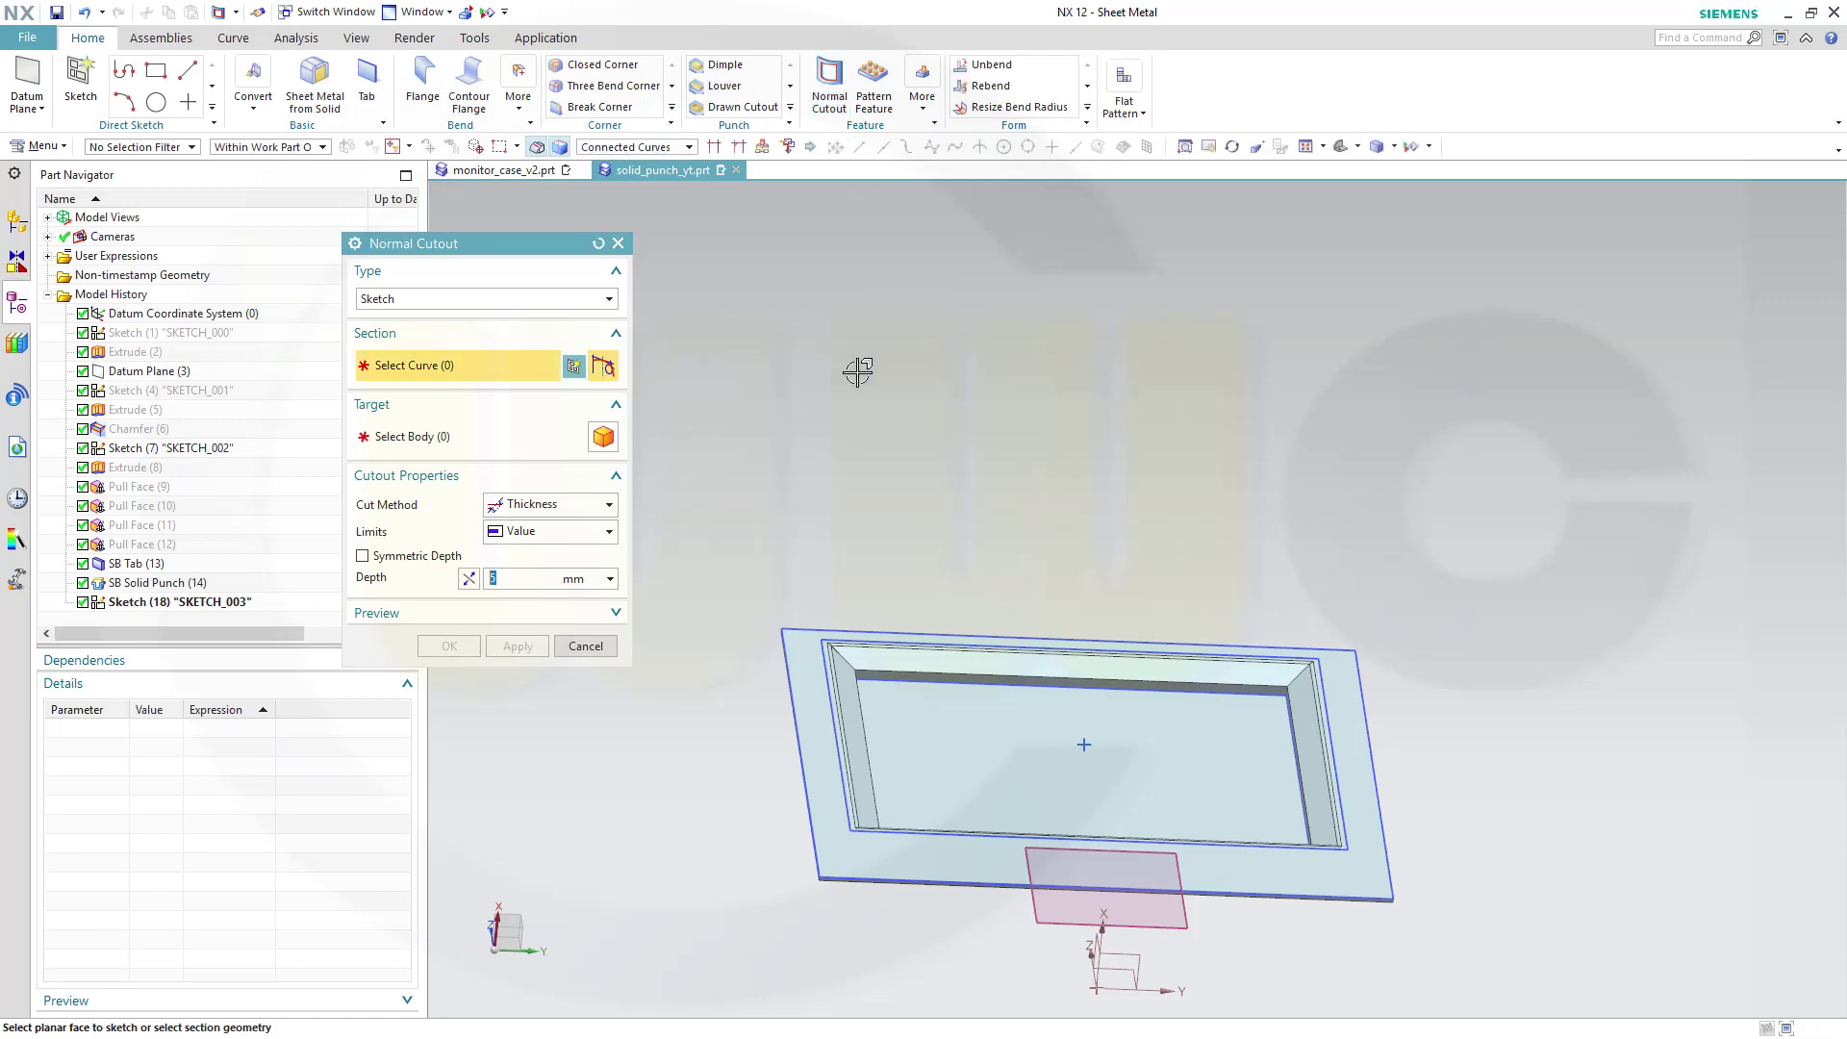
left_click(205, 609)
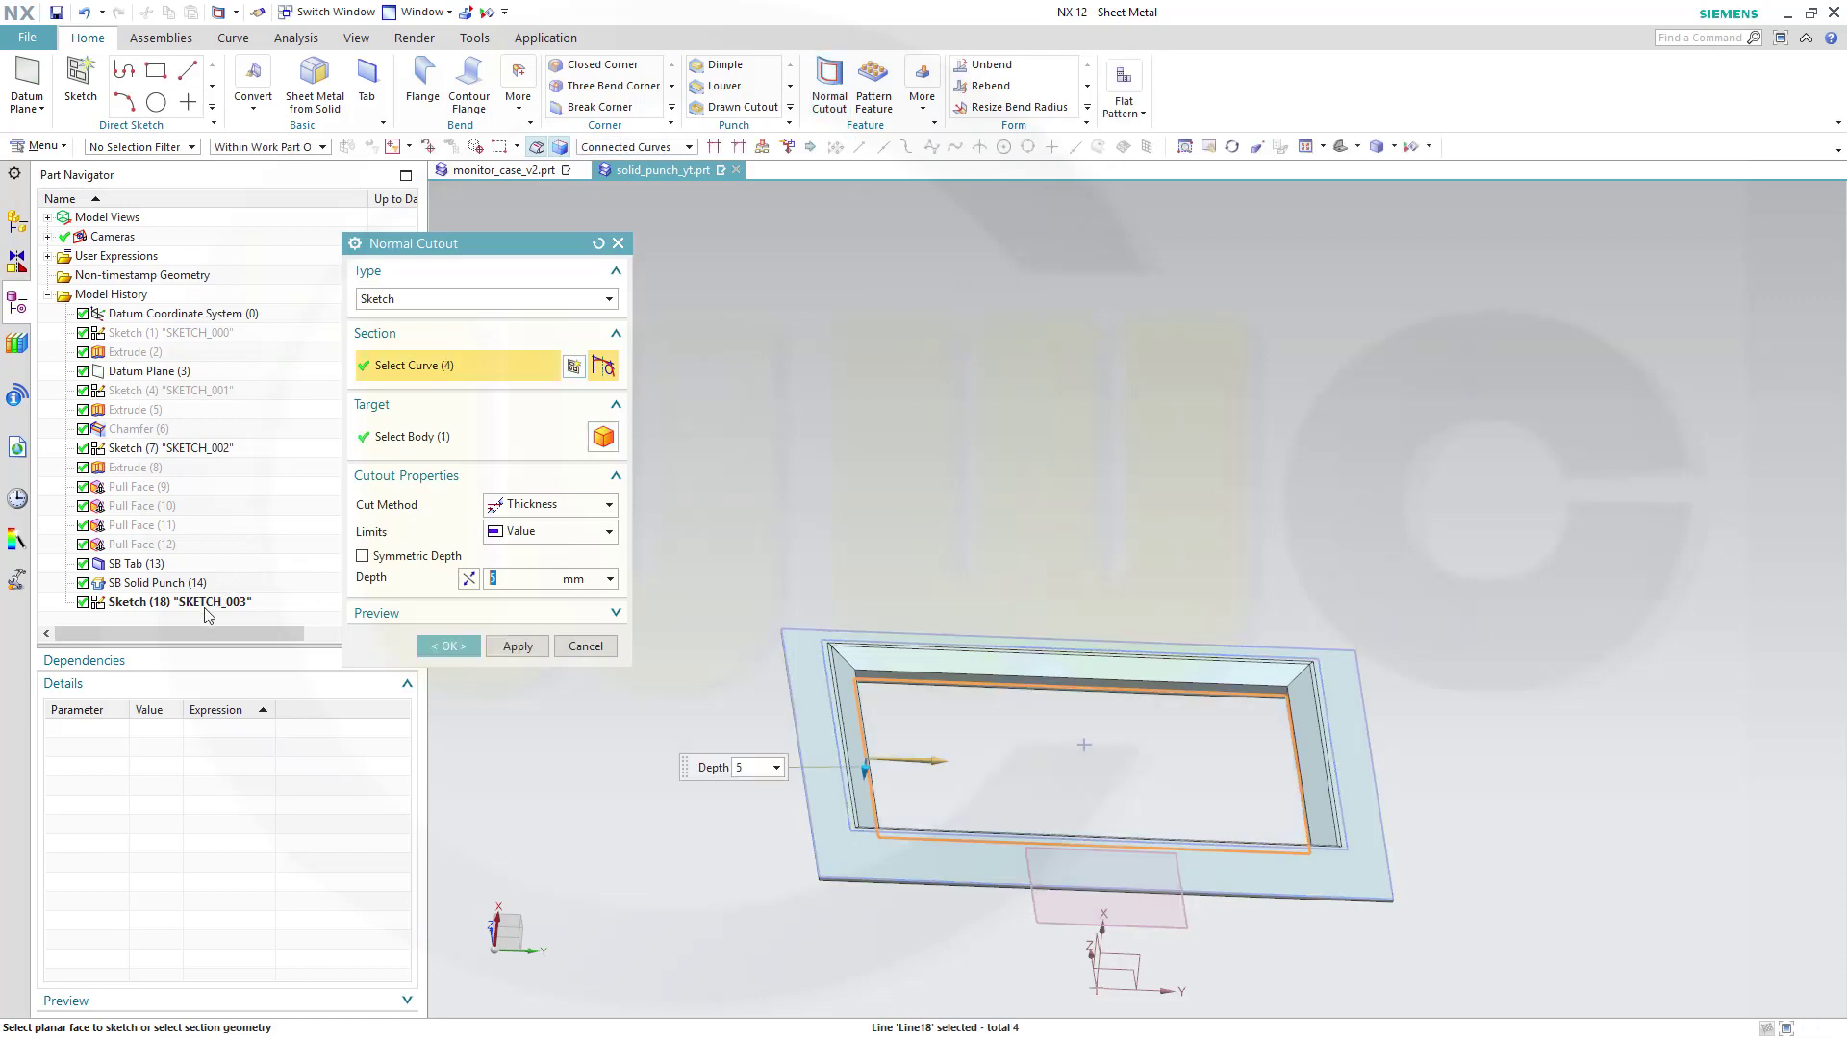
left_click(449, 647)
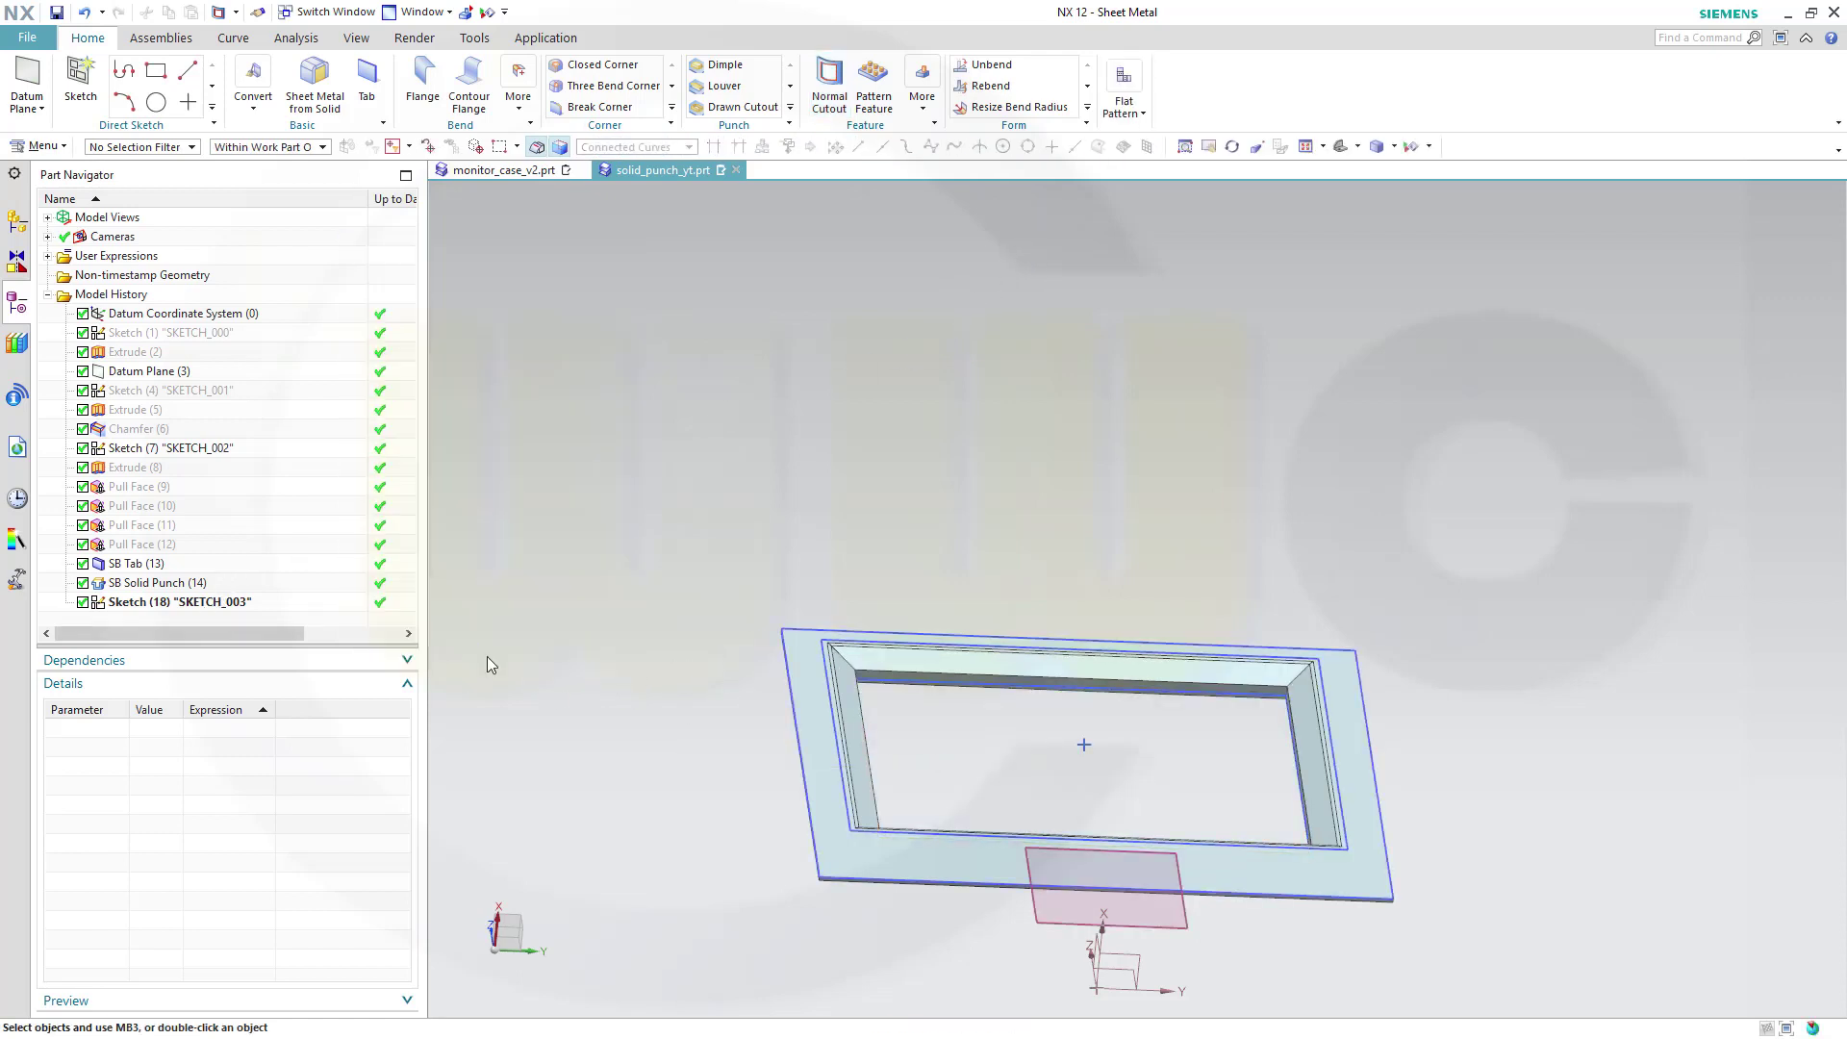
mouse_move(1018, 758)
middle_mouse_down()
mouse_move(993, 783)
mouse_move(891, 555)
middle_mouse_up()
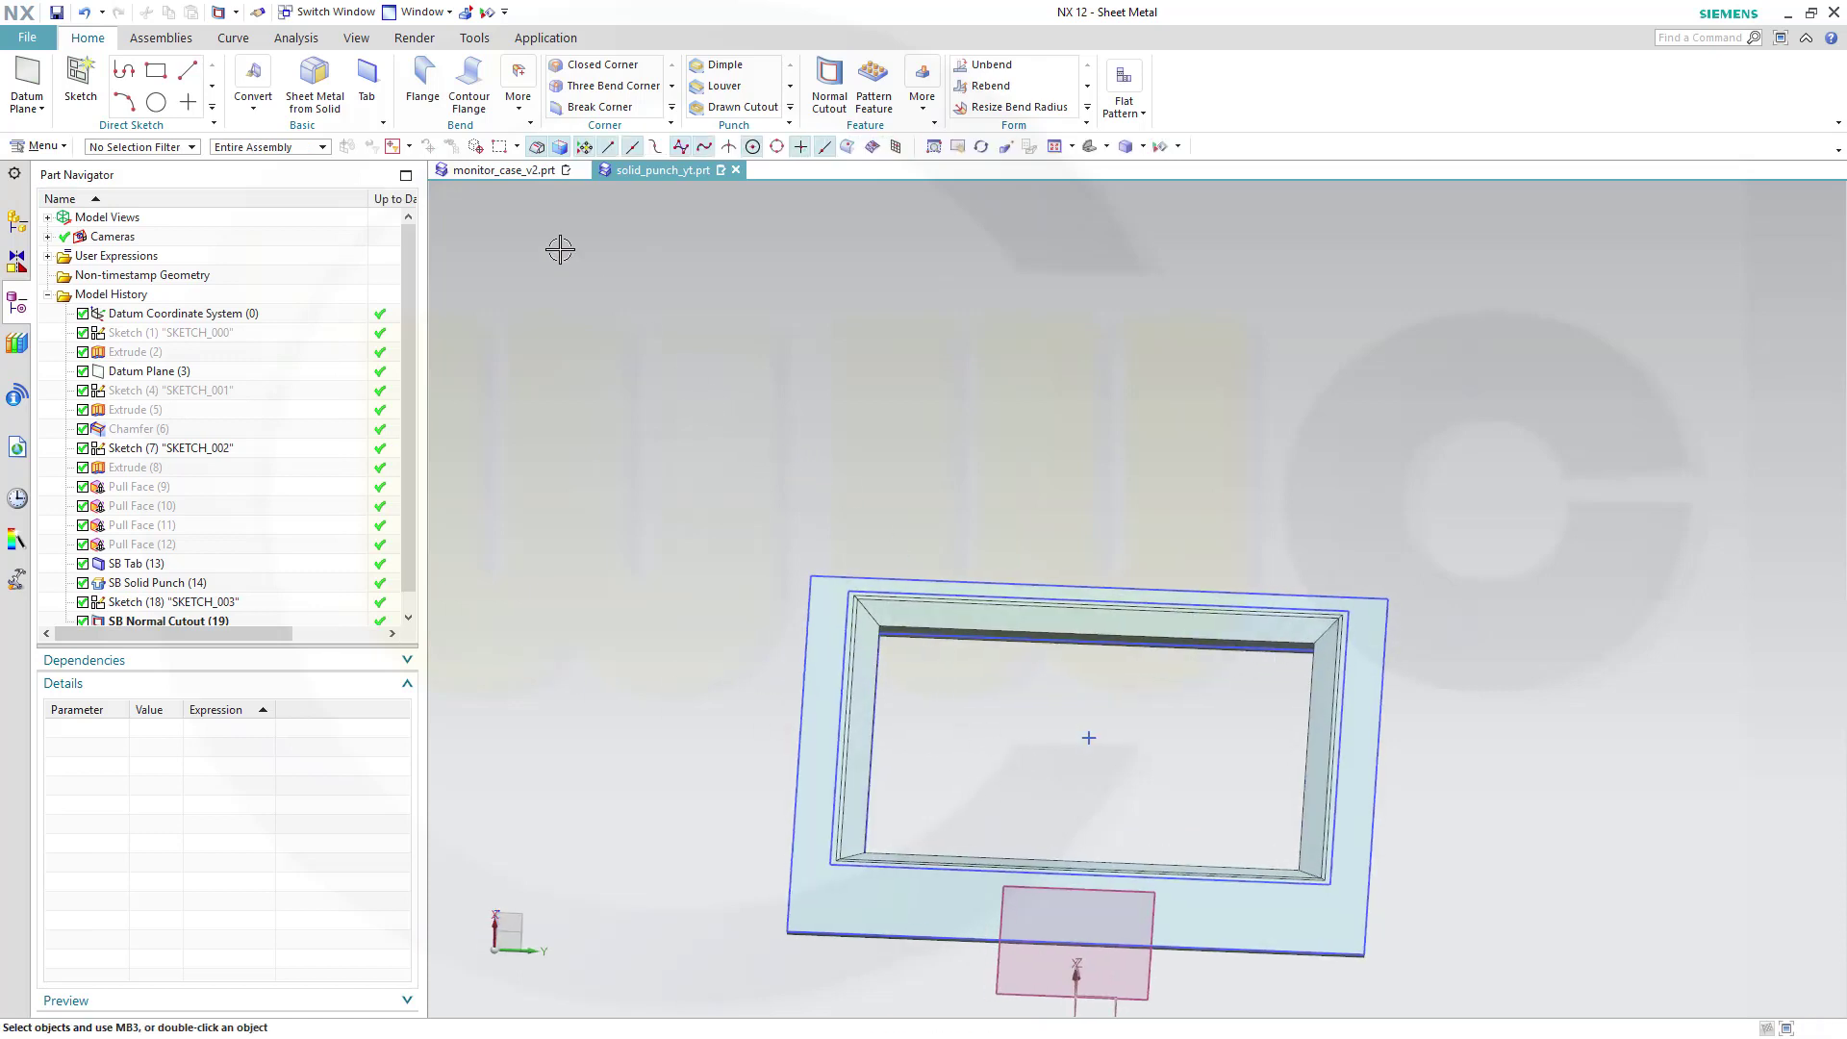
Hide the Sketches type in Show and Hide so only the windowed panel shows.
left_click(488, 17)
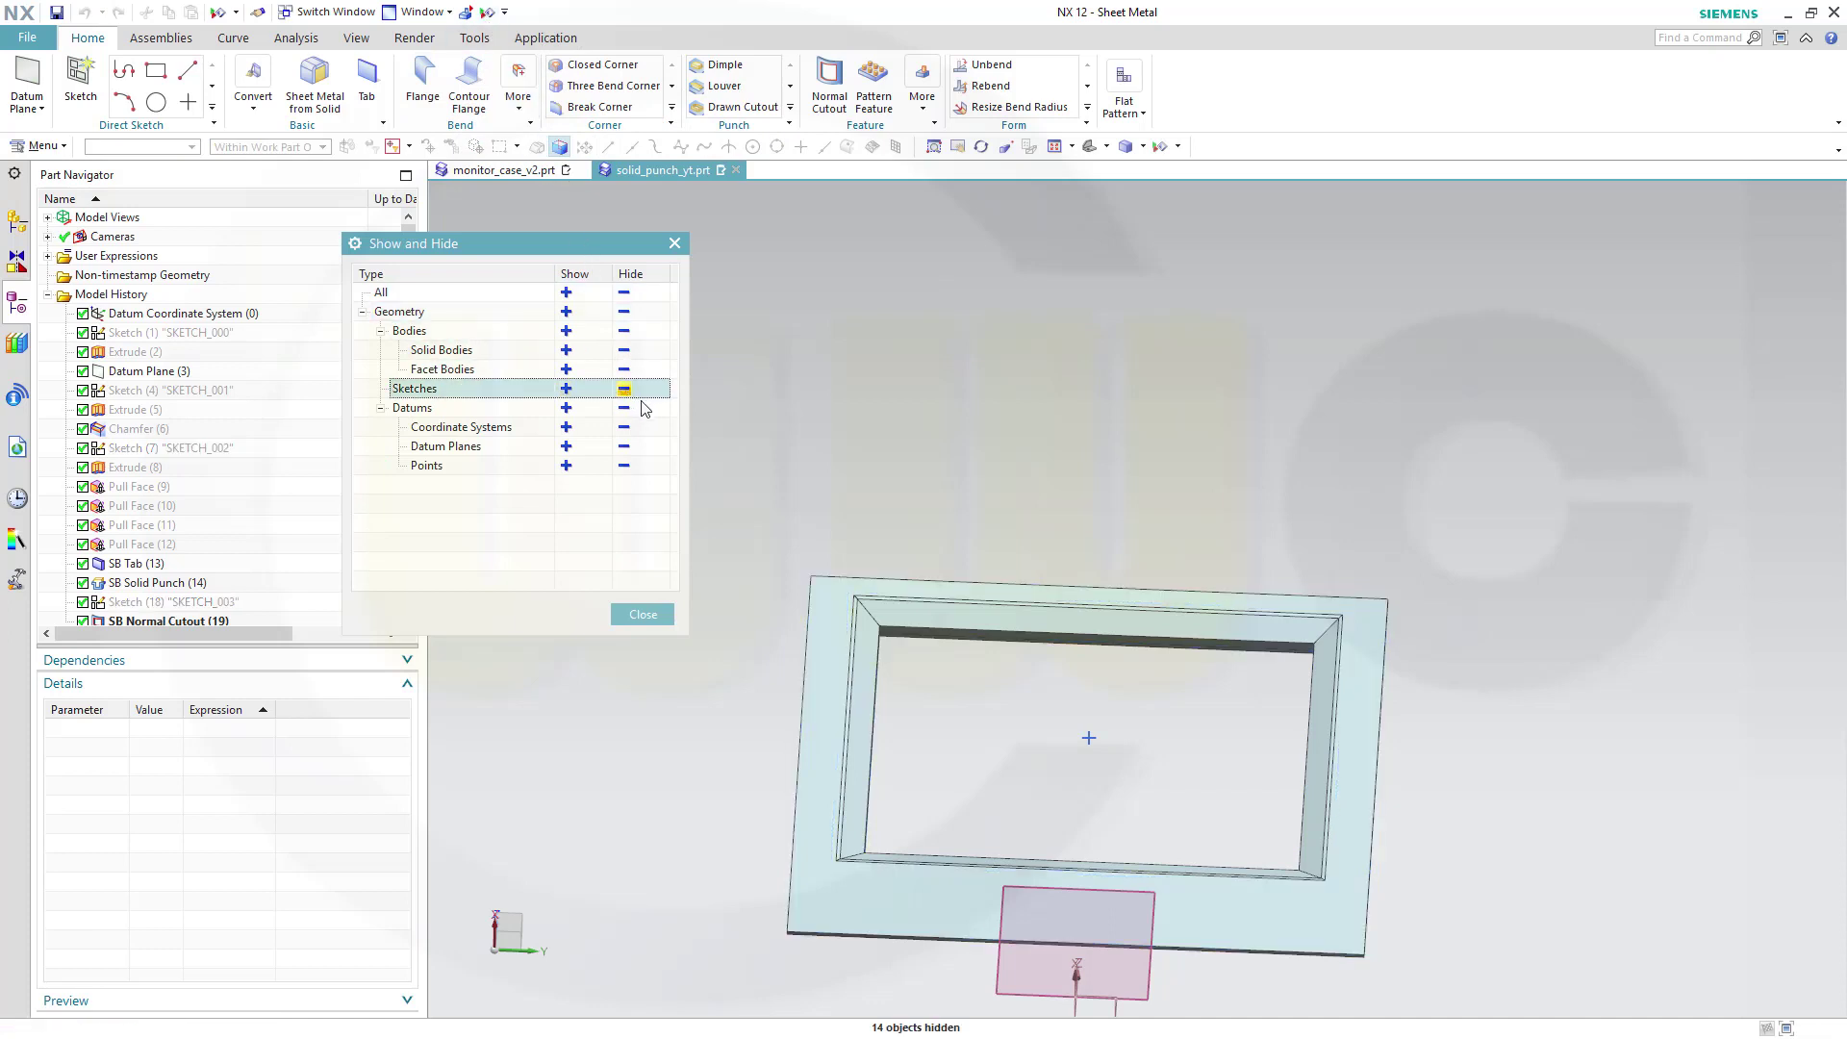
left_click(627, 610)
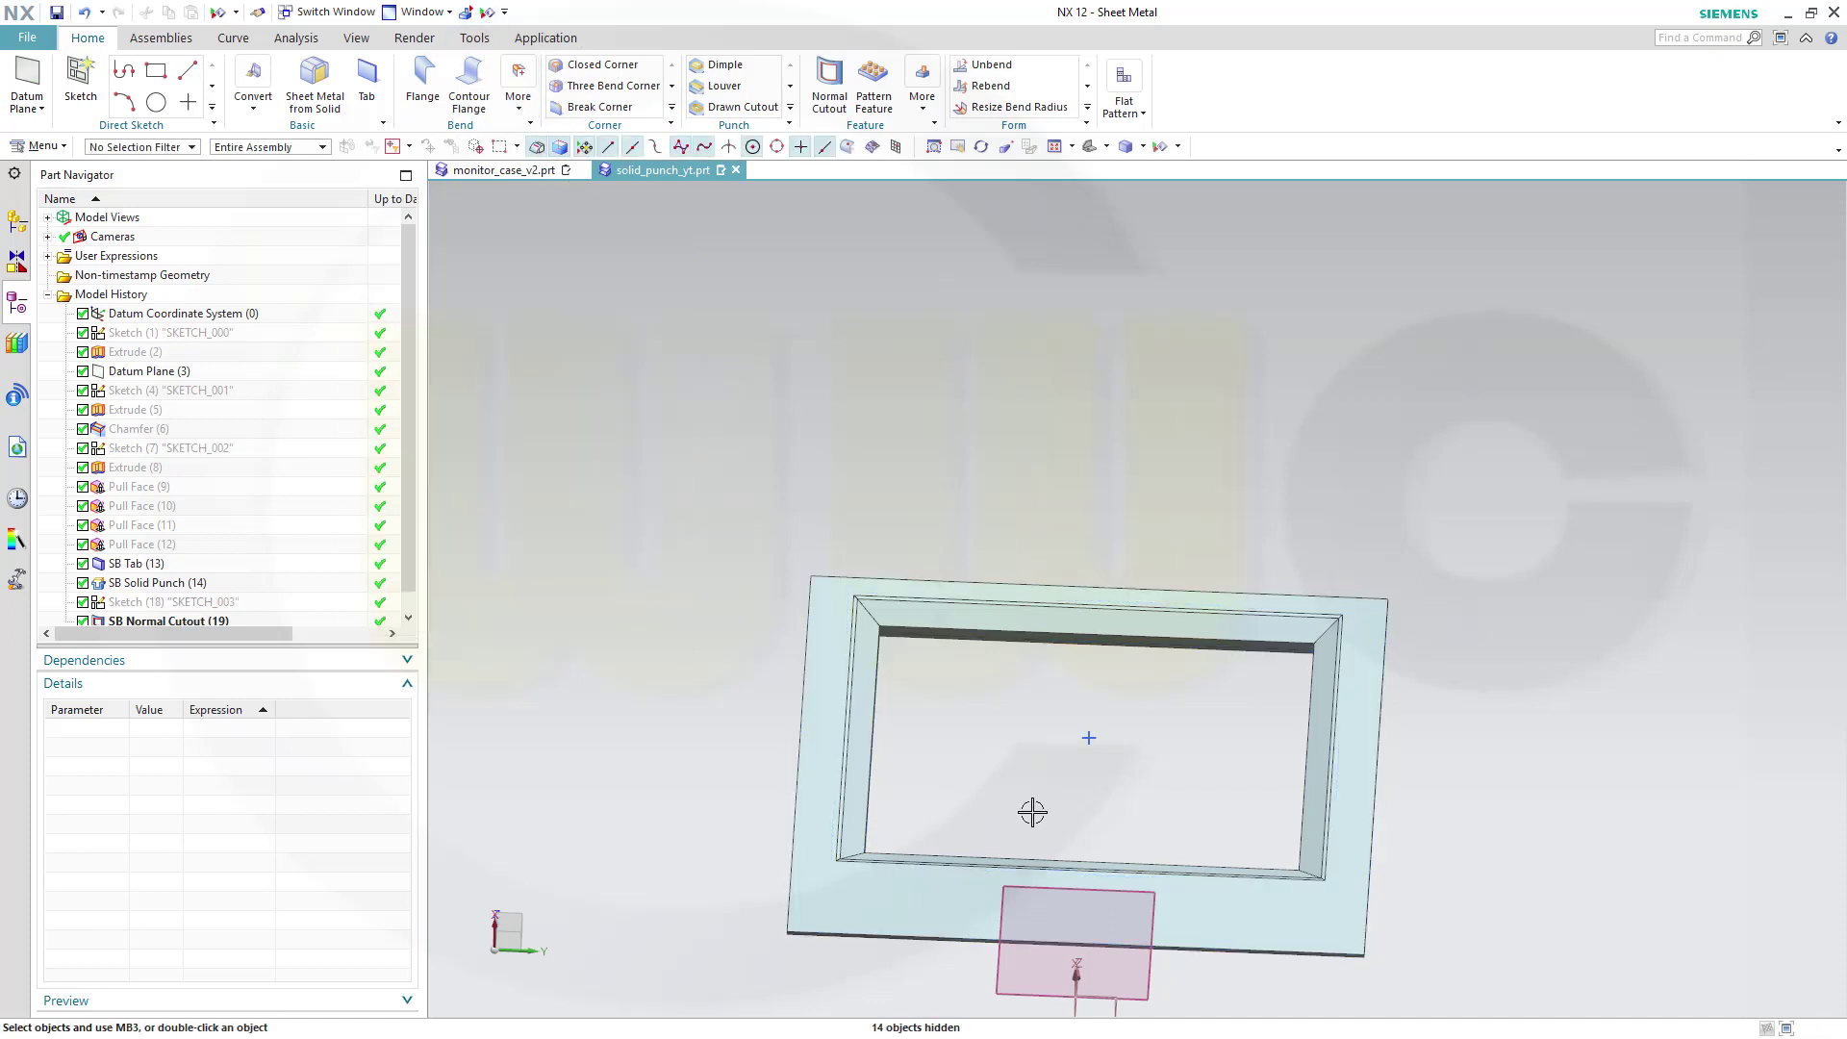
mouse_move(1080, 755)
middle_mouse_down()
mouse_move(1112, 702)
mouse_move(1093, 795)
mouse_move(1121, 602)
mouse_move(1117, 718)
mouse_move(1068, 620)
middle_mouse_up()
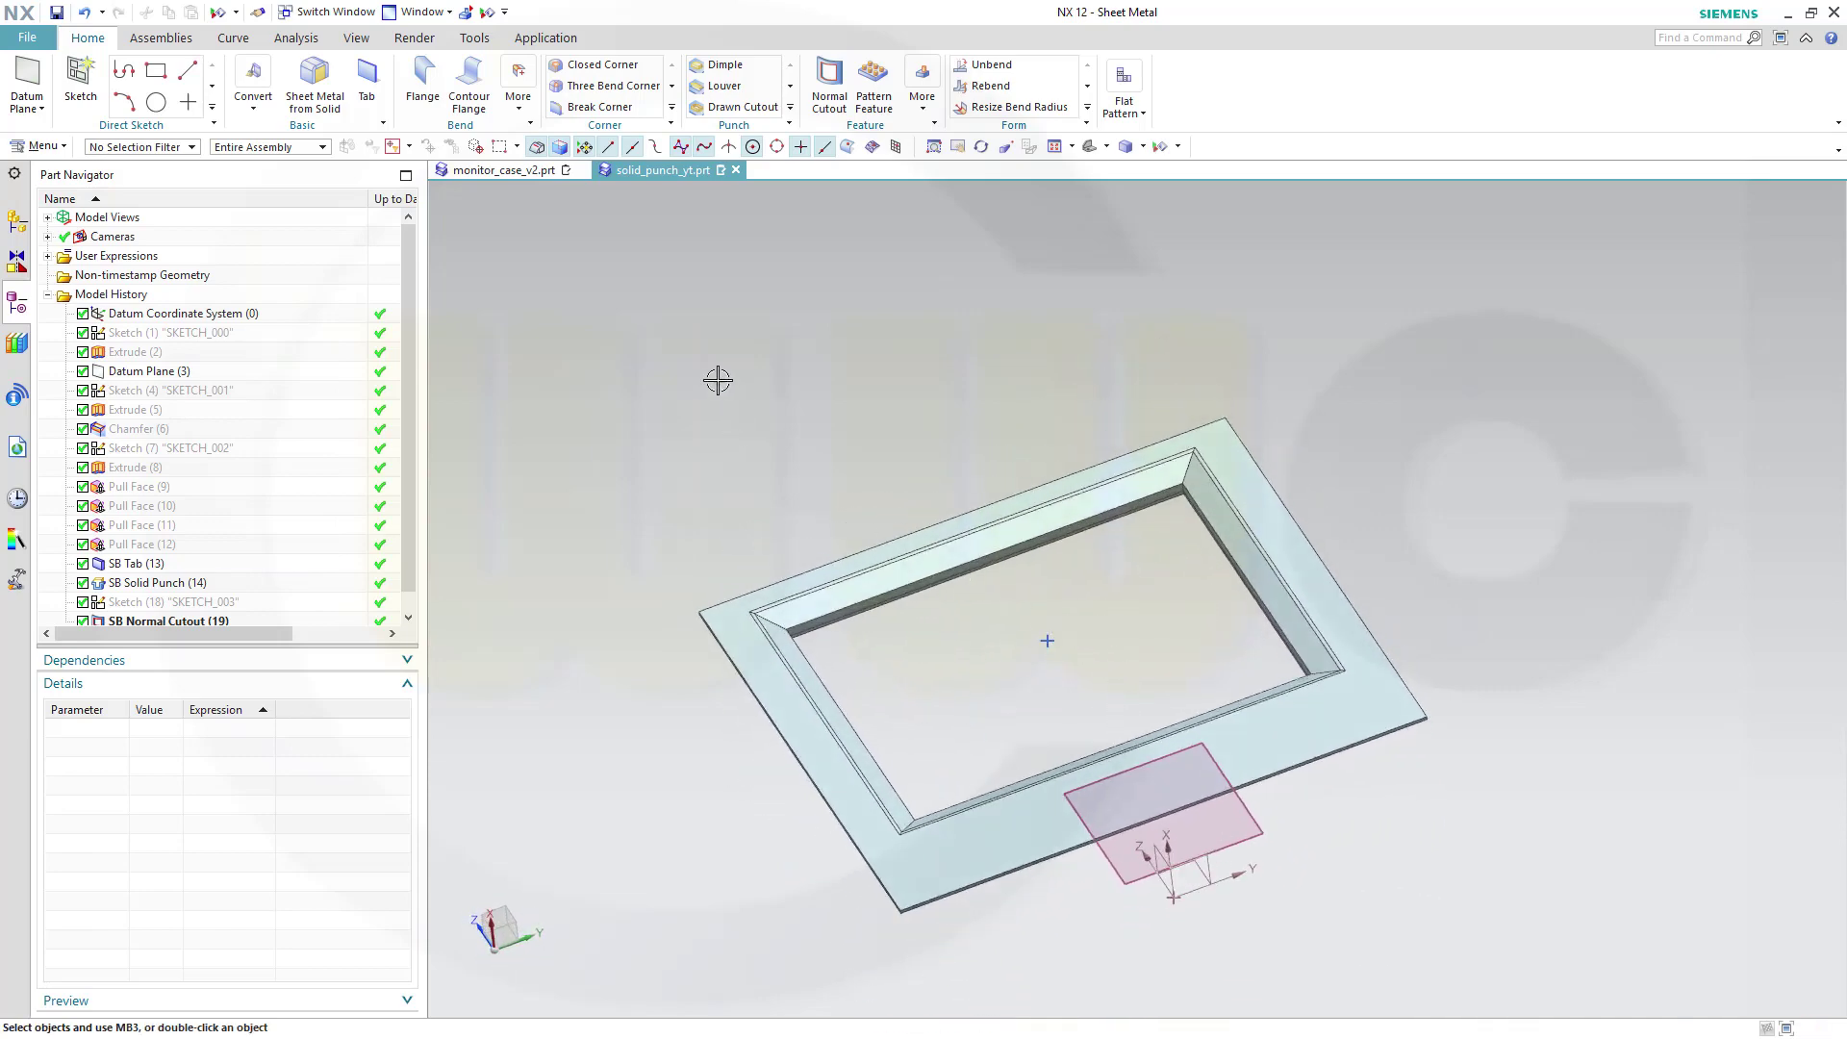
Set up a 60 mm flange on all four outer frame edges.
left_click(423, 83)
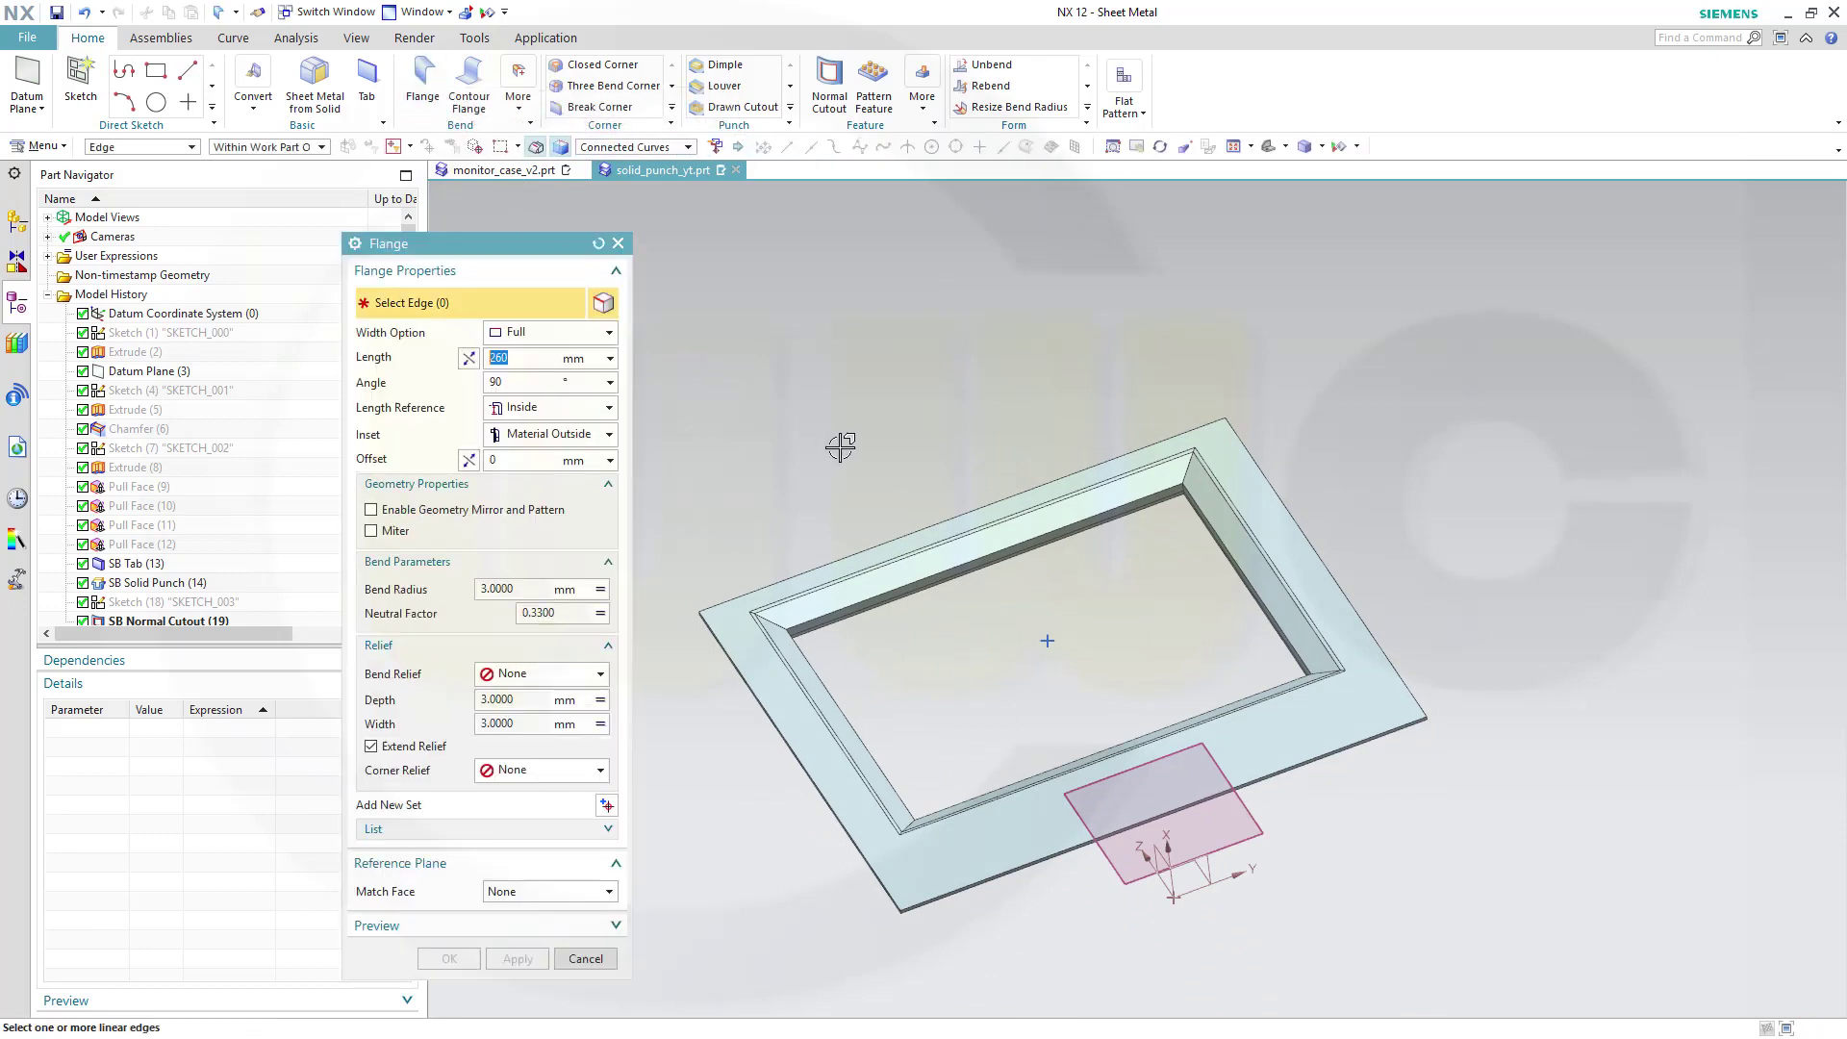
mouse_move(840, 448)
middle_mouse_down()
mouse_move(783, 314)
mouse_move(798, 344)
middle_mouse_up()
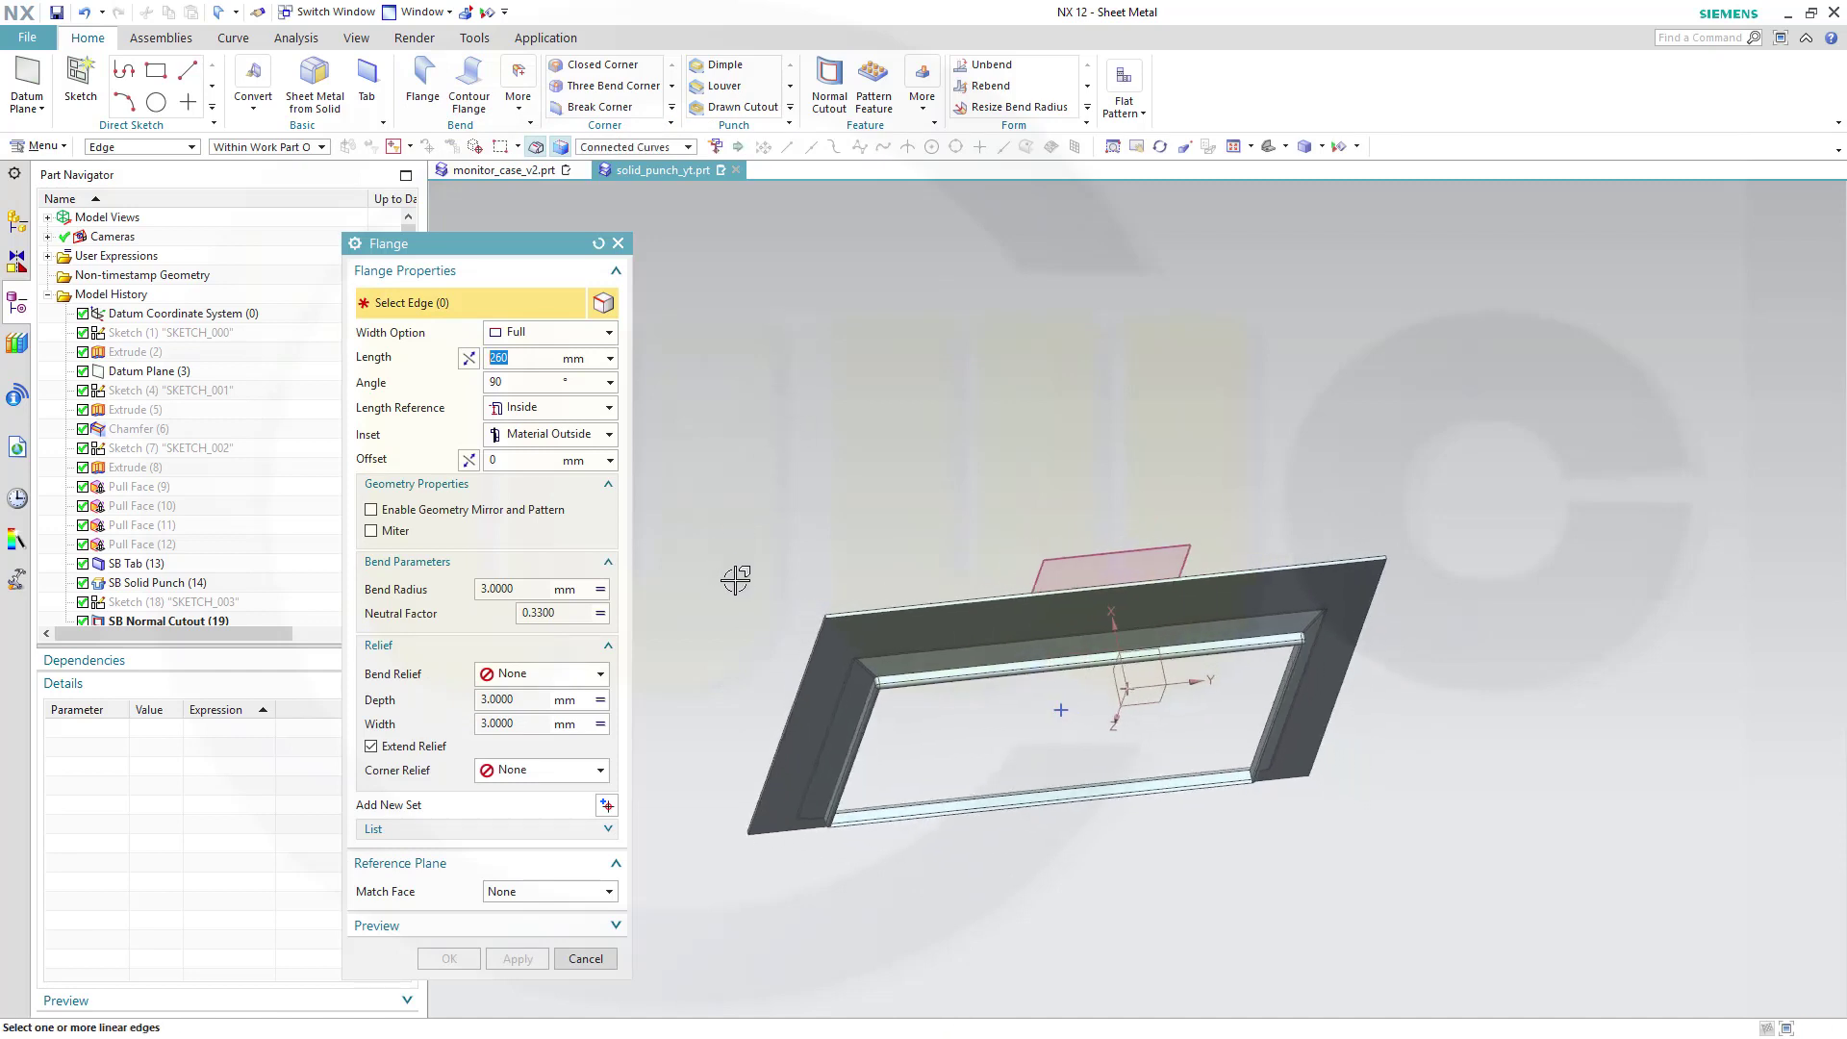
left_click(897, 608)
type("60")
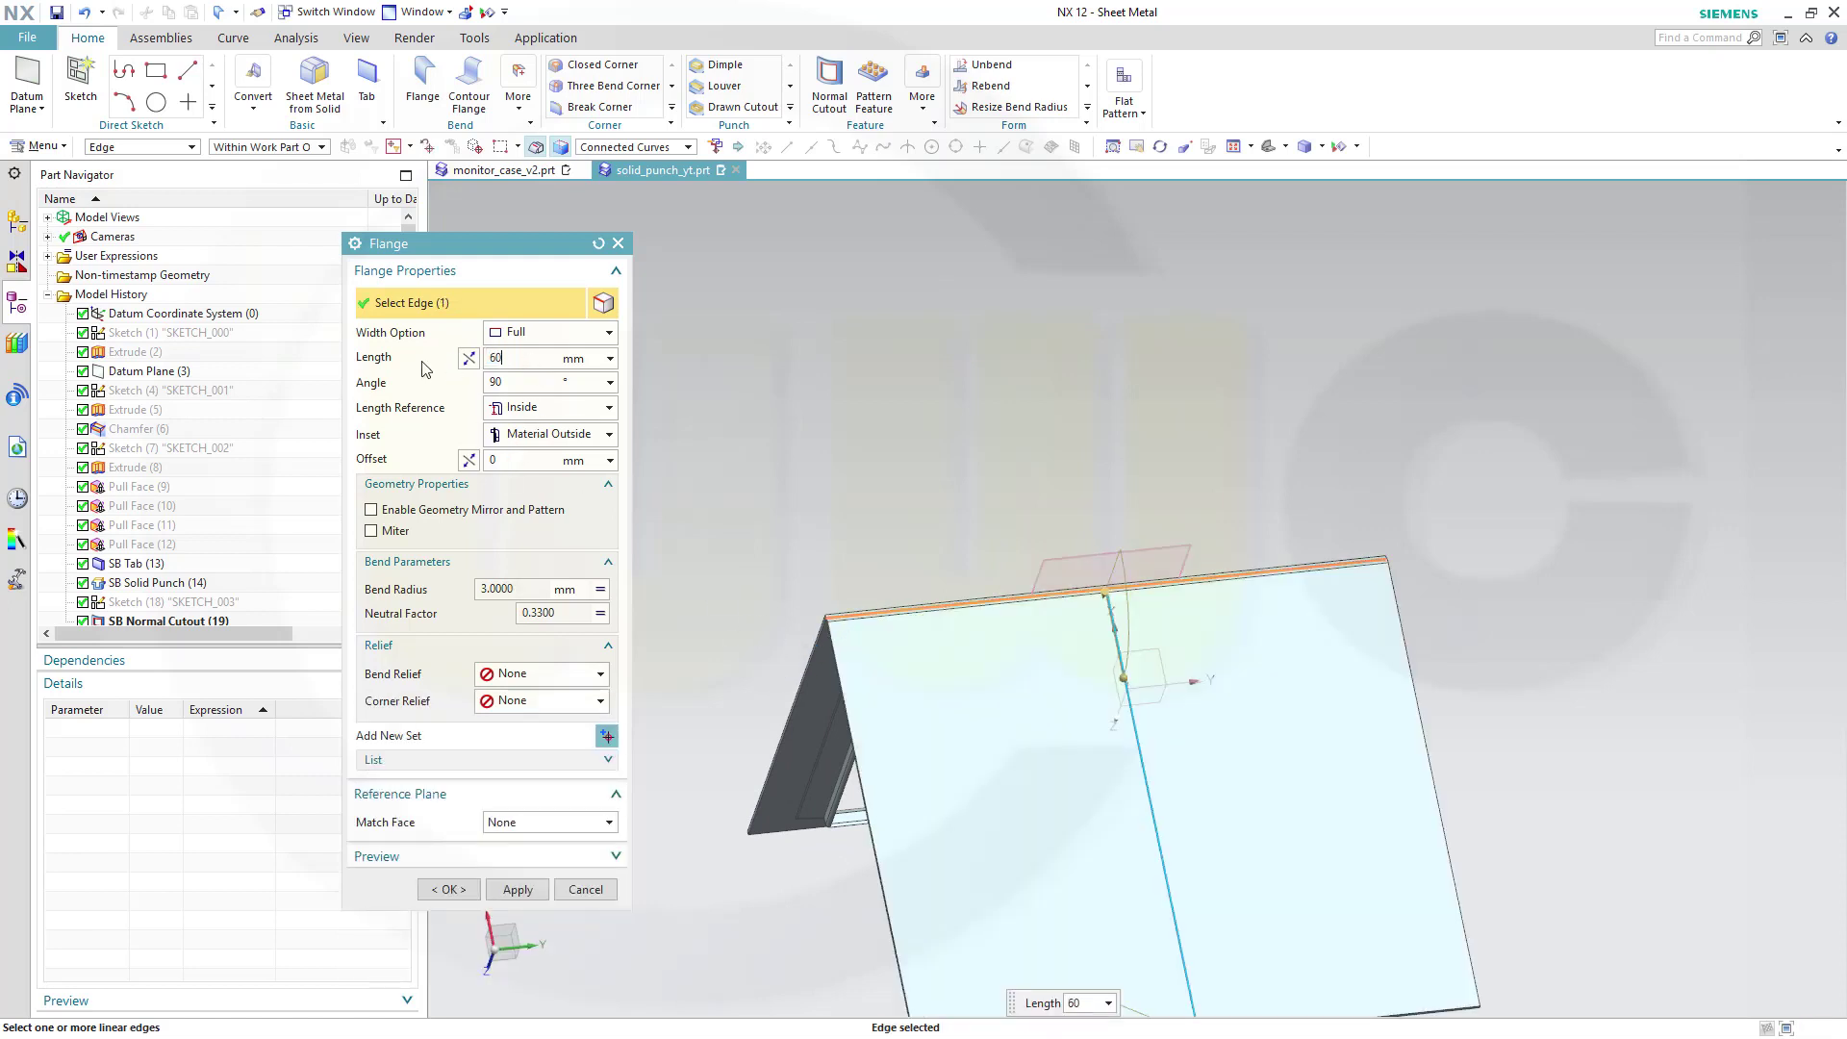
key("Return")
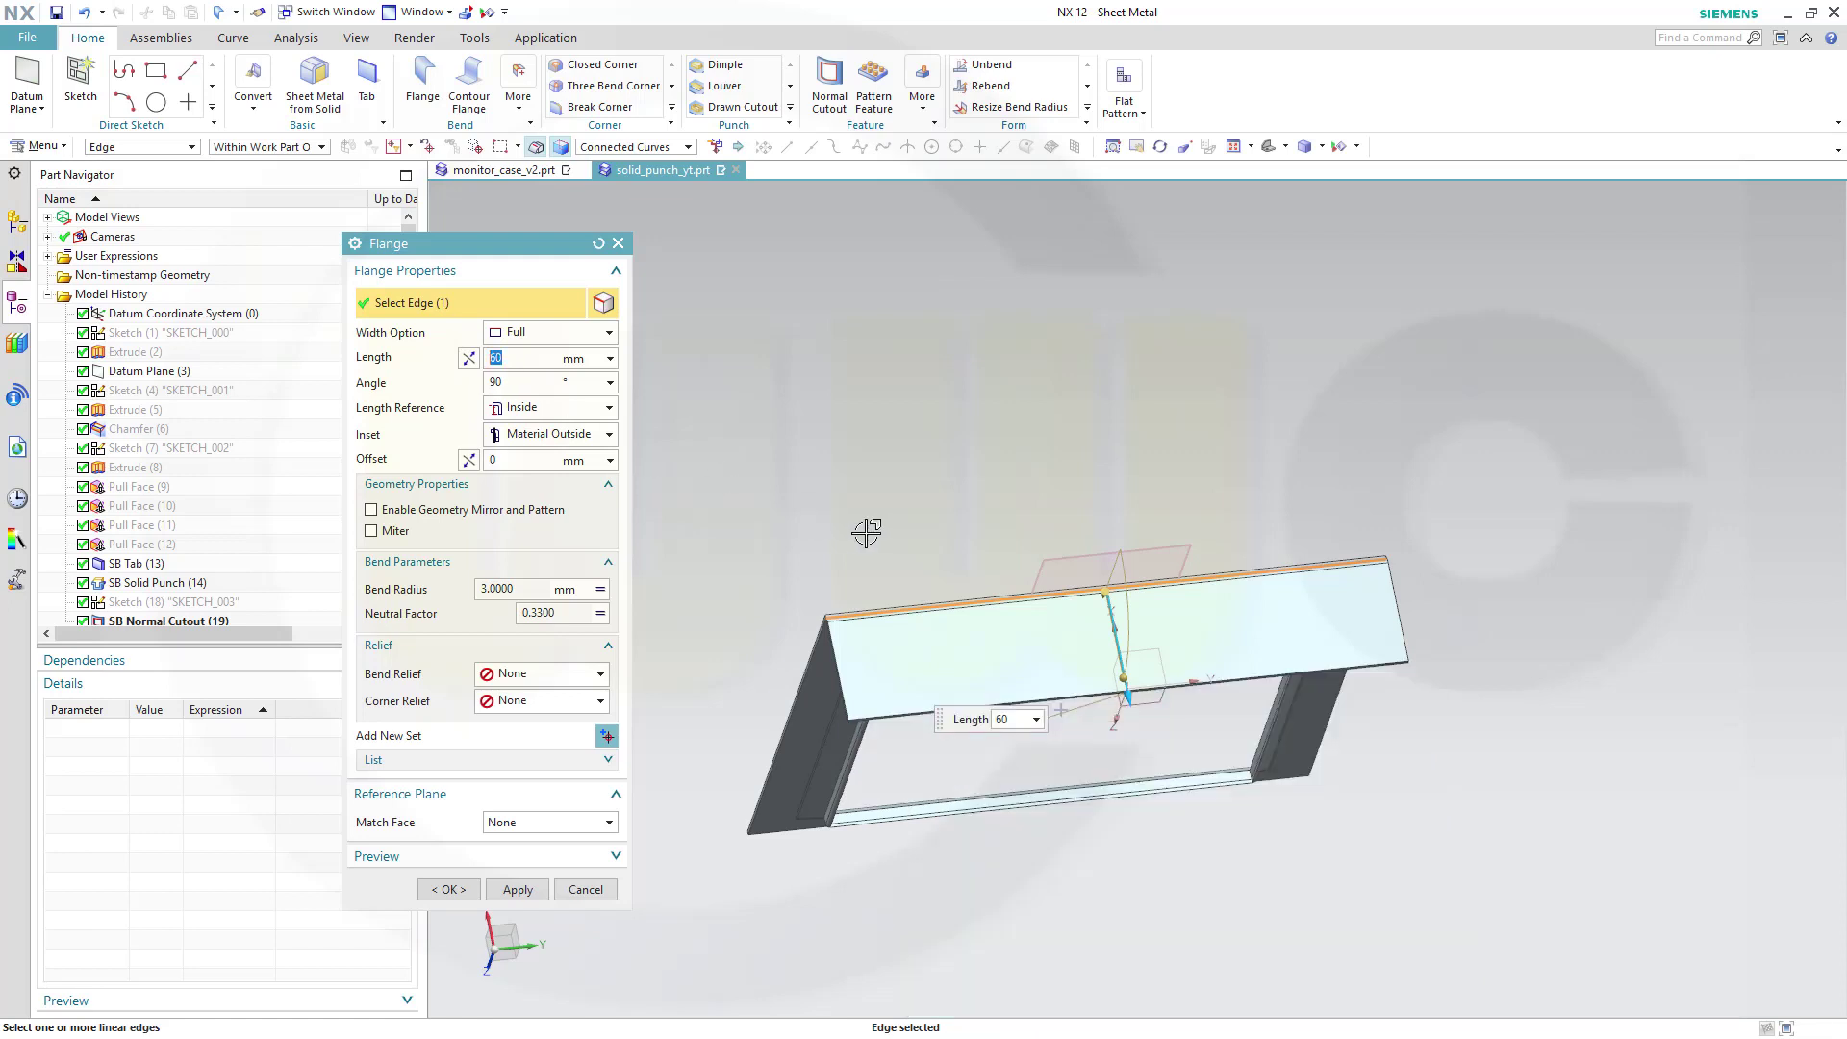
middle_click_drag(870, 527, 994, 537)
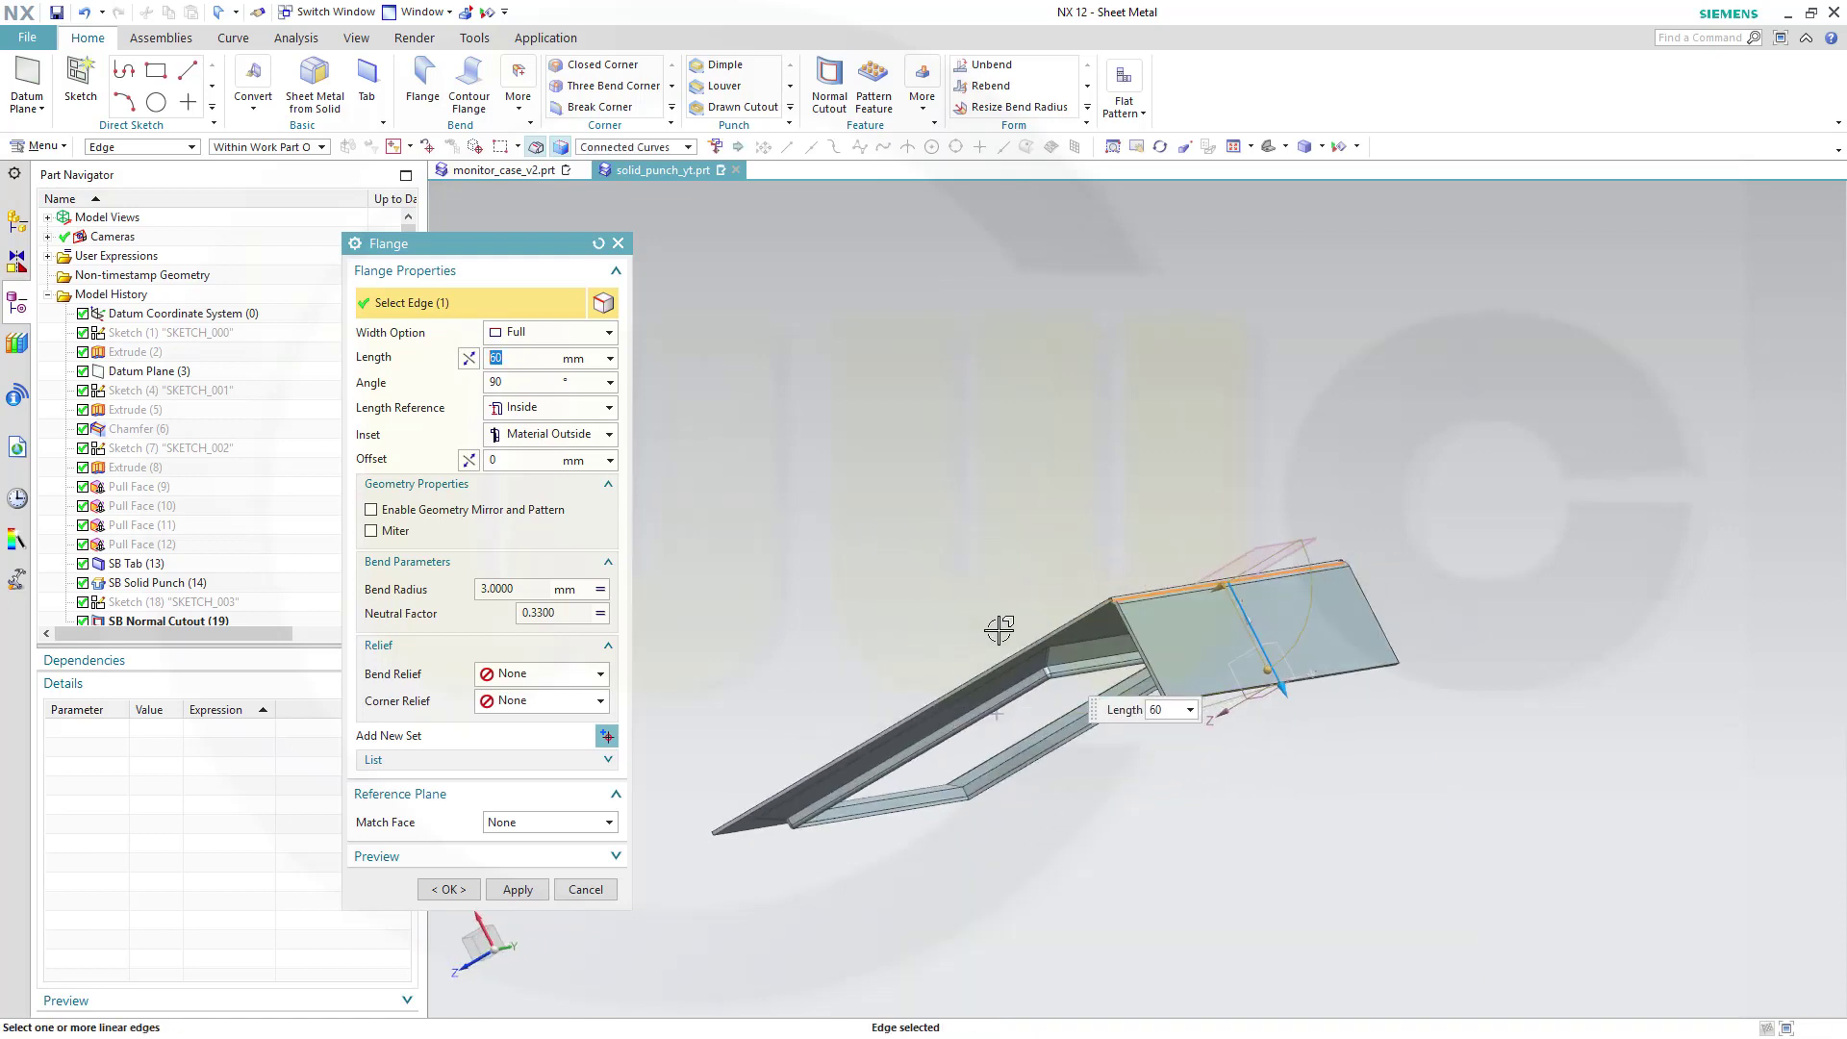
left_click(1076, 621)
middle_click_drag(982, 545, 1096, 499)
left_click(1048, 717)
mouse_move(940, 660)
middle_mouse_down()
mouse_move(924, 611)
mouse_move(1094, 570)
mouse_move(1065, 575)
middle_mouse_up()
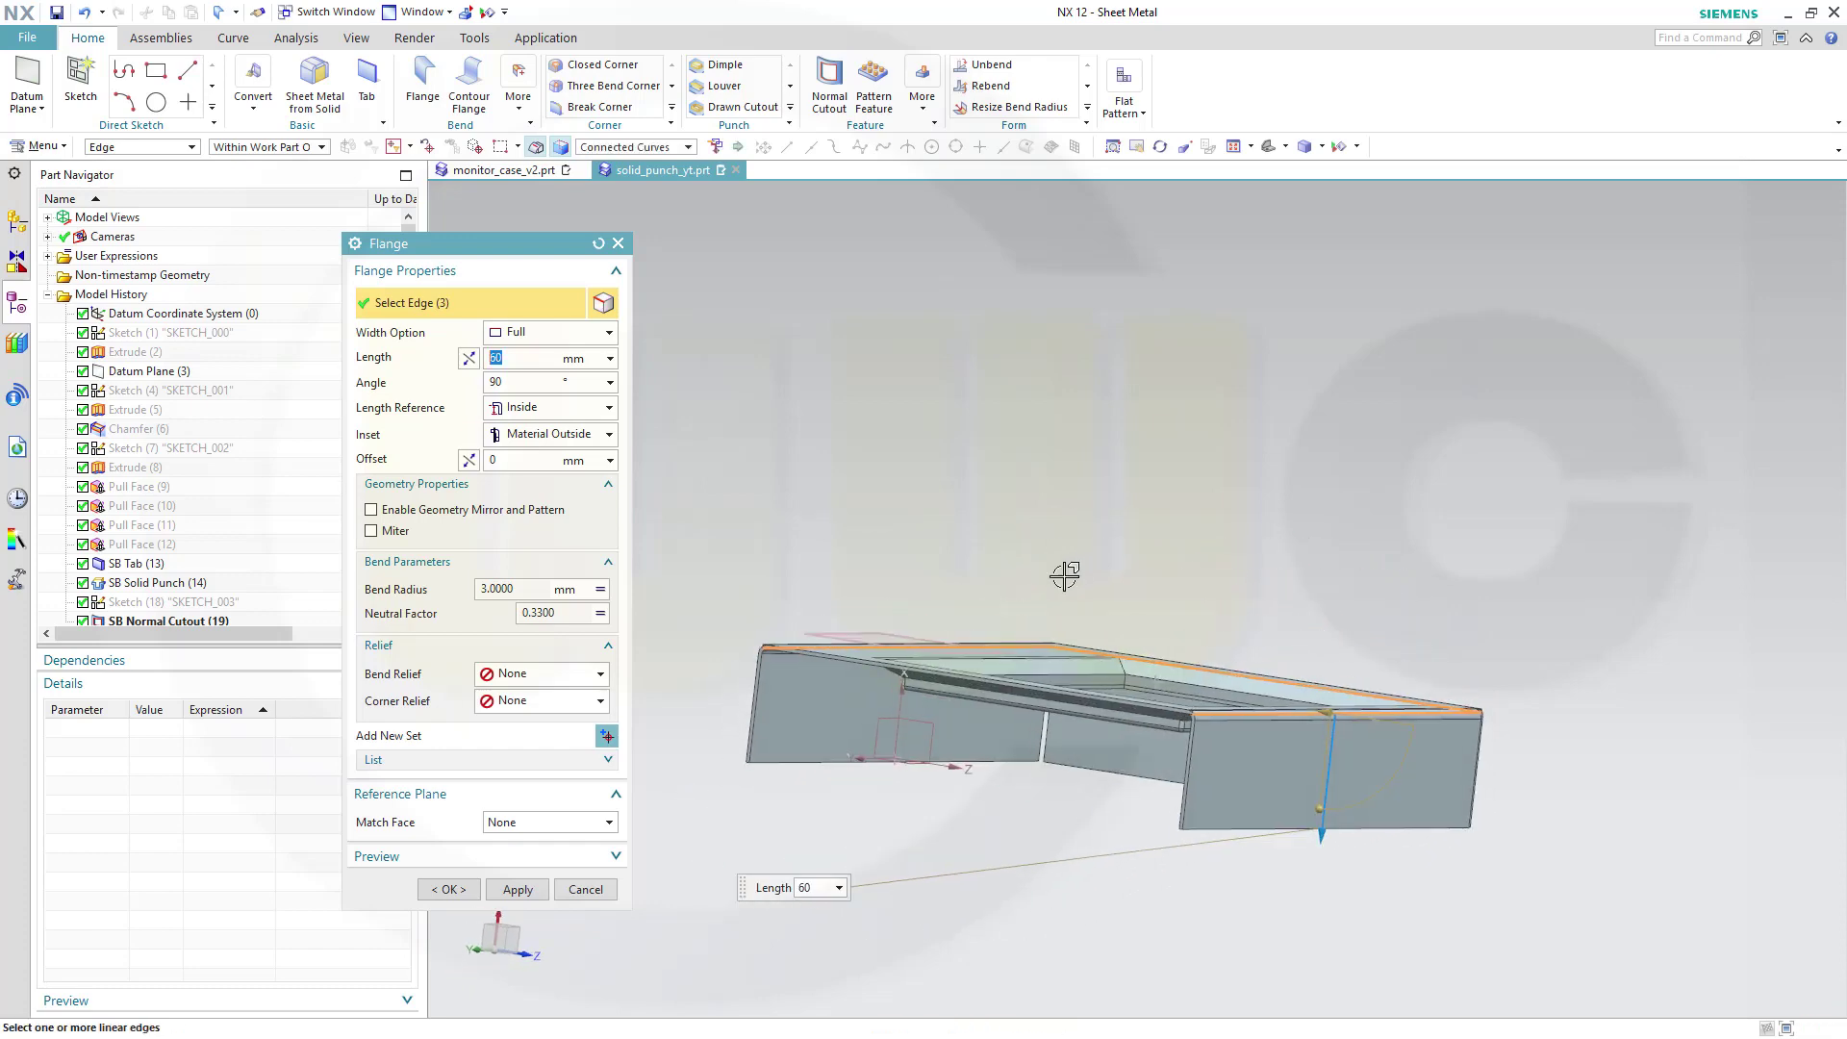
left_click(820, 660)
middle_click_drag(895, 507, 824, 548)
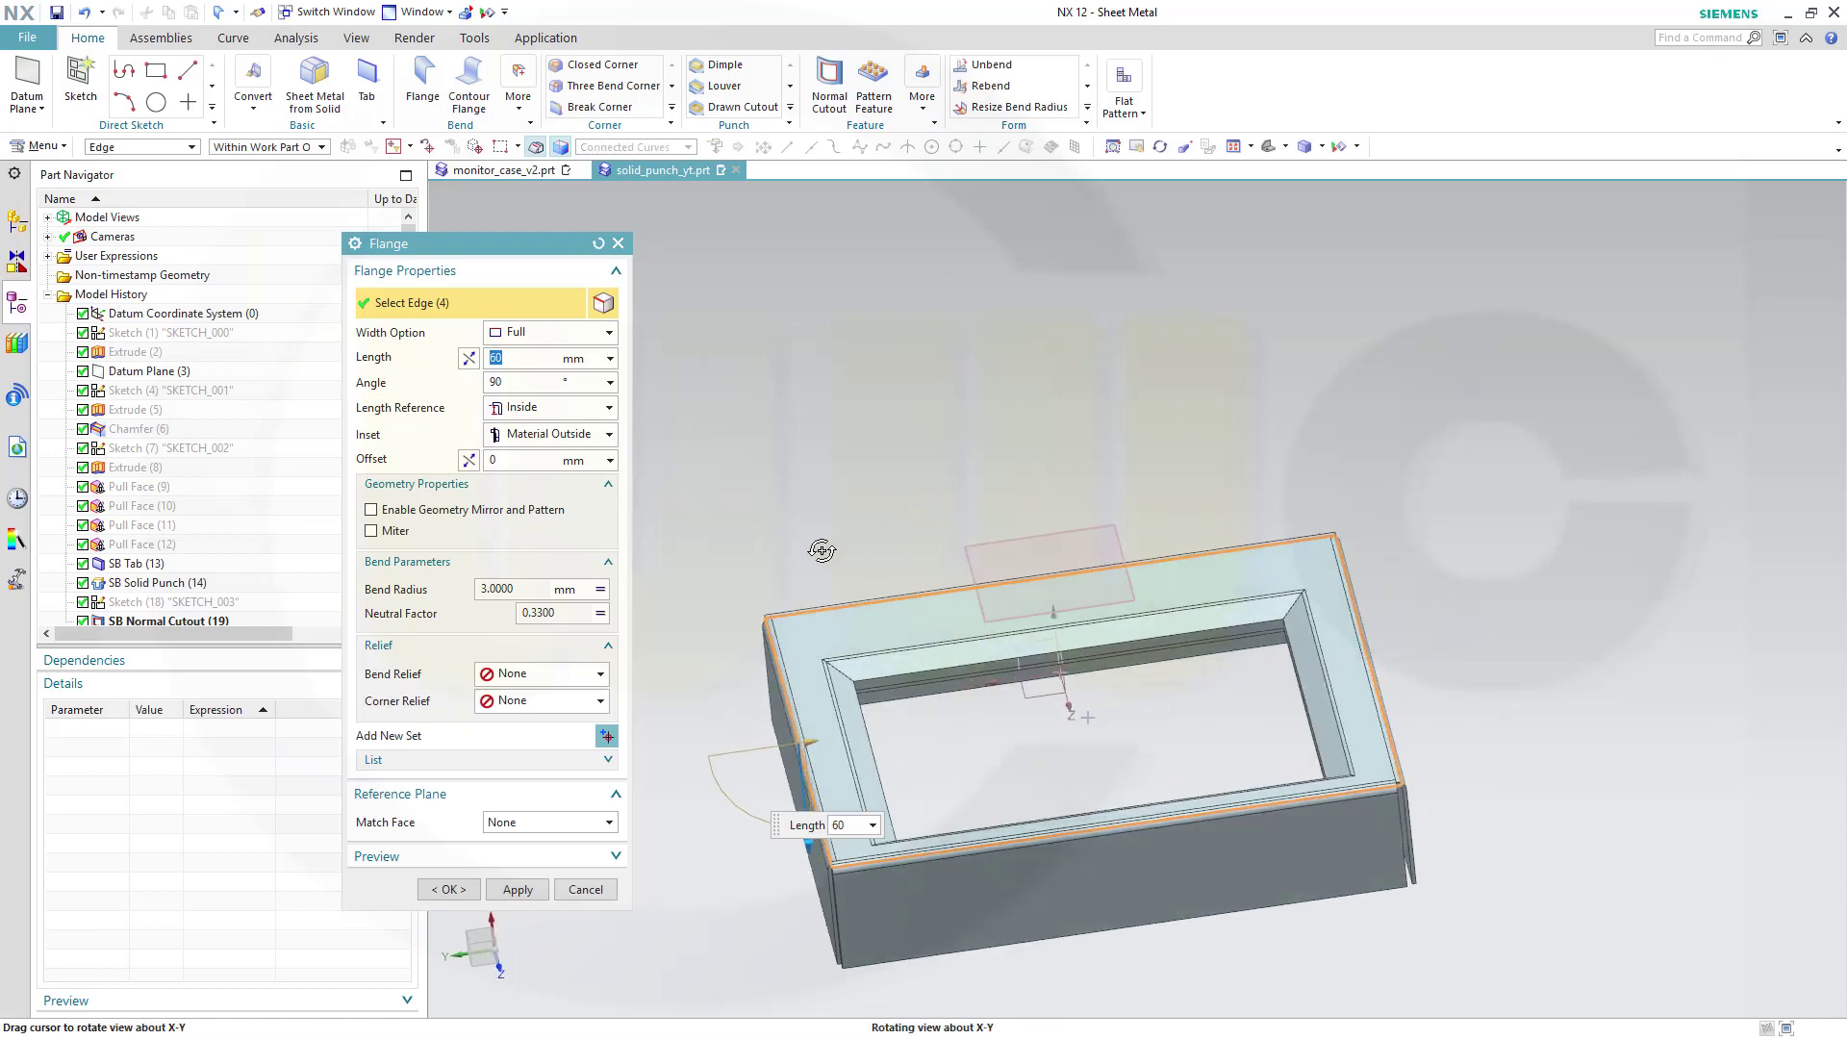
Enable miter corners, set a local 2 mm bend radius, and create the flanges.
left_click(371, 532)
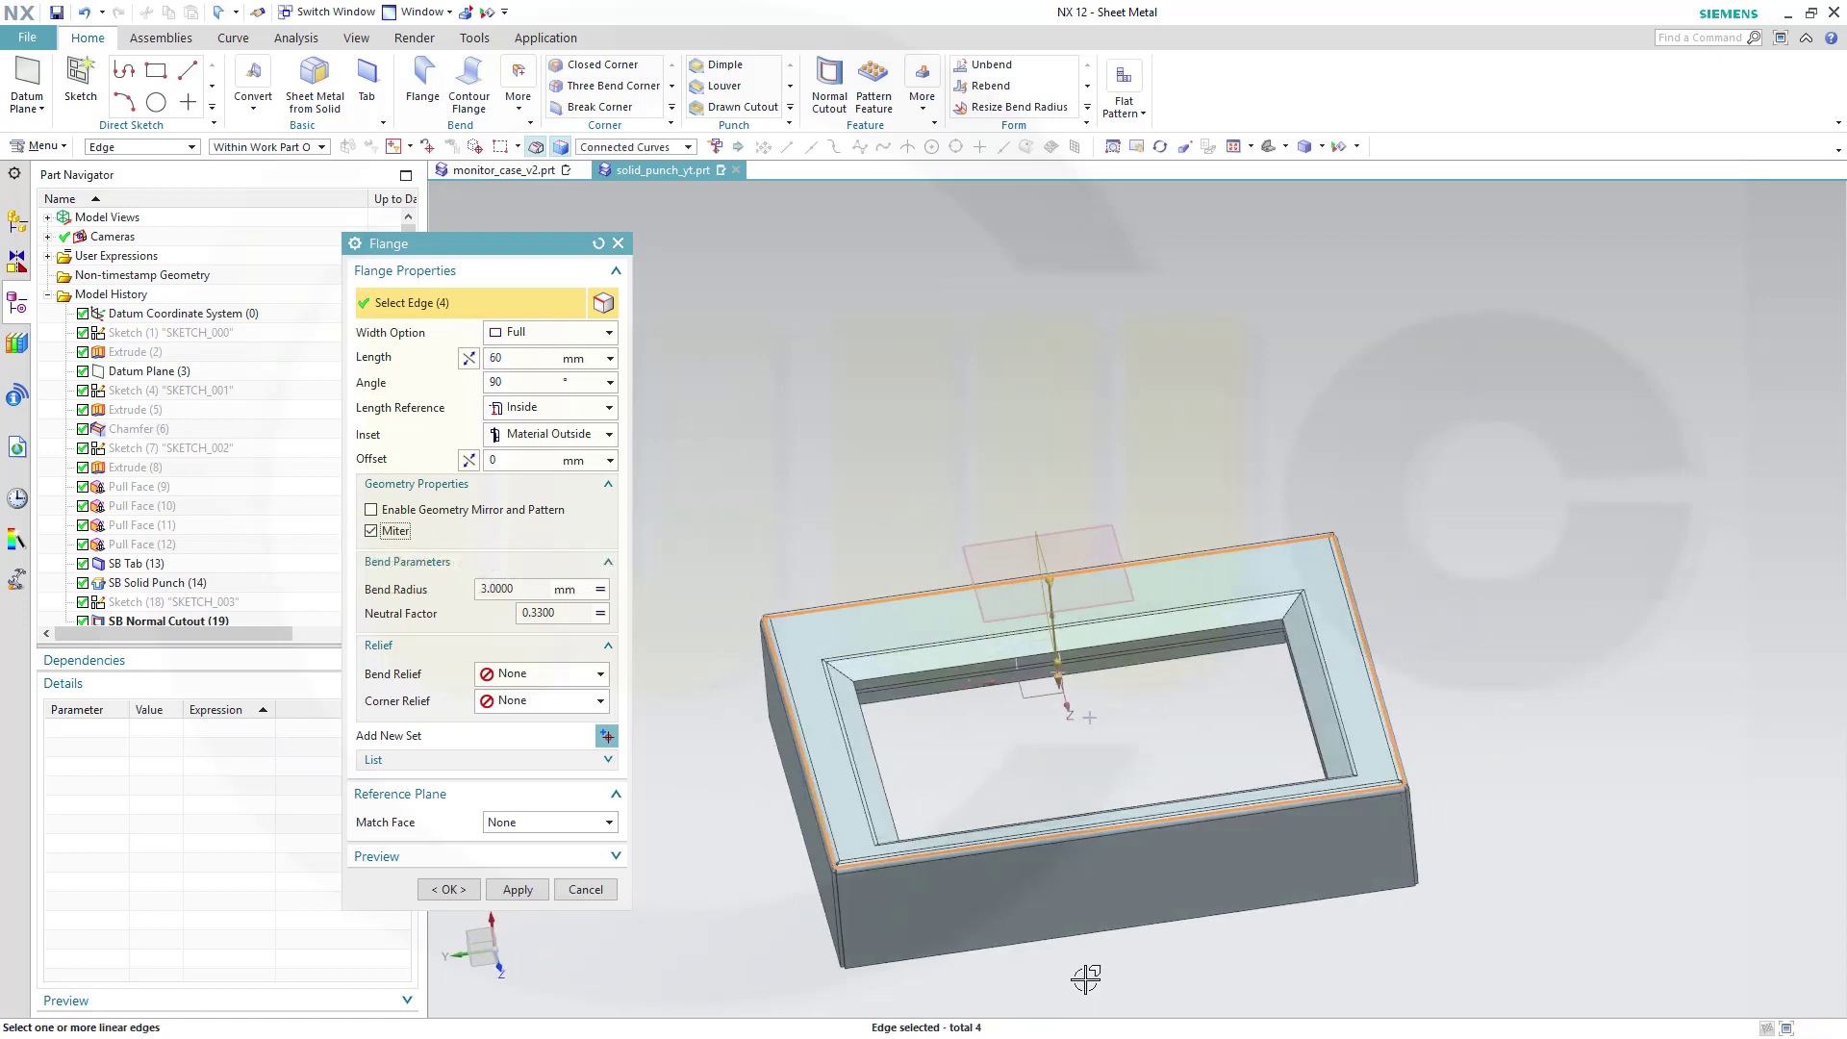
middle_click_drag(979, 818, 1009, 799)
scroll(1008, 799, "down", 2)
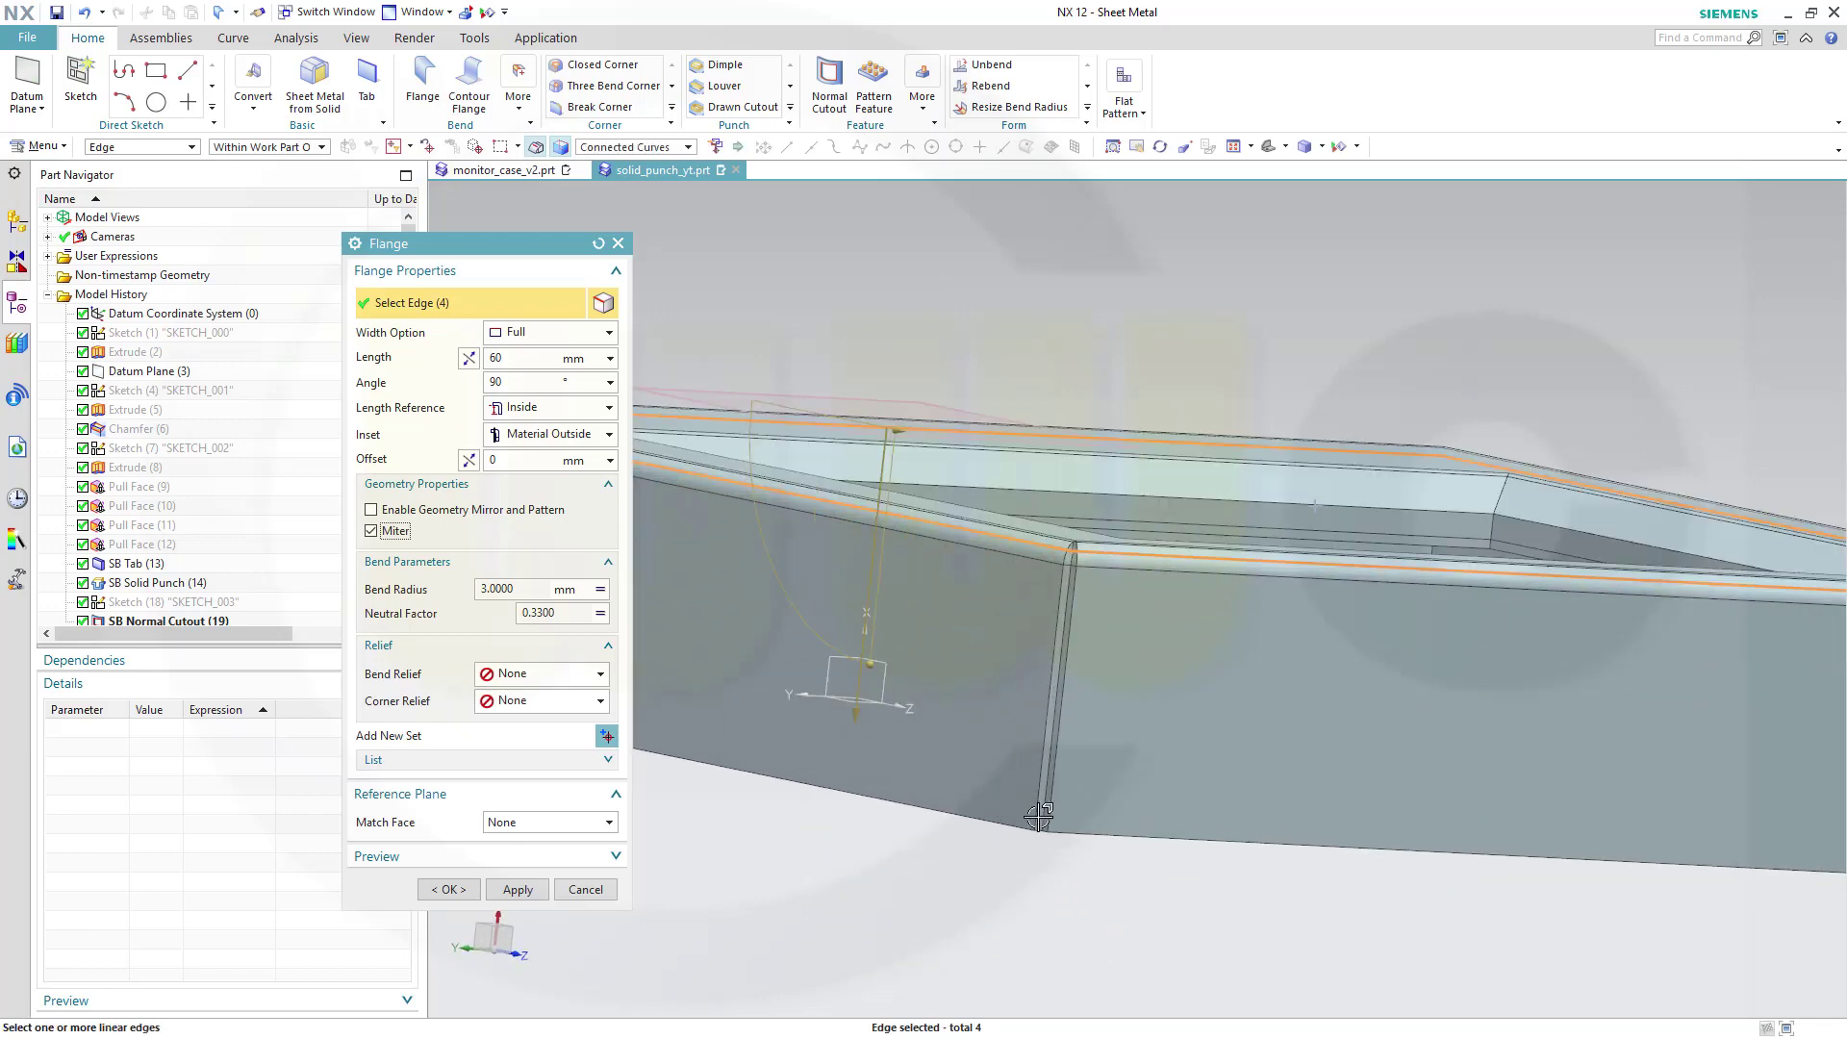
mouse_move(1062, 852)
middle_mouse_down()
mouse_move(1023, 854)
mouse_move(1056, 820)
mouse_move(843, 673)
middle_mouse_up()
scroll(1066, 825, "down", 2)
scroll(1066, 825, "up", 3)
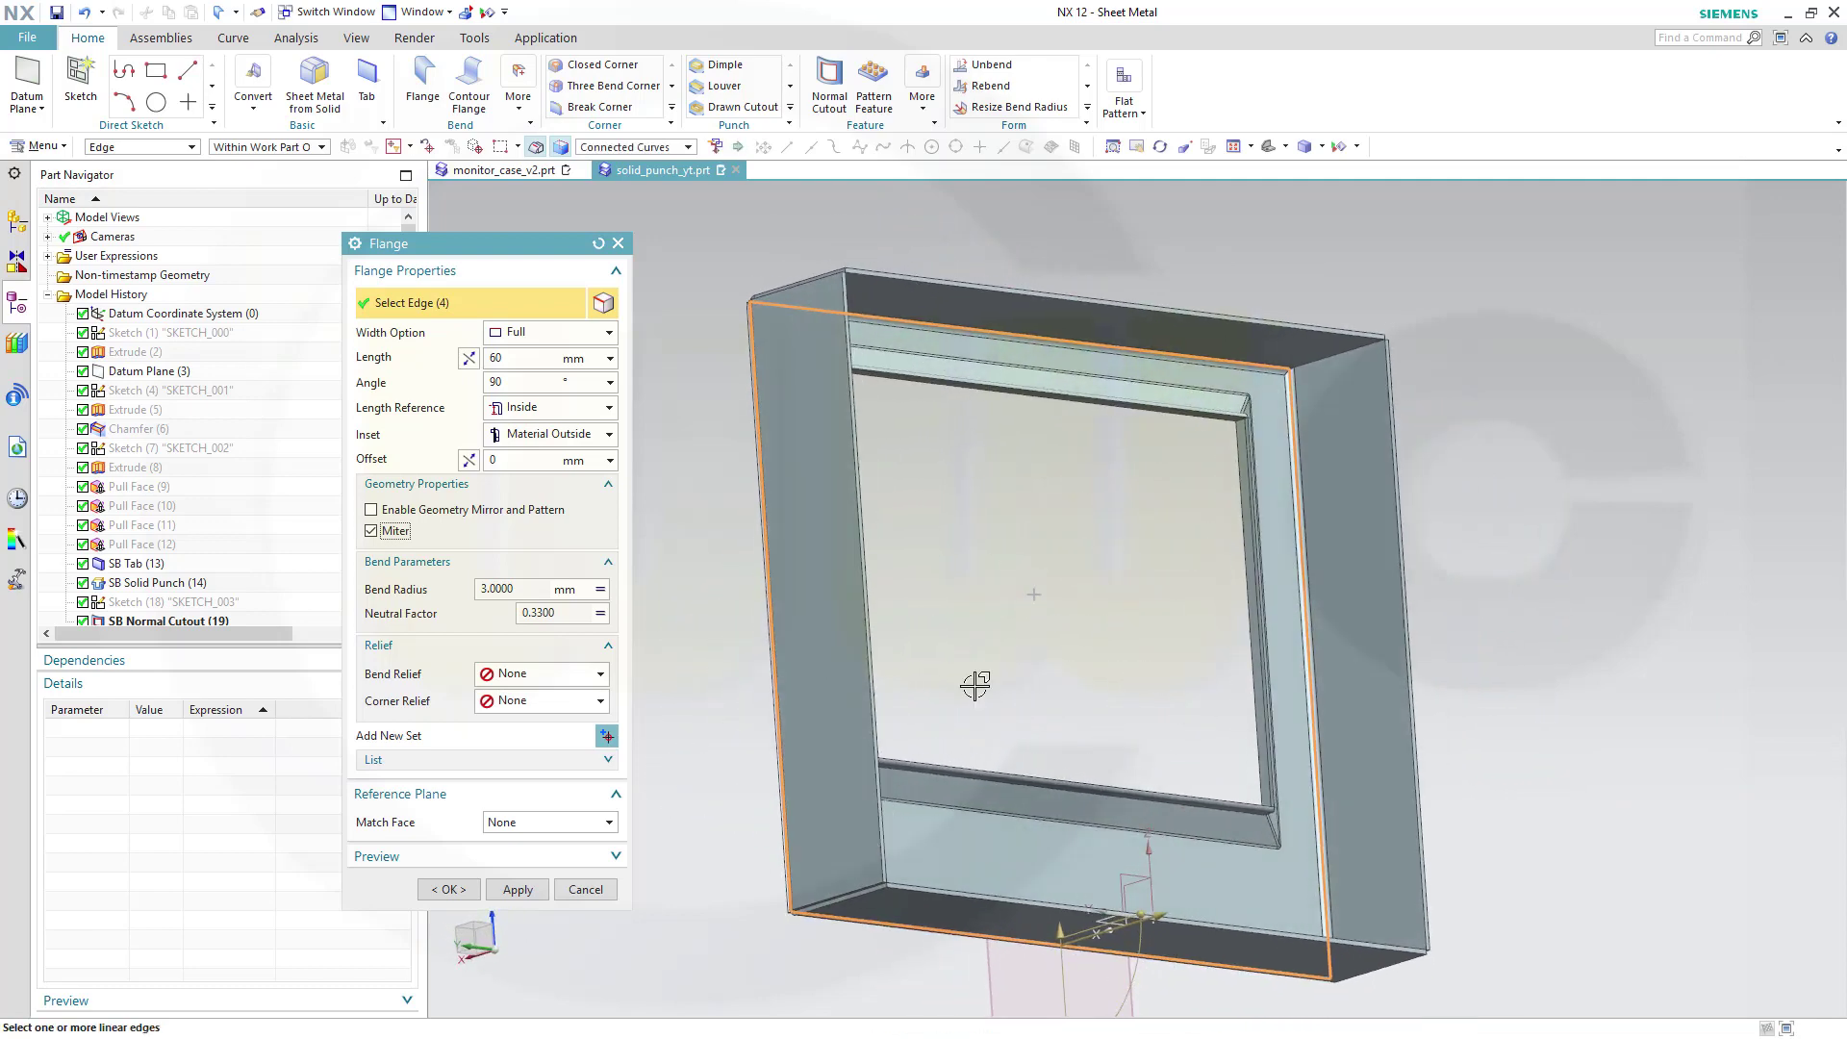
left_click(601, 591)
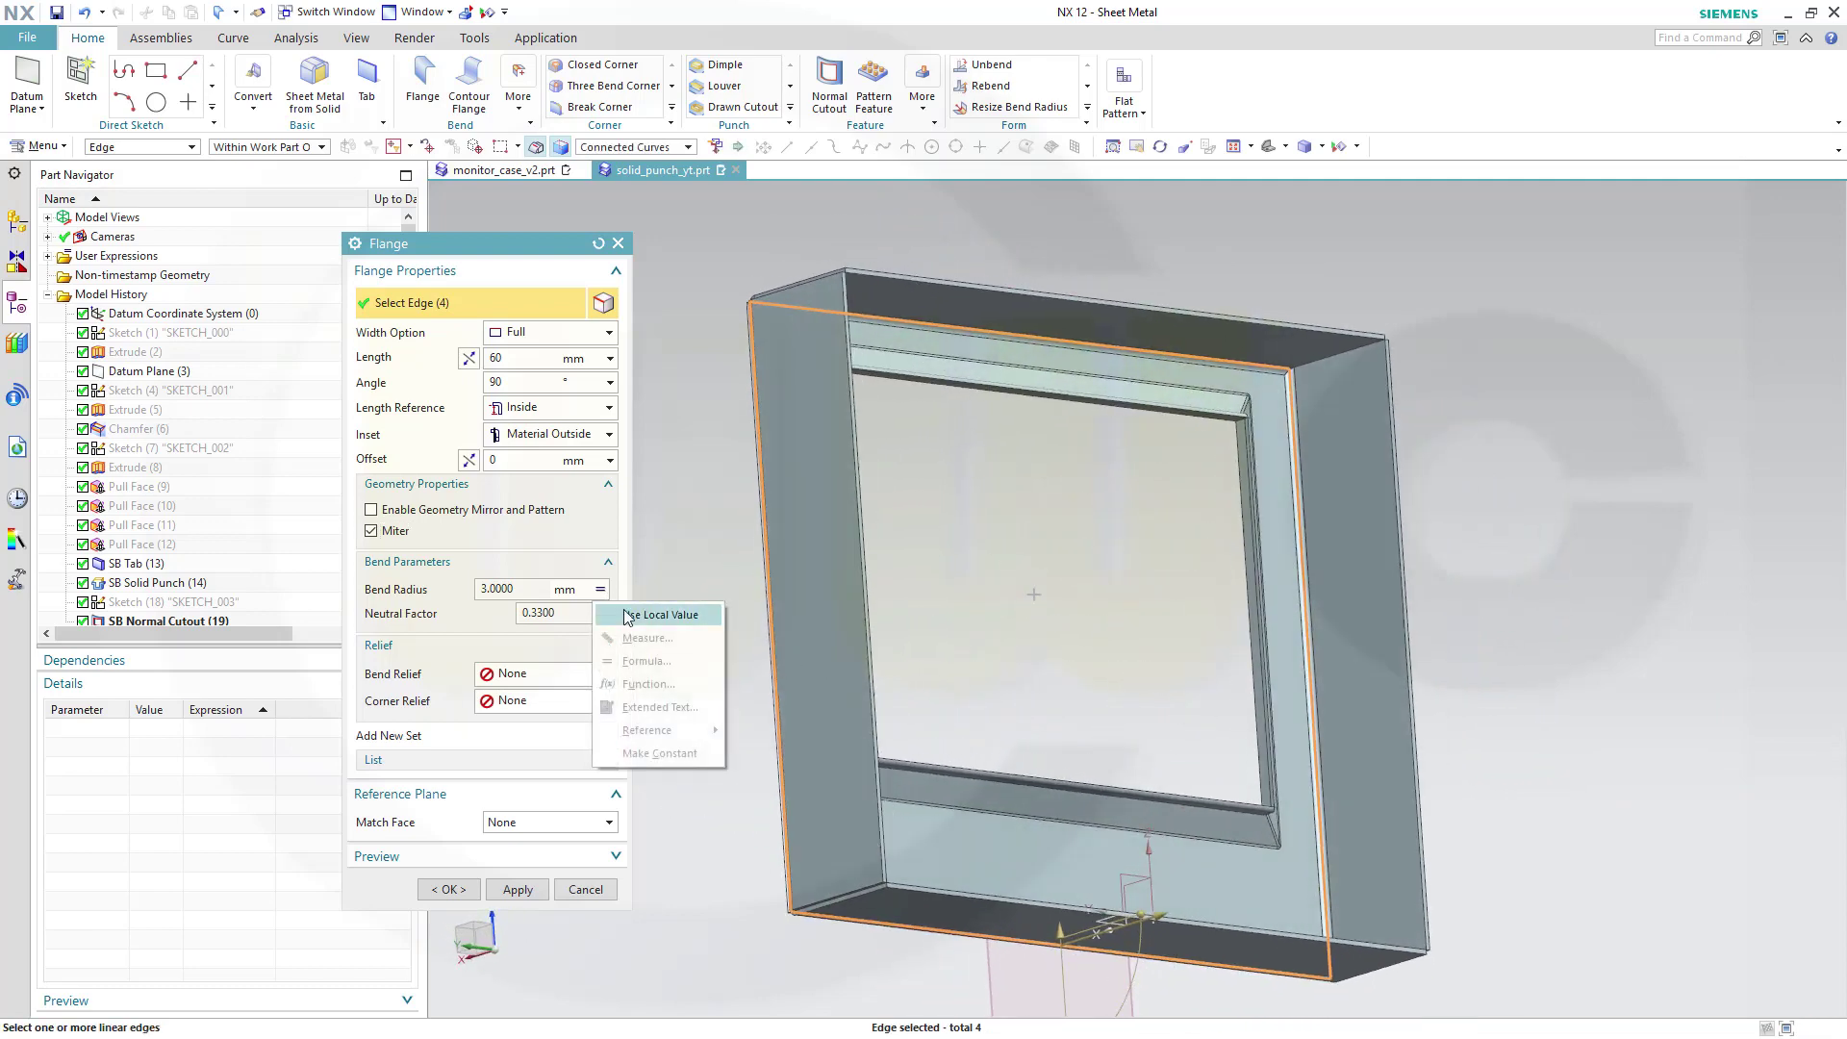
left_click(628, 616)
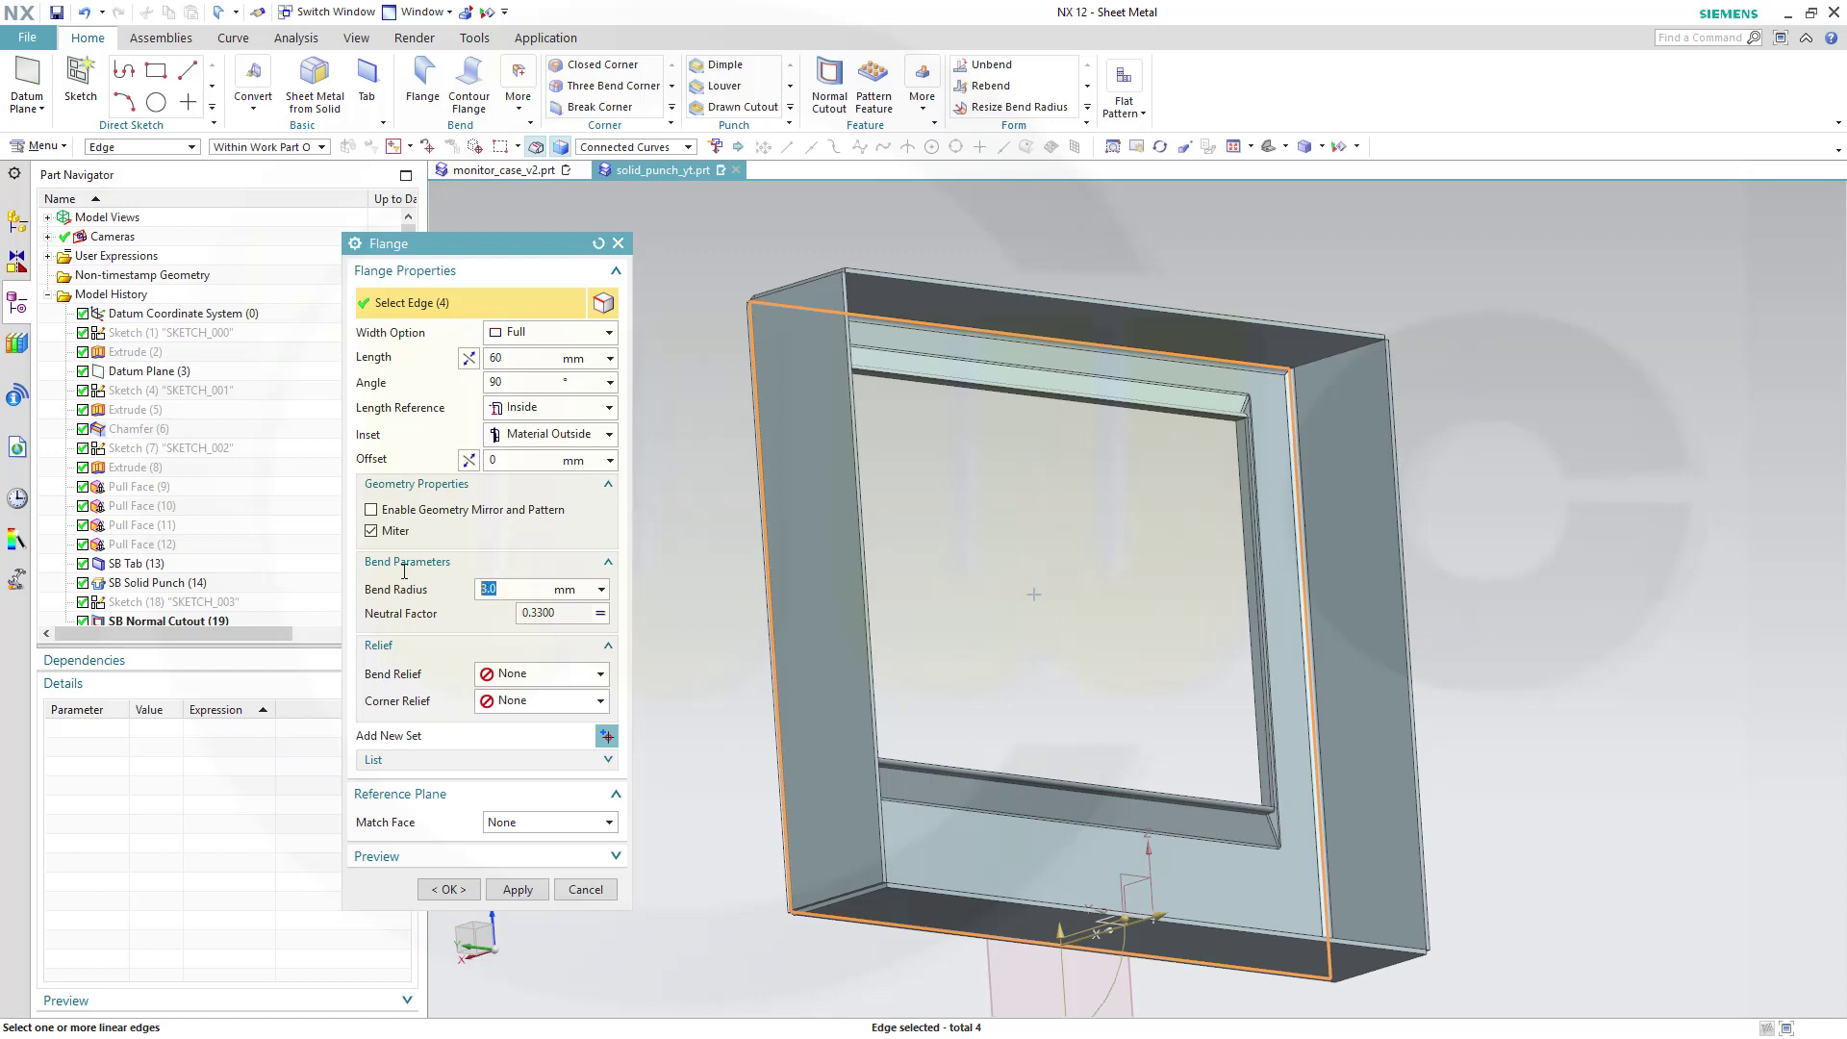
type("2")
type("5")
key("Return")
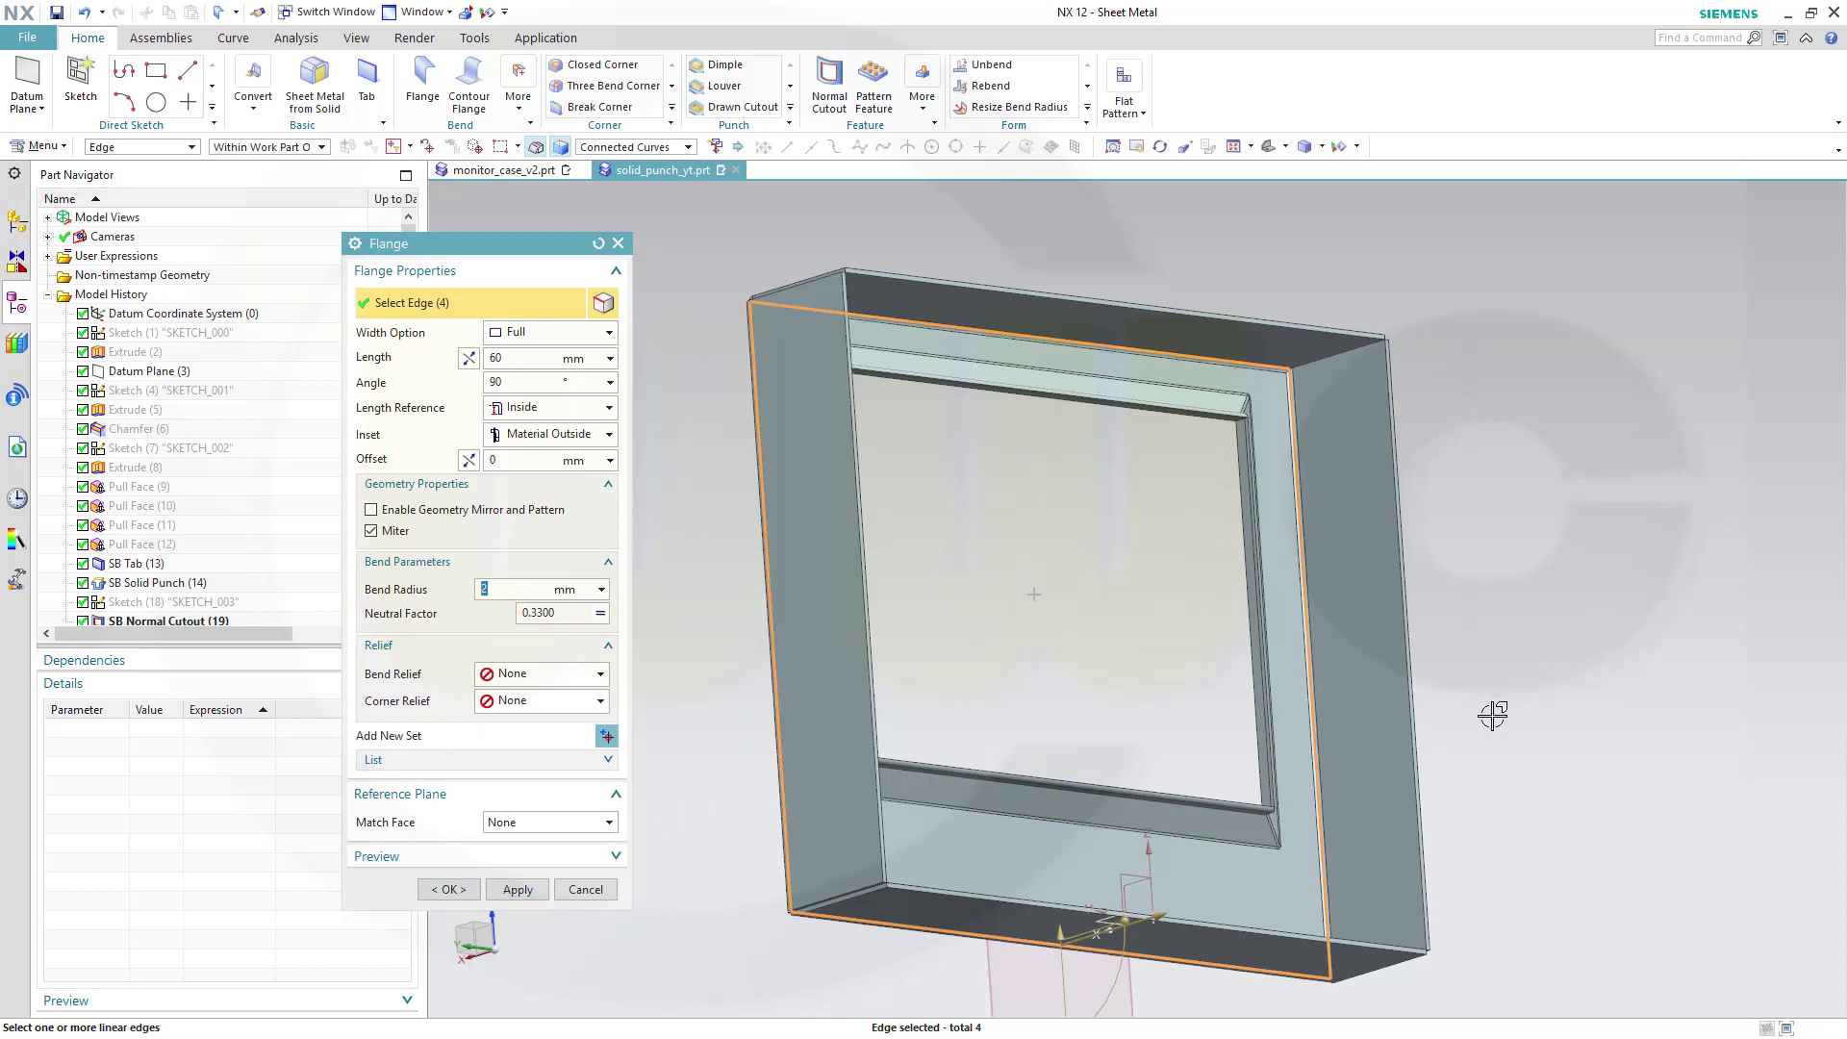
mouse_move(1488, 726)
middle_mouse_down()
mouse_move(1454, 674)
mouse_move(1245, 676)
middle_mouse_up()
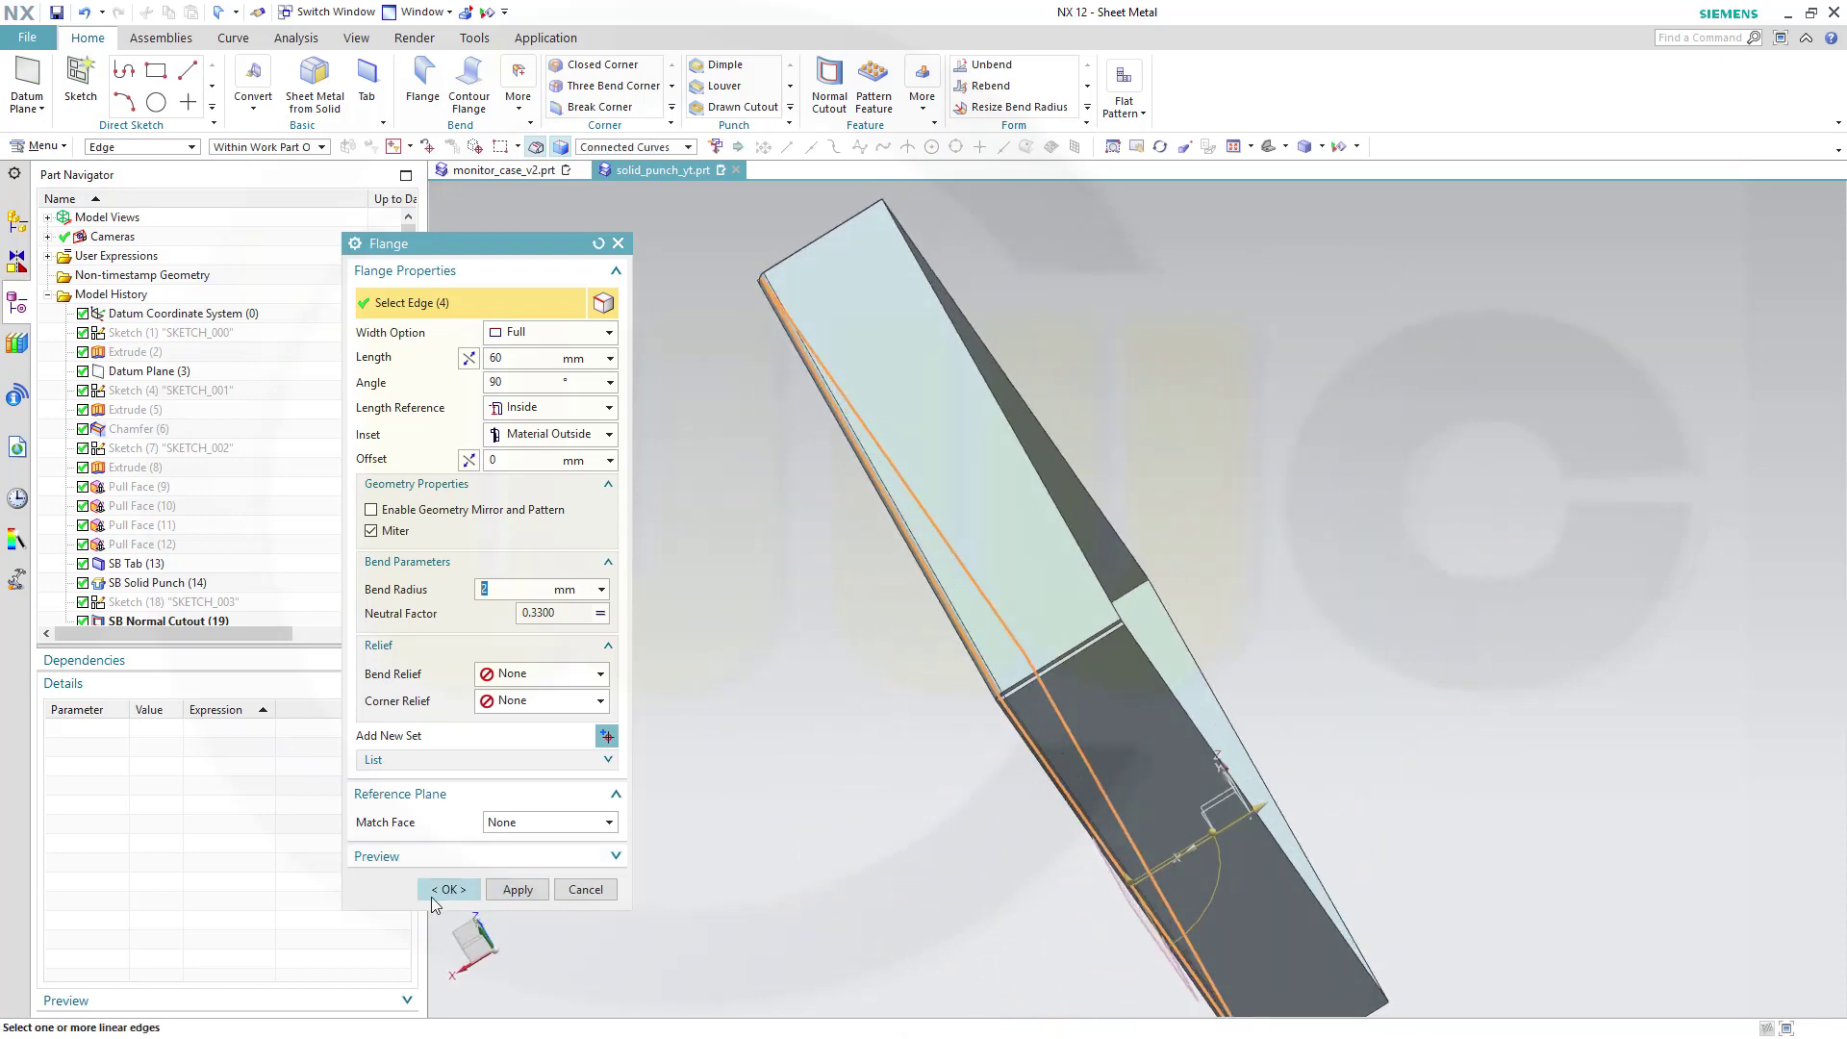
left_click(502, 889)
Add a 260 mm flange from the outer right edge folding across the frame's back.
mouse_move(1431, 815)
middle_mouse_down()
mouse_move(1287, 759)
mouse_move(972, 487)
middle_mouse_up()
middle_click_drag(972, 382, 1278, 465)
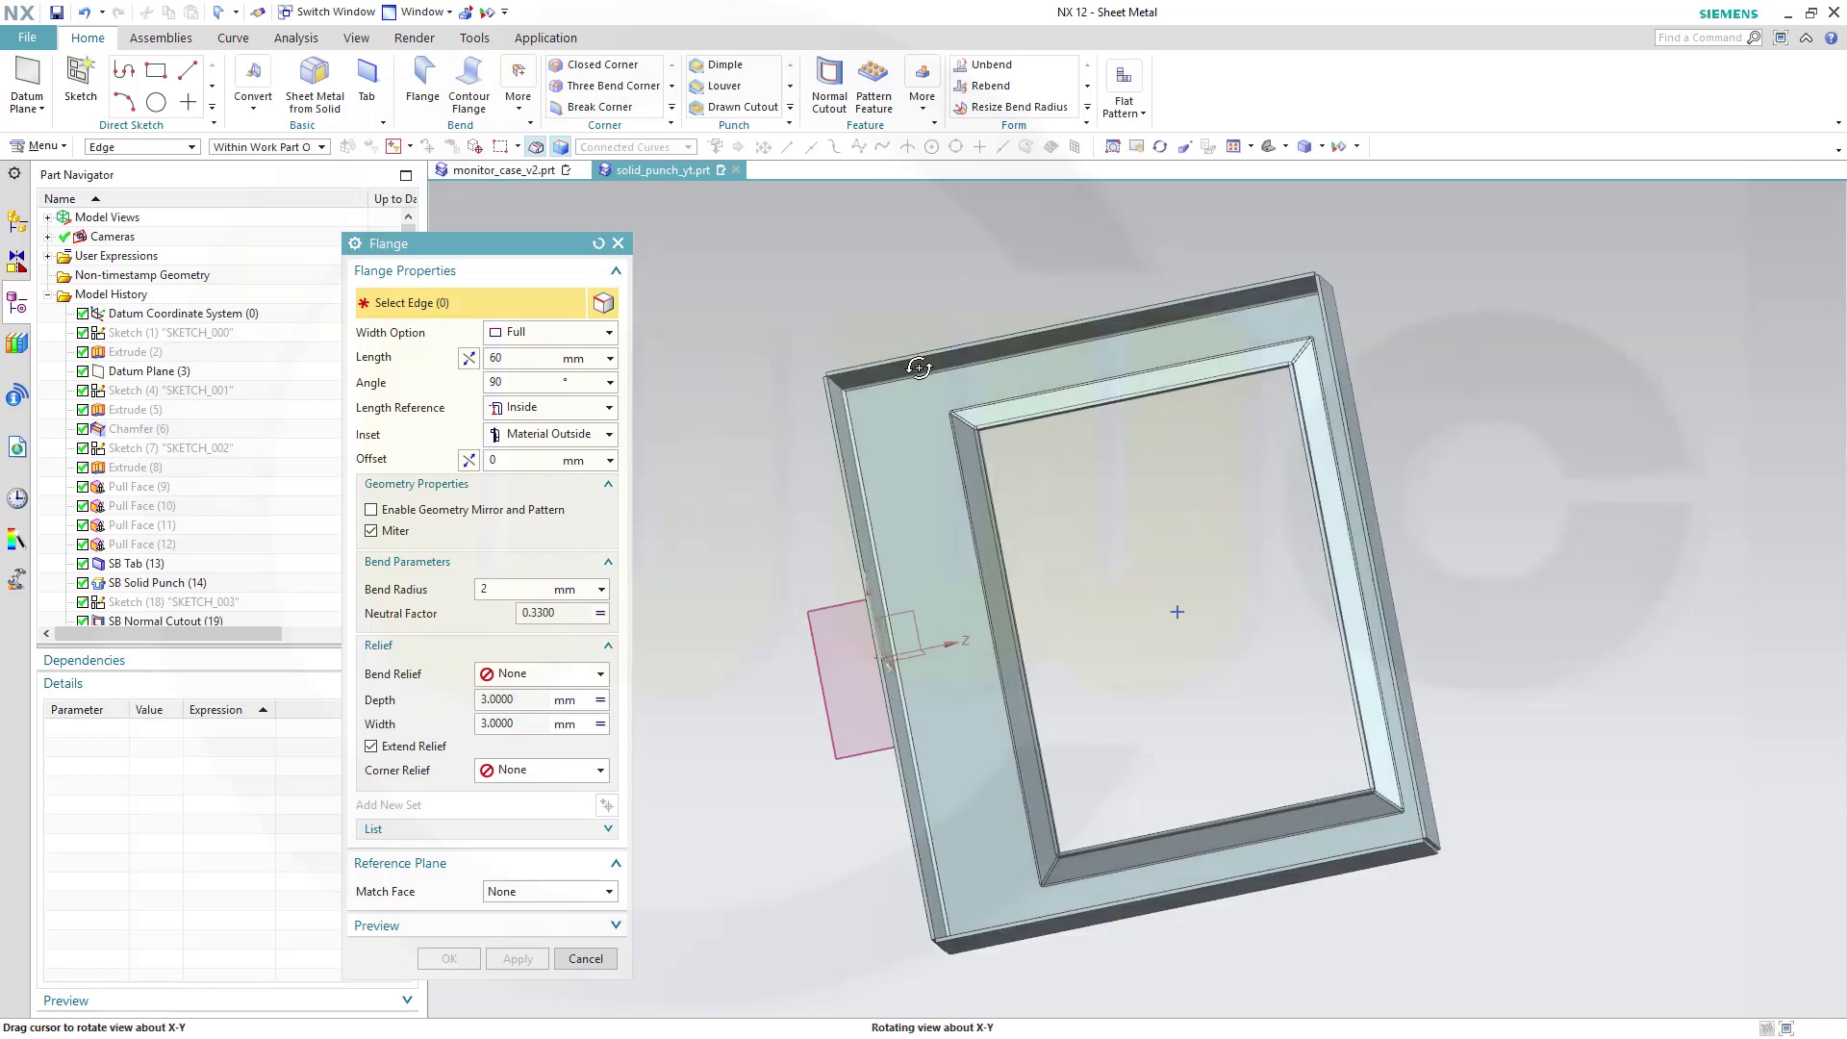
left_click(1356, 478)
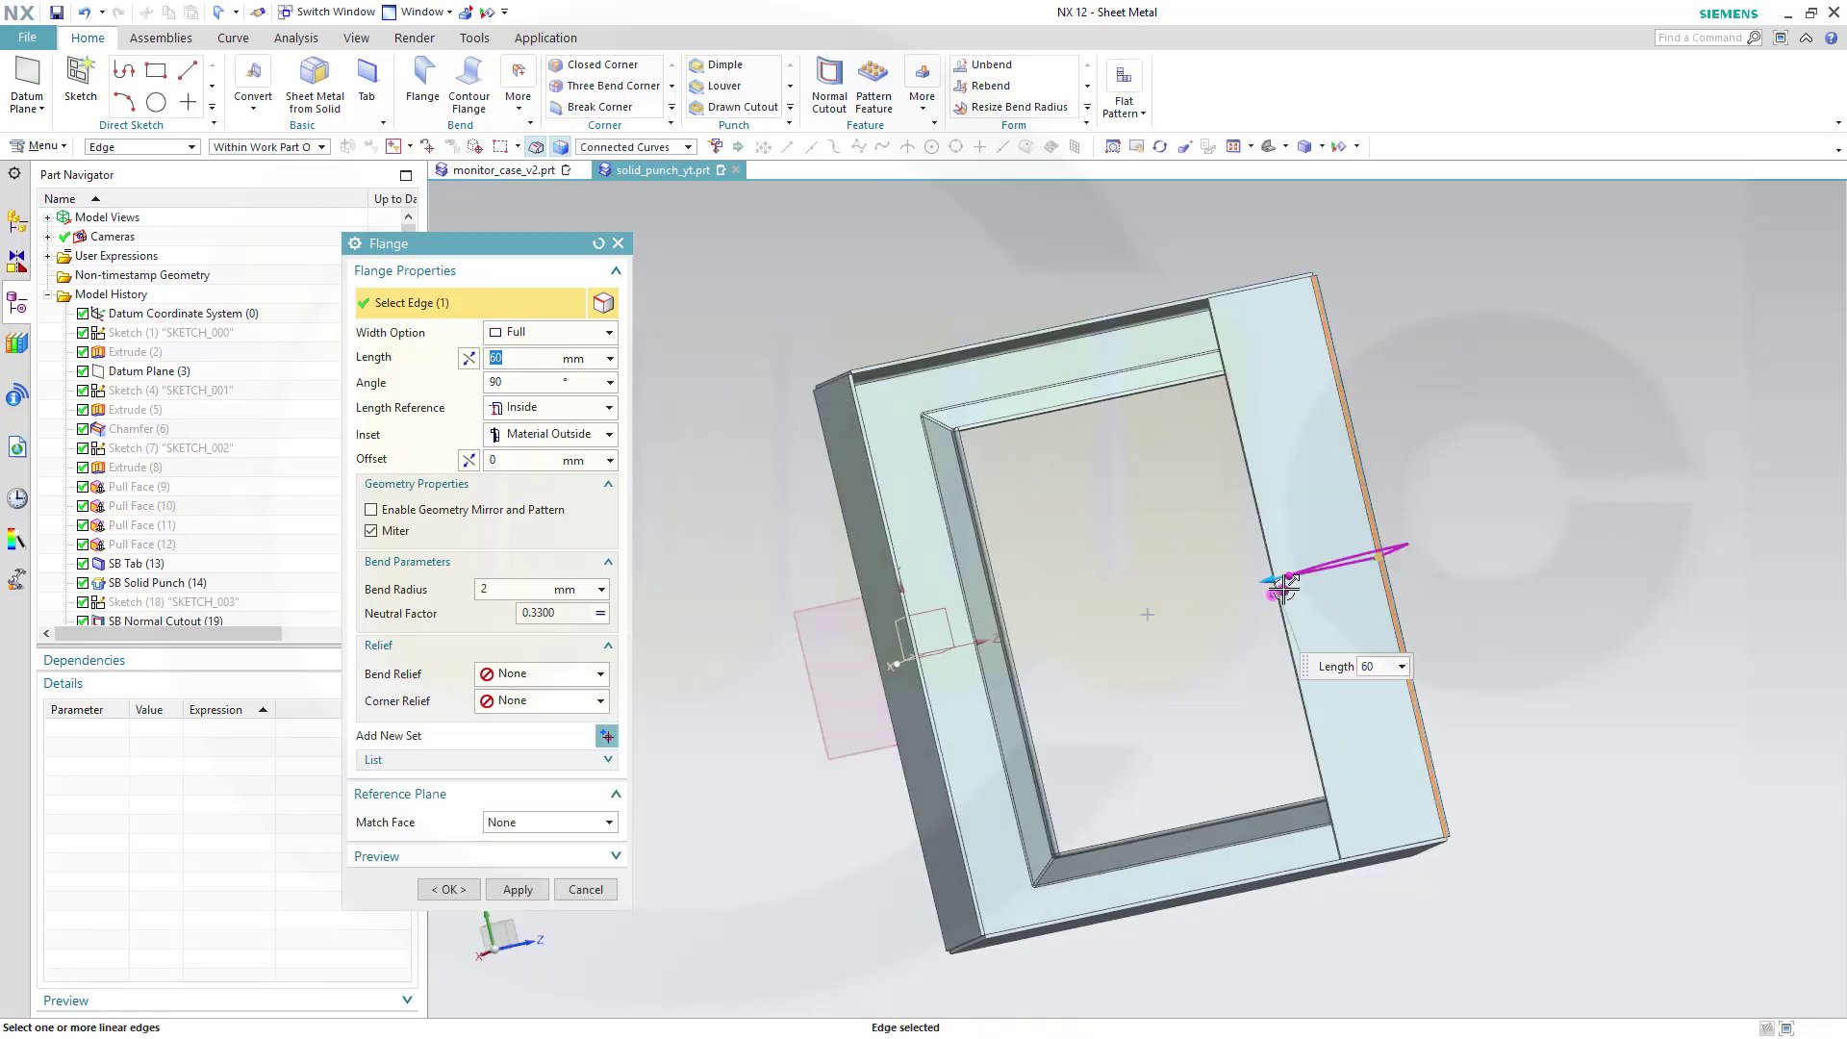
left_click_drag(1278, 587, 912, 663)
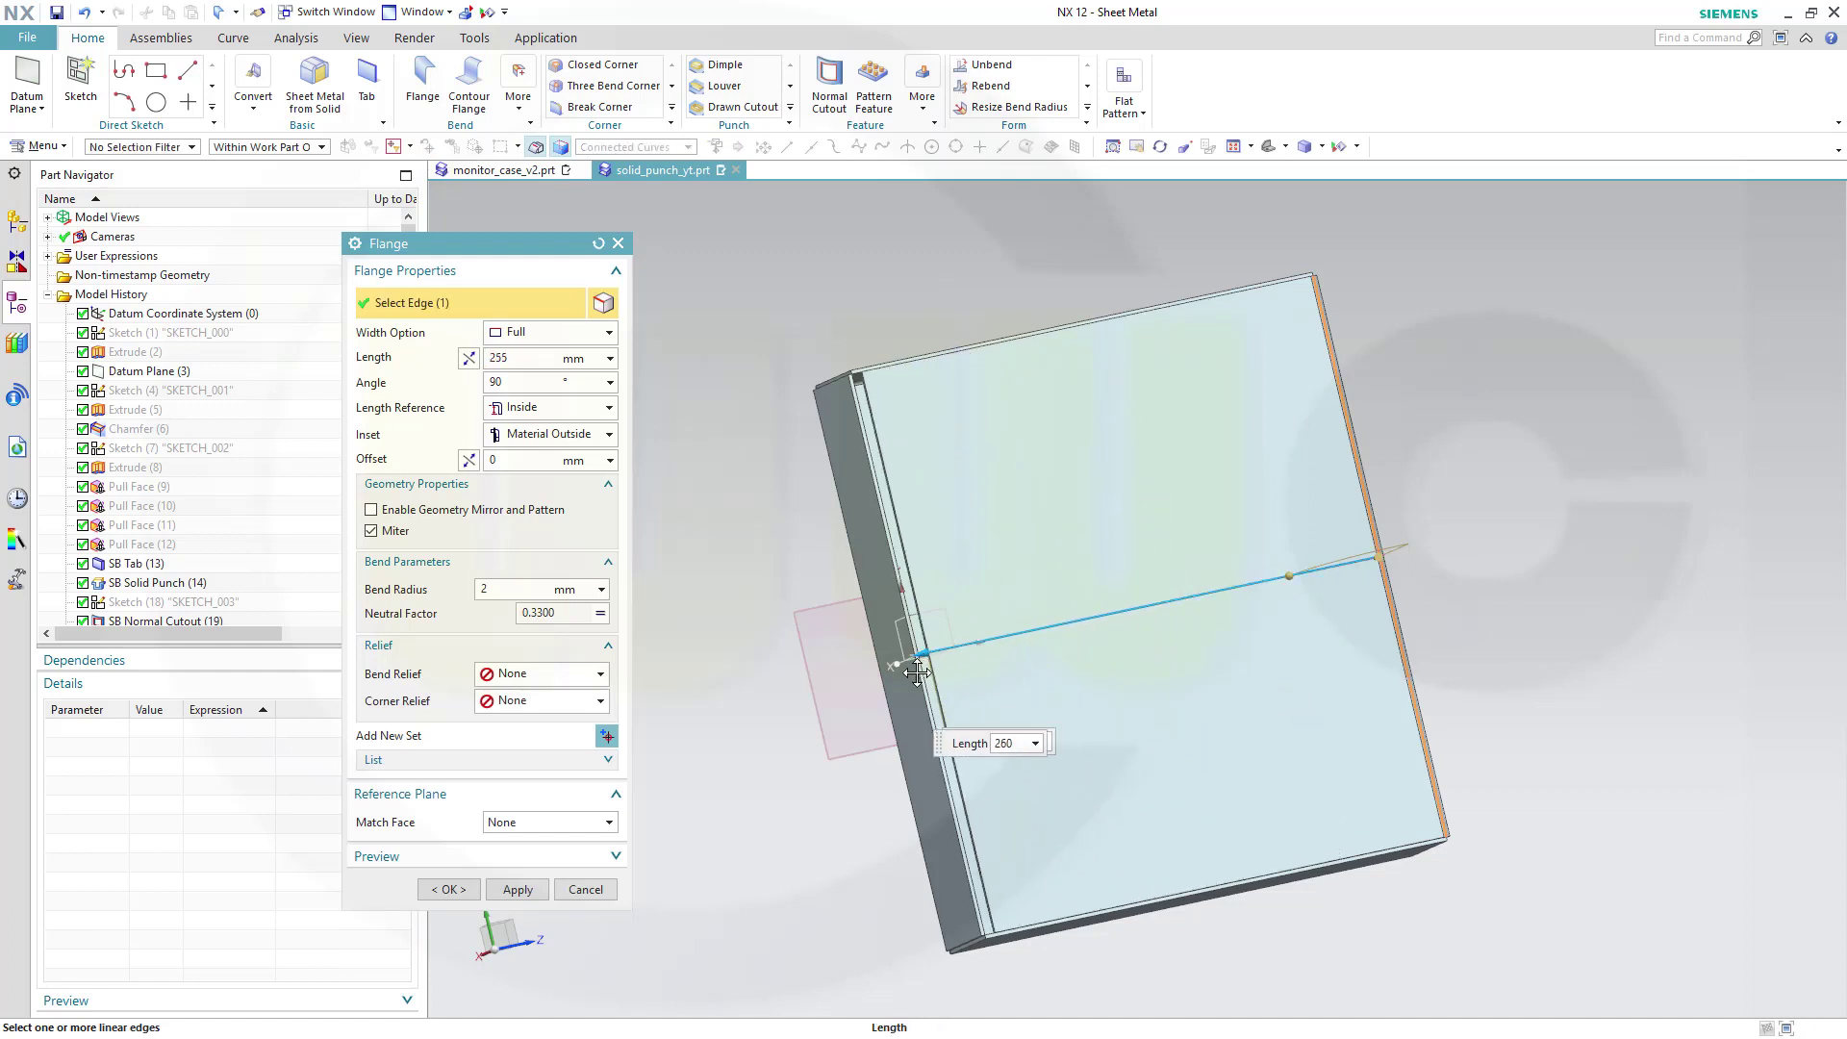
left_click(448, 889)
mouse_move(754, 720)
middle_mouse_down()
mouse_move(1059, 668)
mouse_move(1059, 569)
mouse_move(1020, 608)
middle_mouse_up()
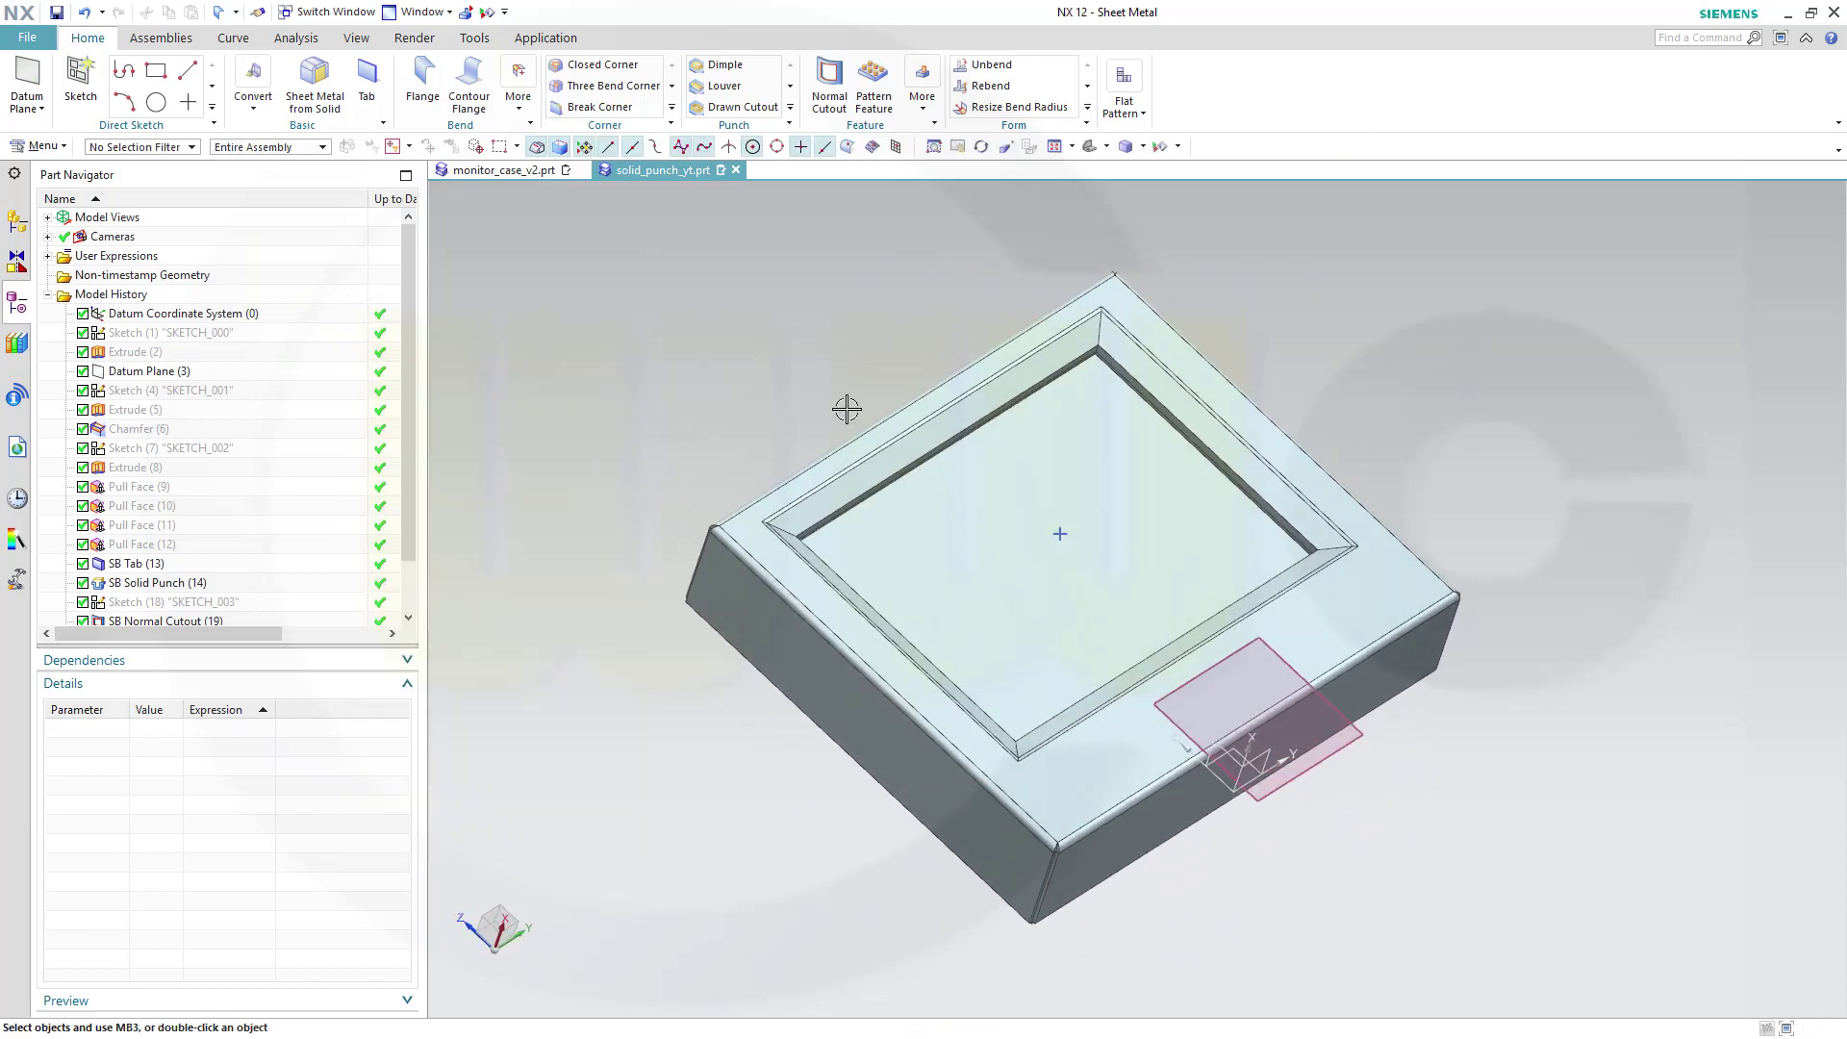
Generate a Flat Pattern with the recessed pocket floor selected as Upward Face.
mouse_move(808, 383)
middle_mouse_down("shift")
mouse_move(804, 359)
mouse_move(852, 353)
middle_mouse_up("shift")
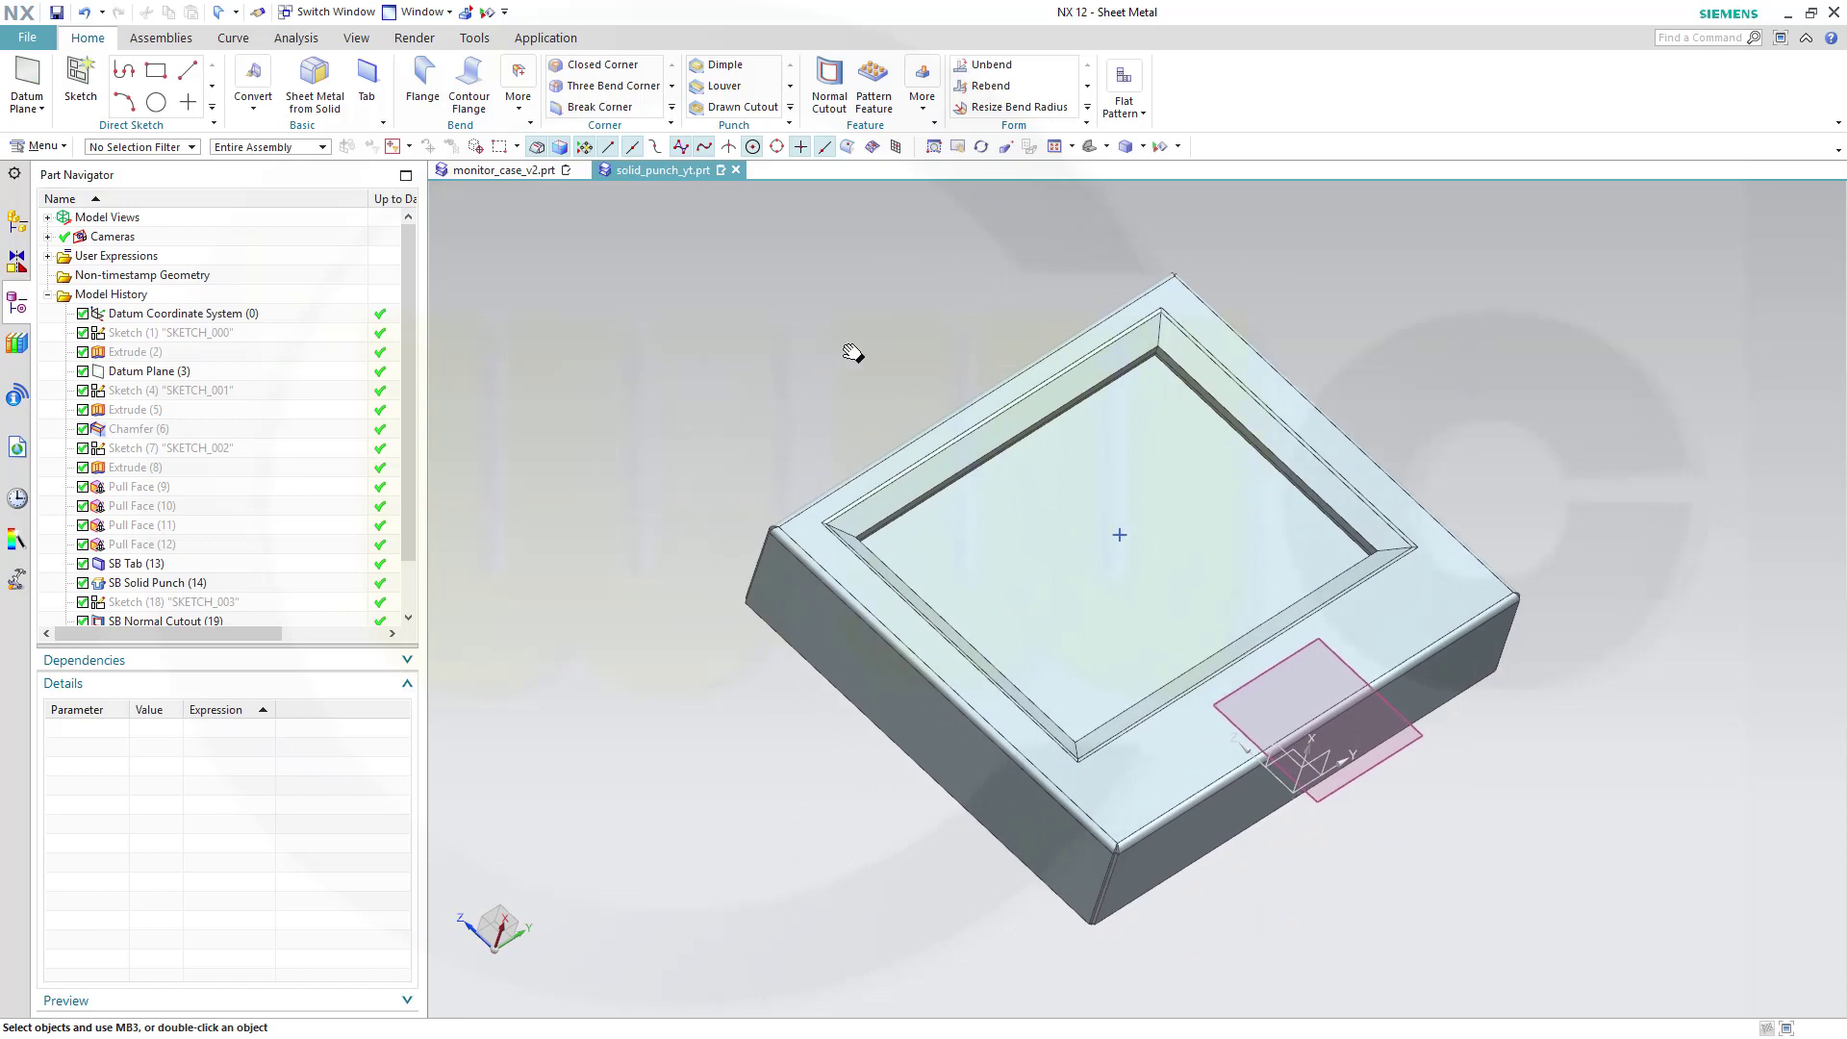
left_click(1133, 108)
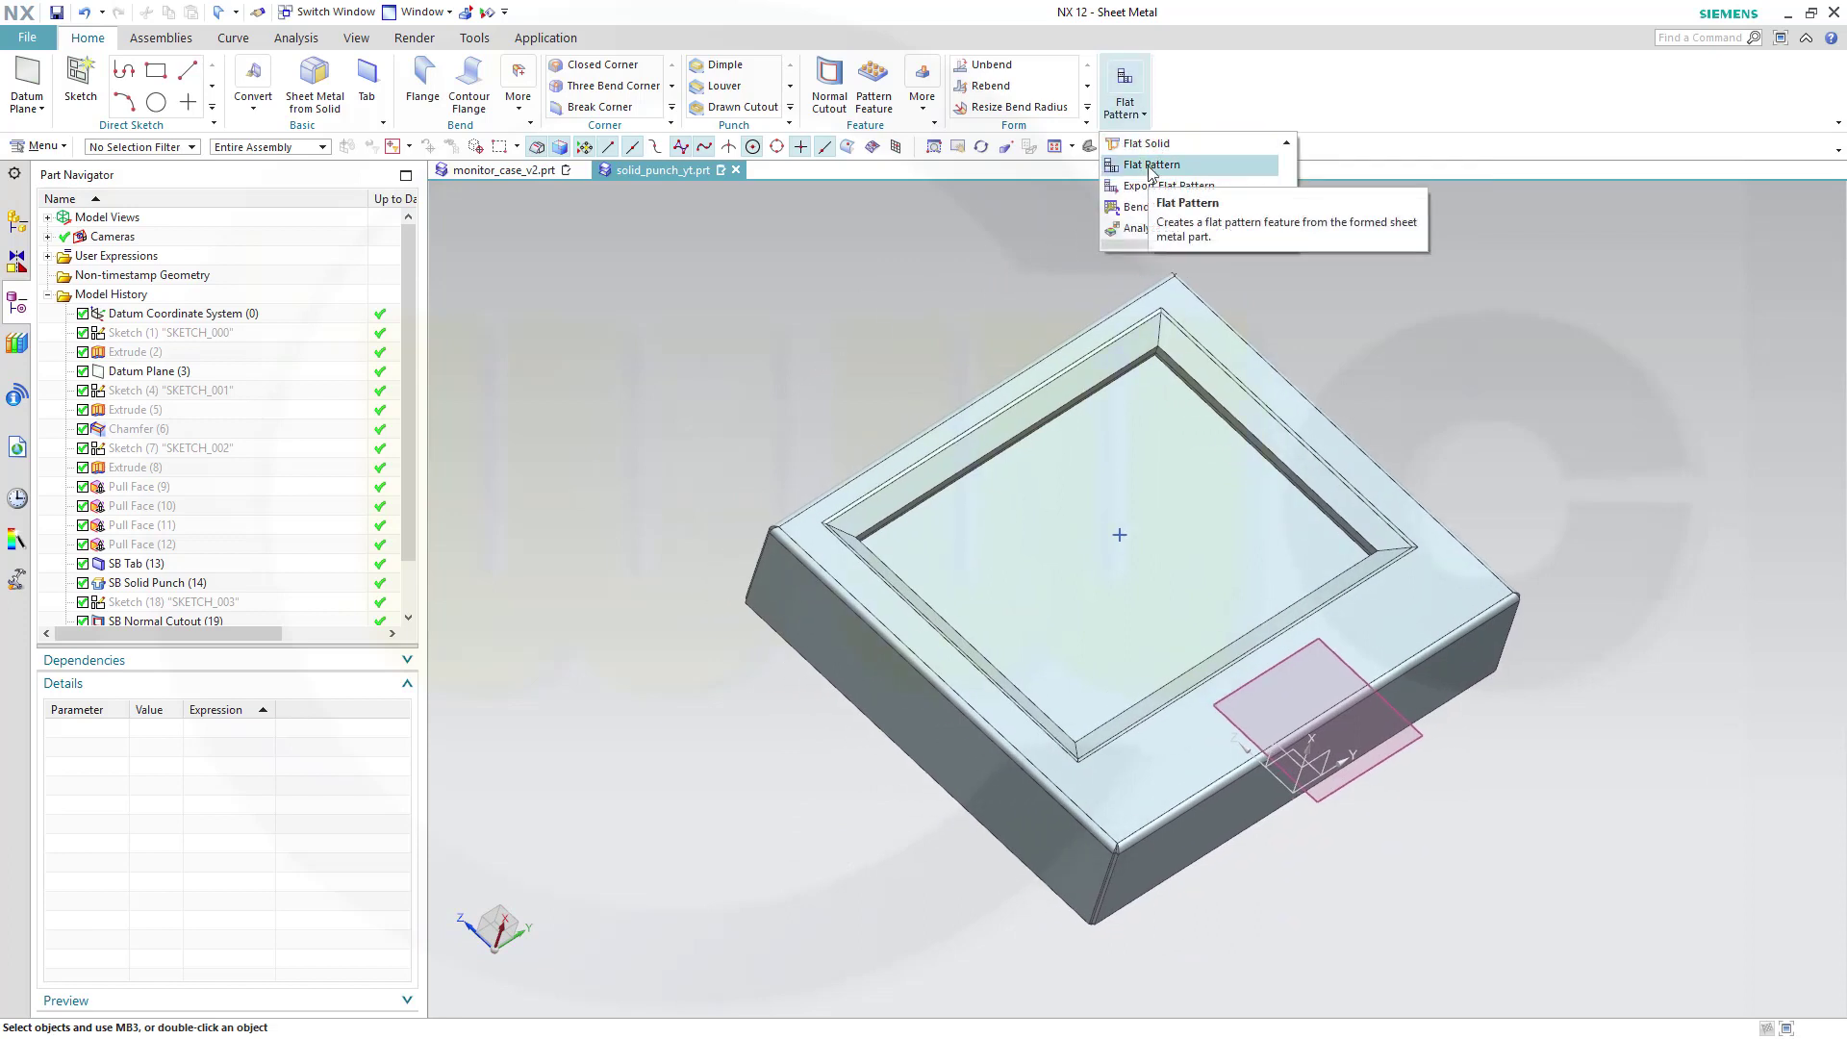
left_click(1151, 165)
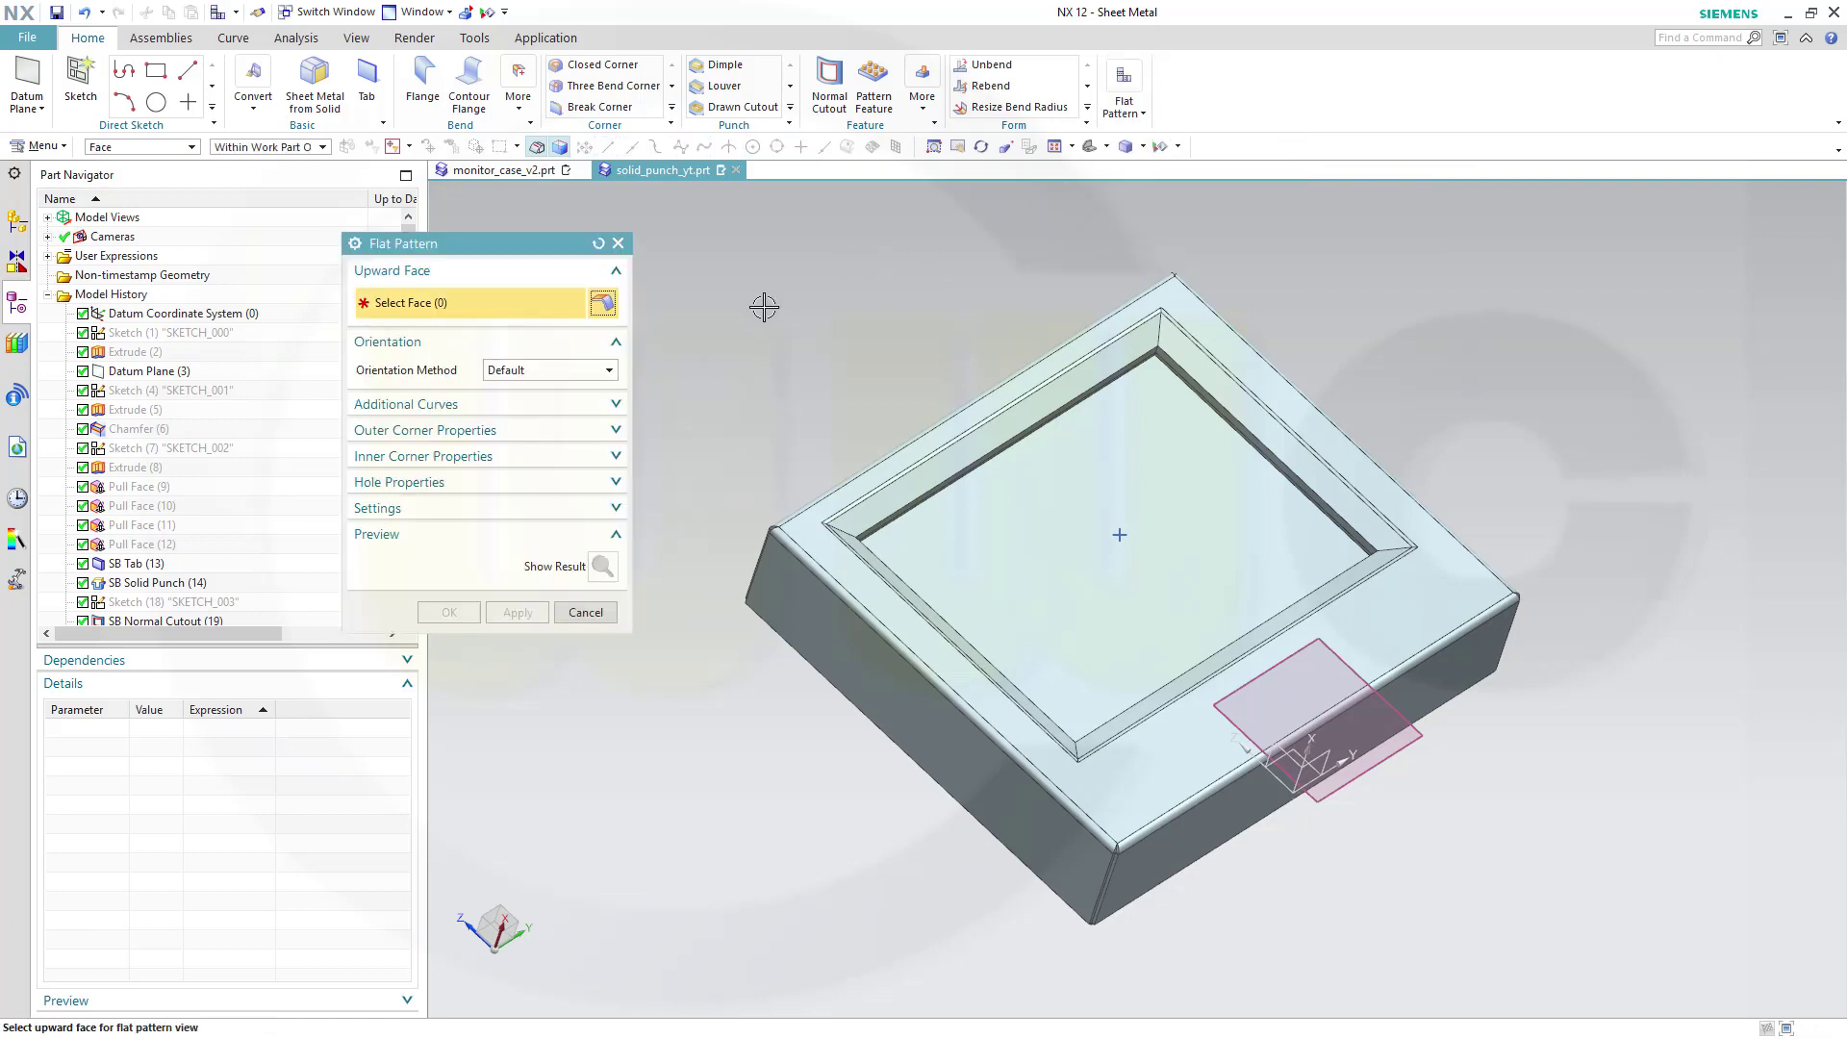
left_click(1077, 544)
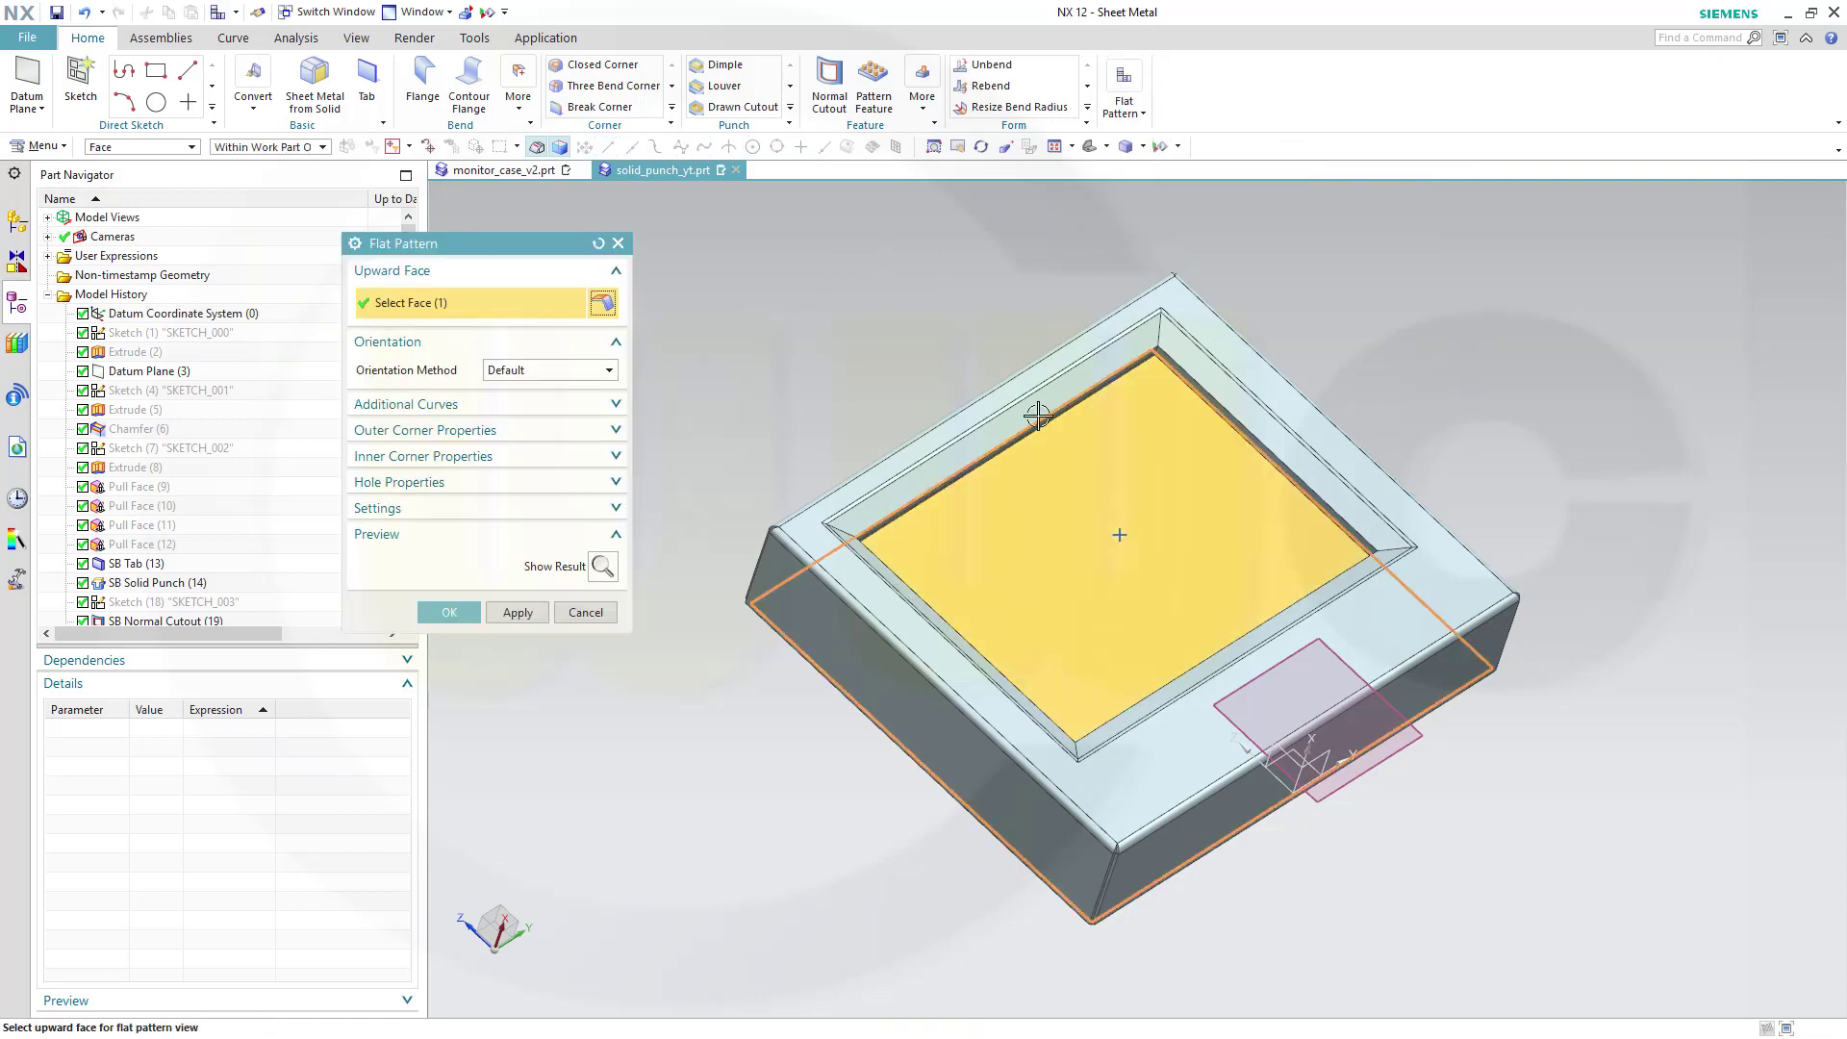
left_click(528, 610)
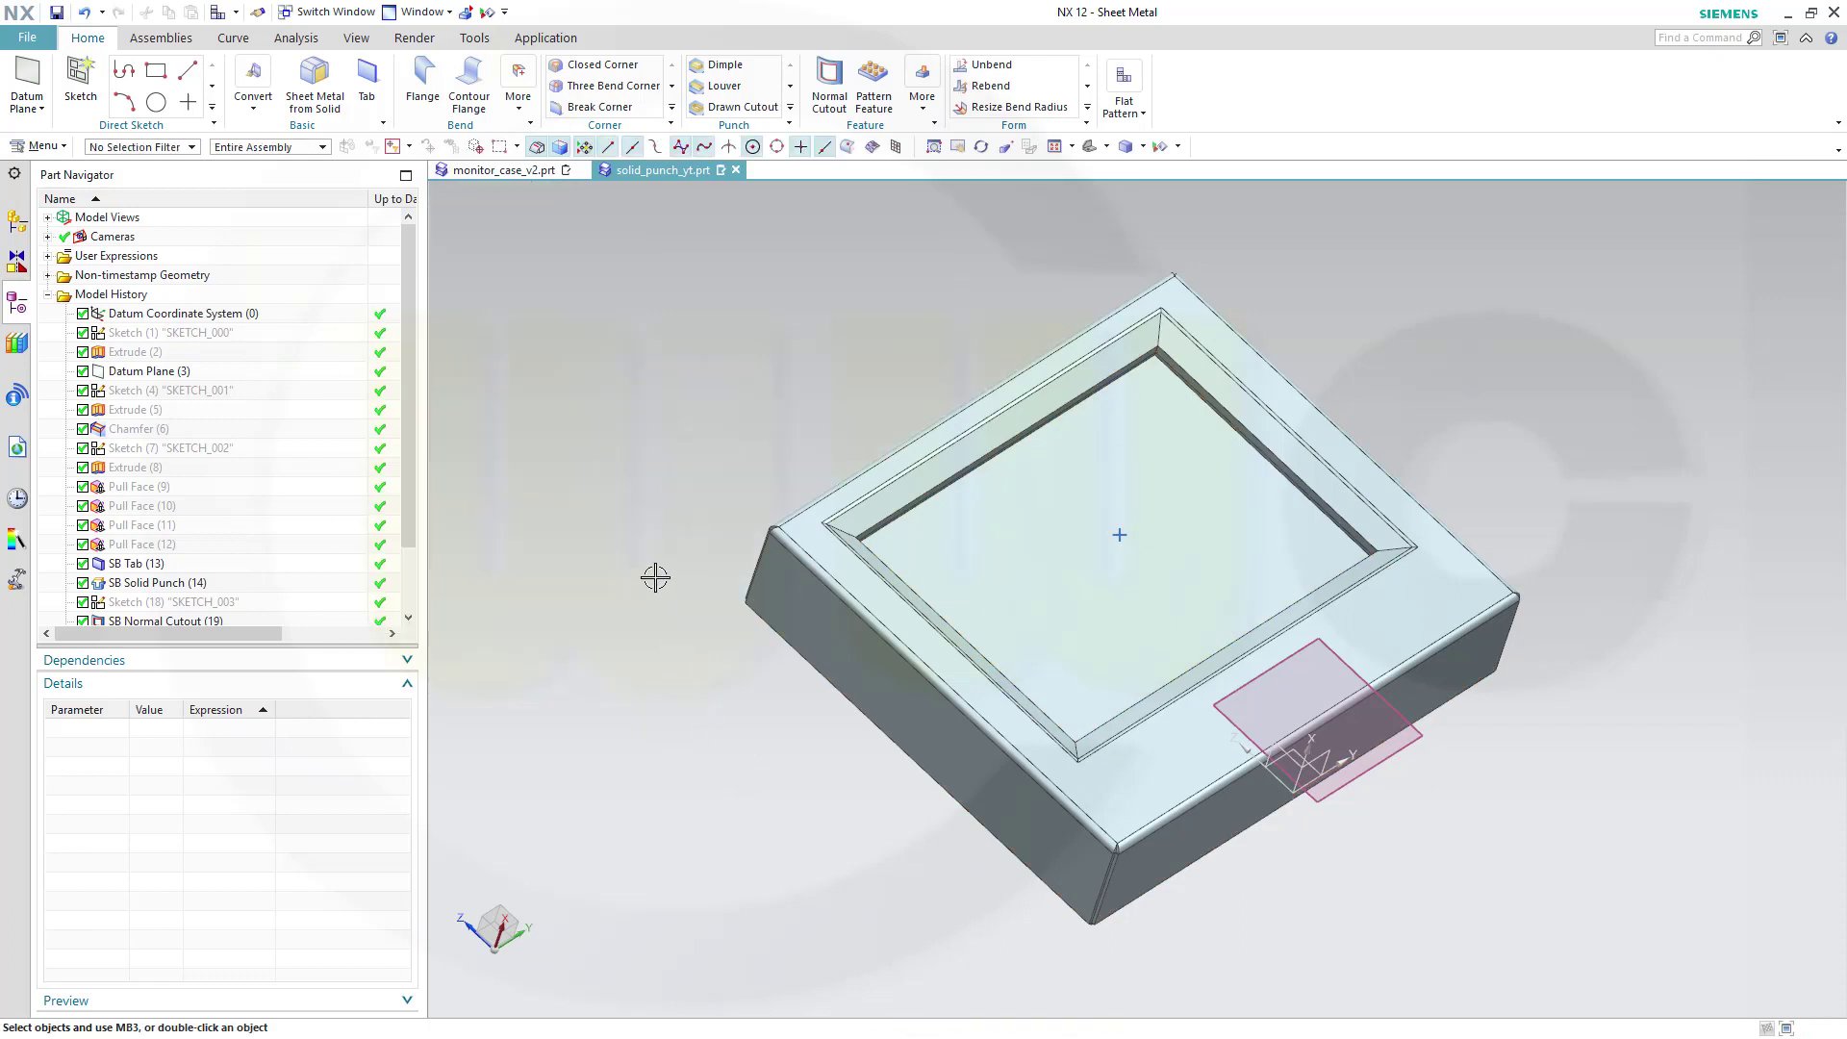
Display the FLAT-PATTERN#1 view and zoom to read its 2 mm radii, 90° angles and bend sequence.
left_click(48, 219)
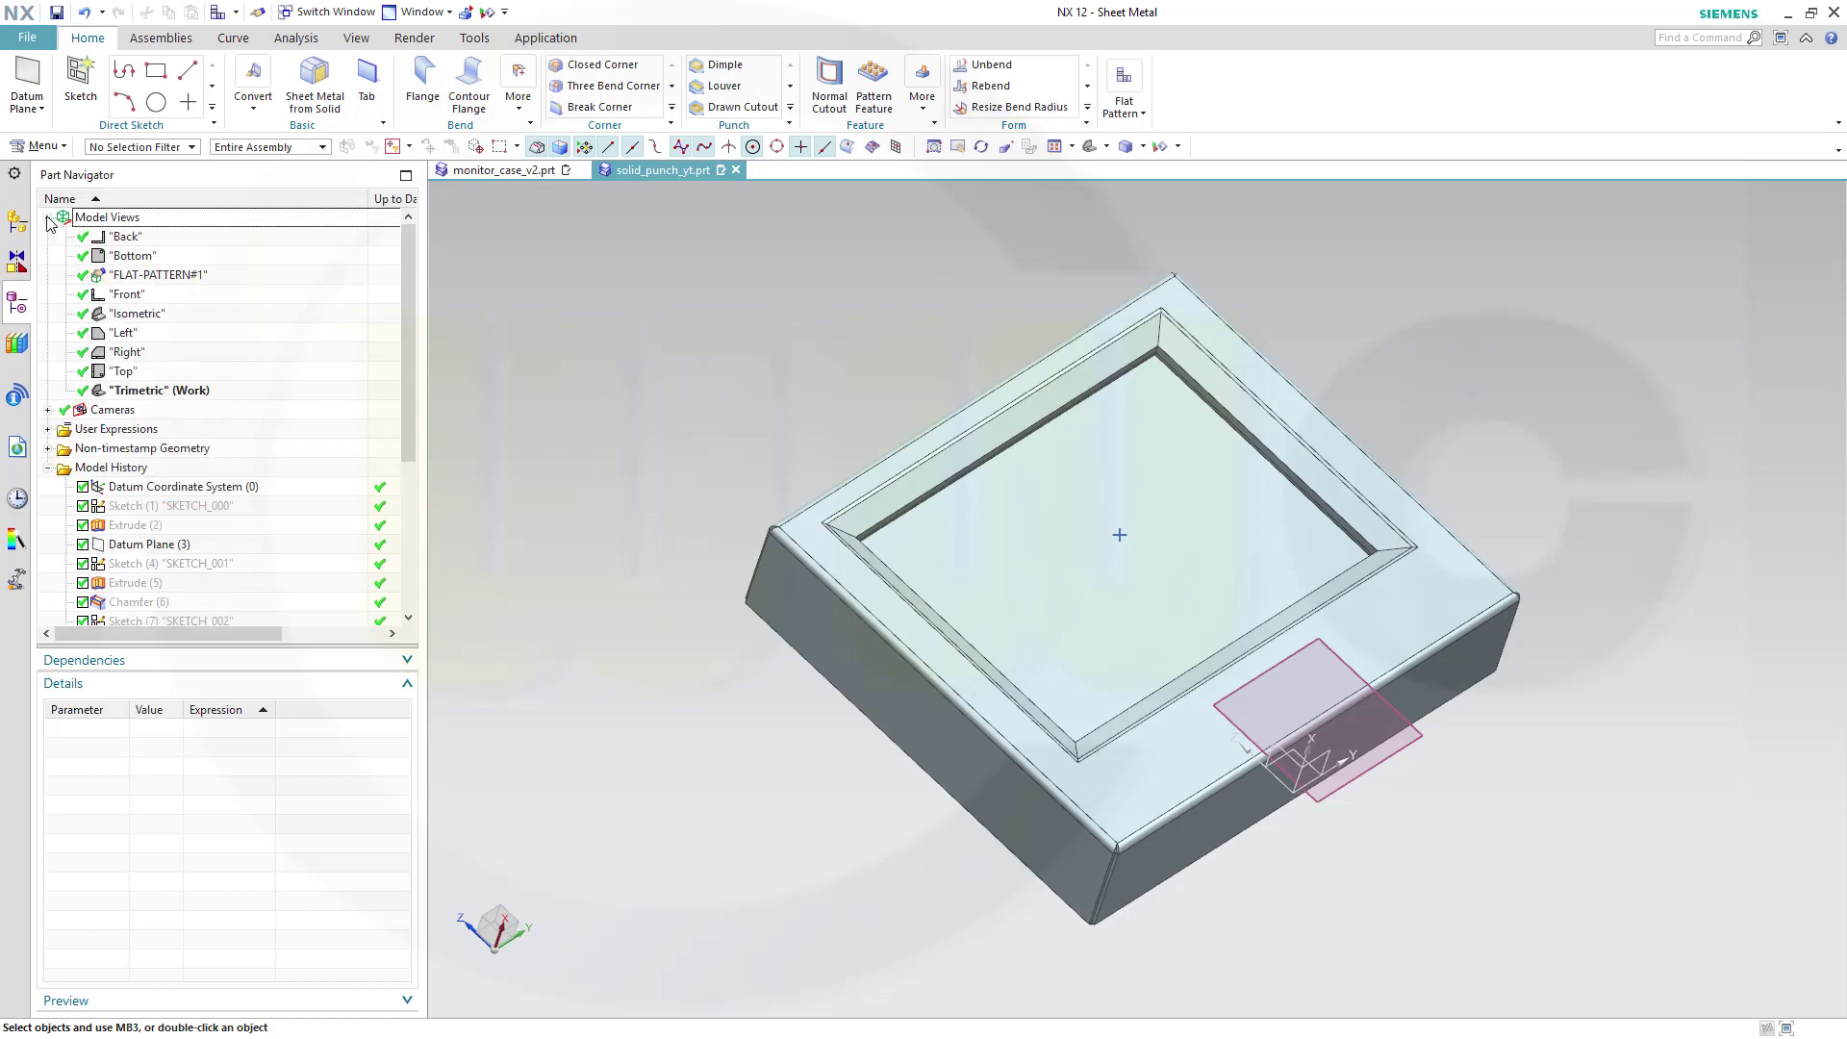
double_click(140, 276)
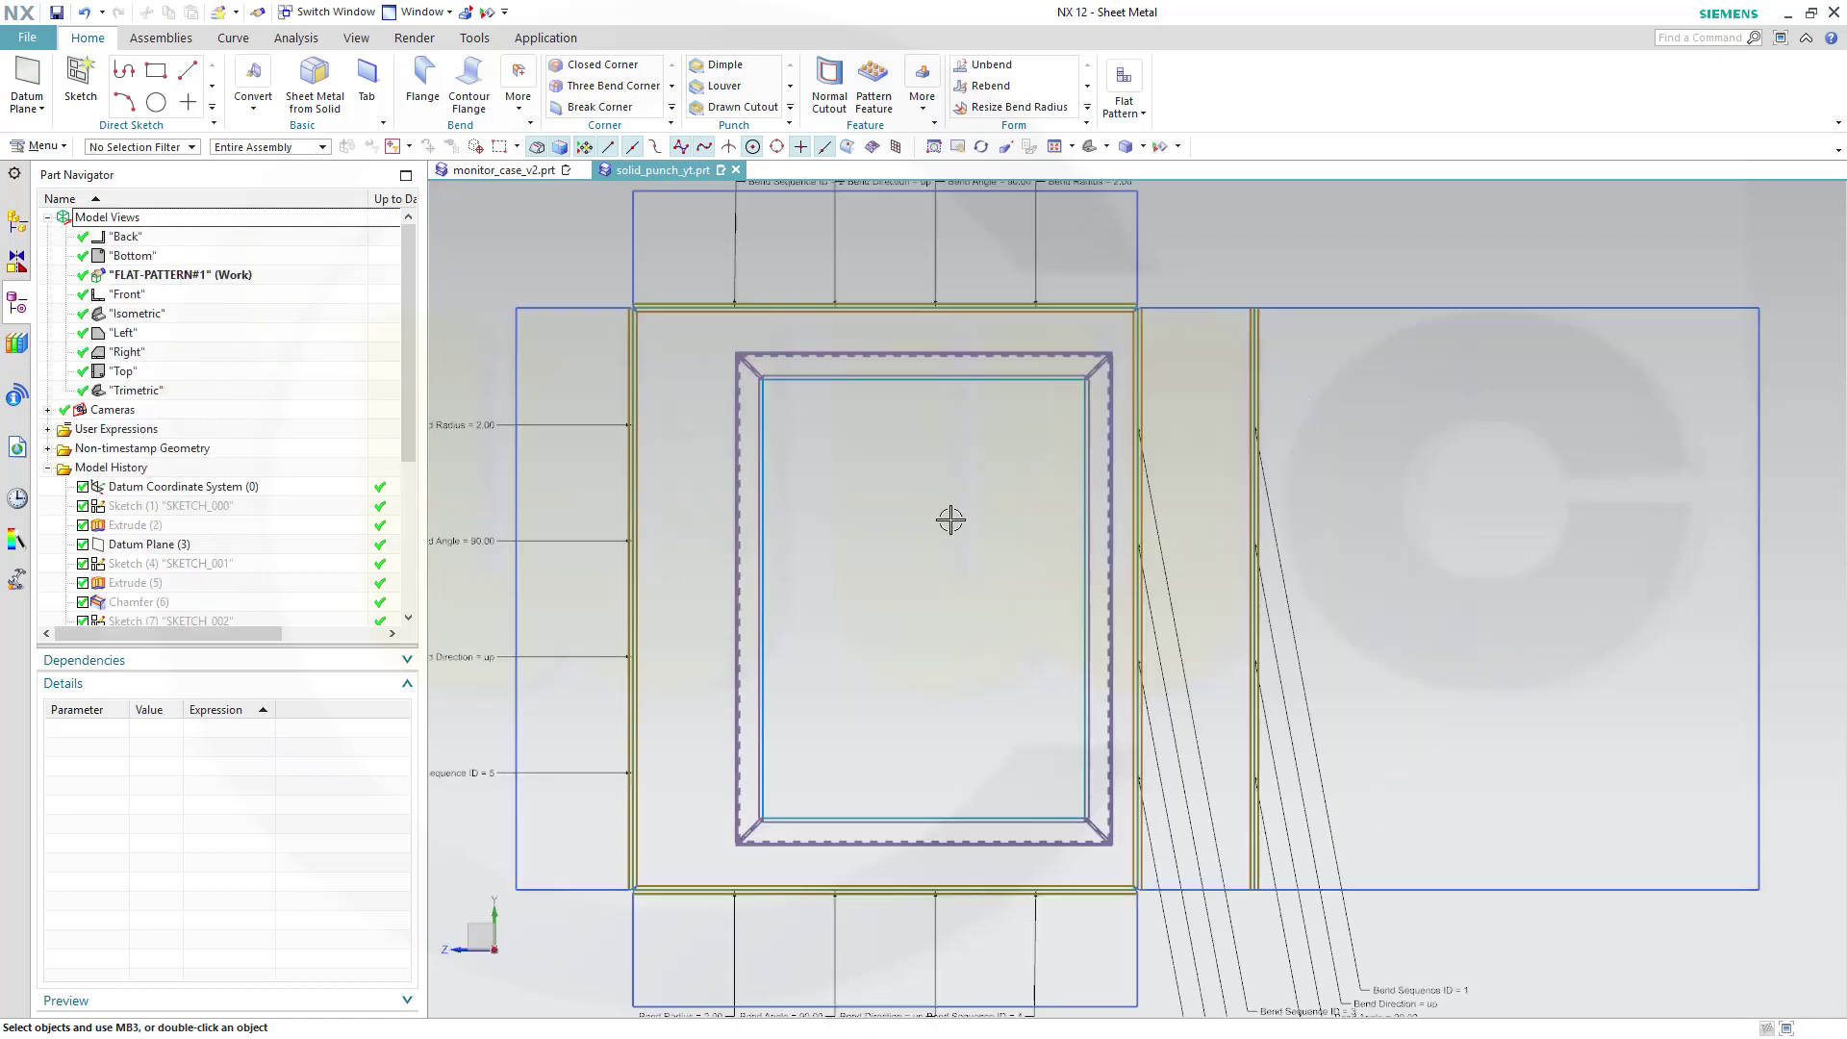
scroll(998, 545, "down", 3)
scroll(1216, 795, "up", 2)
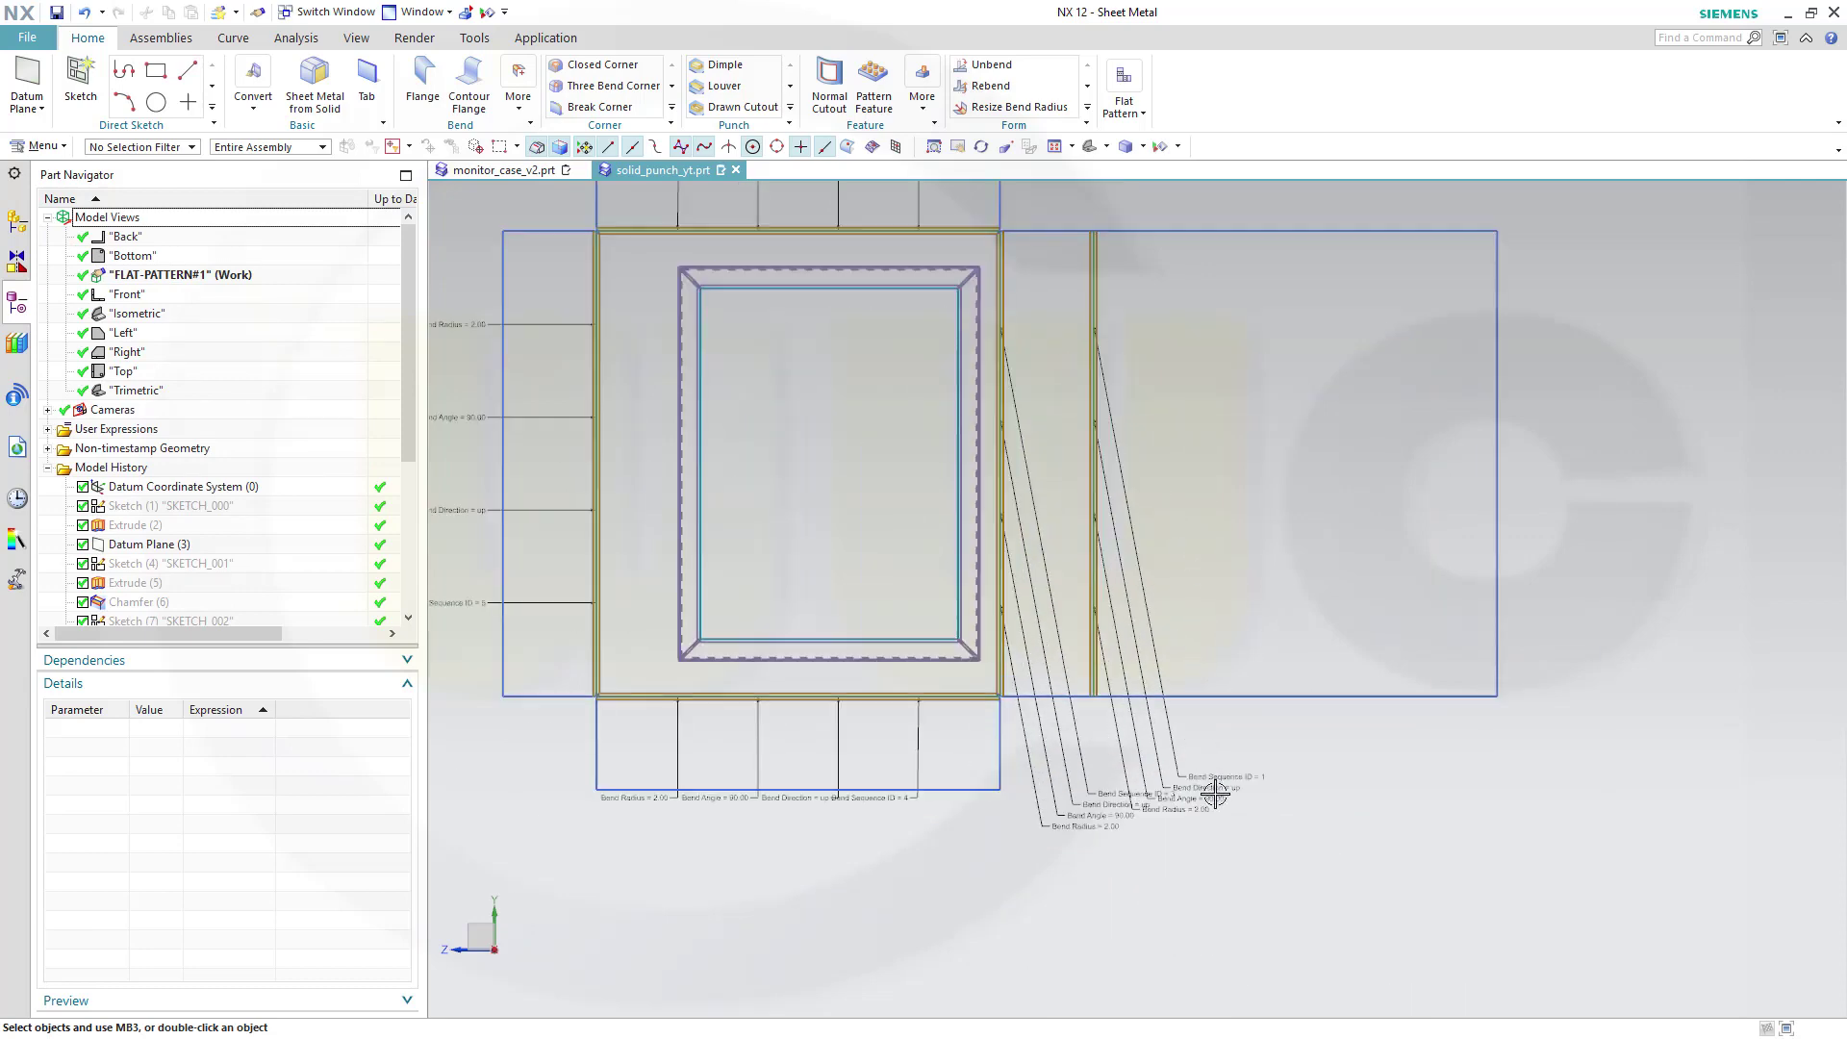
scroll(1163, 850, "up", 2)
scroll(918, 779, "up", 2)
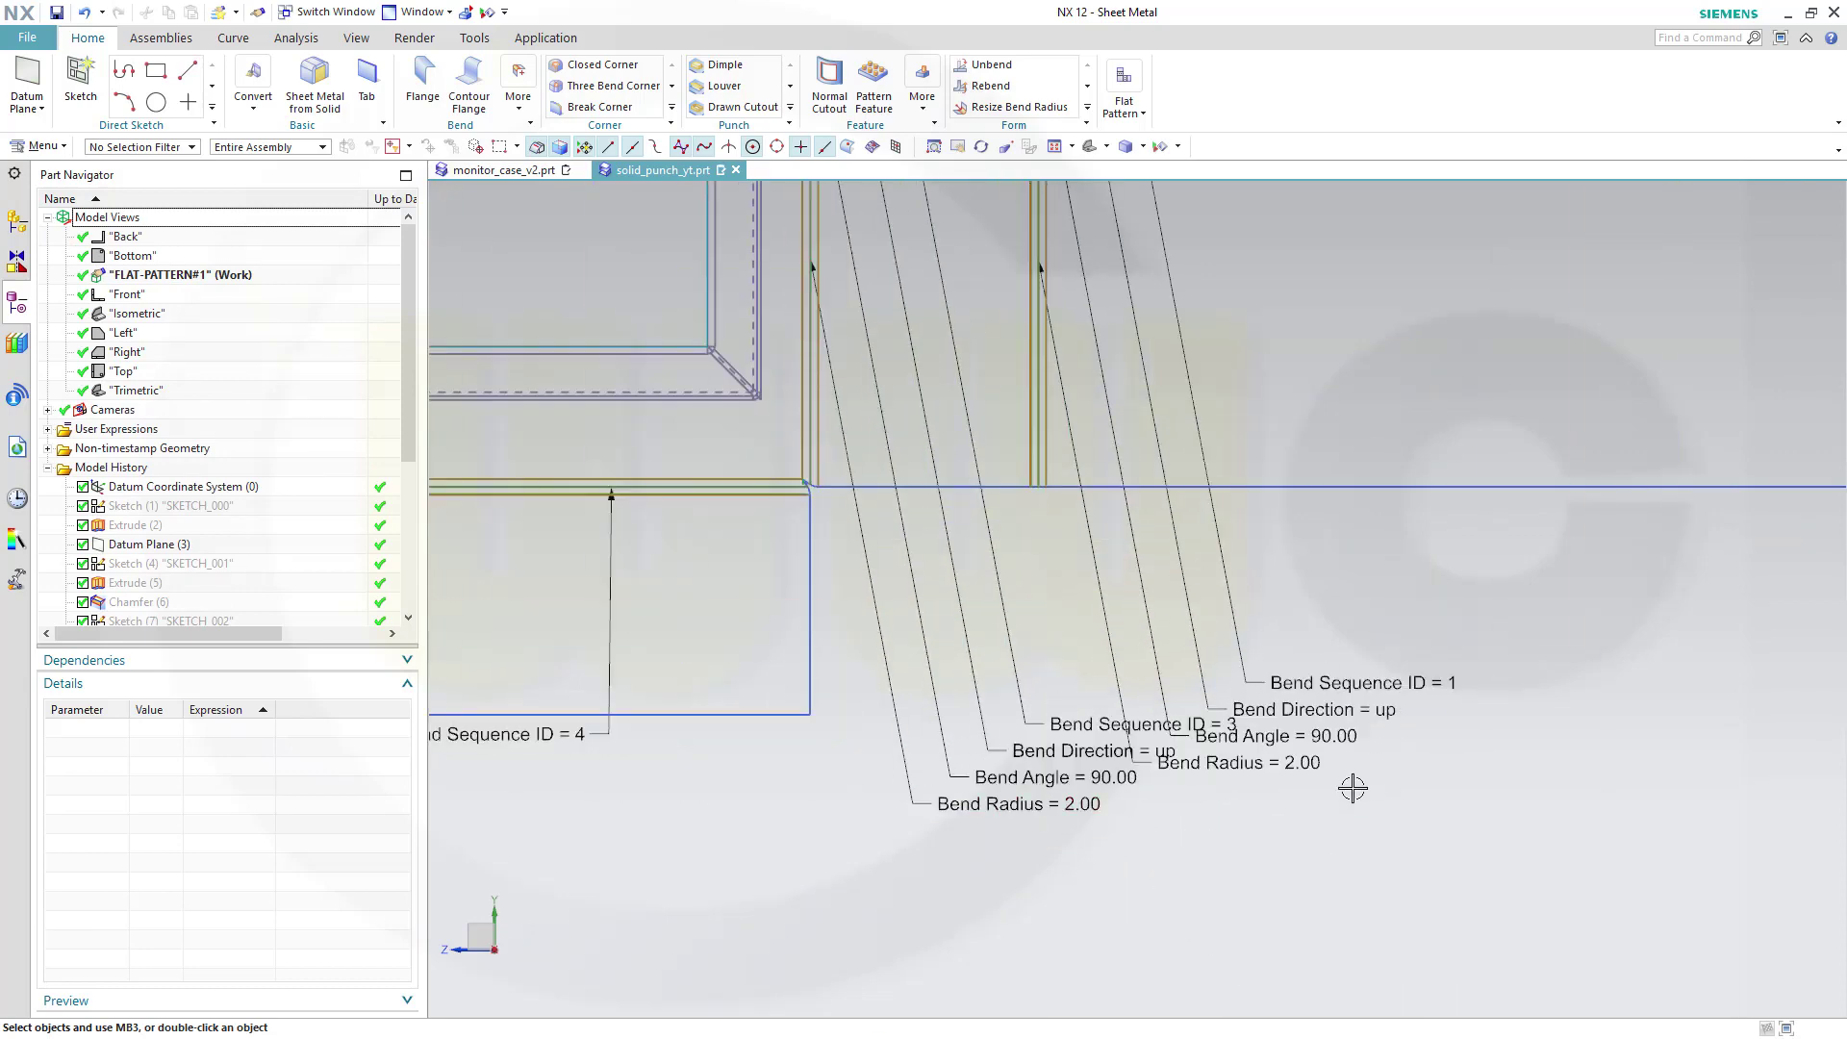
scroll(1241, 818, "down", 2)
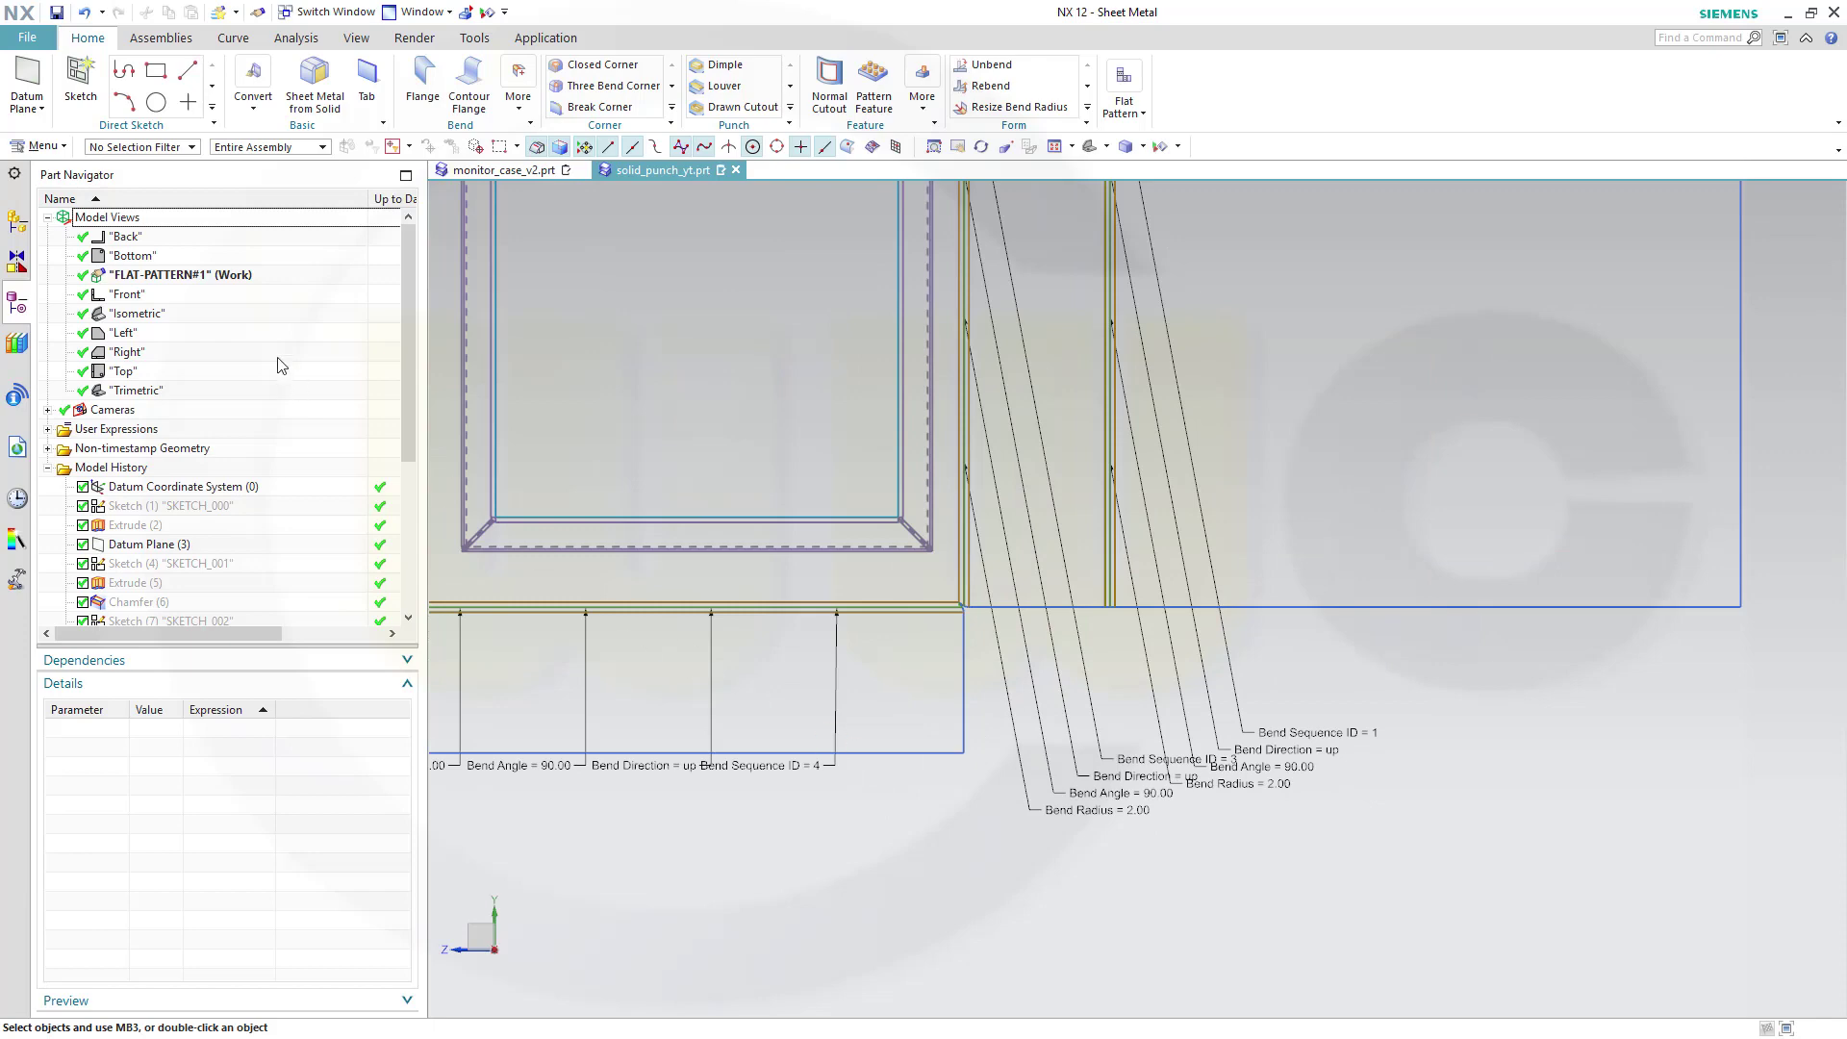
Show the folded case in Trimetric, orbit to see the pocket, and reveal Flat Pattern (24) in history.
double_click(135, 391)
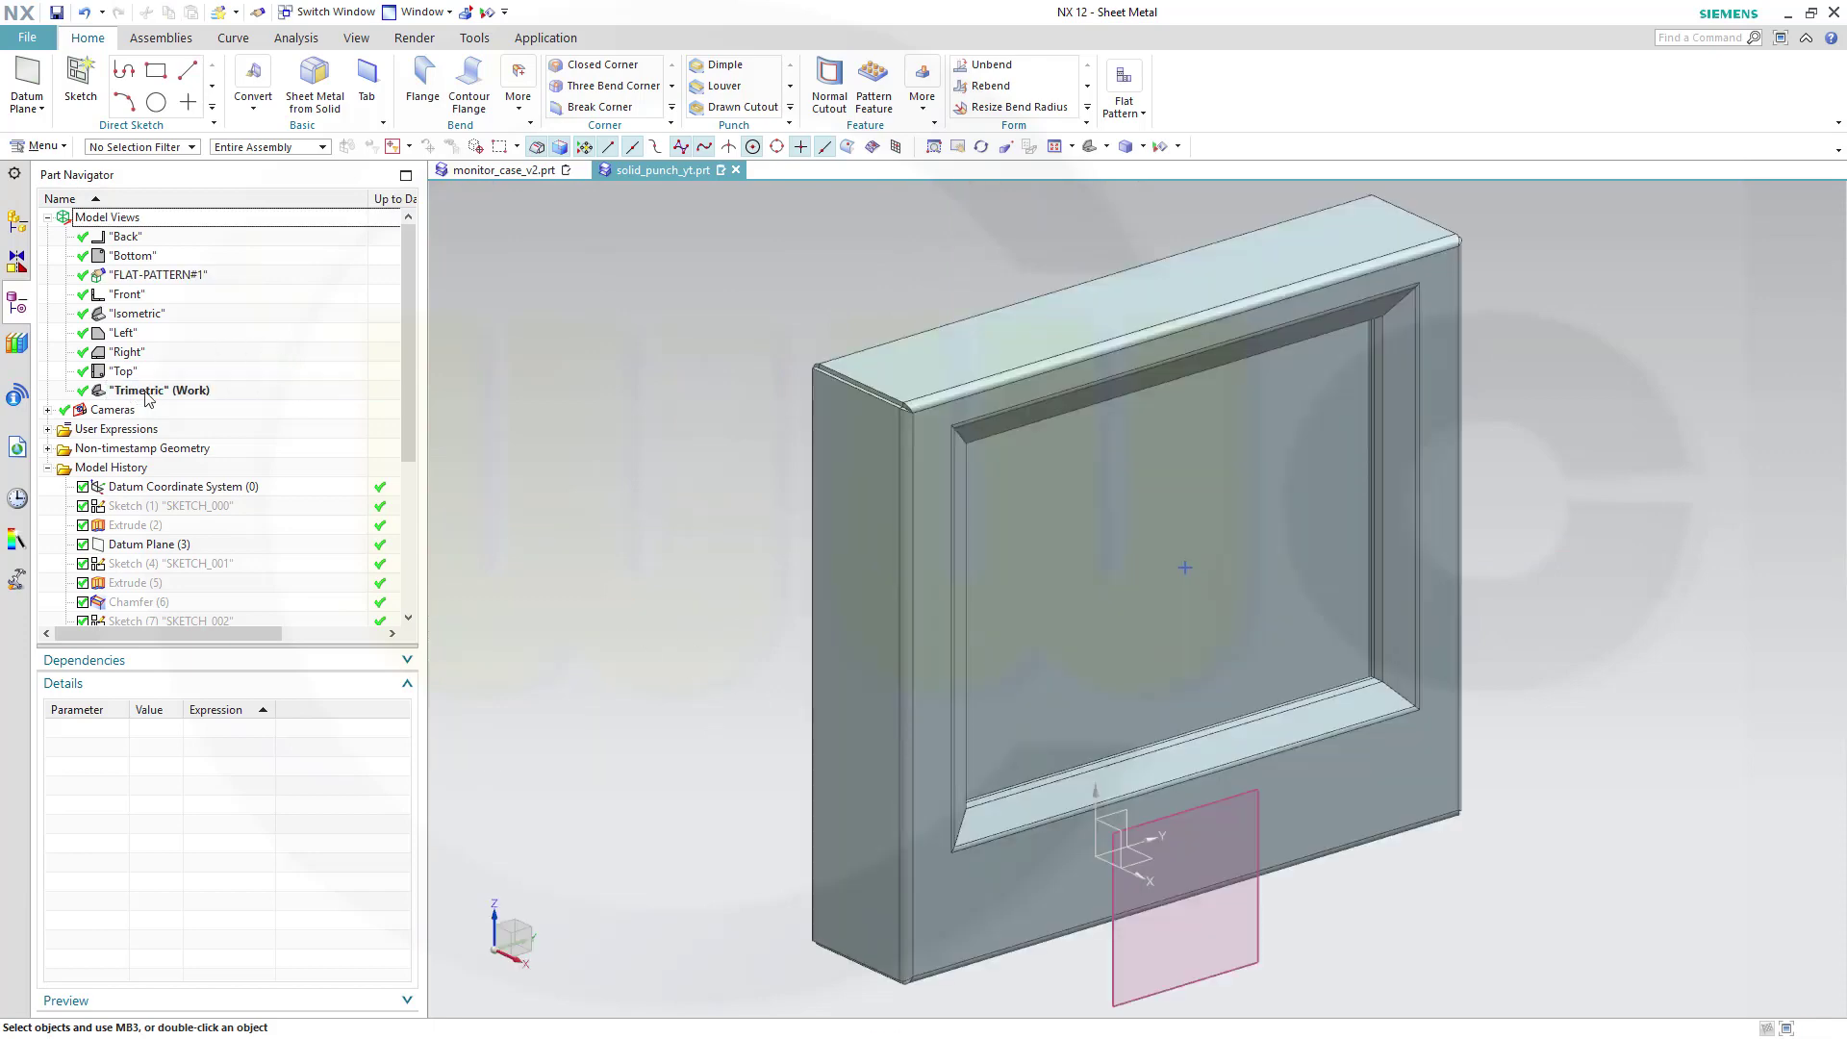
mouse_move(1532, 732)
middle_mouse_down()
mouse_move(1517, 668)
mouse_move(1533, 618)
mouse_move(1530, 664)
mouse_move(1454, 663)
mouse_move(1468, 631)
mouse_move(1517, 754)
mouse_move(1542, 717)
mouse_move(1481, 678)
mouse_move(1464, 581)
mouse_move(1518, 695)
mouse_move(1497, 734)
mouse_move(1493, 631)
mouse_move(1531, 613)
middle_mouse_up()
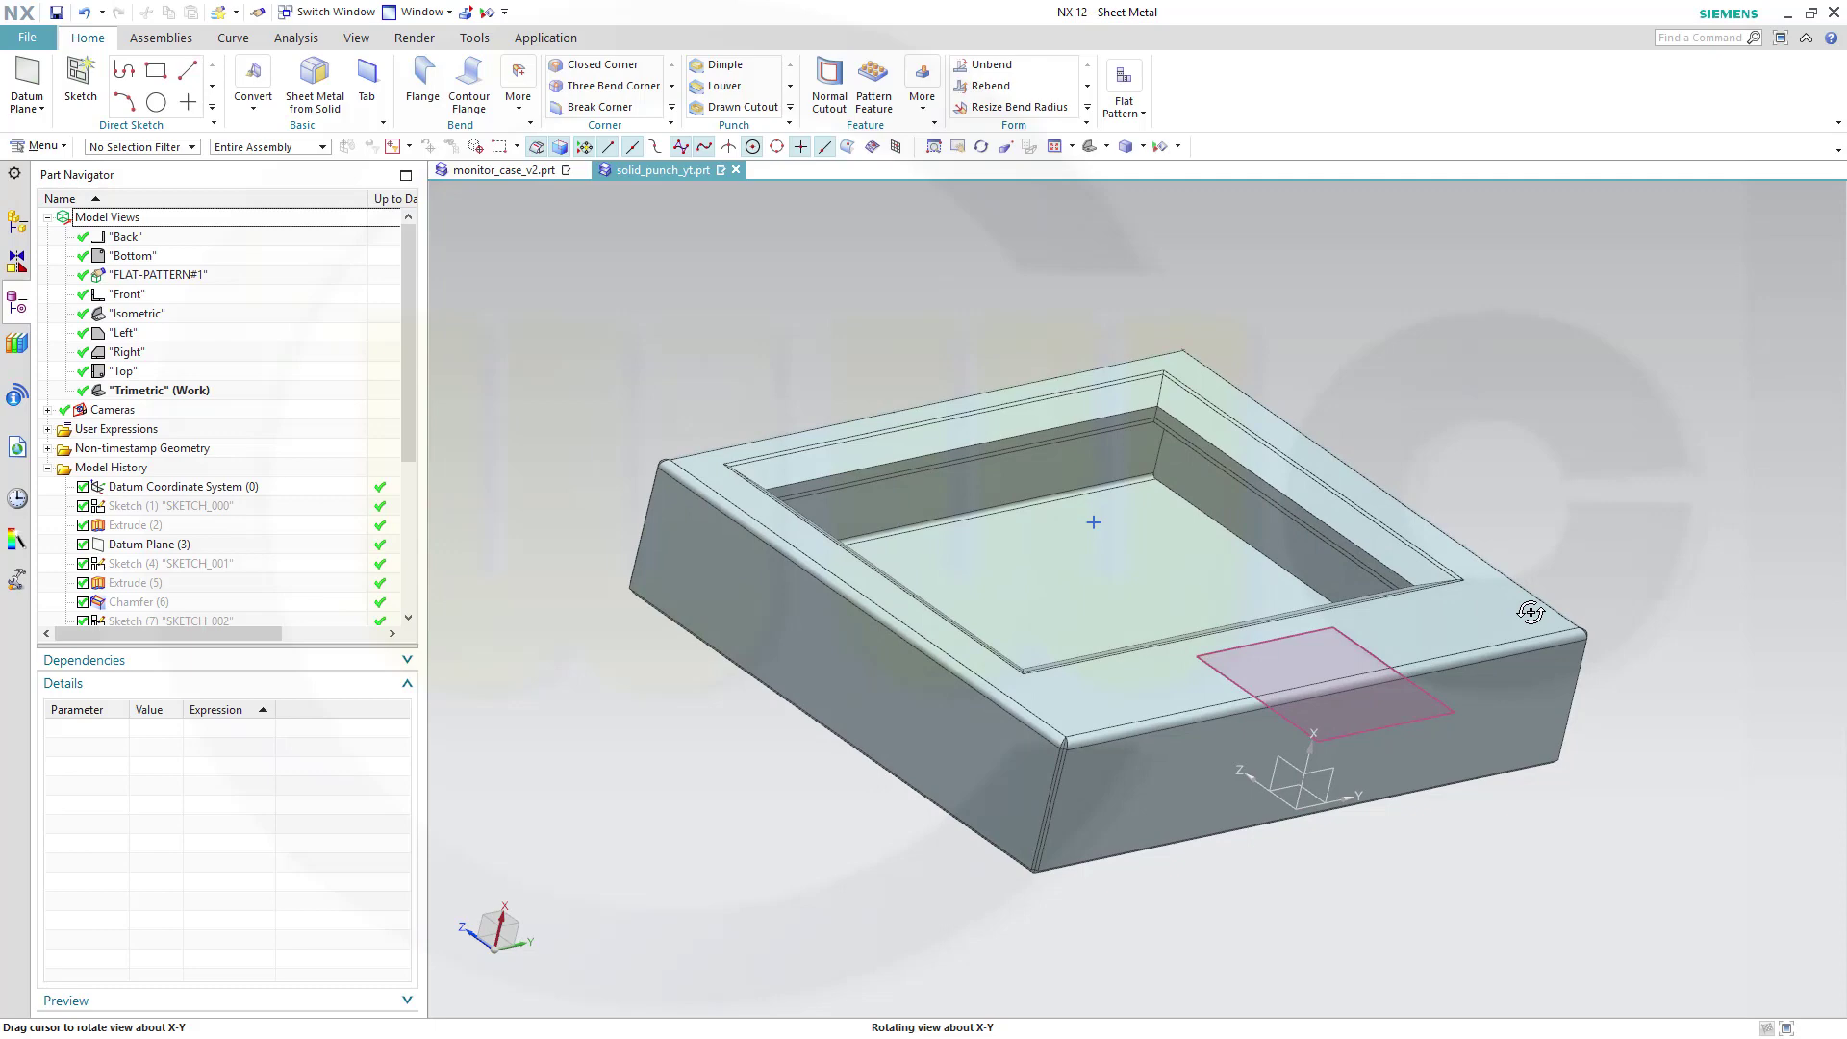
mouse_move(1531, 613)
middle_mouse_down()
mouse_move(1511, 621)
mouse_move(1508, 552)
middle_mouse_up()
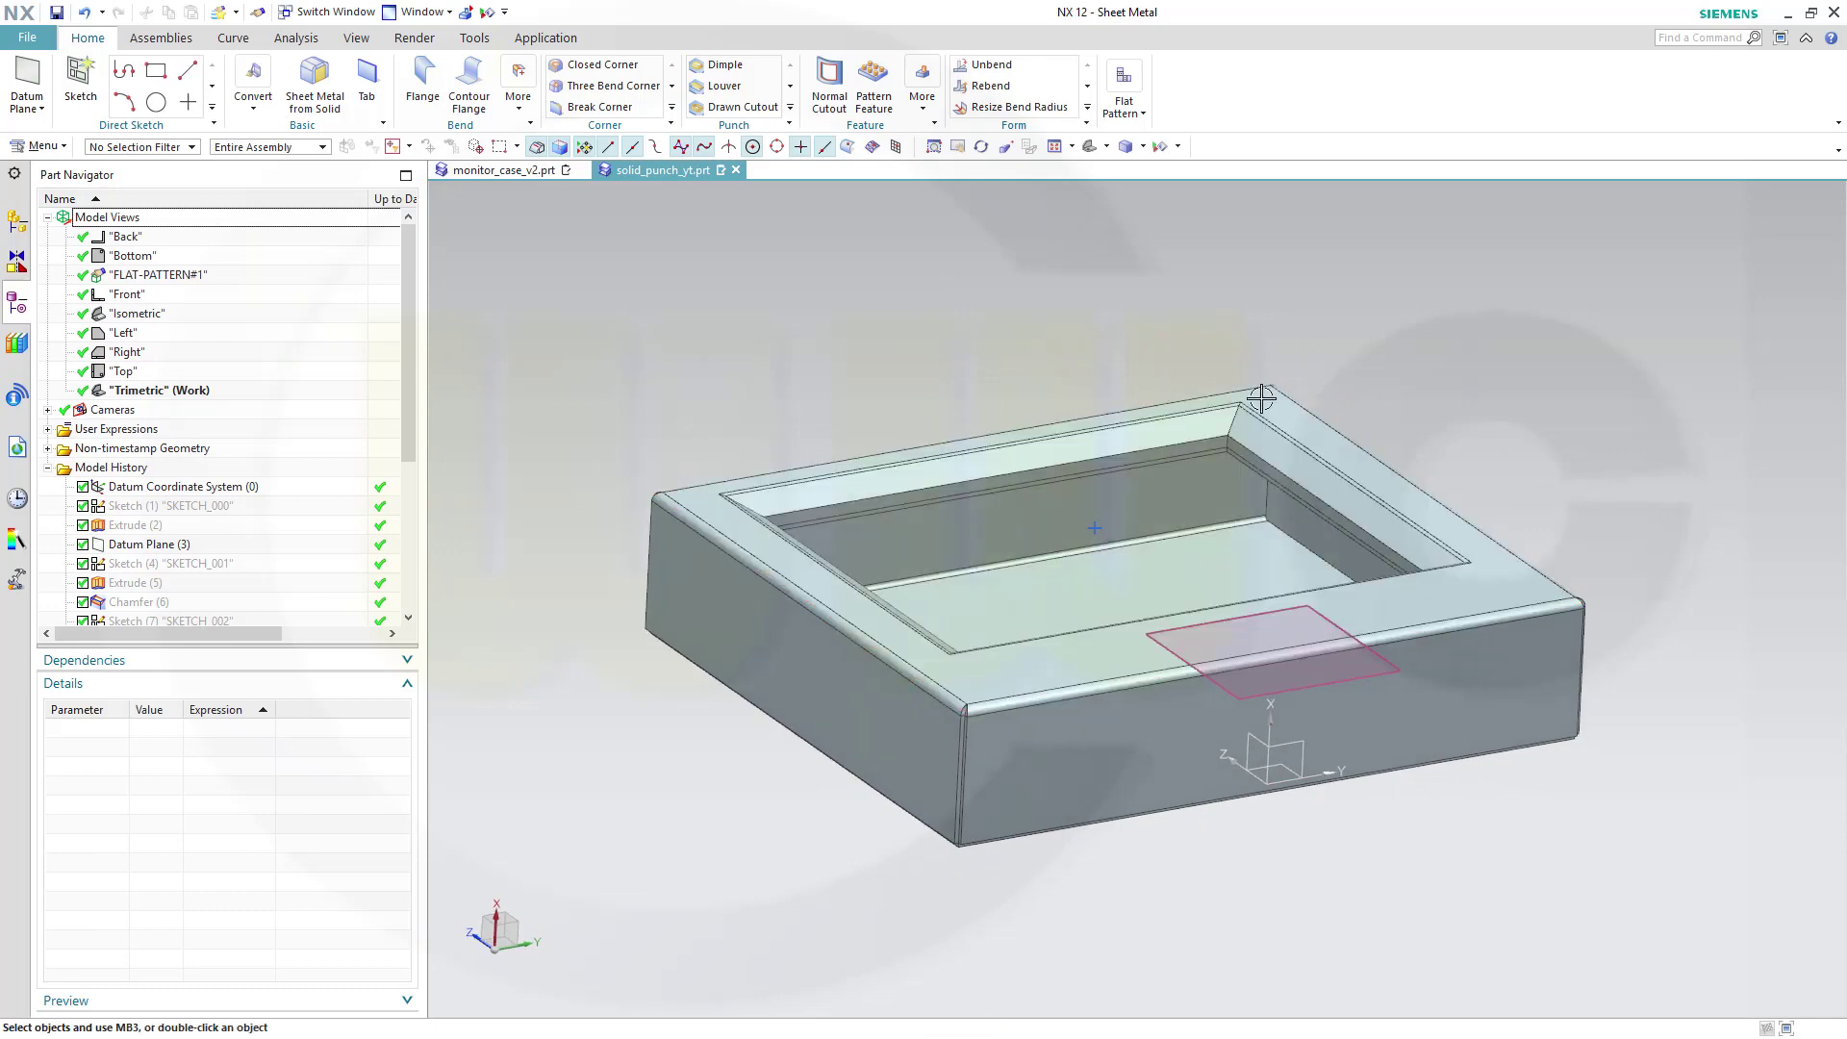
scroll(1115, 367, "up", 2)
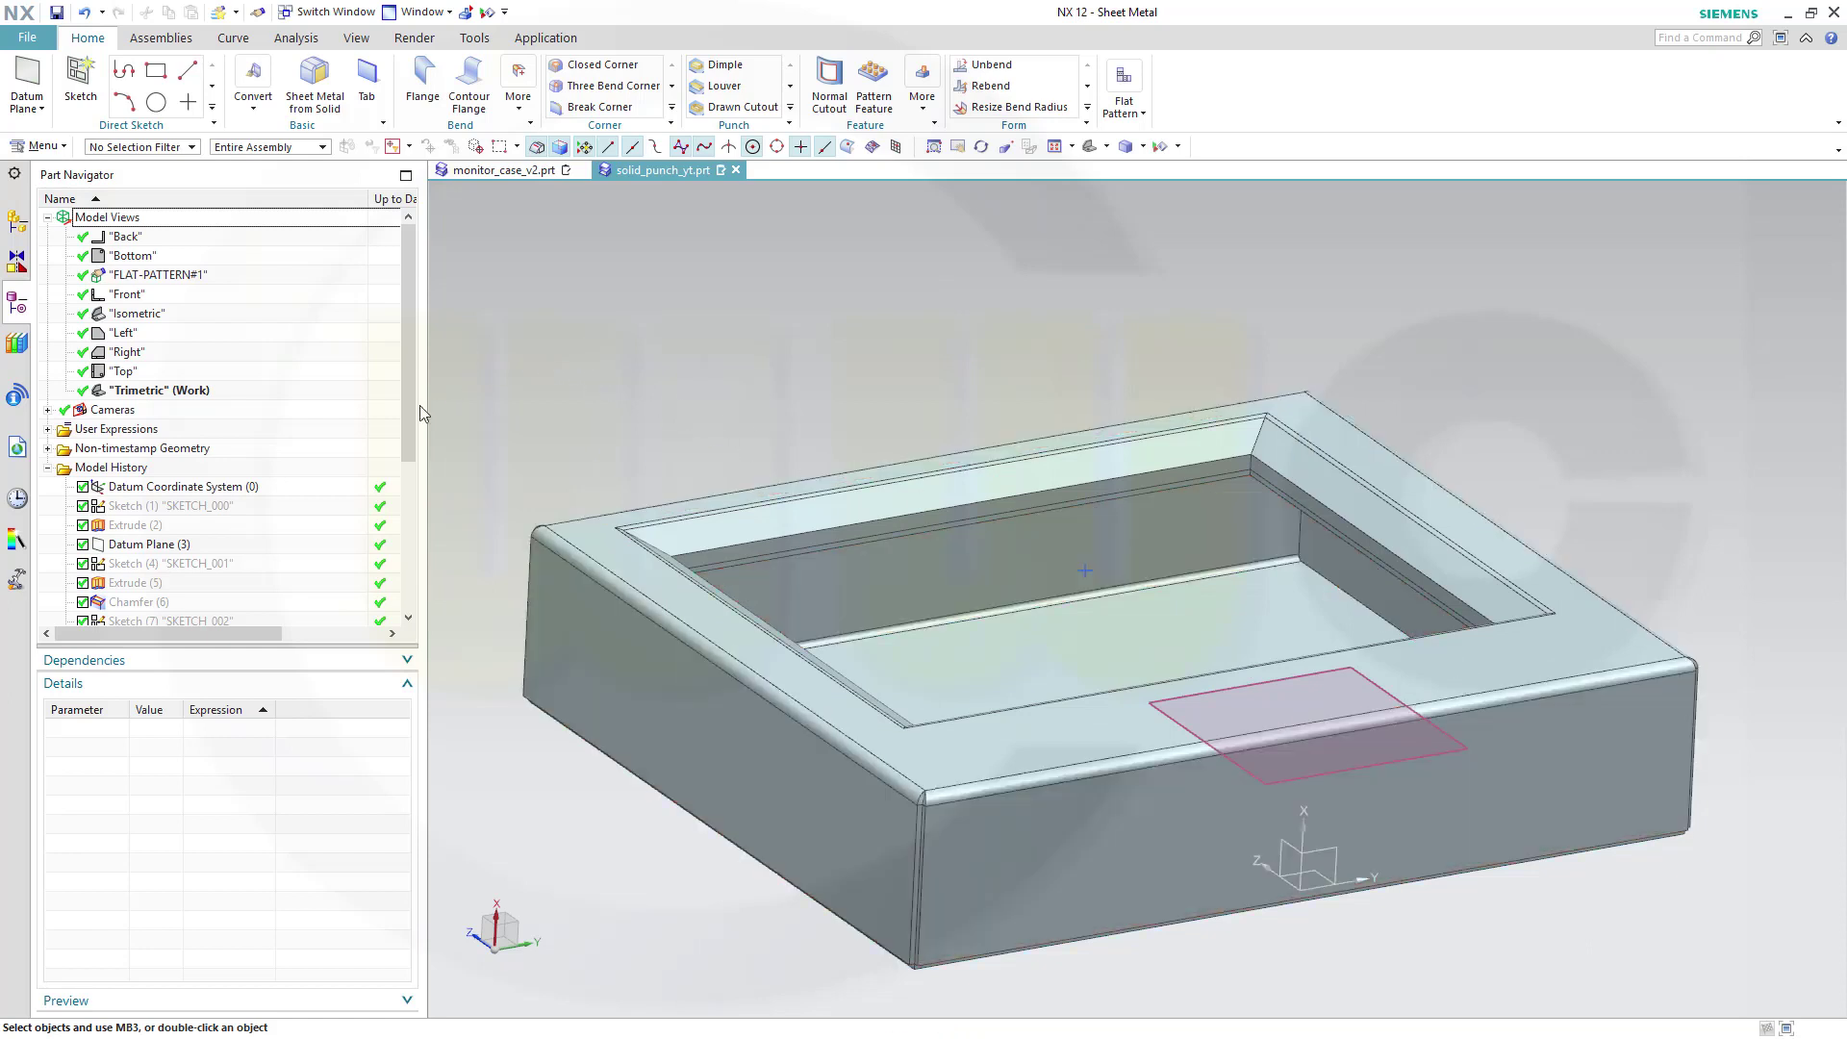
left_click_drag(410, 418, 410, 572)
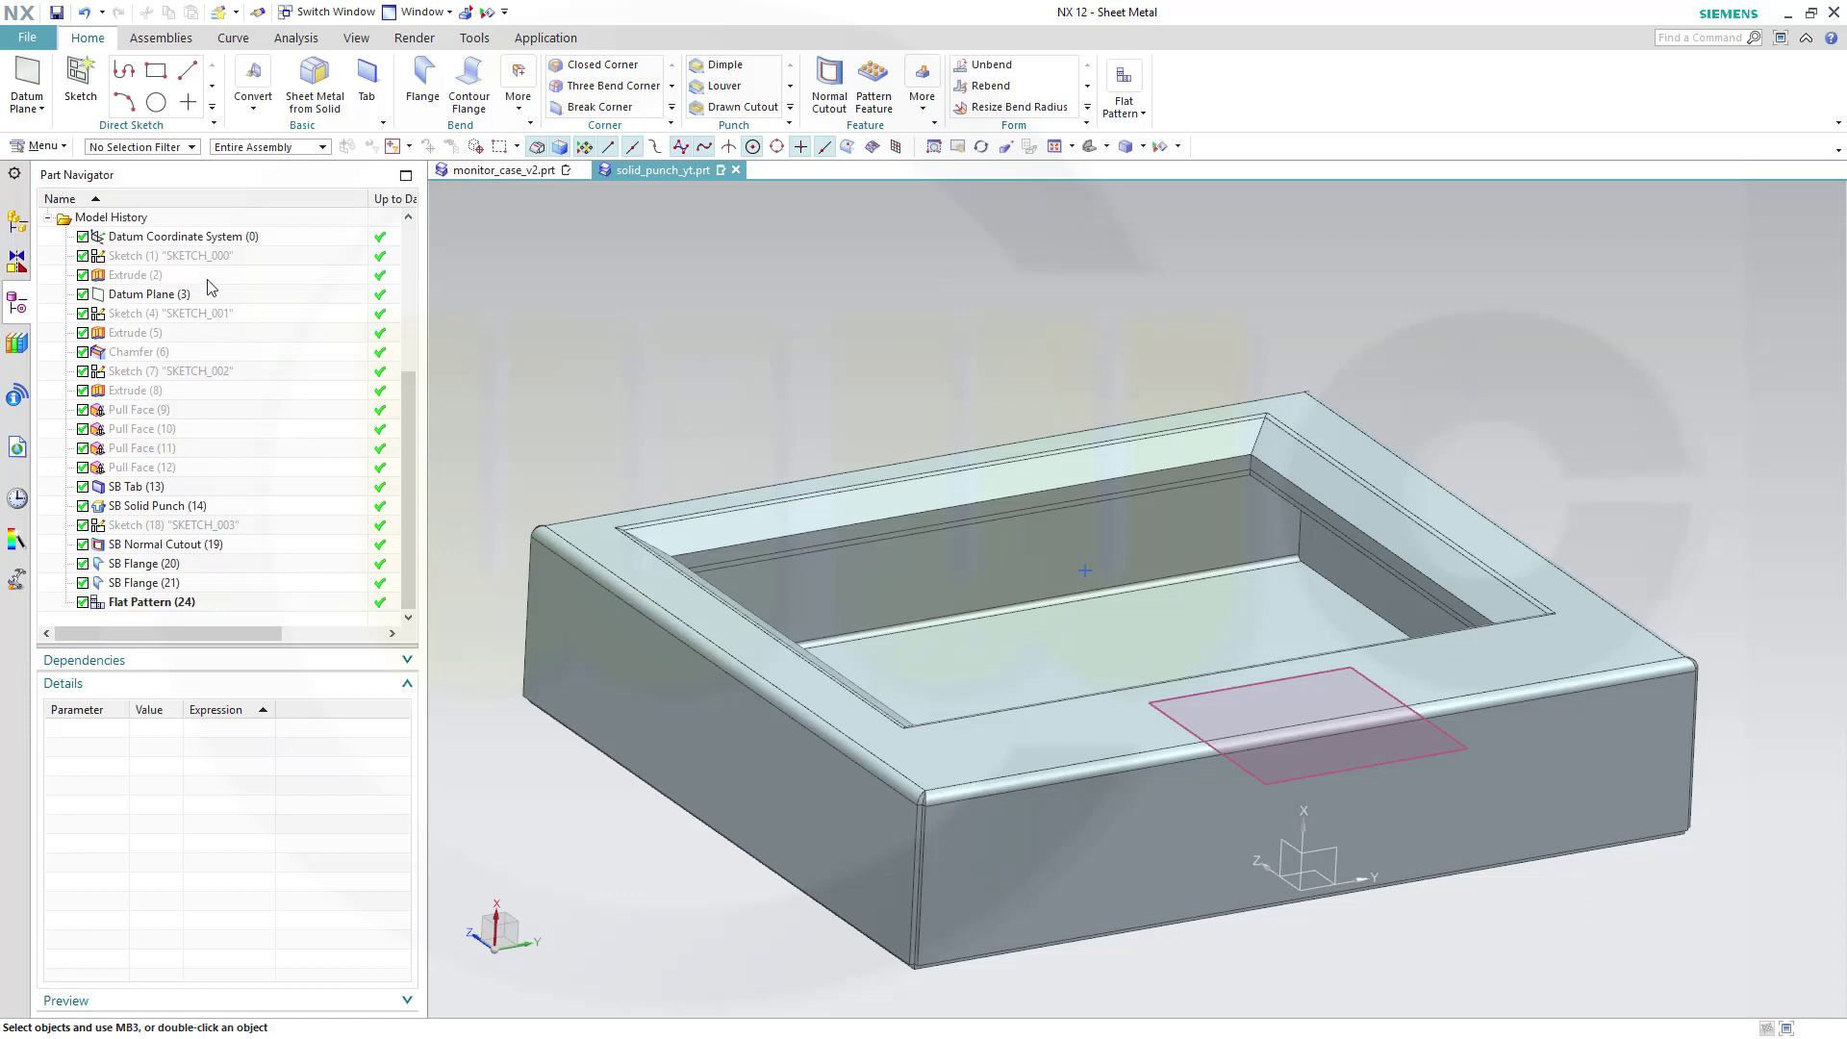
Edit Extrude (5) so the screen recess End Distance is 13 mm.
left_click(136, 336)
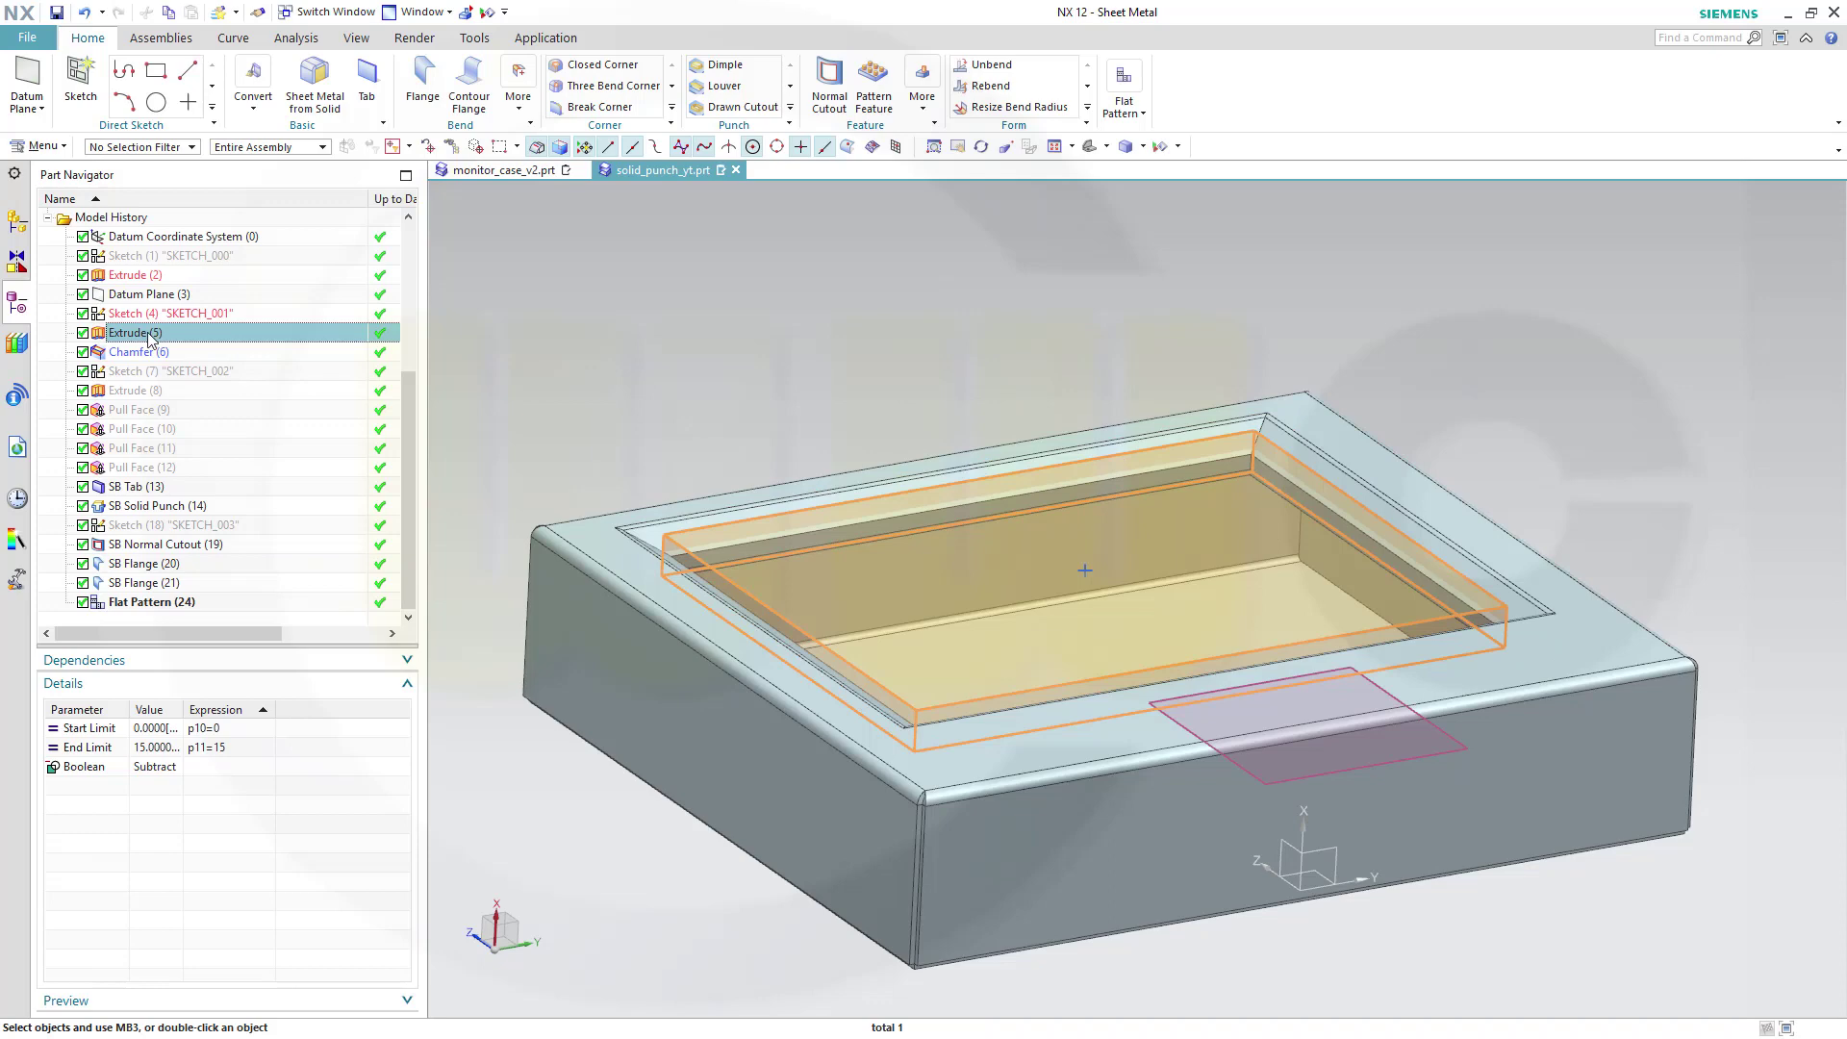
double_click(149, 336)
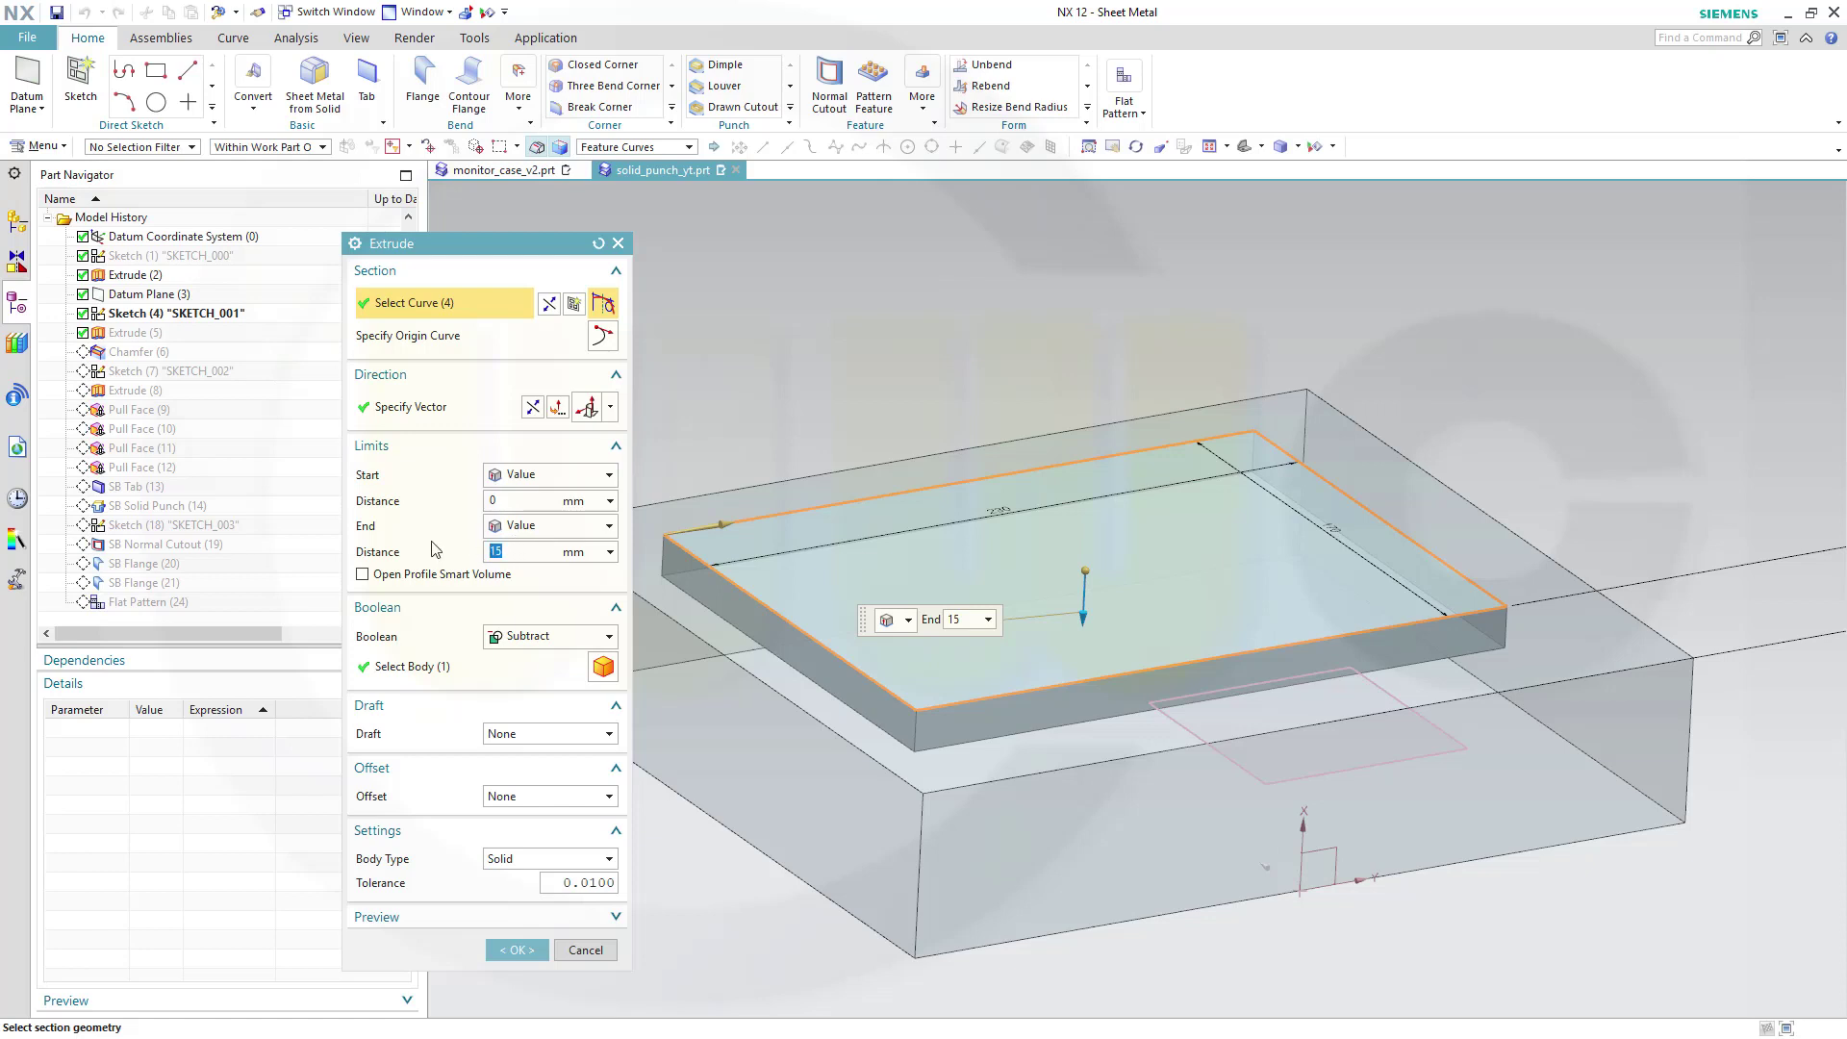
type("13")
key("Return")
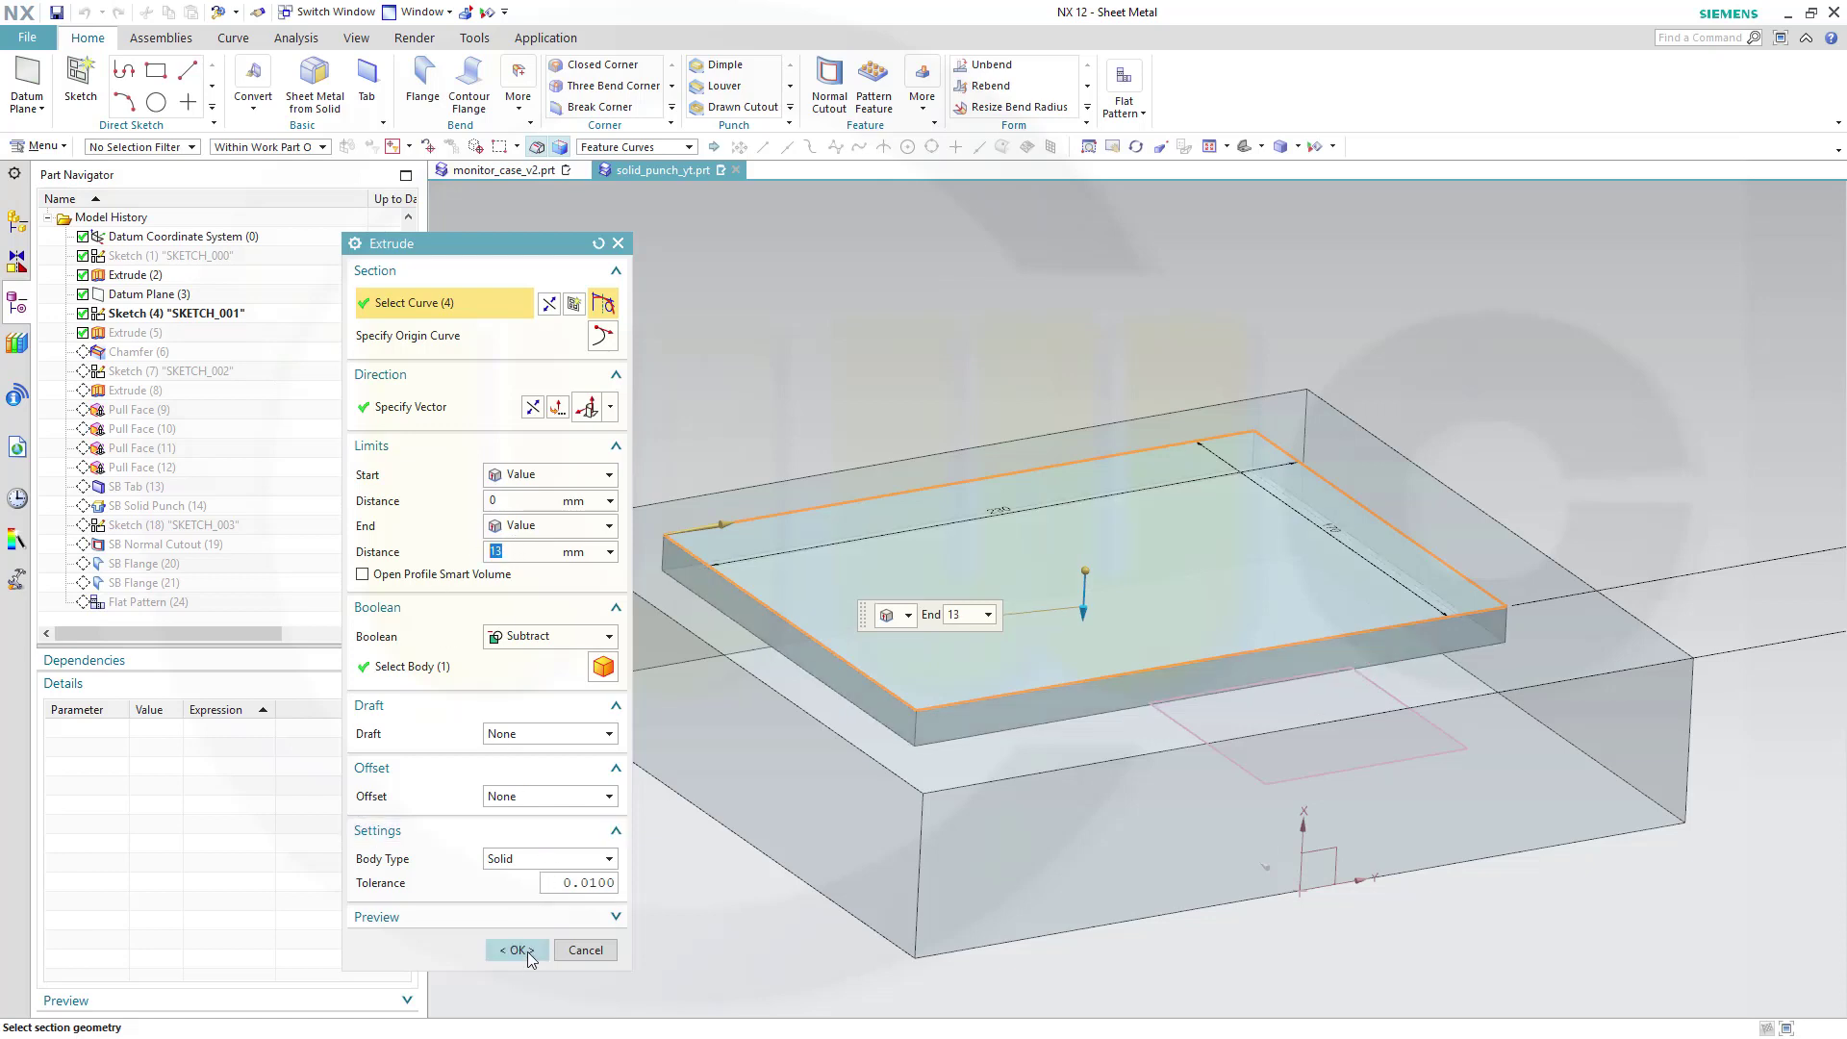
left_click(517, 949)
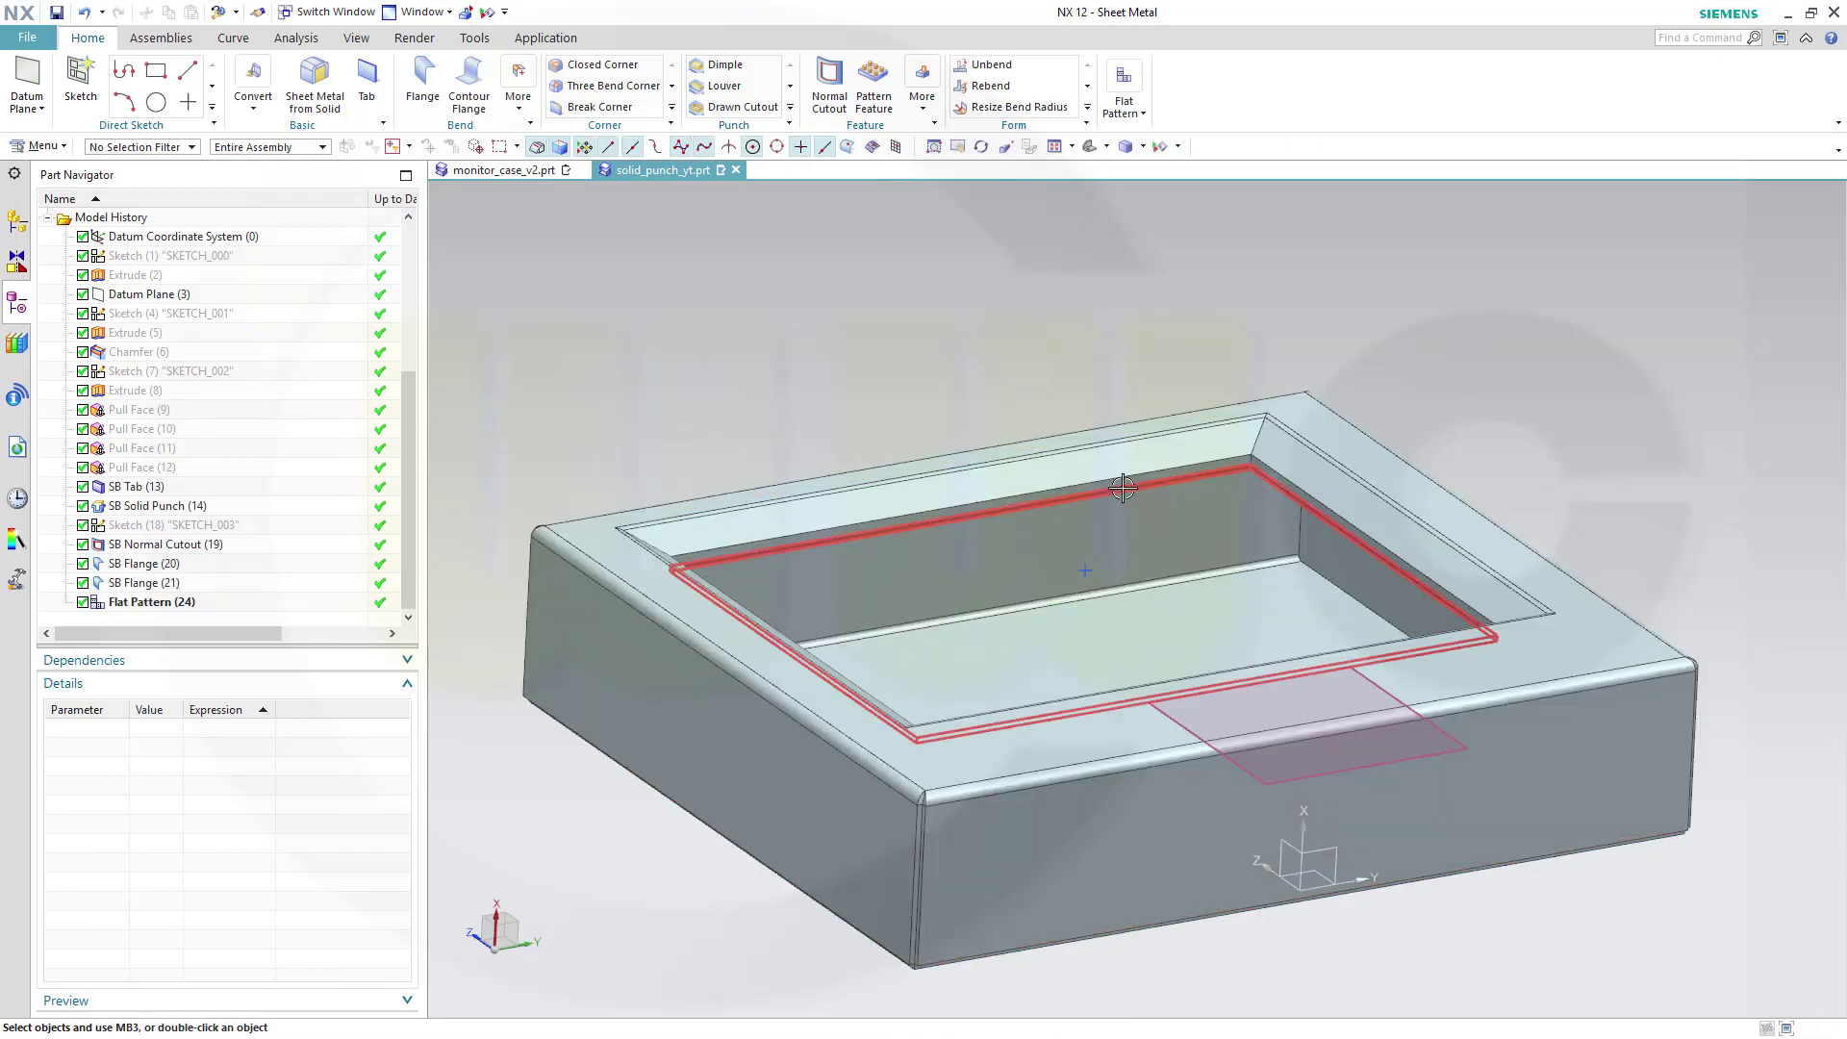
mouse_move(1222, 597)
middle_mouse_down()
mouse_move(1141, 652)
mouse_move(1151, 676)
mouse_move(1106, 615)
mouse_move(1075, 623)
middle_mouse_up()
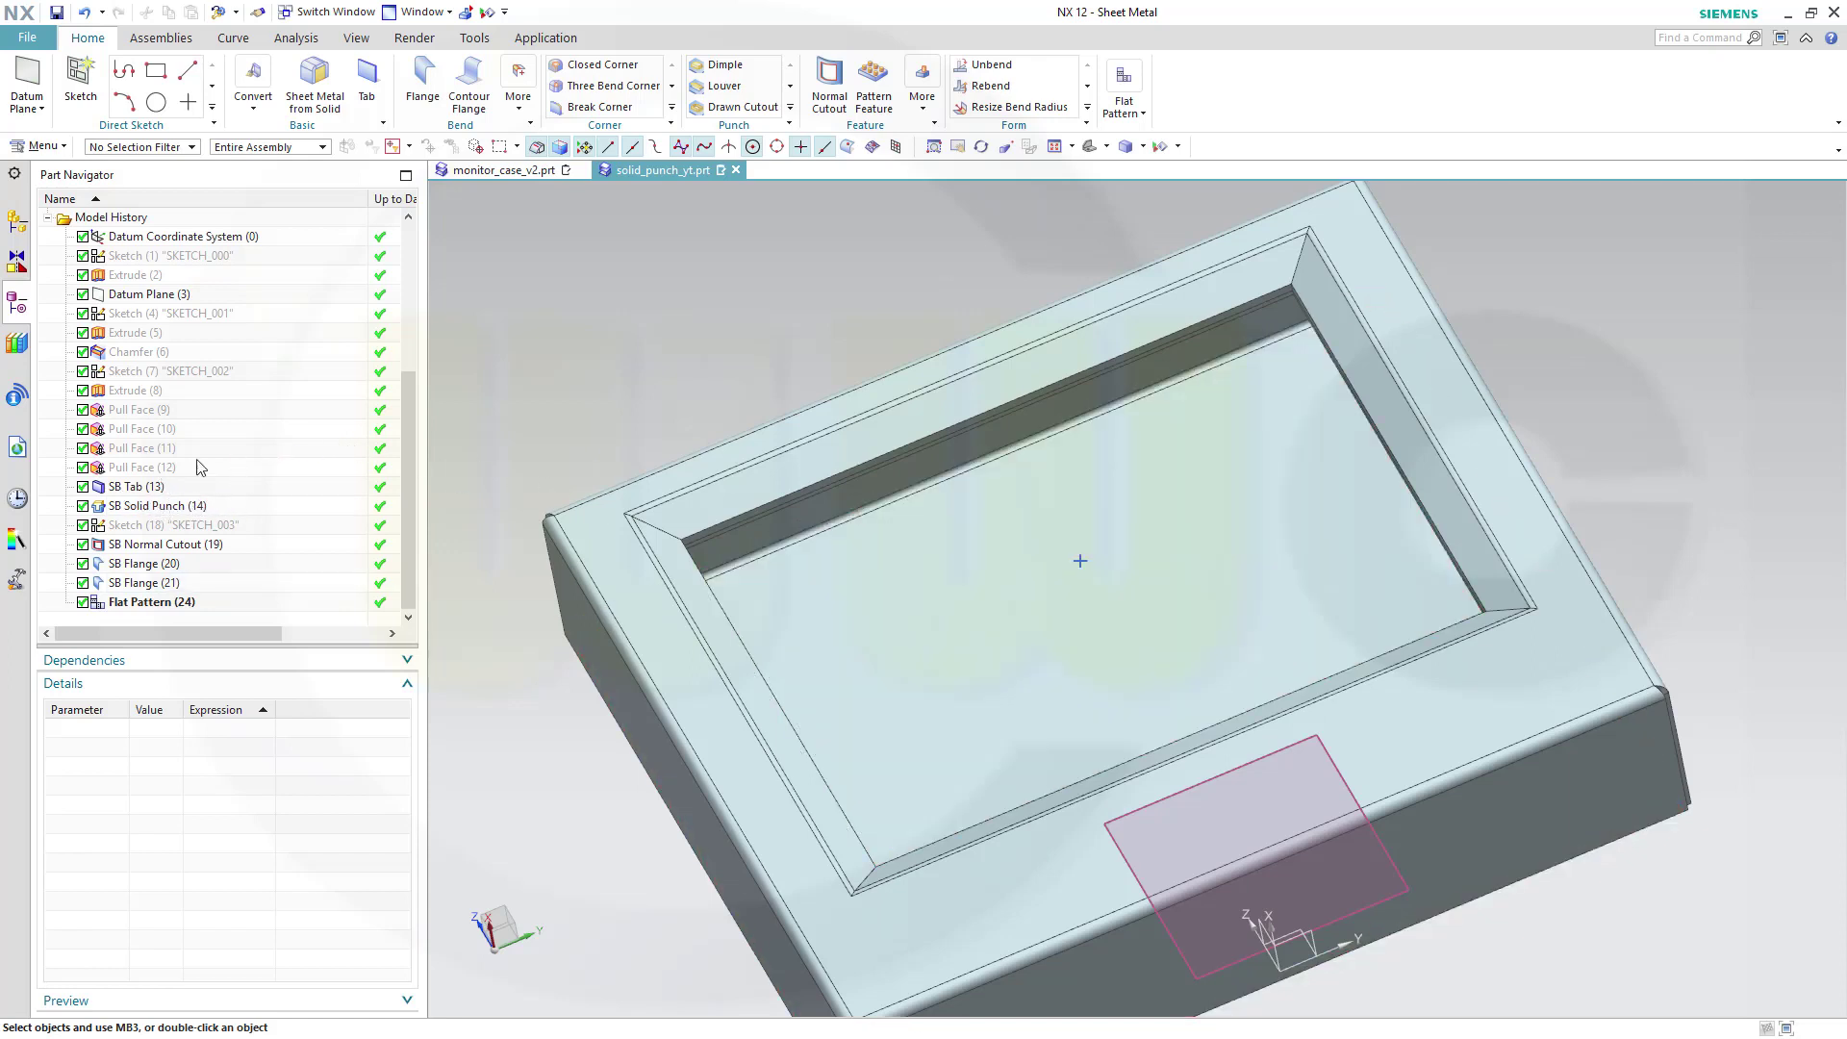
mouse_move(1039, 637)
middle_mouse_down()
mouse_move(1051, 580)
mouse_move(1059, 614)
mouse_move(1143, 668)
middle_mouse_up()
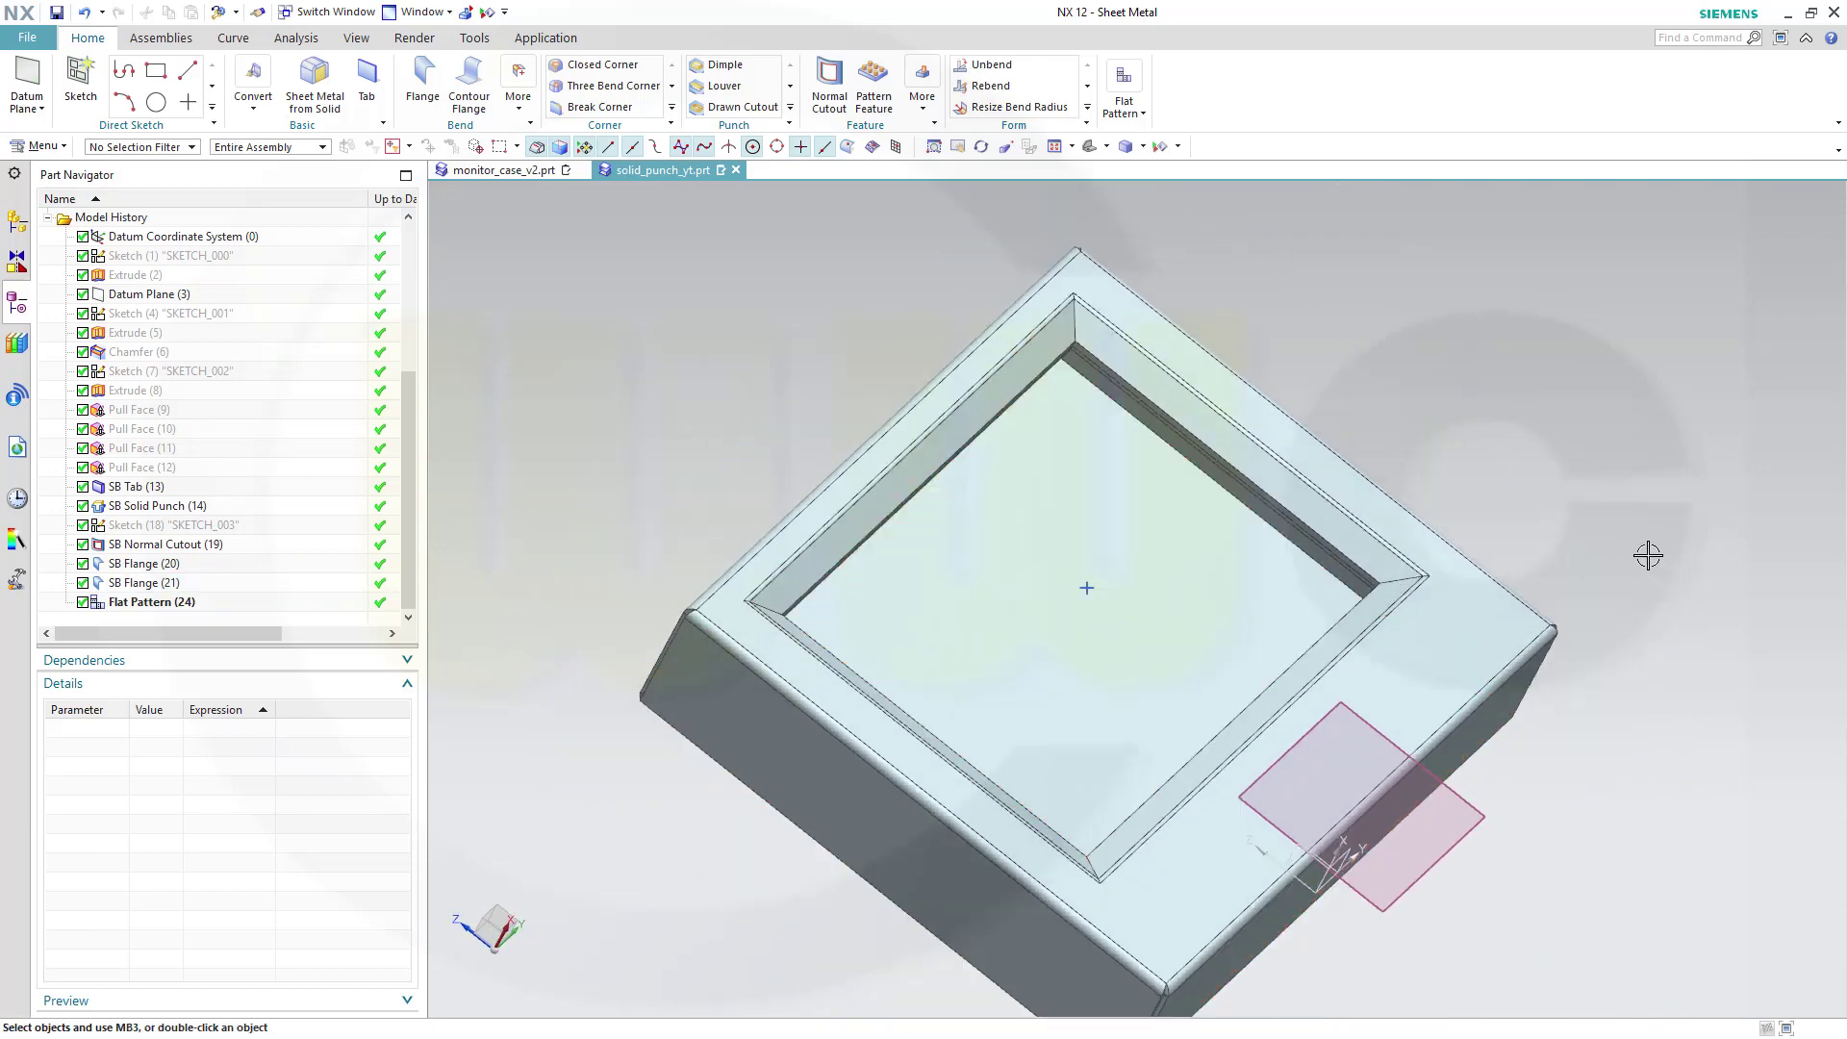